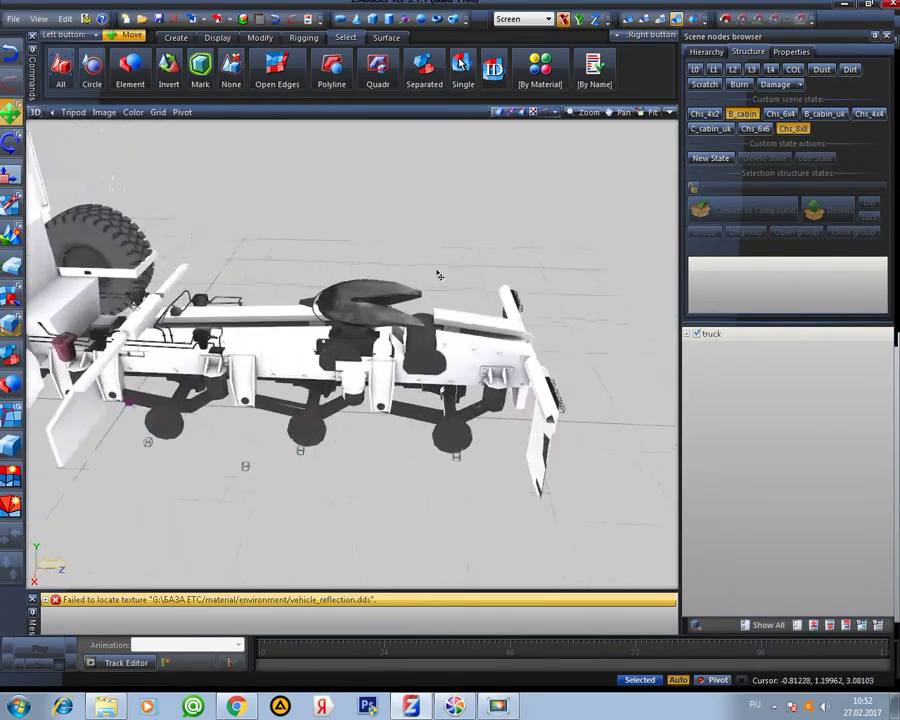
# Examine the 8x8 truck's chassis, fifth-wheel coupling and cabin from several sides, with lighting enabled in the 3D view
pyautogui.moveTo(441, 260); pyautogui.dragTo(496, 297, button='middle')
pyautogui.scroll(3, 480, 326)
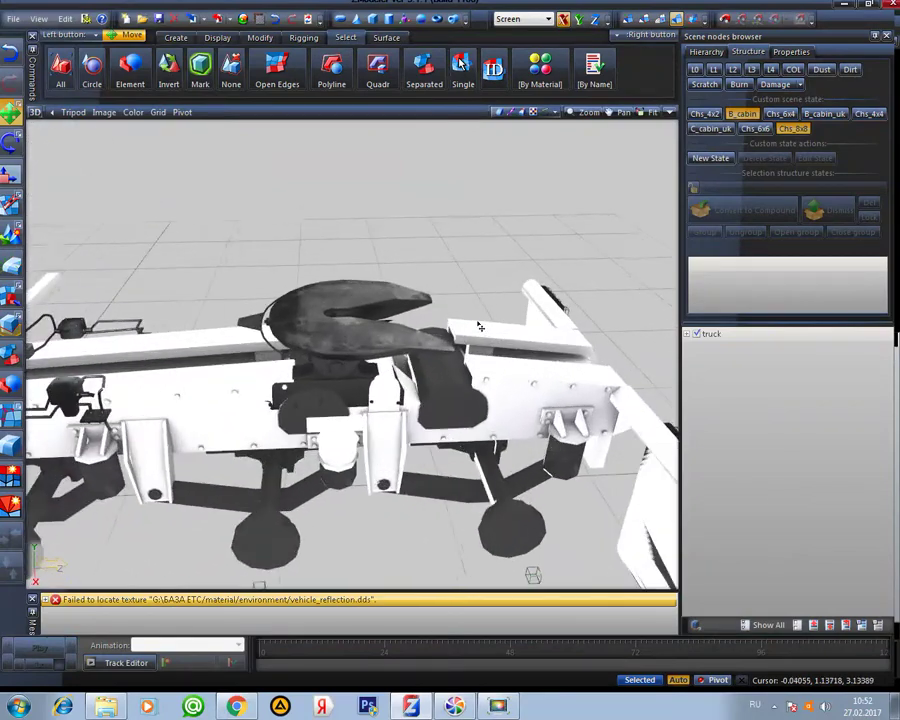
pyautogui.moveTo(379, 373); pyautogui.dragTo(384, 357, button='middle')
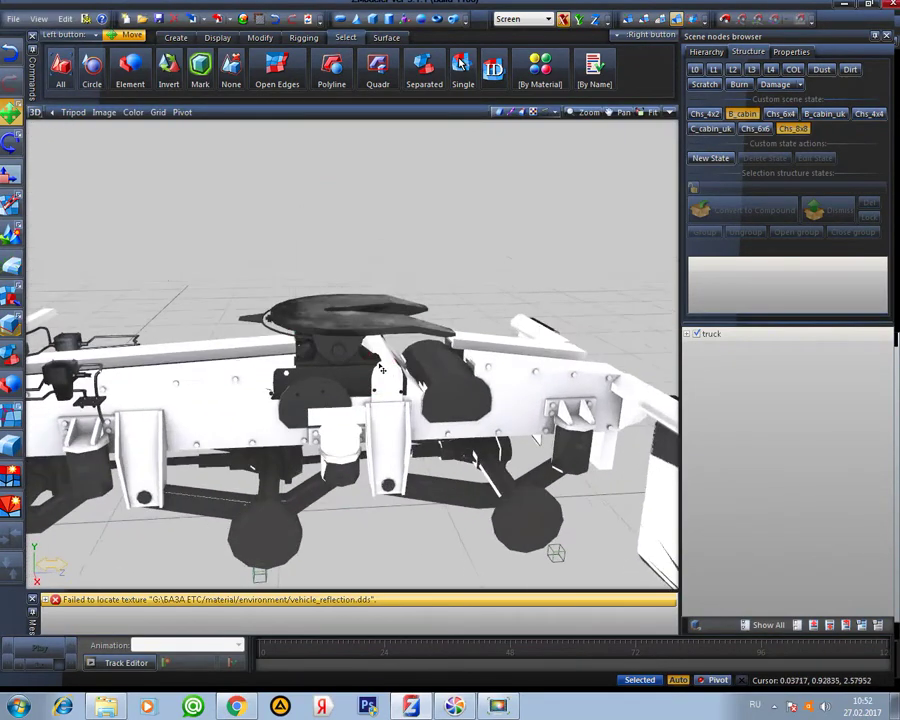
pyautogui.scroll(-2, 384, 357)
pyautogui.moveTo(478, 304)
pyautogui.mouseDown(button='middle')
pyautogui.moveTo(454, 313)
pyautogui.moveTo(452, 300)
pyautogui.moveTo(402, 277)
pyautogui.moveTo(434, 307)
pyautogui.moveTo(363, 325)
pyautogui.moveTo(366, 333)
pyautogui.moveTo(455, 305)
pyautogui.moveTo(438, 334)
pyautogui.moveTo(477, 309)
pyautogui.mouseUp(button='middle')
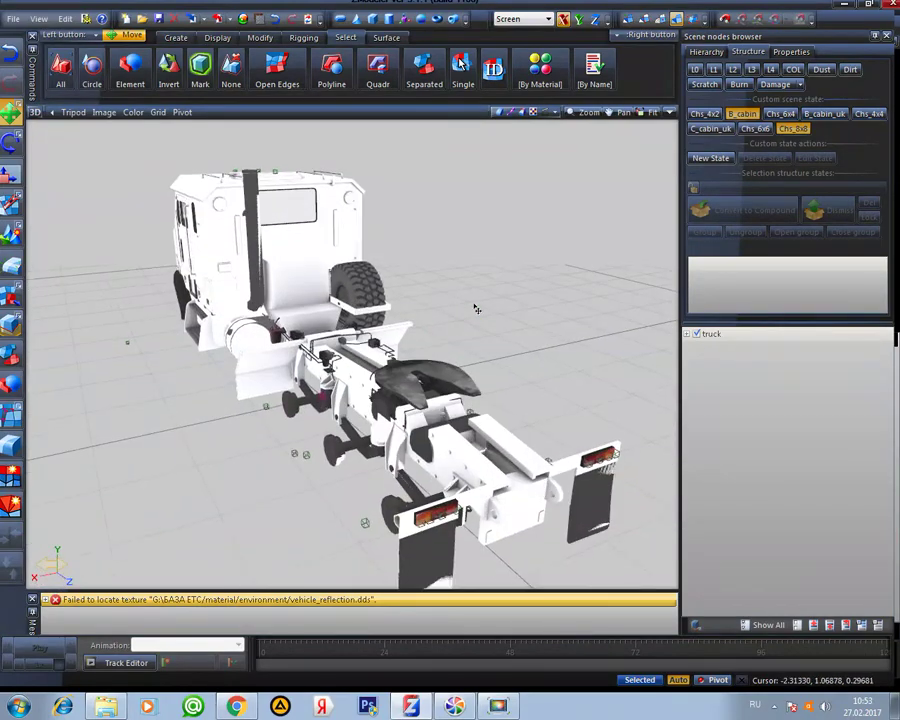
pyautogui.click(547, 112)
pyautogui.click(426, 268)
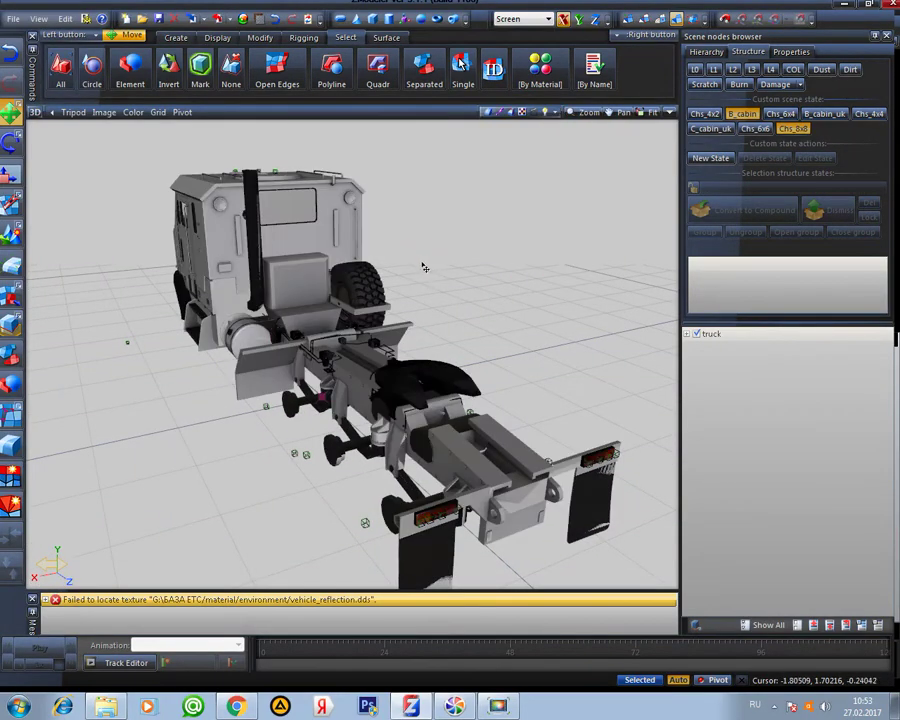
pyautogui.moveTo(427, 262); pyautogui.dragTo(454, 273, button='middle')
pyautogui.moveTo(527, 286)
pyautogui.mouseDown(button='middle')
pyautogui.moveTo(438, 253)
pyautogui.moveTo(319, 320)
pyautogui.moveTo(350, 330)
pyautogui.mouseUp(button='middle')
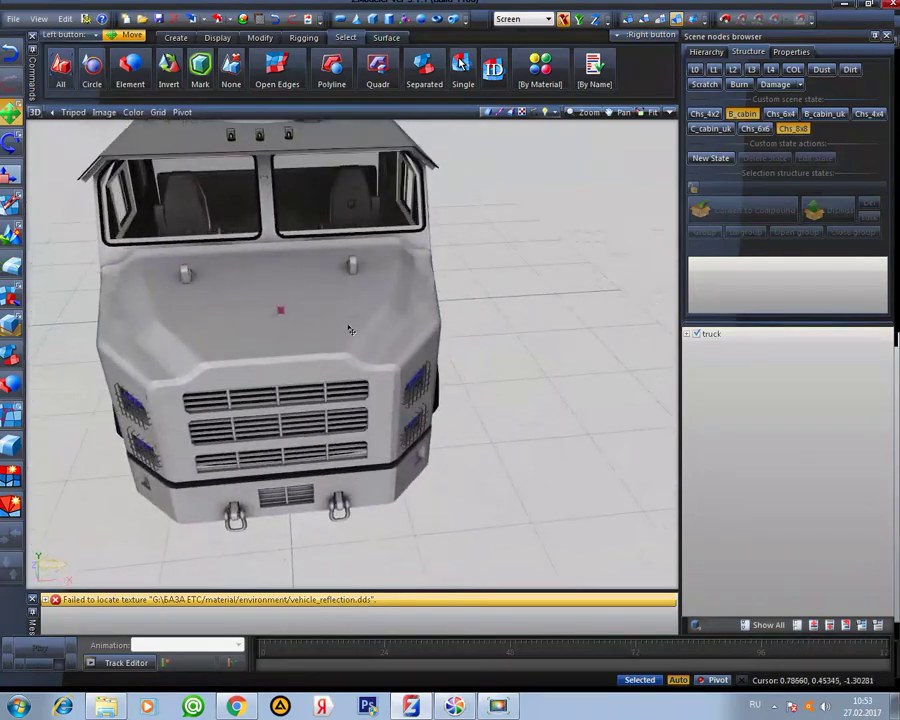
pyautogui.moveTo(272, 358); pyautogui.dragTo(488, 368, button='middle')
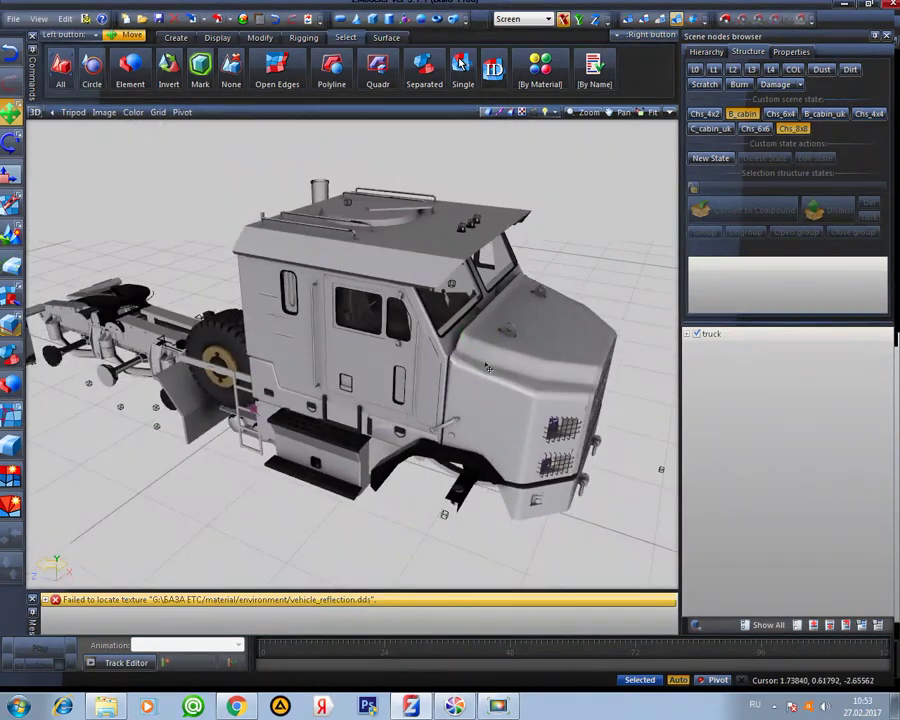
# Toggle the B_cabin state off and on again, and inspect the cabin and rear chassis from the side
pyautogui.click(730, 128)
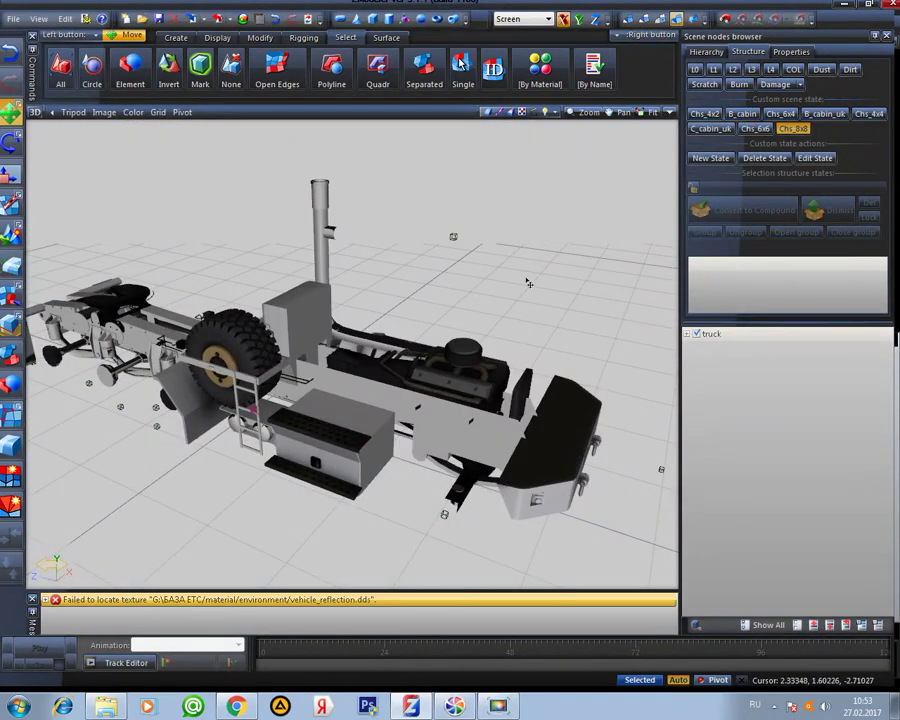
pyautogui.click(753, 120)
pyautogui.moveTo(438, 297); pyautogui.dragTo(455, 328, button='middle')
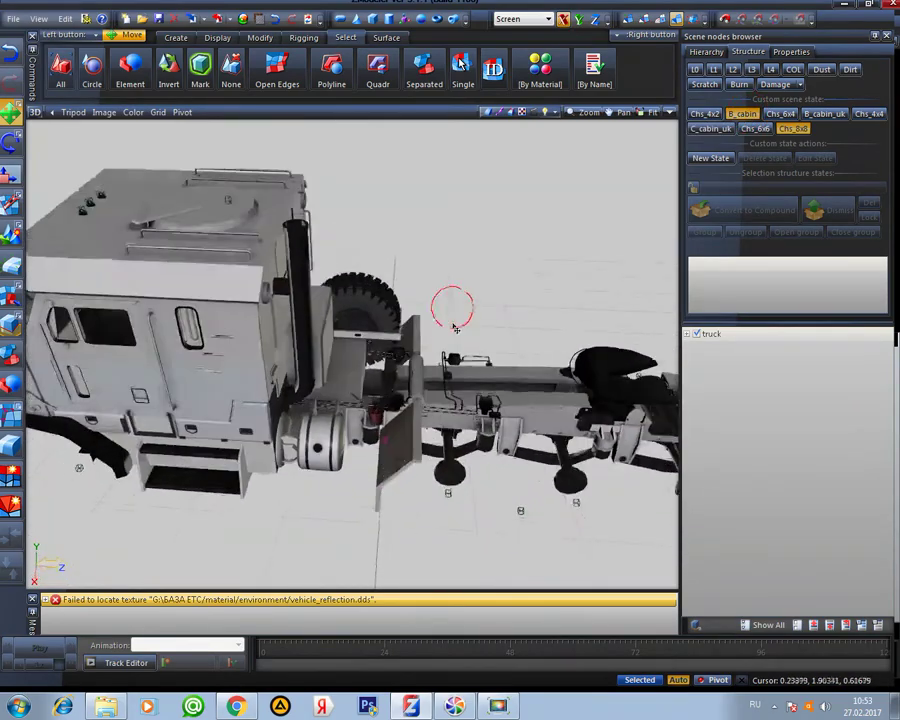
pyautogui.moveTo(508, 353); pyautogui.dragTo(532, 315, button='middle')
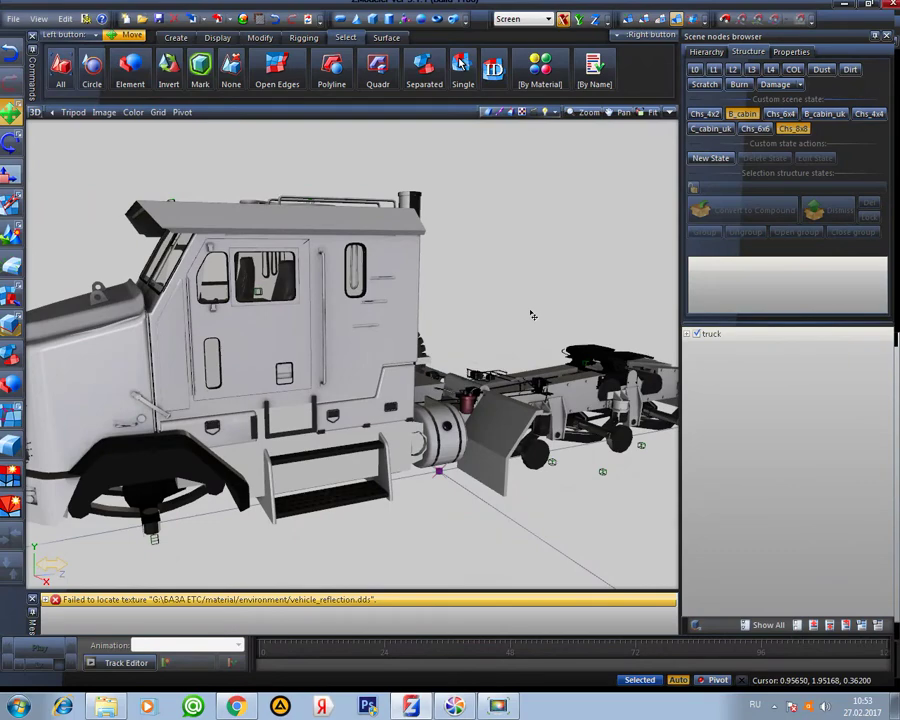
pyautogui.moveTo(472, 305)
pyautogui.mouseDown(button='middle')
pyautogui.moveTo(520, 287)
pyautogui.moveTo(500, 283)
pyautogui.moveTo(565, 301)
pyautogui.moveTo(554, 300)
pyautogui.moveTo(562, 312)
pyautogui.moveTo(520, 318)
pyautogui.moveTo(599, 327)
pyautogui.moveTo(345, 313)
pyautogui.moveTo(544, 287)
pyautogui.moveTo(517, 284)
pyautogui.moveTo(583, 311)
pyautogui.moveTo(462, 318)
pyautogui.mouseUp(button='middle')
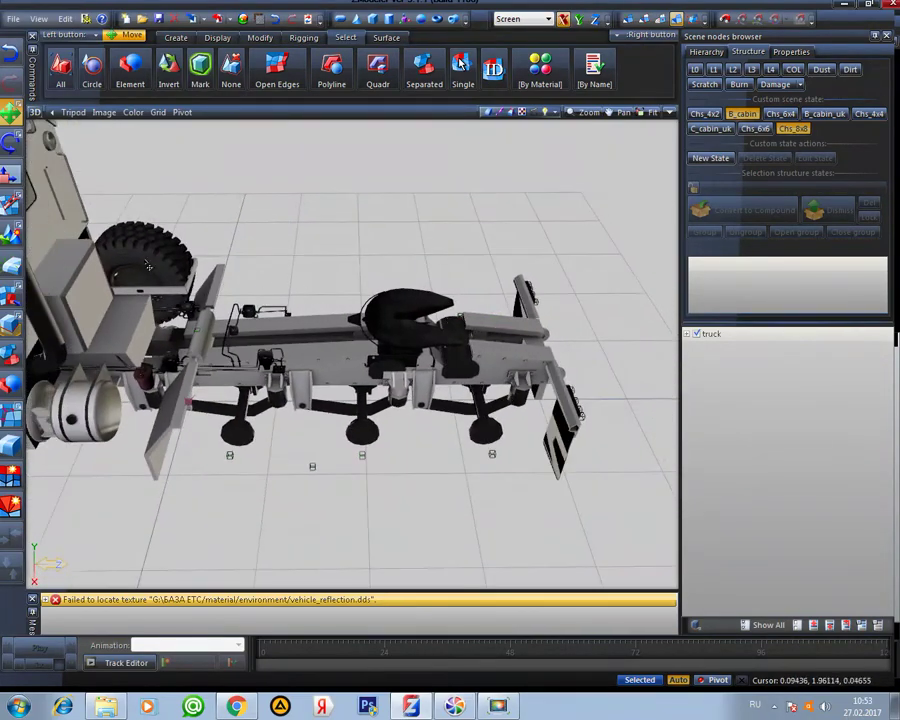
pyautogui.moveTo(382, 302); pyautogui.dragTo(660, 214, button='middle')
# Enlarge the Left view around the fifth-wheel coupling, clear the selection and try picking the coupling for a move
pyautogui.click(670, 113)
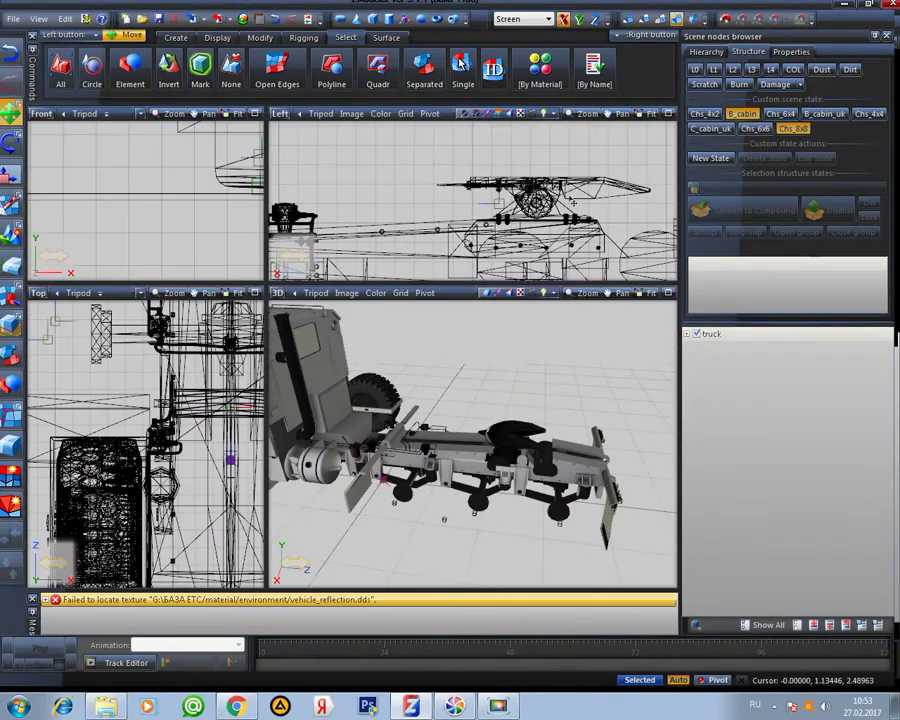
pyautogui.click(670, 113)
pyautogui.click(414, 326)
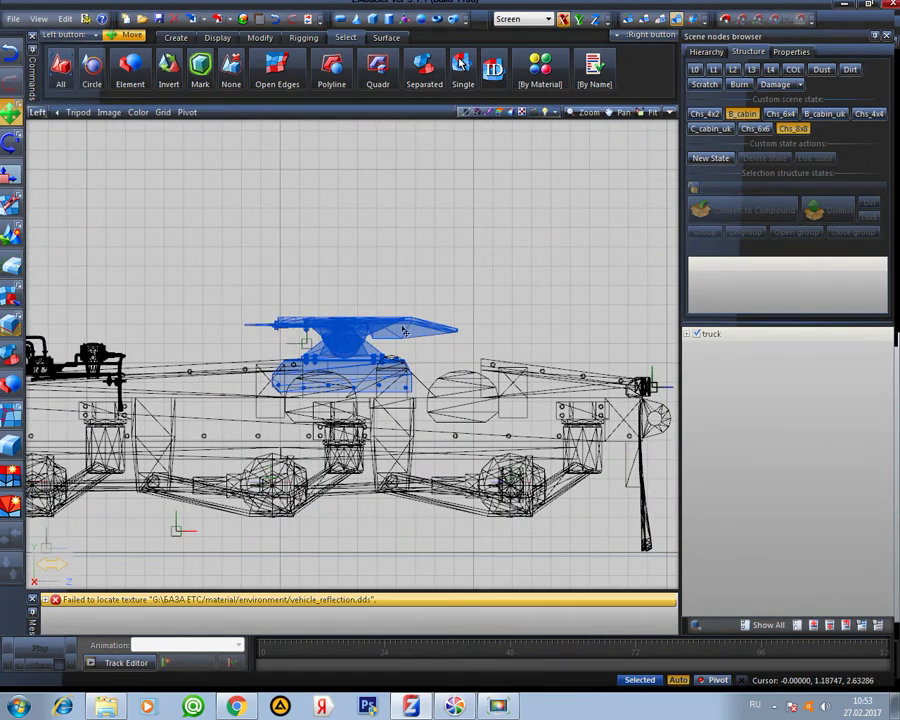
pyautogui.click(468, 275)
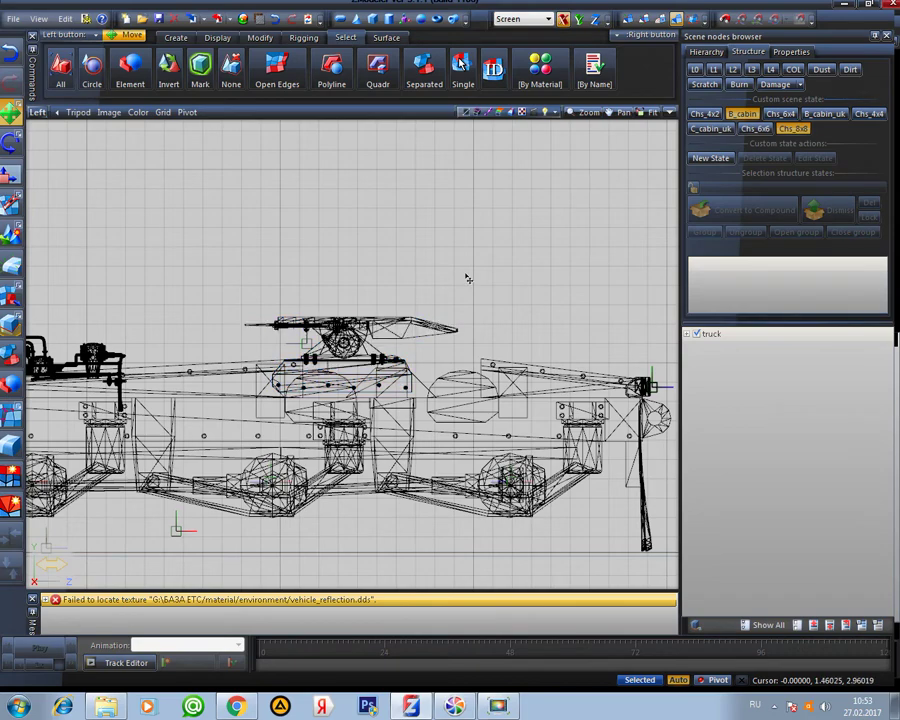
pyautogui.click(401, 327)
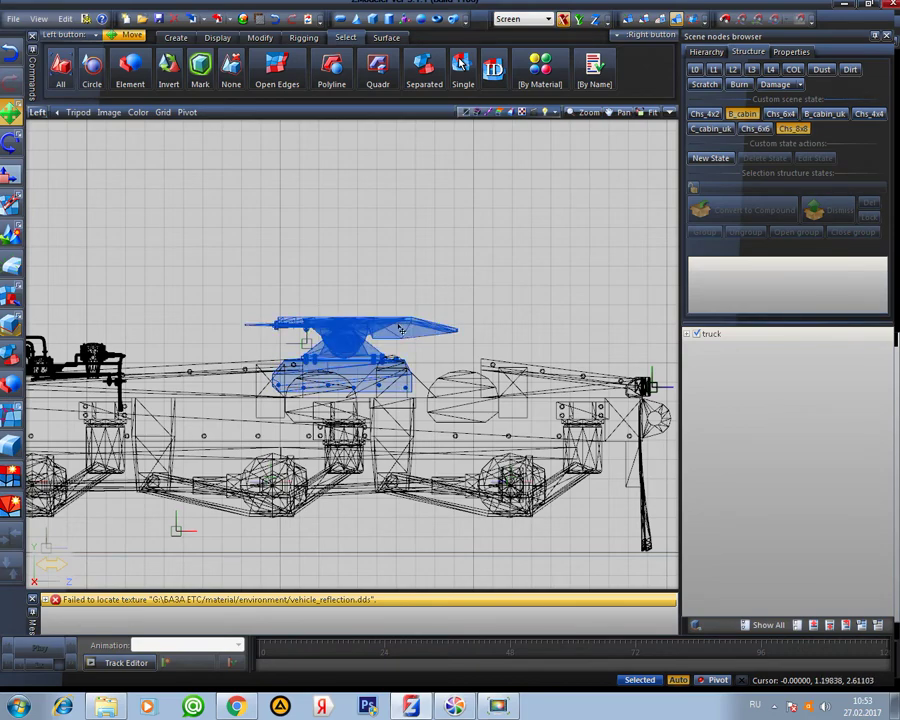
pyautogui.click(231, 70)
pyautogui.click(260, 37)
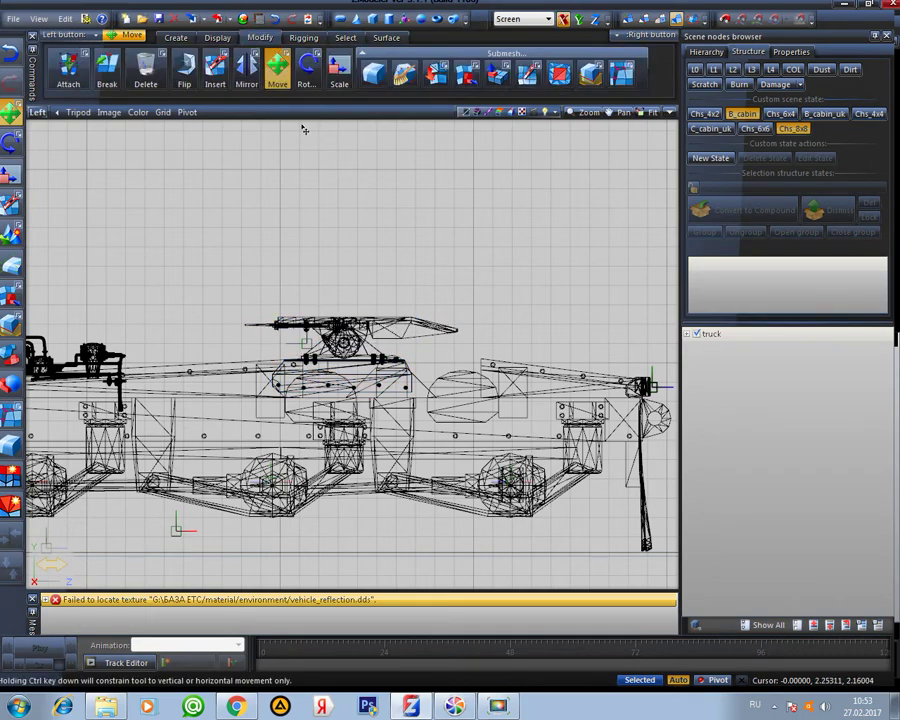
pyautogui.click(395, 333)
pyautogui.click(620, 261)
# Turn off lighting in the 3D view and enlarge that view around the fifth-wheel coupling on the rear chassis
pyautogui.click(669, 113)
pyautogui.click(526, 292)
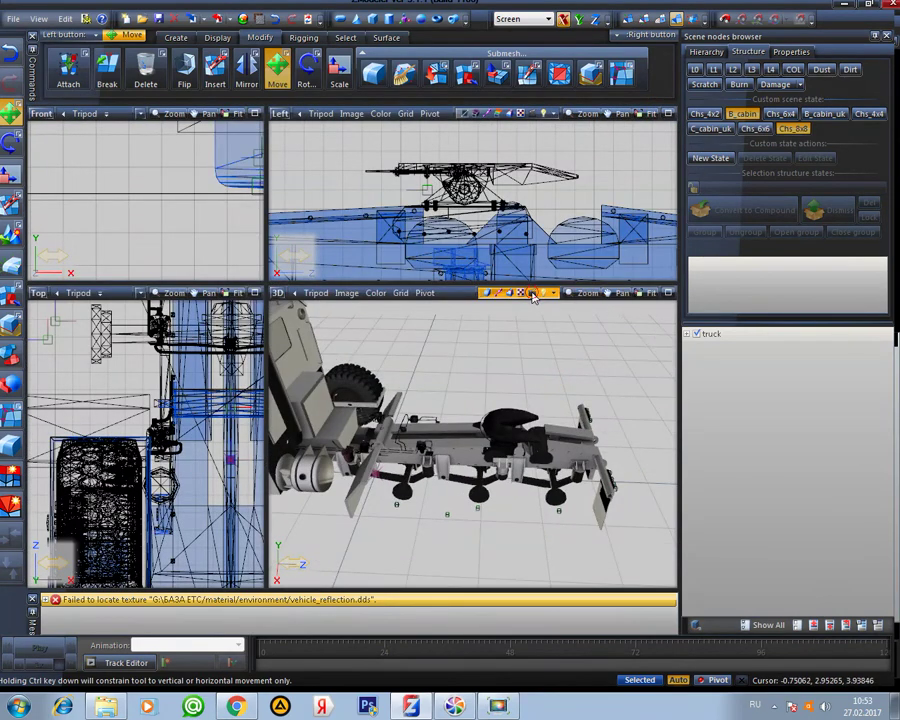
pyautogui.click(609, 428)
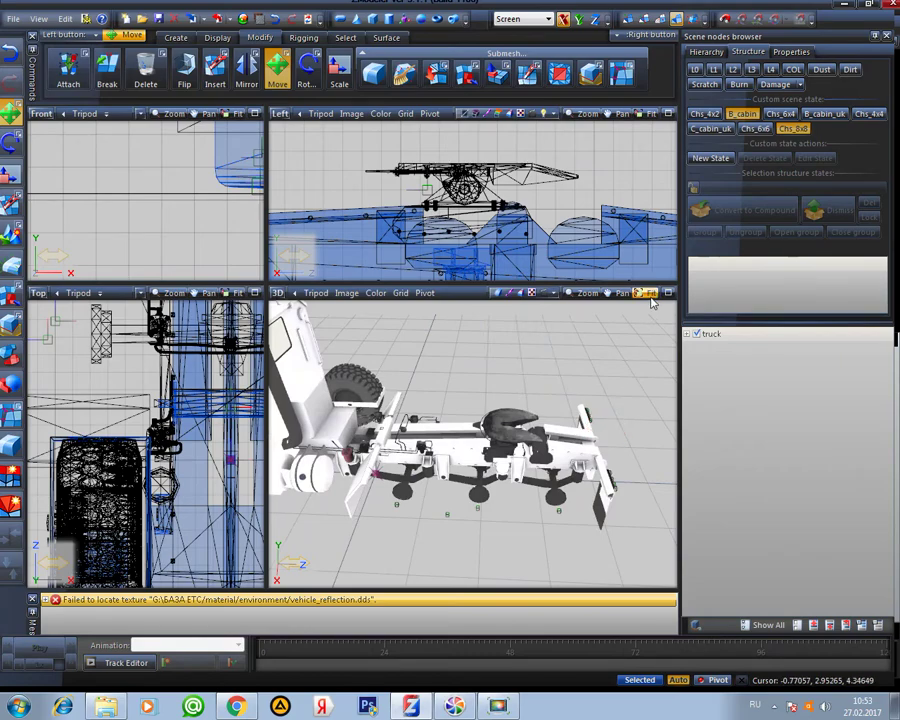
pyautogui.click(667, 293)
pyautogui.moveTo(532, 316); pyautogui.dragTo(479, 365, button='middle')
pyautogui.scroll(2, 479, 365)
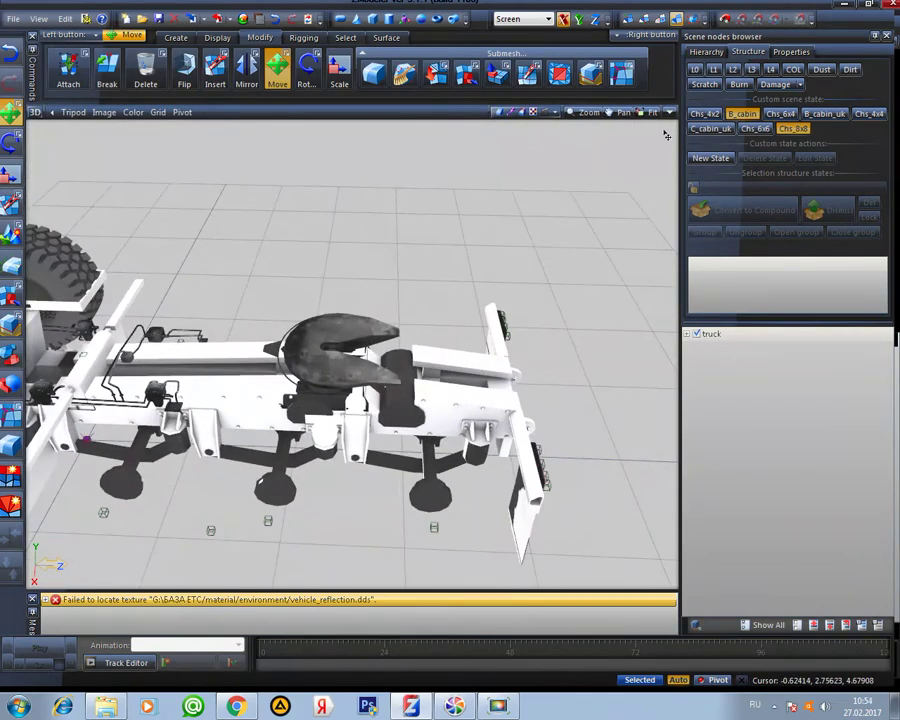
# Move the fifth-wheel coupling rearward along the chassis in the Left view to above the rearmost axle, and check its placement in 3D
pyautogui.click(669, 112)
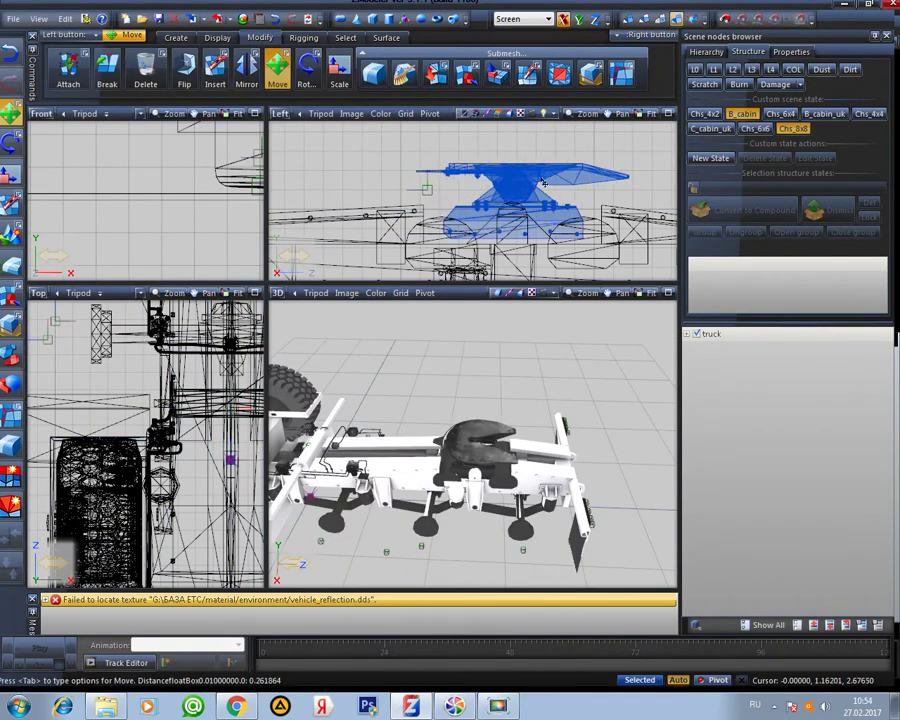
pyautogui.moveTo(543, 182); pyautogui.dragTo(675, 185)
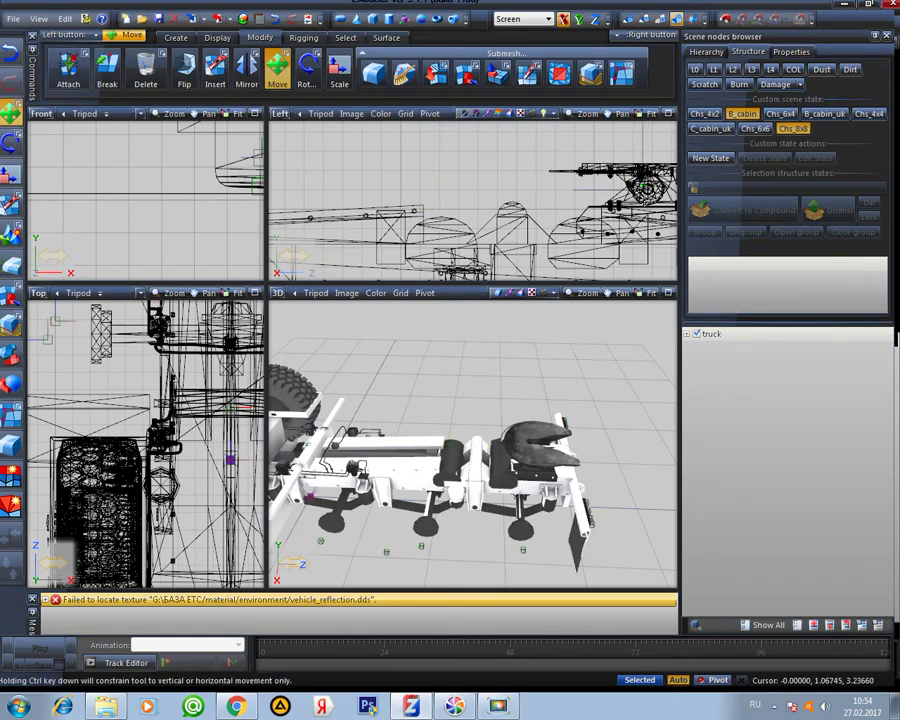
pyautogui.click(668, 114)
pyautogui.scroll(-3, 438, 252)
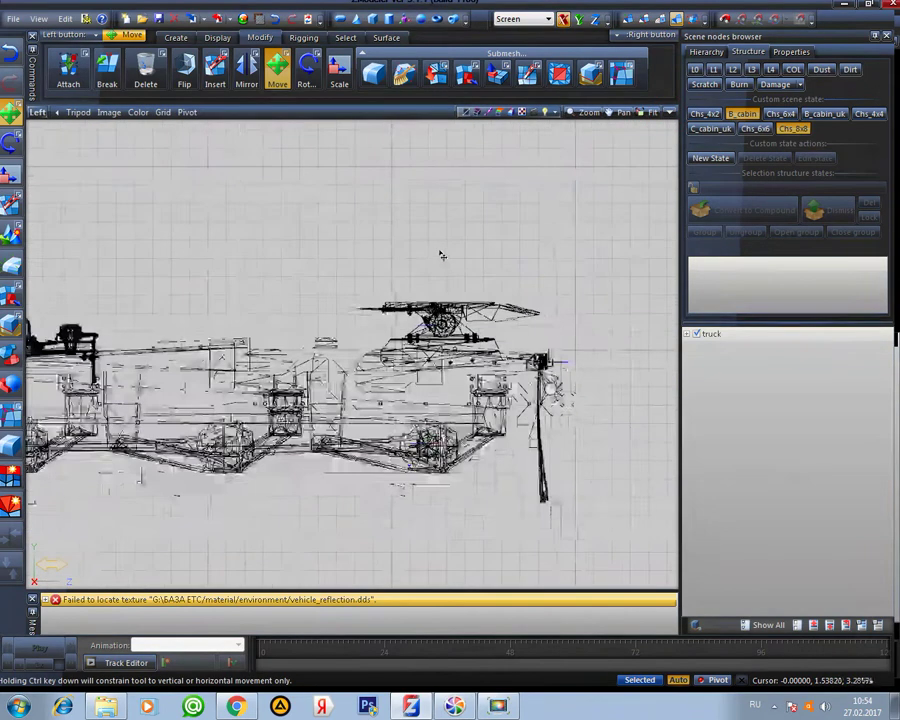
pyautogui.scroll(4, 478, 252)
pyautogui.scroll(-2, 478, 252)
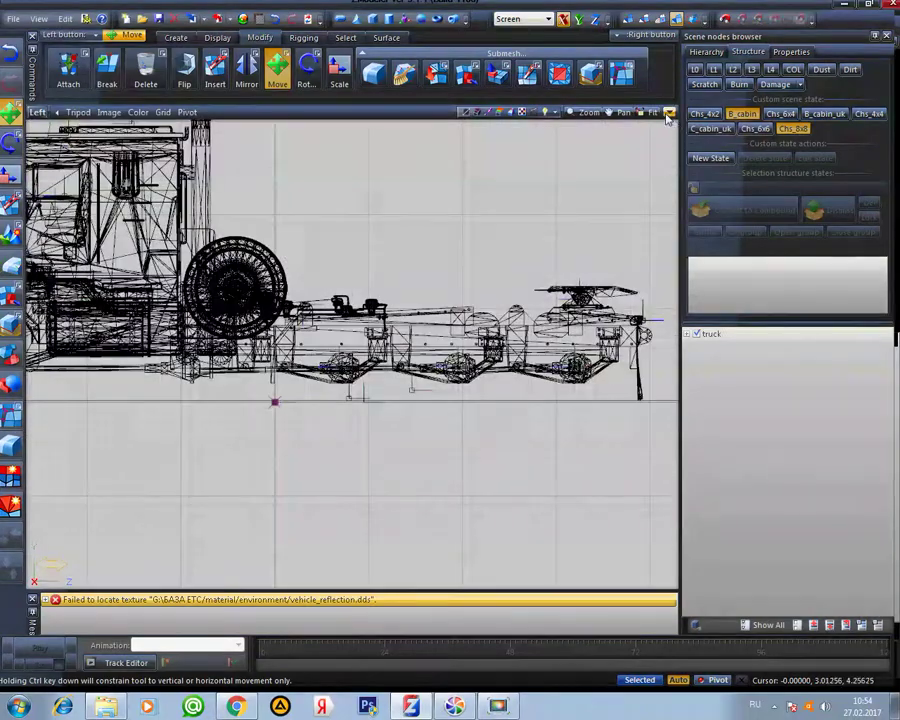
pyautogui.click(669, 114)
pyautogui.click(668, 293)
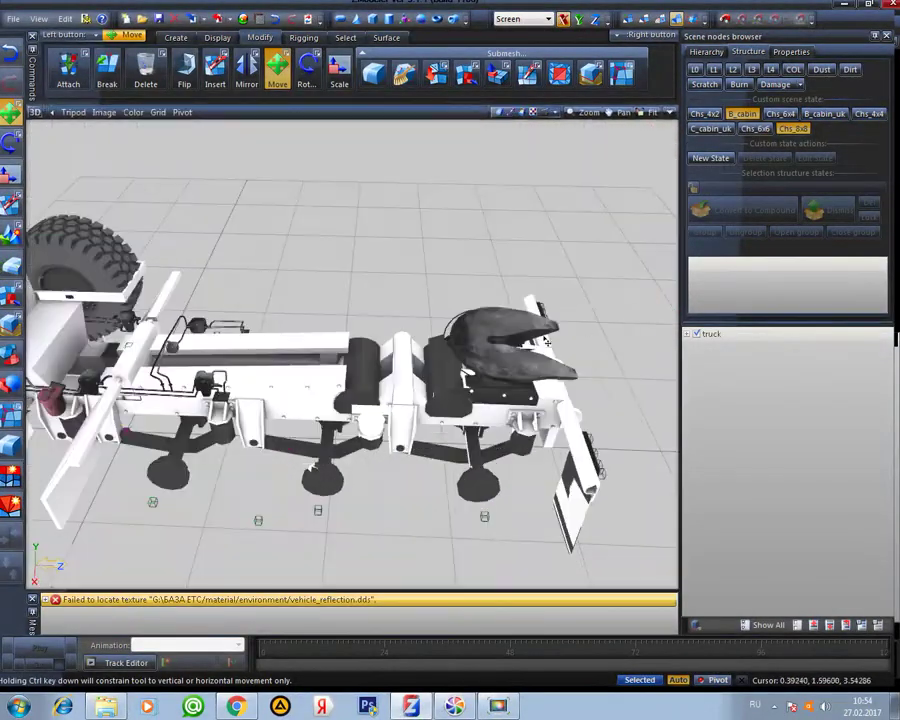
pyautogui.scroll(-3, 440, 330)
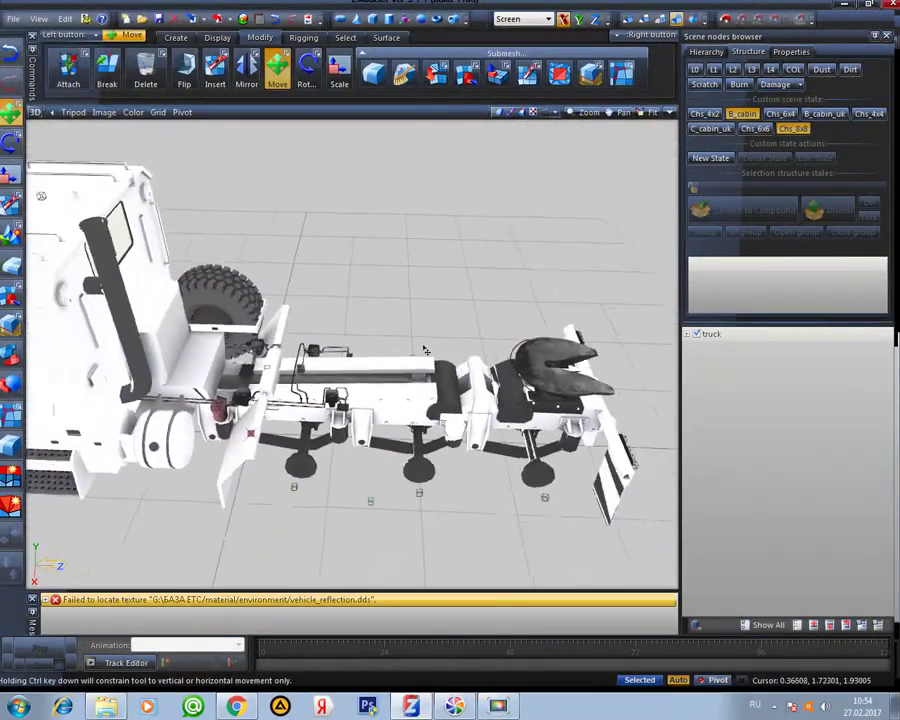
pyautogui.moveTo(425, 350); pyautogui.dragTo(590, 365, button='middle')
pyautogui.moveTo(460, 352); pyautogui.dragTo(412, 327, button='middle')
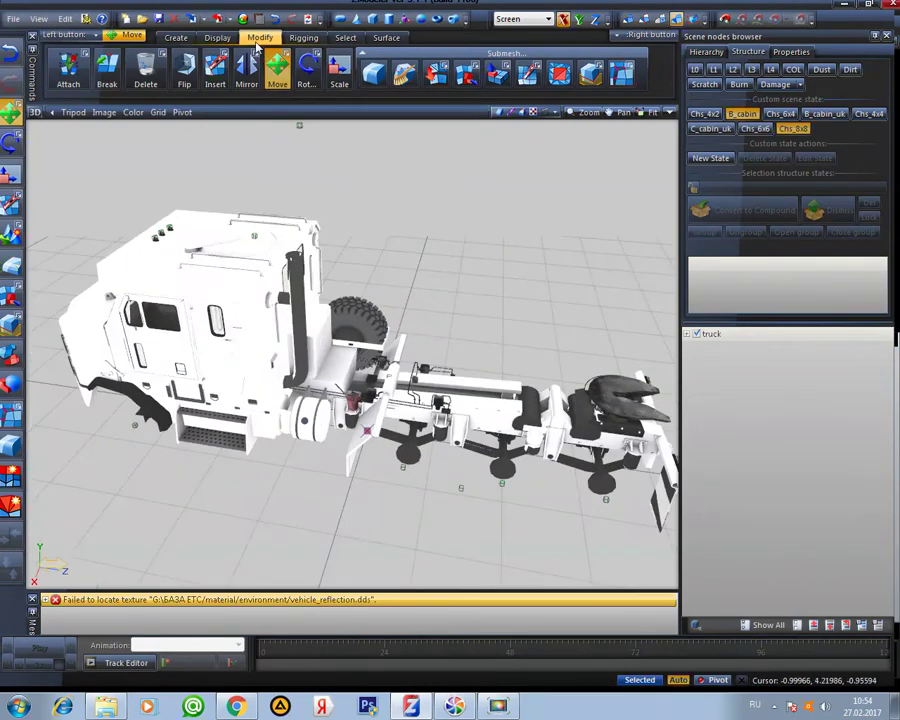
# Start a model export and browse to the vehicle\truck\maz folder inside OSHKOSH
pyautogui.click(220, 19)
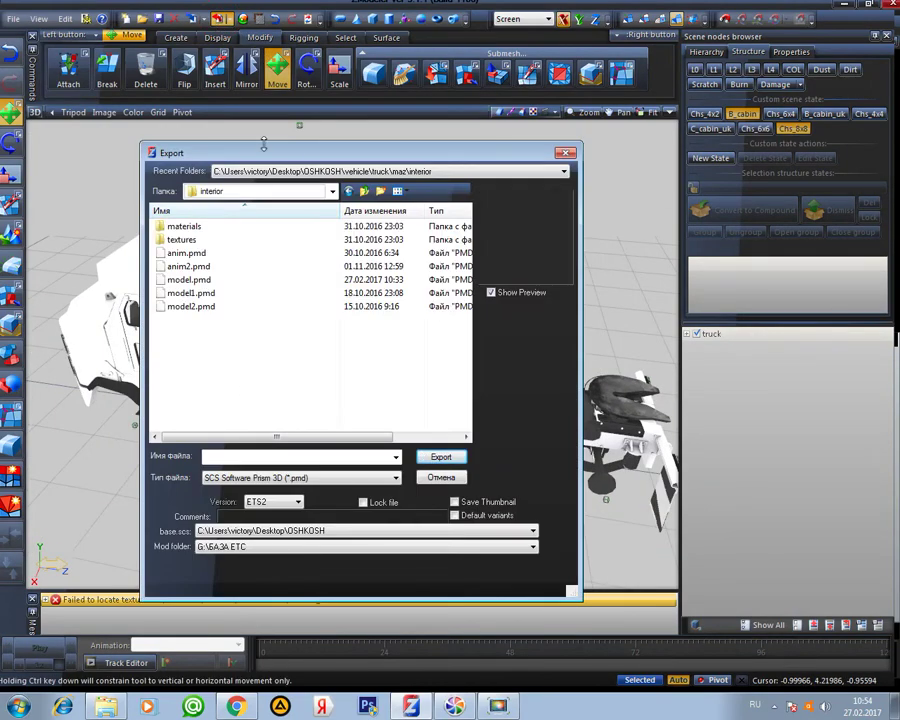
pyautogui.moveTo(310, 156); pyautogui.dragTo(317, 153)
pyautogui.click(290, 188)
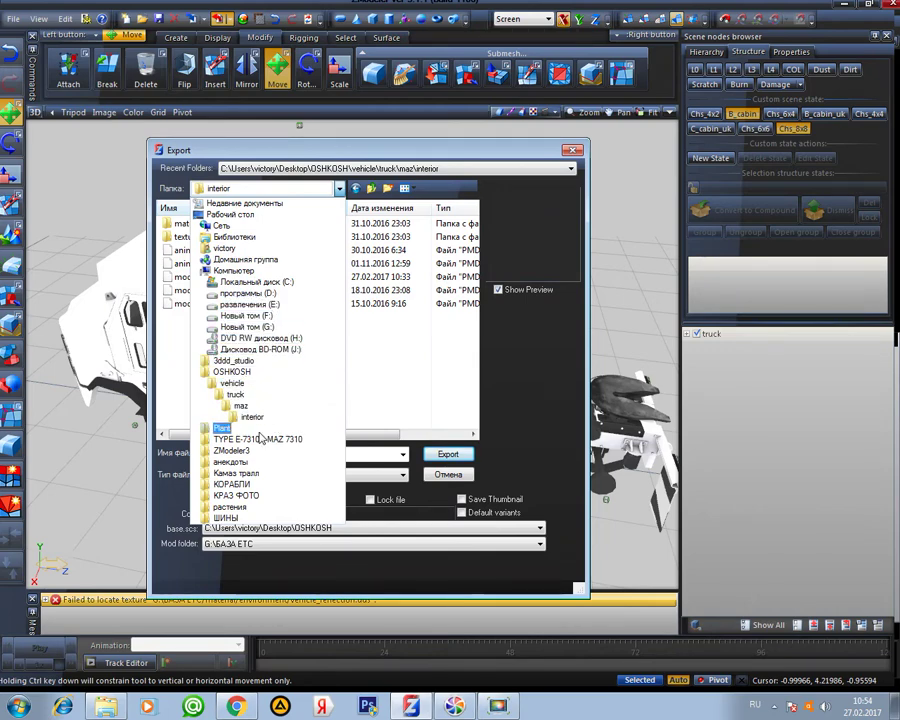
pyautogui.click(242, 372)
pyautogui.doubleClick(222, 303)
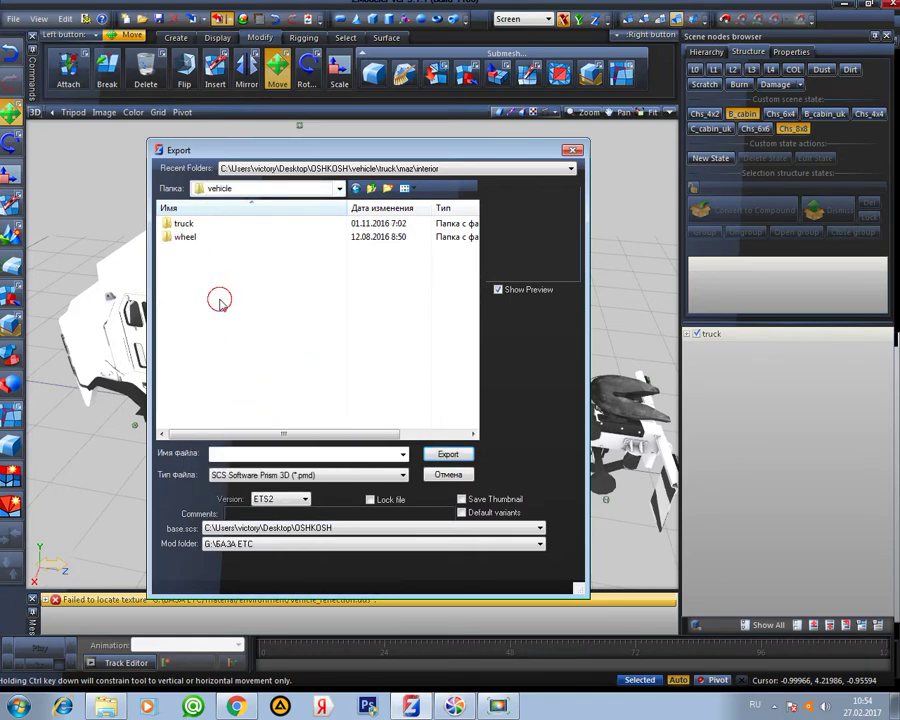
pyautogui.doubleClick(214, 226)
pyautogui.click(215, 240)
pyautogui.doubleClick(216, 240)
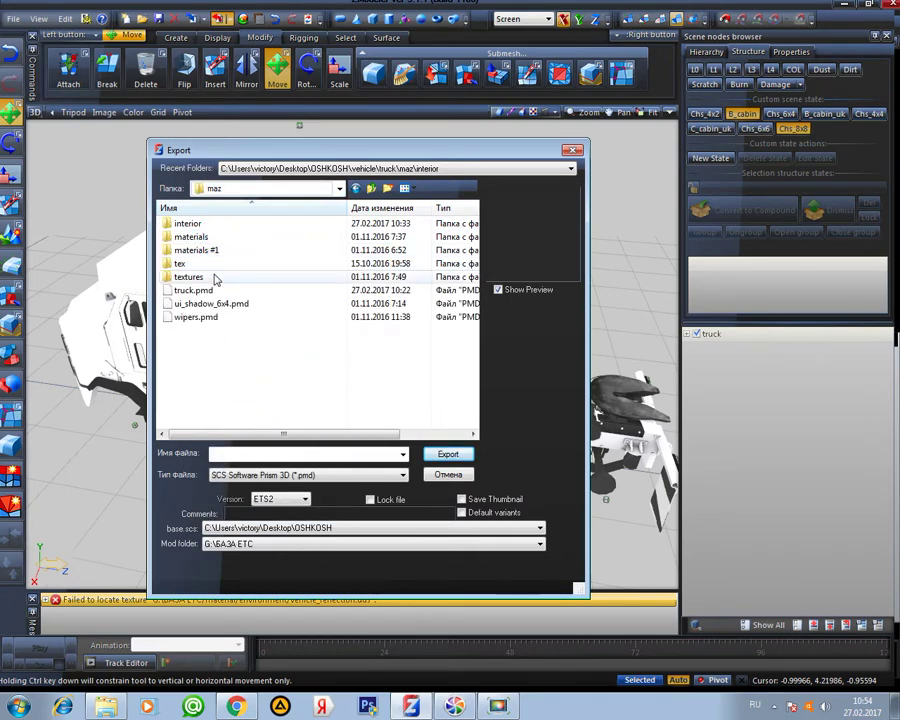
# Export the model over the existing truck.pmd, with the desktop OSHKOSH folder set as the mod folder
pyautogui.click(210, 290)
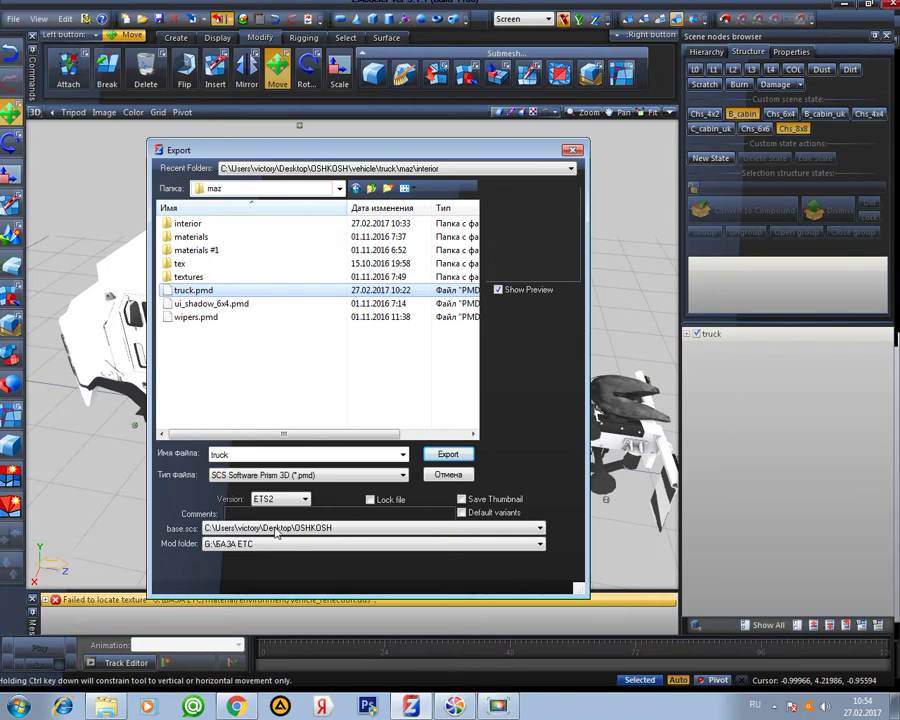
pyautogui.click(296, 547)
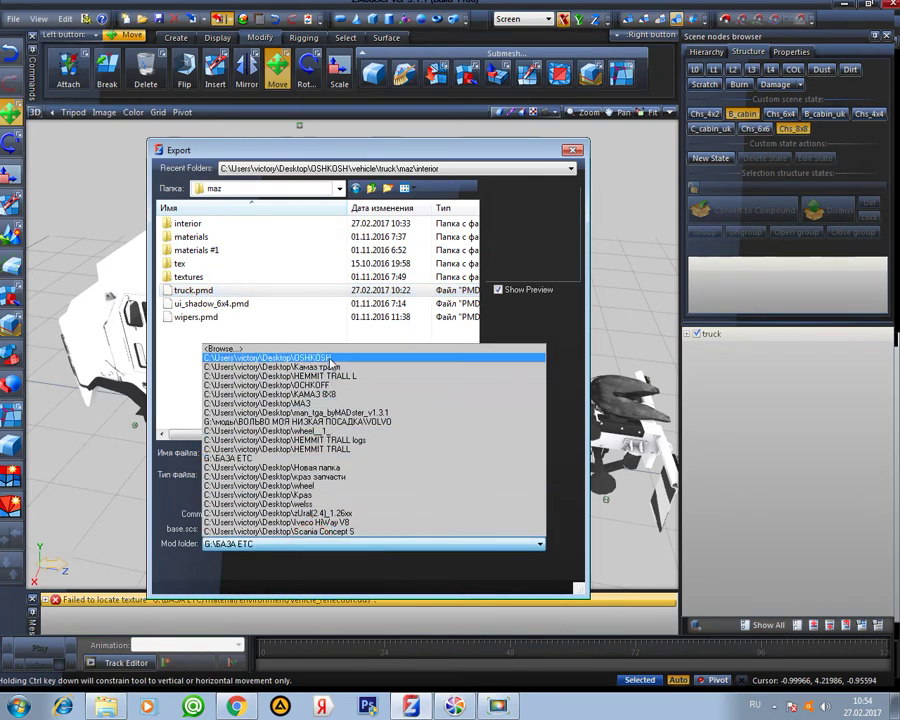
pyautogui.click(317, 355)
pyautogui.click(448, 455)
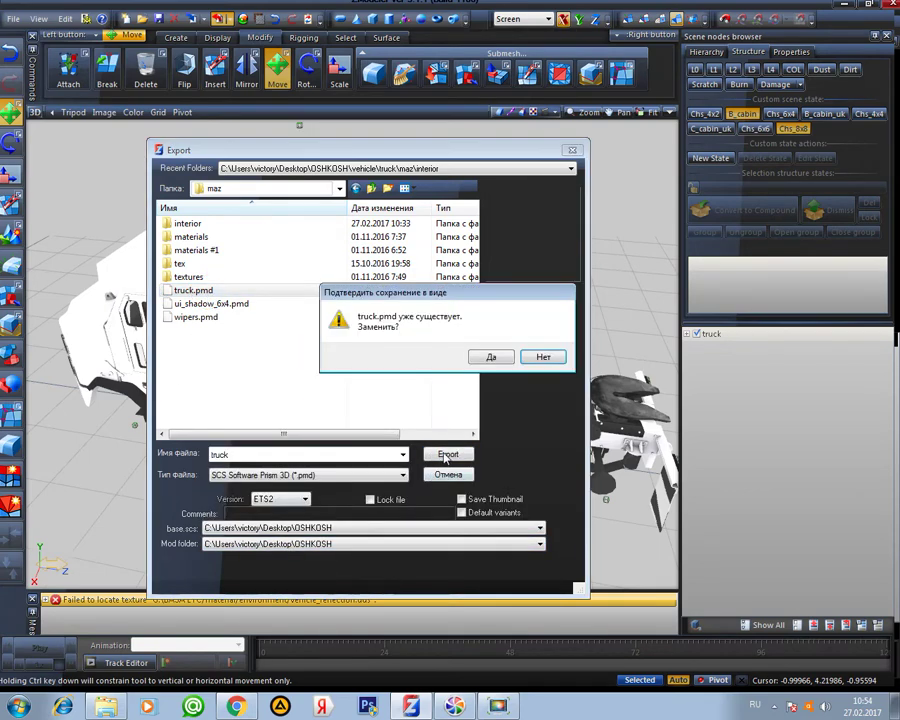
pyautogui.click(496, 359)
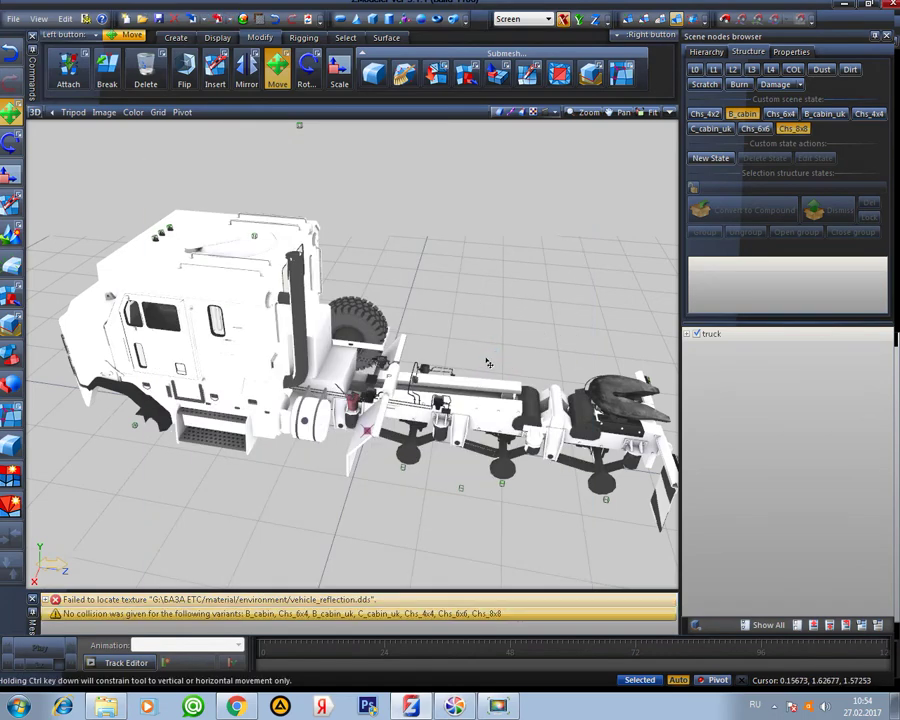
# Start a new empty scene, discarding the unsaved changes to the current one
pyautogui.moveTo(488, 362); pyautogui.dragTo(527, 330, button='middle')
pyautogui.moveTo(400, 337); pyautogui.dragTo(547, 354, button='middle')
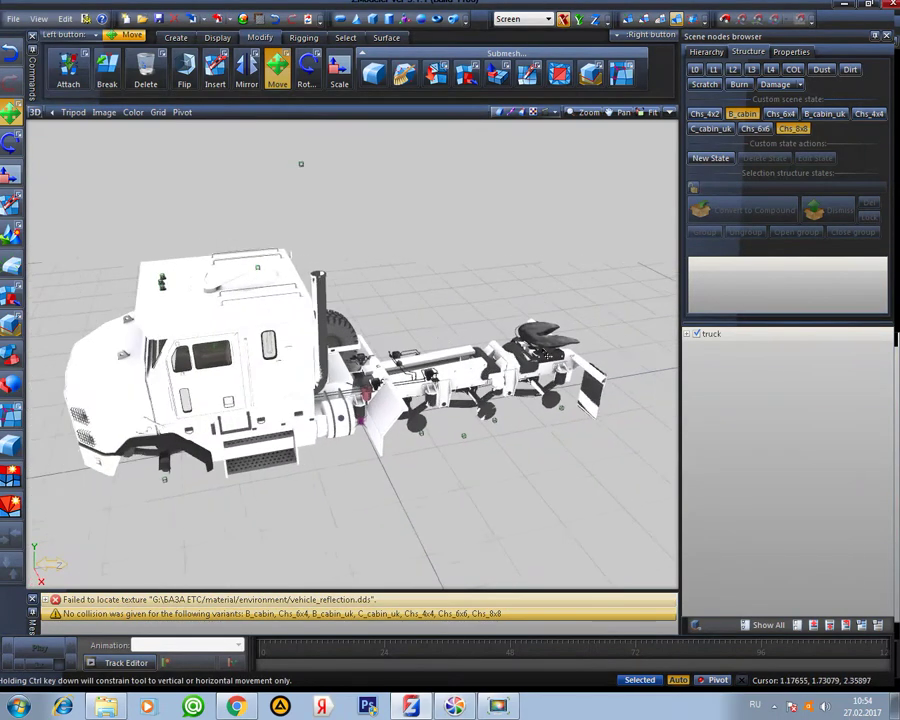
pyautogui.click(15, 19)
pyautogui.click(32, 34)
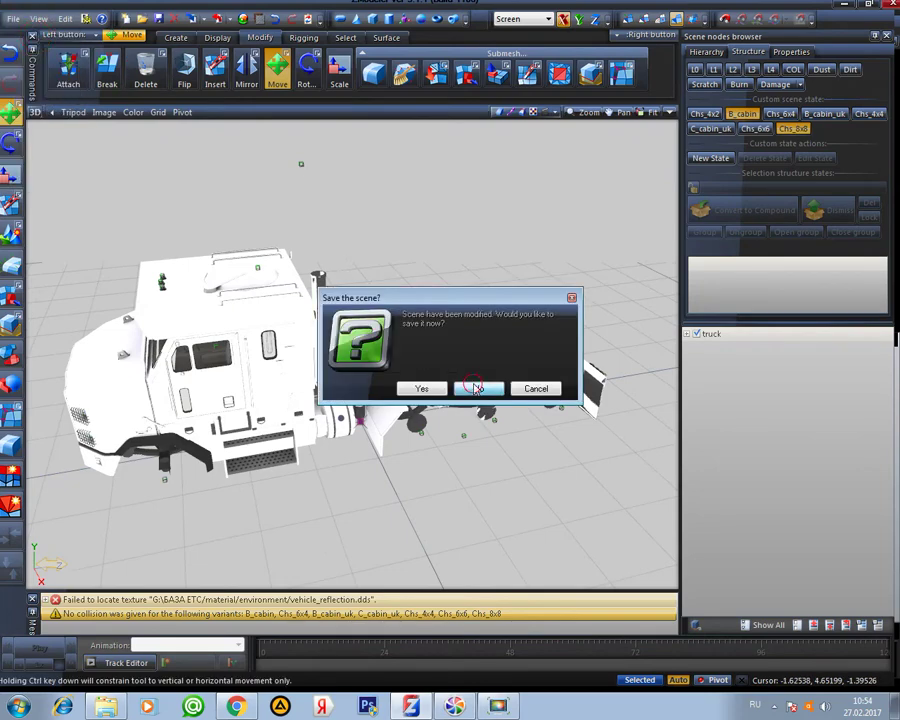
pyautogui.click(476, 388)
# Import truck.pmd from the OSHKOSH vehicle\truck\maz folder and show its Chs_8x8 variant
pyautogui.click(193, 19)
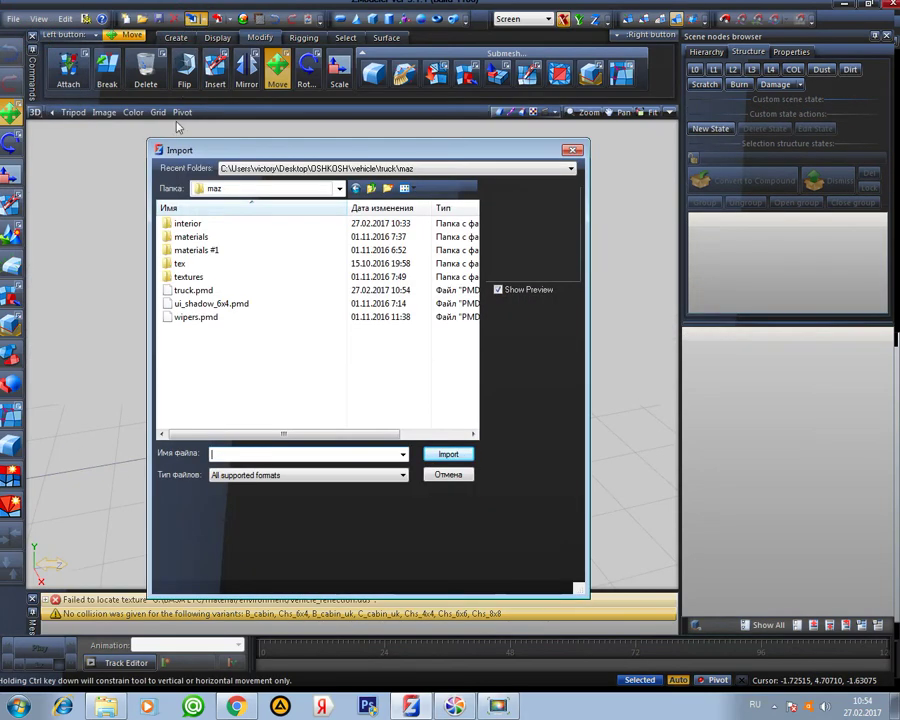
pyautogui.click(231, 291)
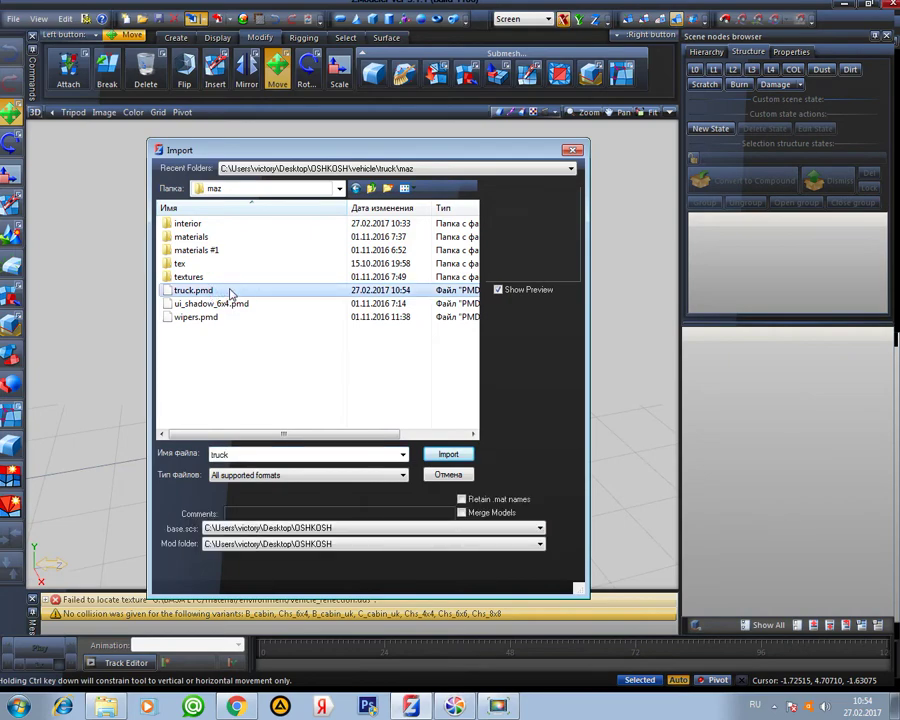
pyautogui.click(448, 454)
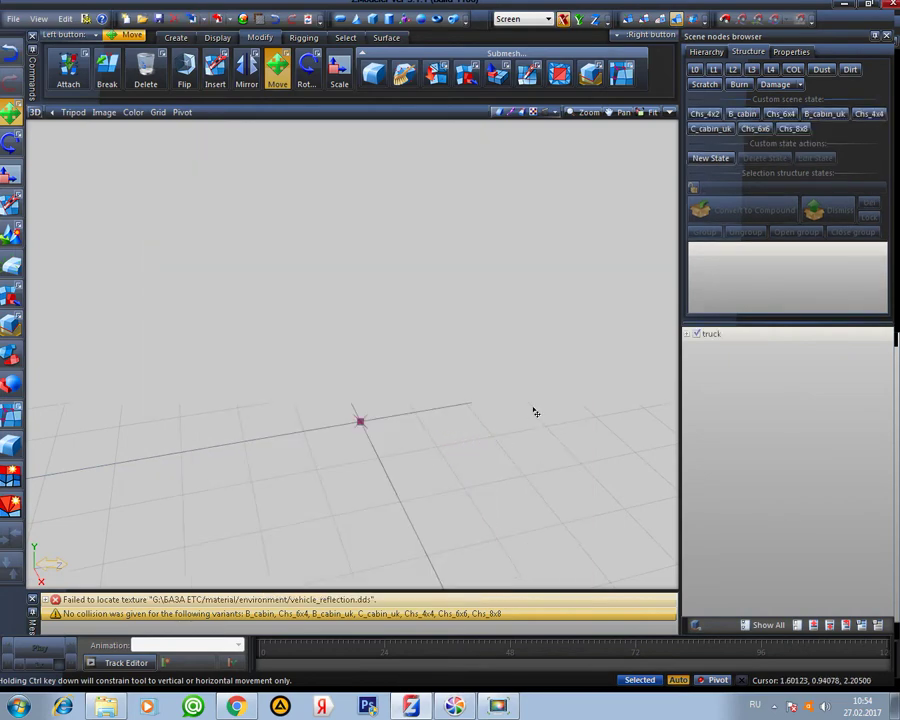
pyautogui.click(791, 133)
# Examine the fifth-wheel coupling's position on the reimported 8x8 chassis from several angles in 3D
pyautogui.moveTo(637, 263); pyautogui.dragTo(430, 293, button='middle')
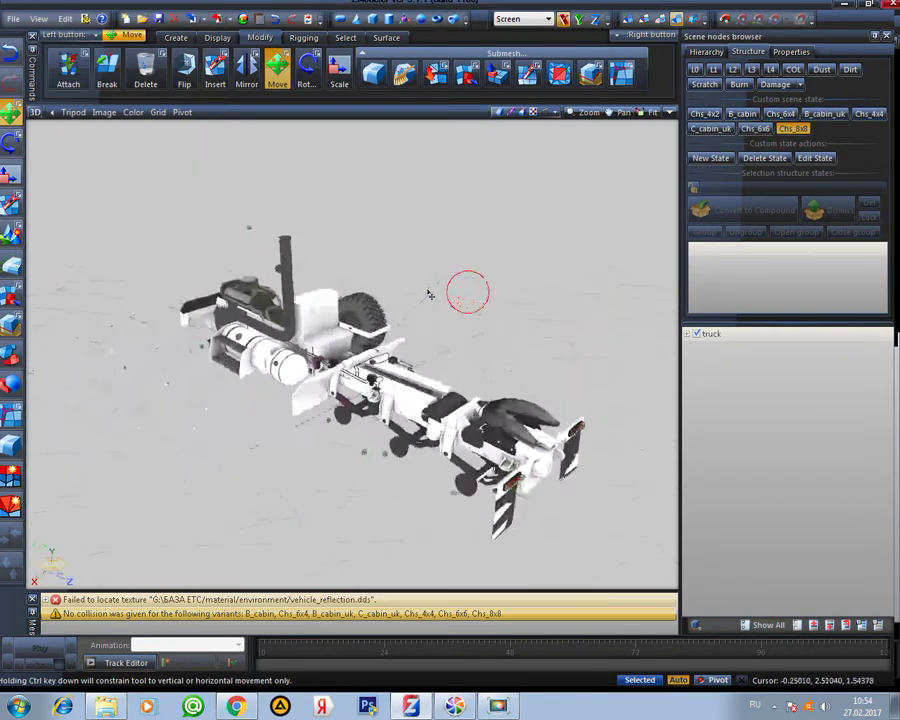
pyautogui.moveTo(537, 428); pyautogui.dragTo(492, 349, button='middle')
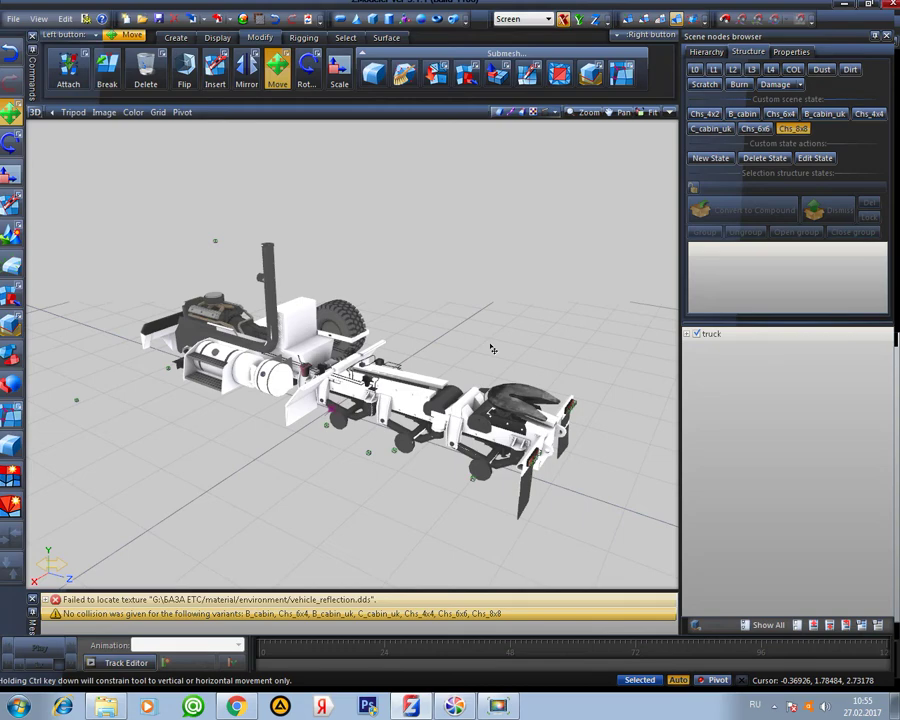
pyautogui.moveTo(514, 339); pyautogui.dragTo(470, 285, button='middle')
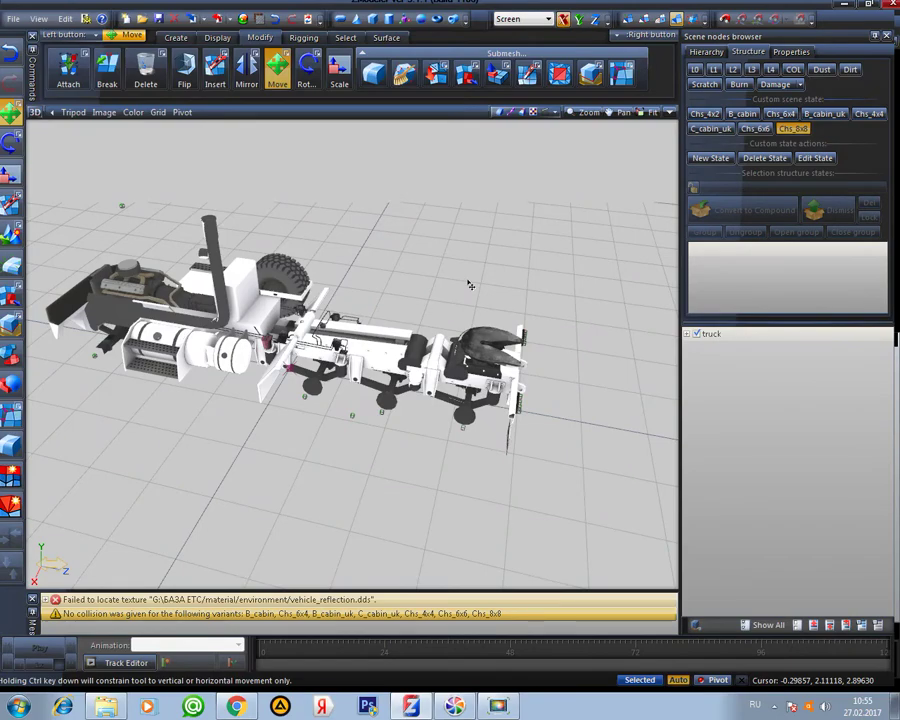
pyautogui.moveTo(529, 292)
pyautogui.mouseDown(button='middle')
pyautogui.moveTo(436, 249)
pyautogui.moveTo(495, 290)
pyautogui.moveTo(402, 271)
pyautogui.moveTo(478, 297)
pyautogui.moveTo(514, 279)
pyautogui.moveTo(436, 257)
pyautogui.moveTo(470, 247)
pyautogui.moveTo(414, 264)
pyautogui.moveTo(535, 297)
pyautogui.moveTo(502, 261)
pyautogui.moveTo(452, 241)
pyautogui.moveTo(467, 242)
pyautogui.moveTo(531, 293)
pyautogui.mouseUp(button='middle')
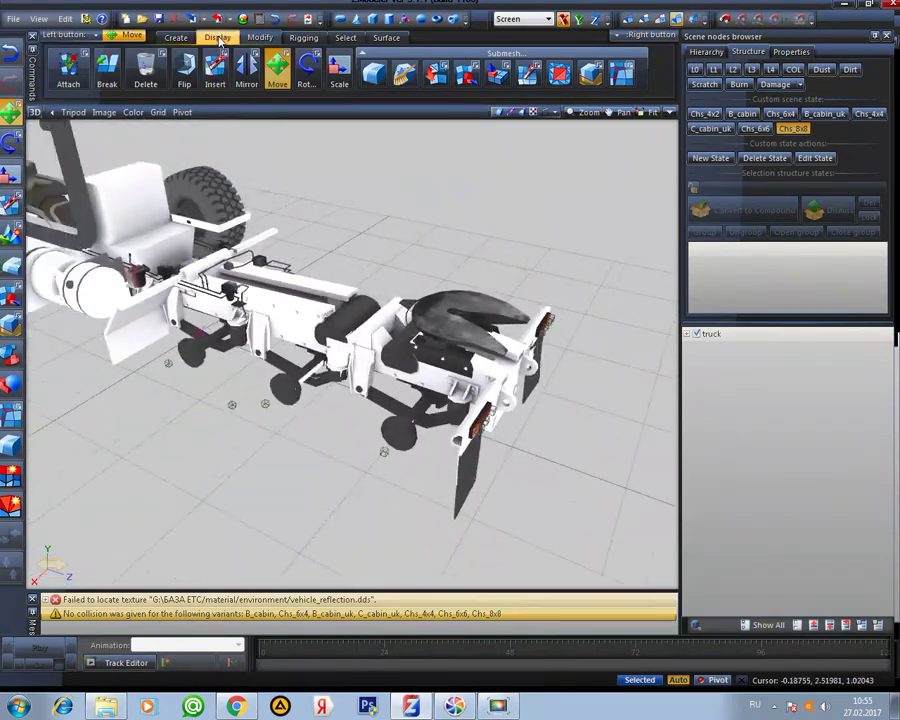
pyautogui.moveTo(355, 335); pyautogui.dragTo(400, 292, button='middle')
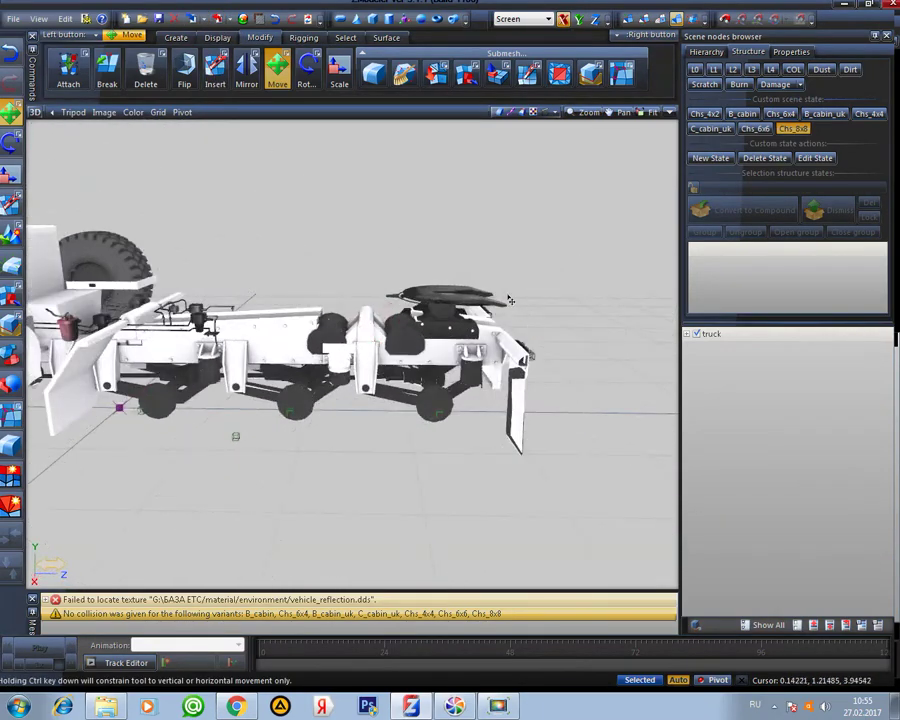
pyautogui.moveTo(505, 285); pyautogui.dragTo(453, 345, button='middle')
pyautogui.moveTo(554, 347); pyautogui.dragTo(533, 330, button='middle')
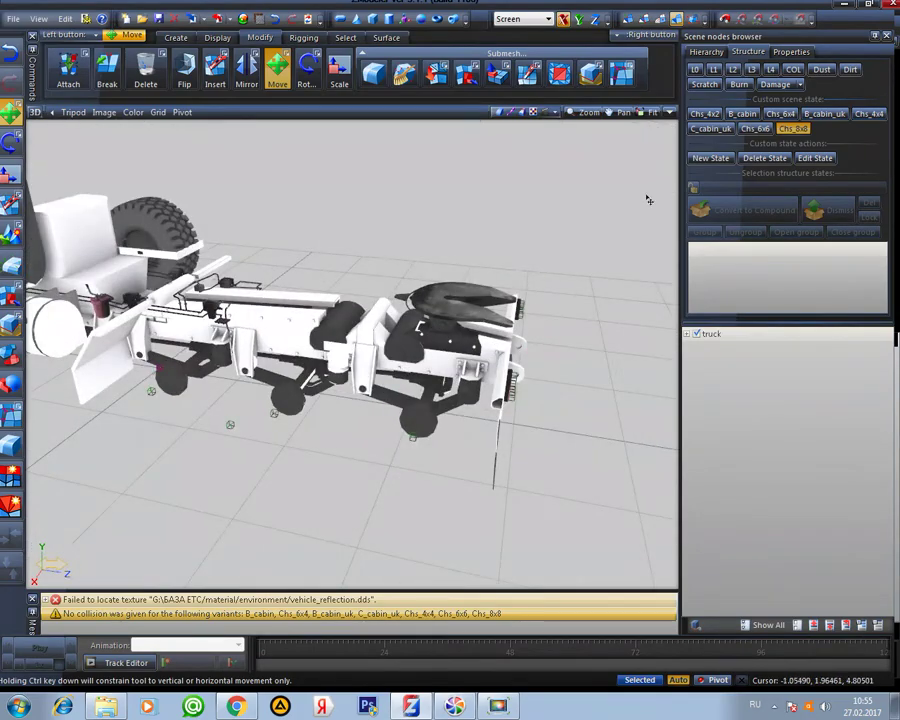
# Enlarge the Left view and examine the fifth-wheel coupling's position above the rearmost axle
pyautogui.click(669, 113)
pyautogui.click(669, 113)
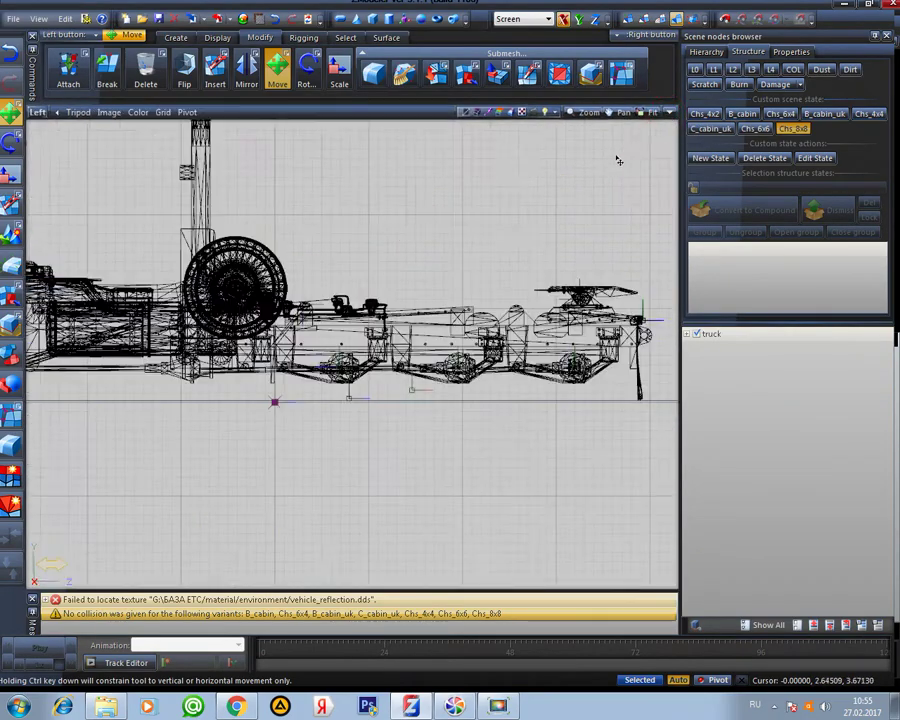
pyautogui.moveTo(592, 270); pyautogui.dragTo(365, 319, button='middle')
pyautogui.scroll(9, 365, 319)
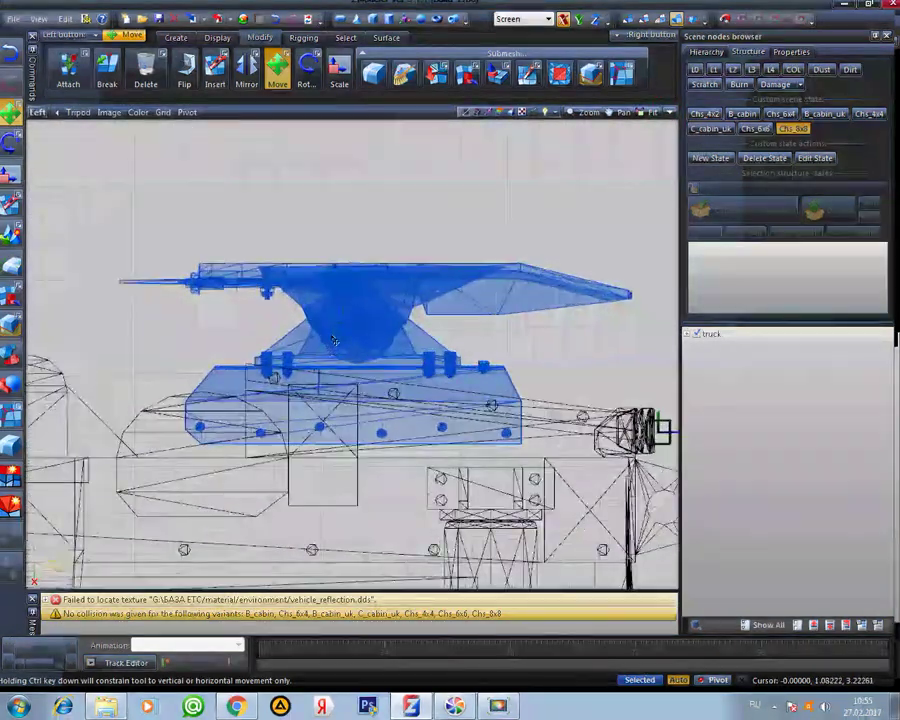
pyautogui.scroll(3, 335, 341)
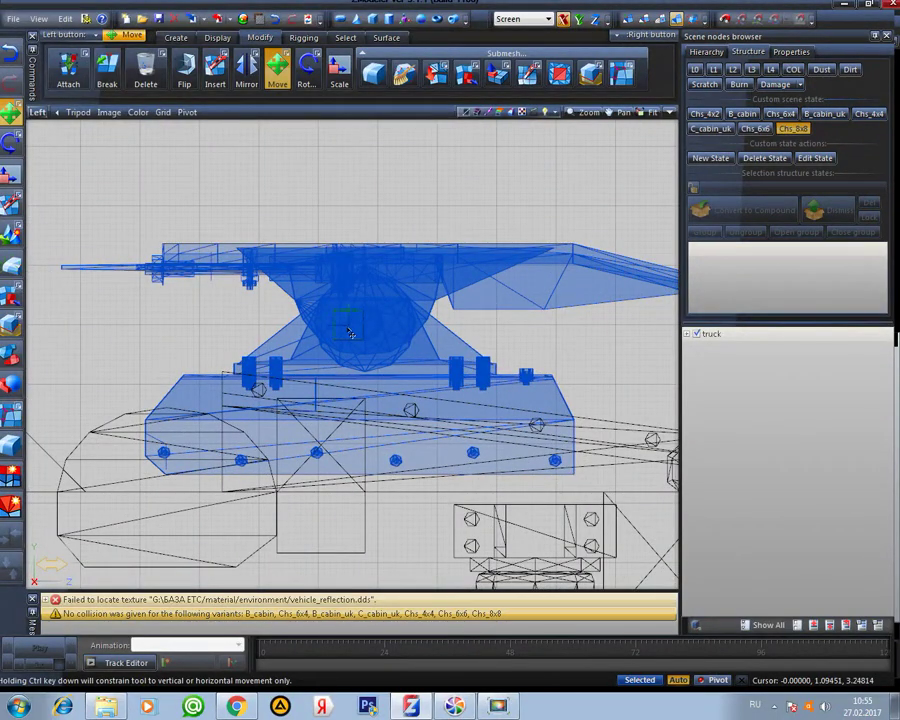
pyautogui.scroll(-8, 349, 331)
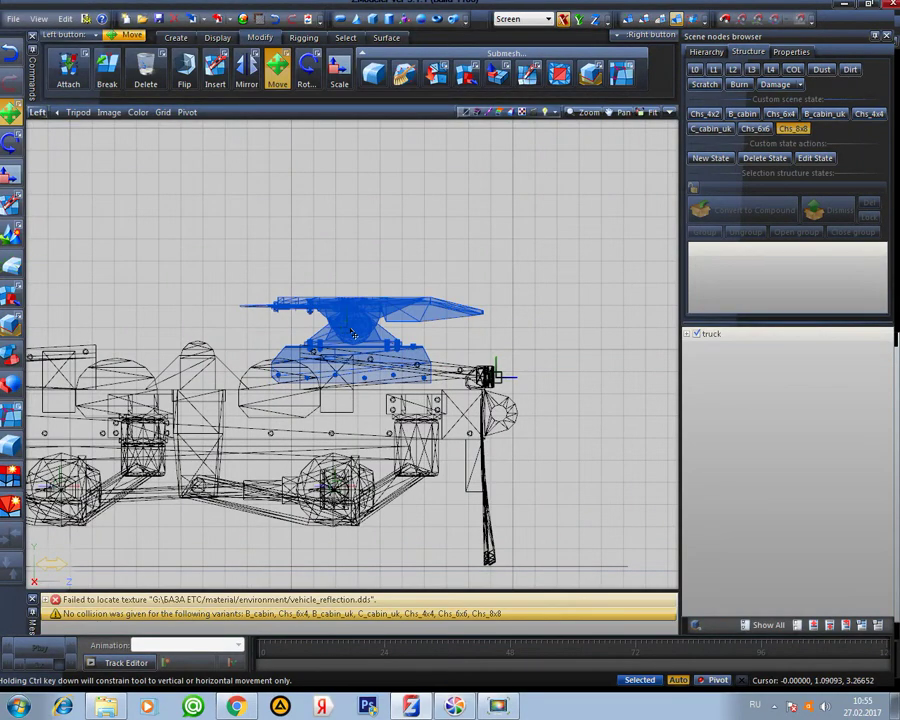
pyautogui.scroll(-3, 352, 334)
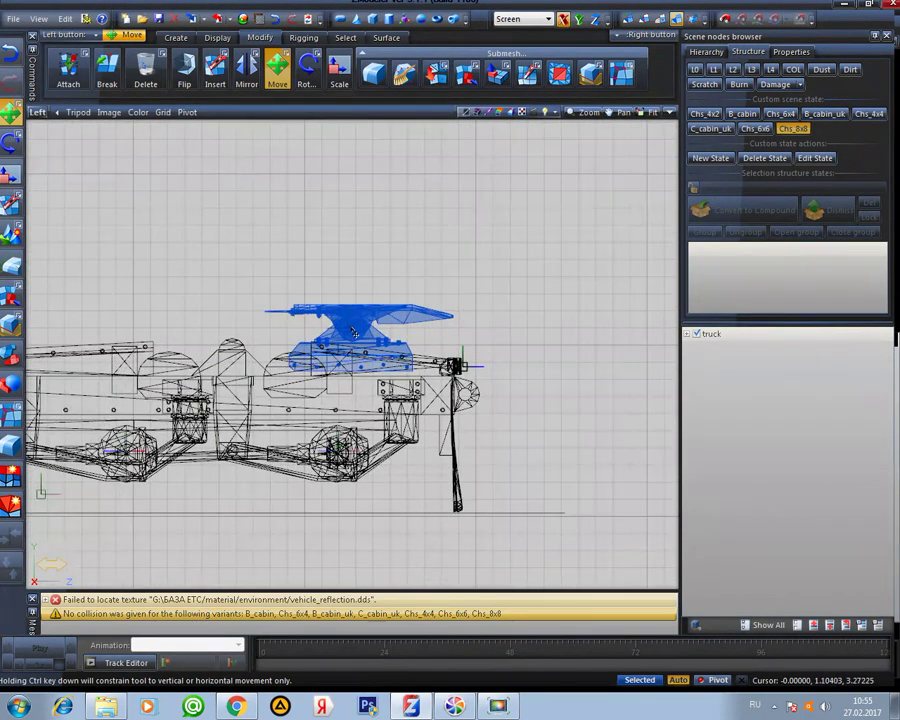
pyautogui.scroll(3, 349, 334)
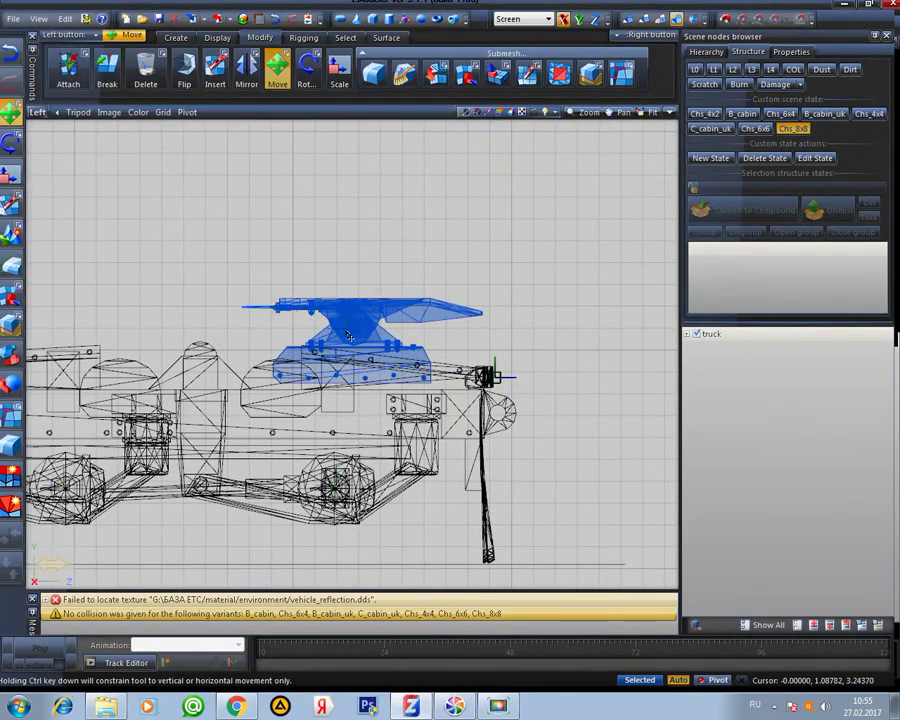
pyautogui.scroll(-3, 349, 333)
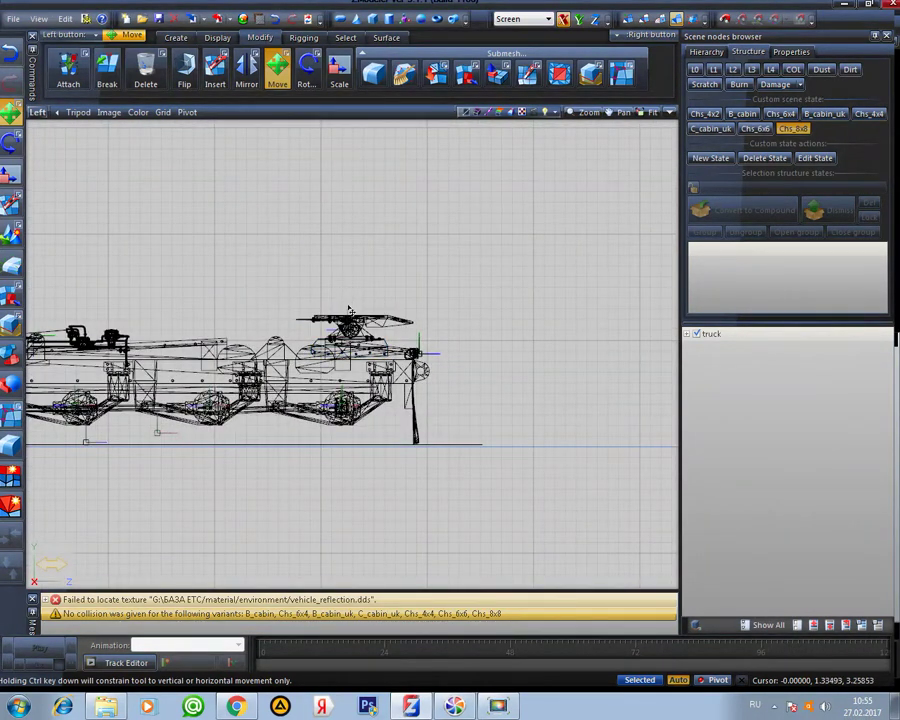
pyautogui.scroll(-2, 565, 285)
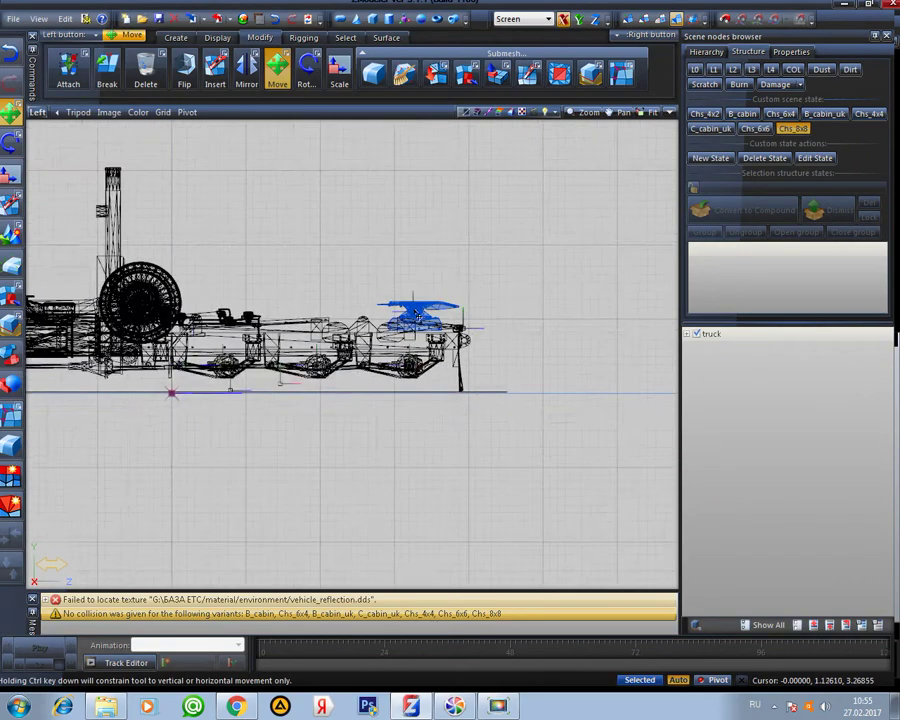
# Restore the four-view layout and inspect the coupling and rear chassis in the 3D view
pyautogui.click(670, 113)
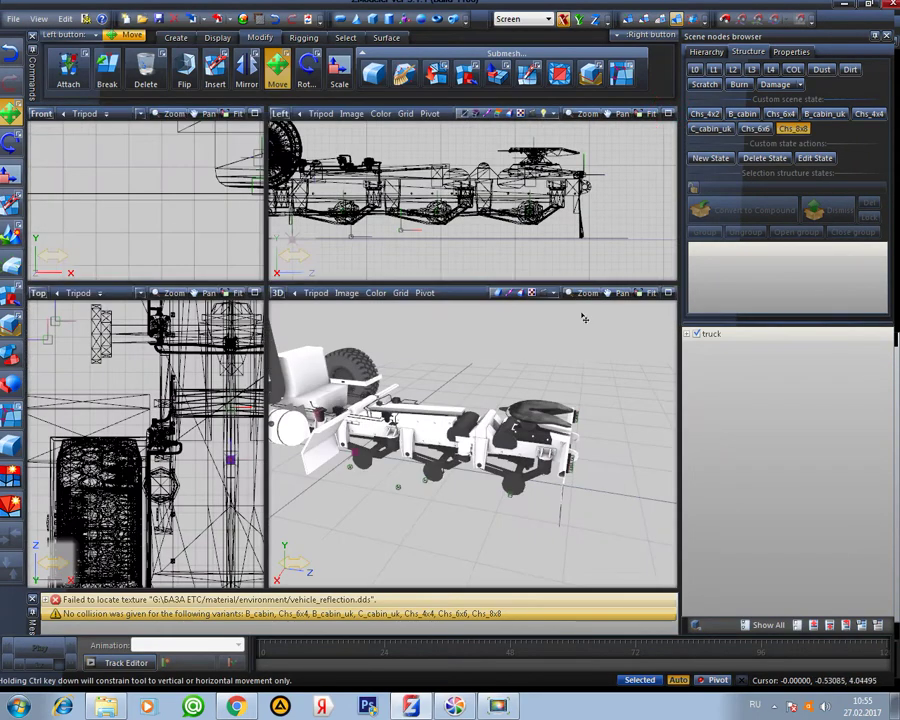
pyautogui.keyDown('alt'); pyautogui.moveTo(569, 380); pyautogui.dragTo(606, 406); pyautogui.keyUp('alt')
pyautogui.keyDown('alt'); pyautogui.moveTo(606, 406); pyautogui.dragTo(578, 478, button='right'); pyautogui.keyUp('alt')
pyautogui.keyDown('alt'); pyautogui.moveTo(603, 438); pyautogui.dragTo(639, 448); pyautogui.keyUp('alt')
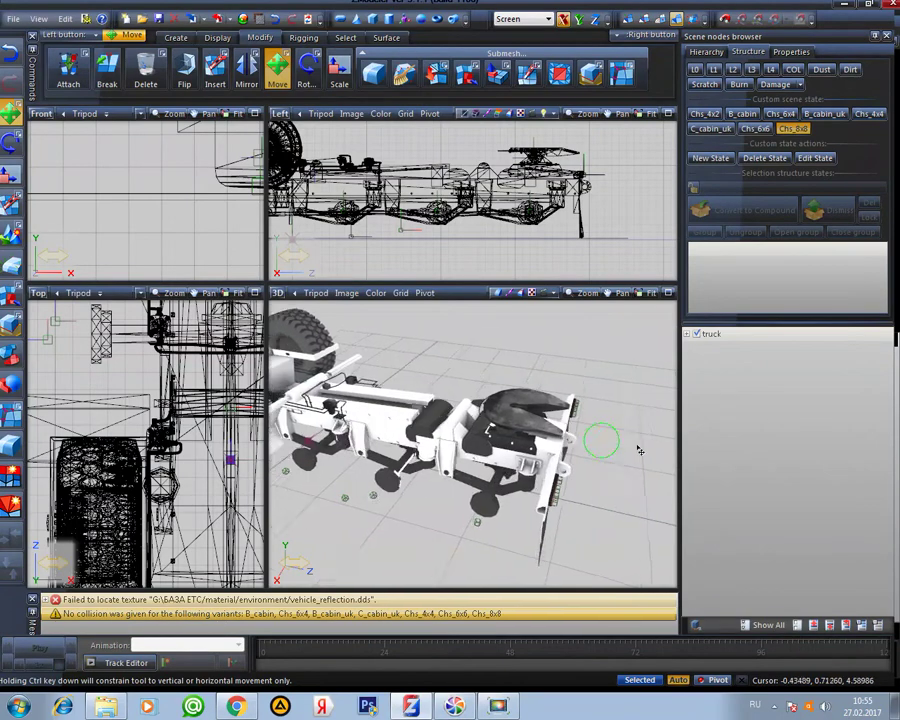
pyautogui.scroll(-2, 642, 448)
pyautogui.scroll(2, 643, 449)
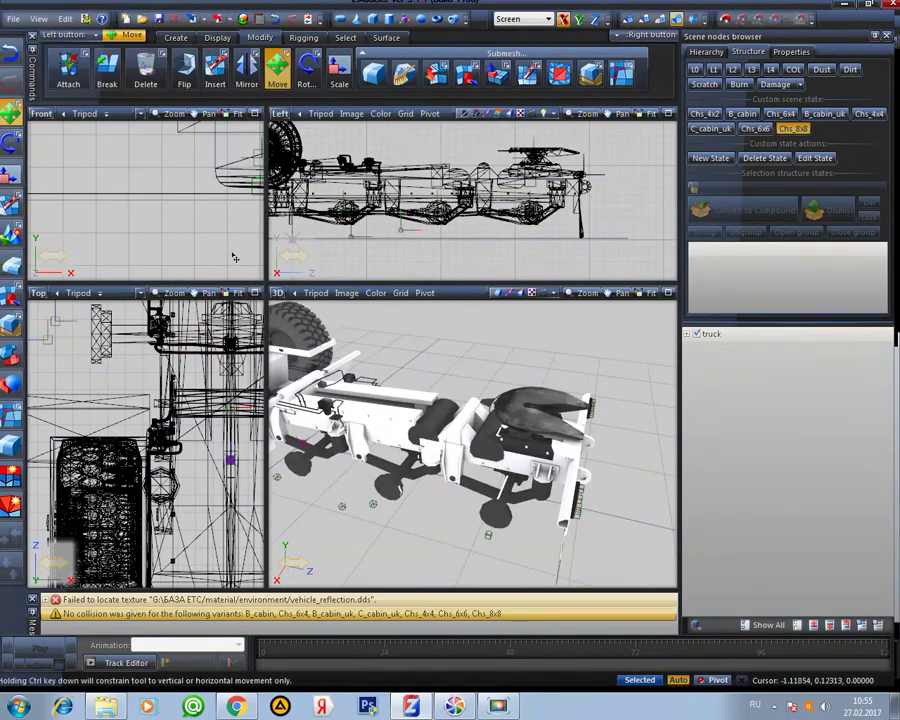
# Switch to the desktop, reopen the OSHKOSH folder and start adding all its contents to a WinRAR archive
pyautogui.click(412, 710)
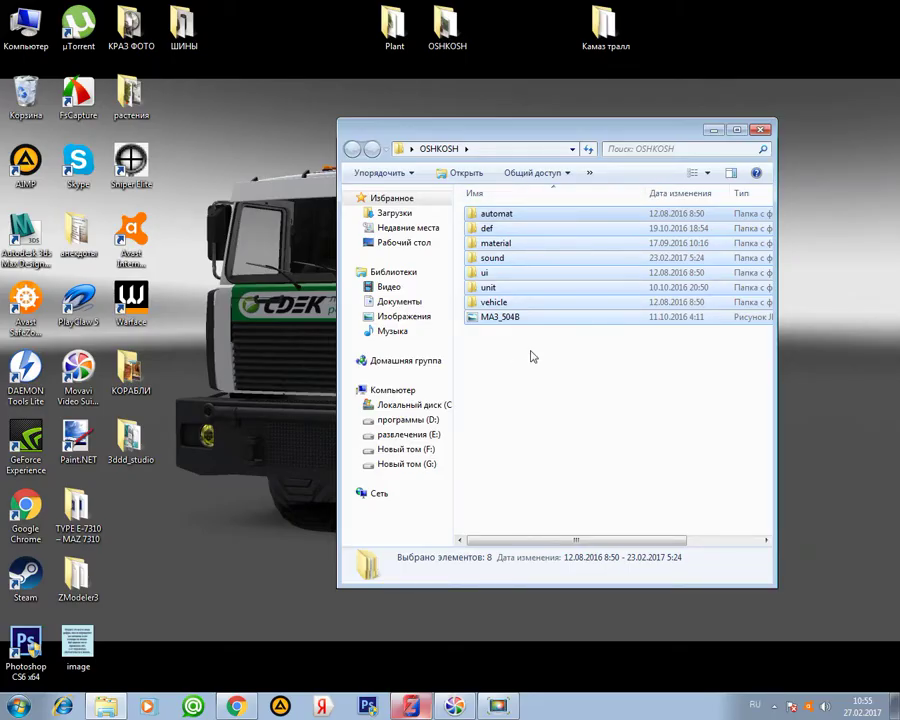
pyautogui.click(760, 131)
pyautogui.doubleClick(445, 25)
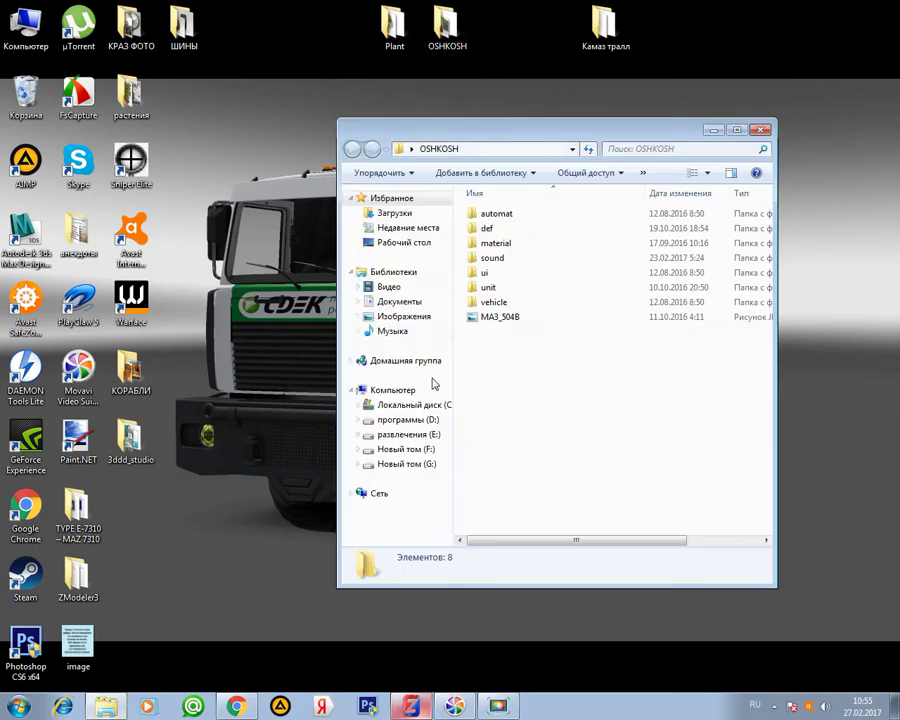
pyautogui.moveTo(512, 366); pyautogui.dragTo(705, 215)
pyautogui.moveTo(596, 138); pyautogui.dragTo(530, 137)
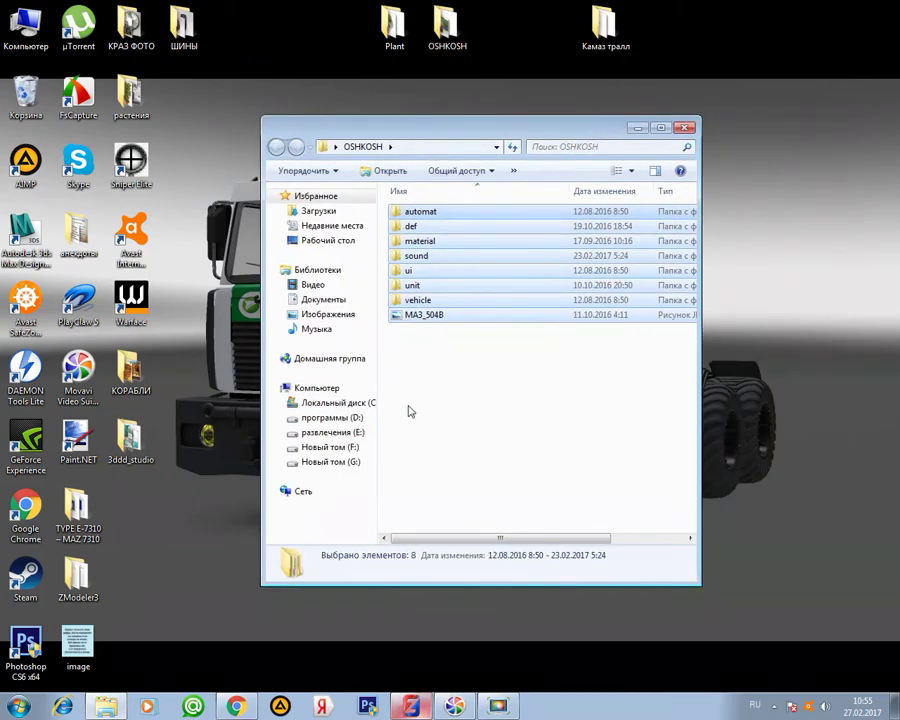
pyautogui.rightClick(477, 283)
pyautogui.click(549, 360)
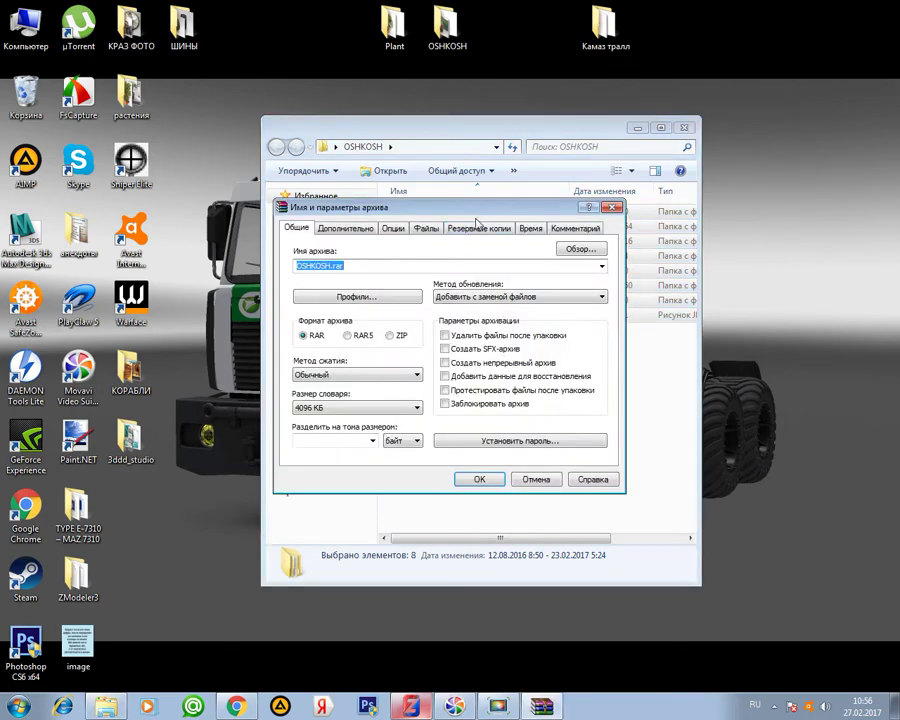
# Set the archive format to ZIP with the no-compression method (Без сжатия)
pyautogui.moveTo(458, 213); pyautogui.dragTo(298, 196)
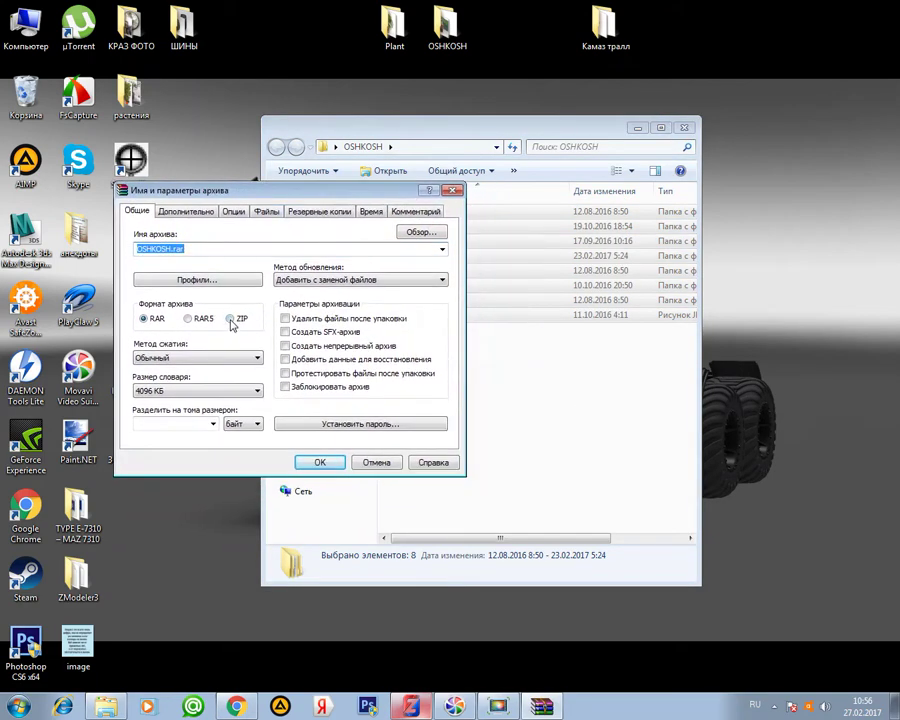
pyautogui.click(231, 319)
pyautogui.click(197, 358)
pyautogui.click(160, 370)
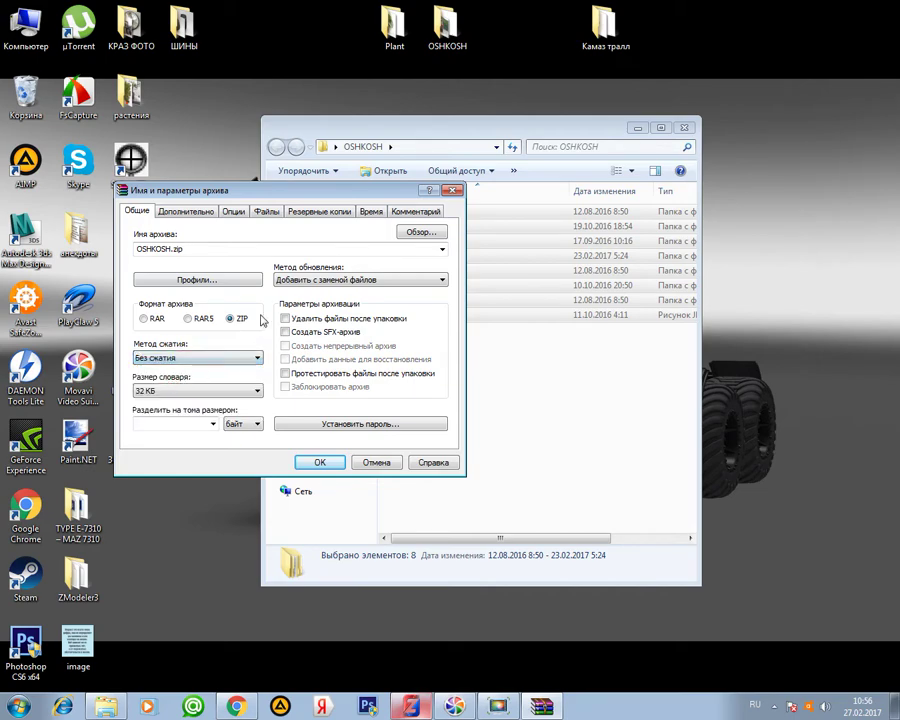
# Name the archive OSHKOSH.scs and create it
pyautogui.click(197, 249)
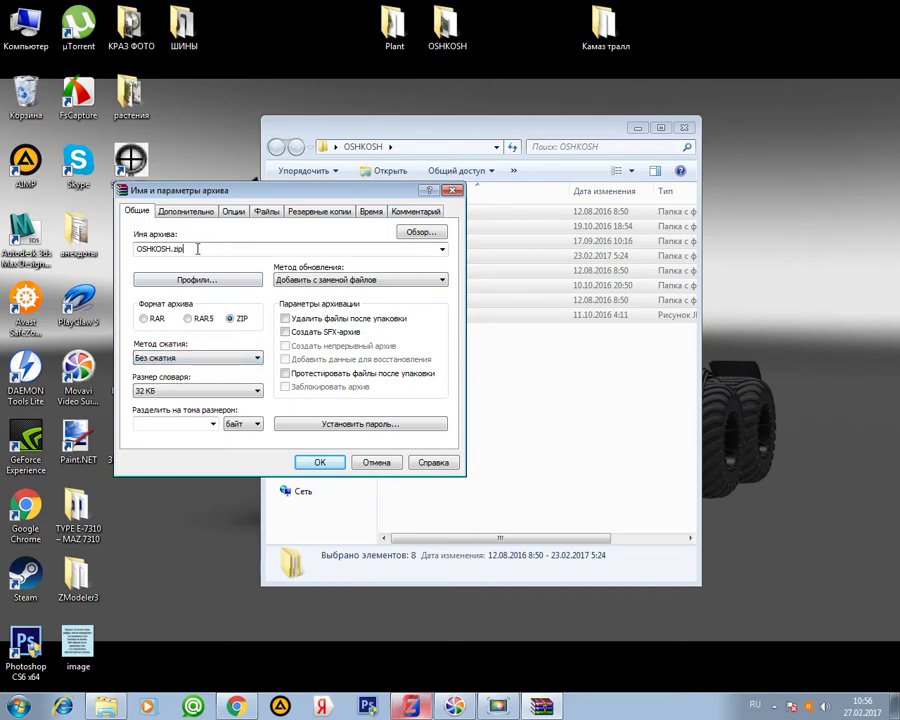
pyautogui.press('BackSpace')
pyautogui.press('BackSpace')
pyautogui.write('scs')
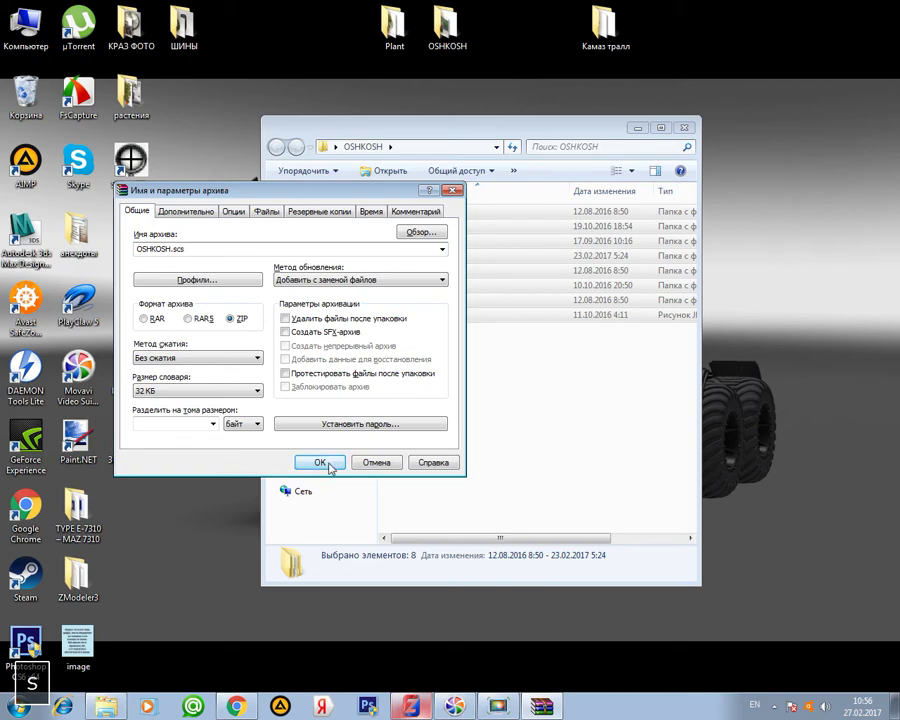
pyautogui.click(329, 465)
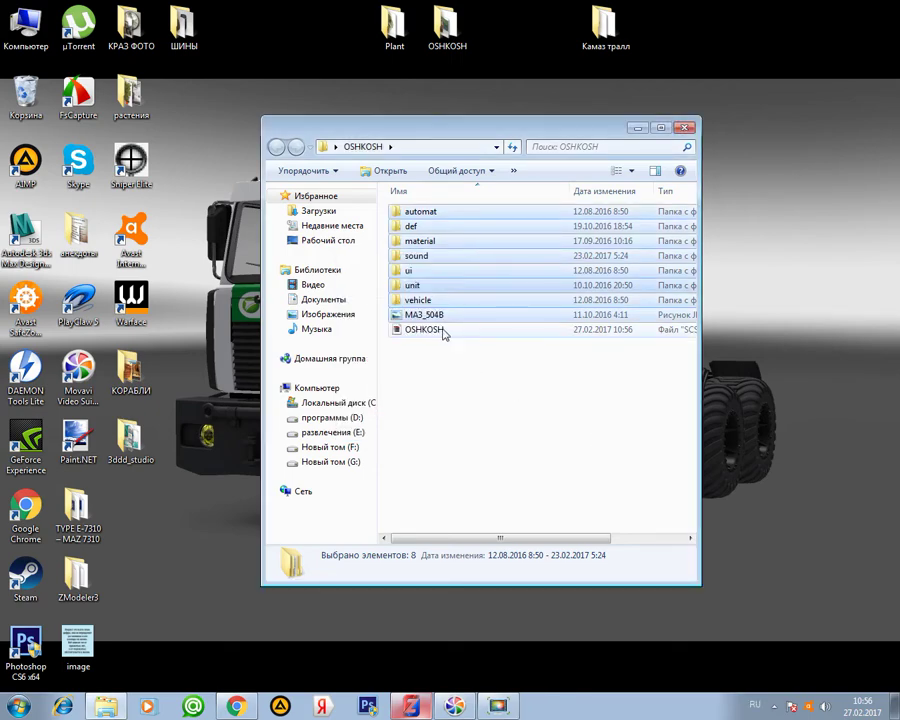
# Cut the OSHKOSH.scs archive from the OSHKOSH folder to the clipboard
pyautogui.click(443, 333)
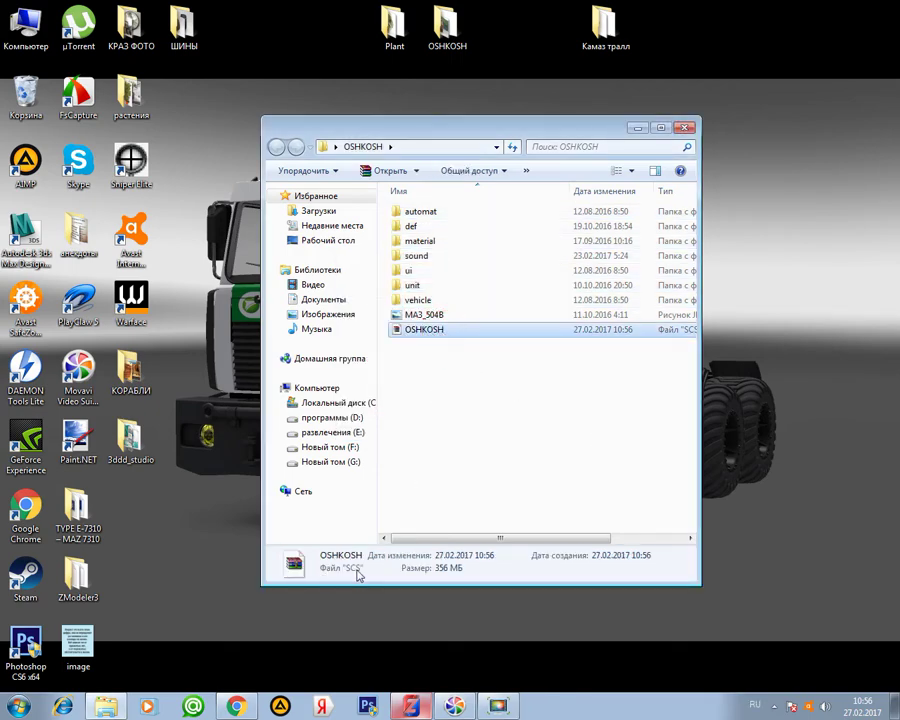
pyautogui.rightClick(437, 332)
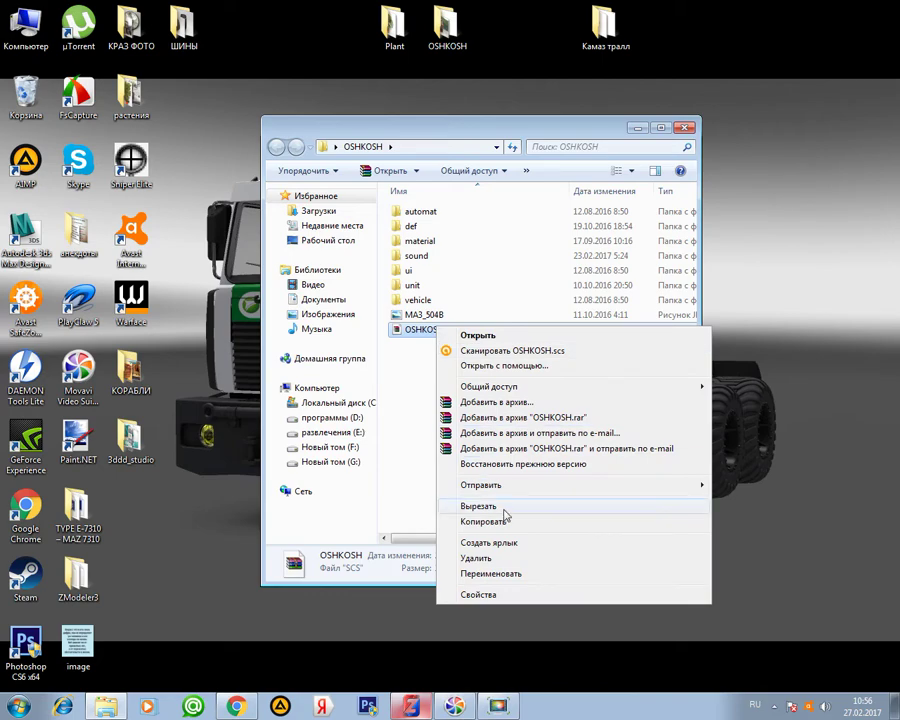
pyautogui.click(504, 510)
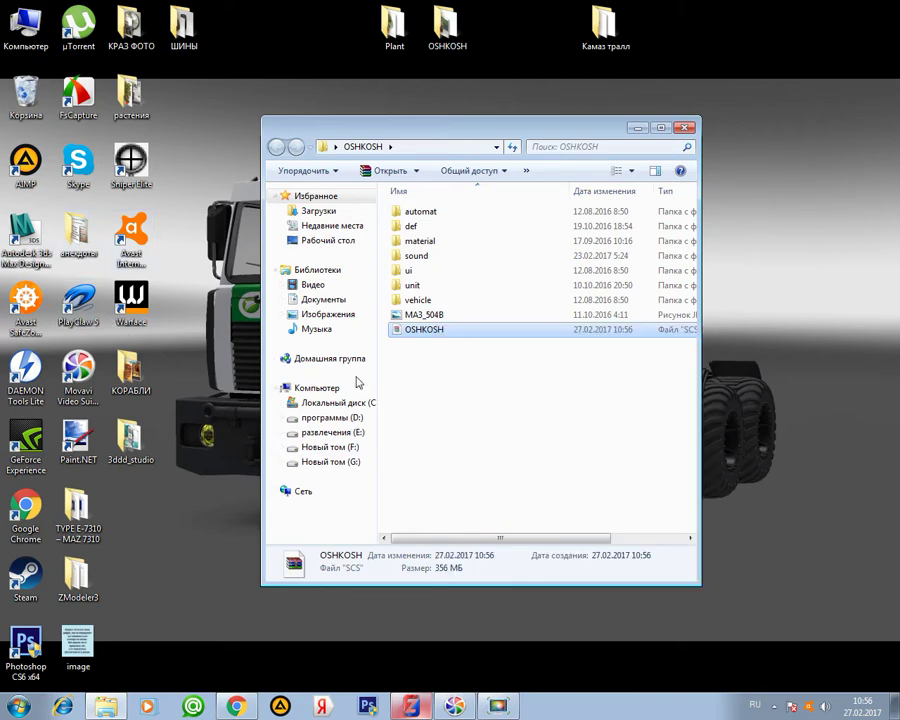
pyautogui.click(470, 389)
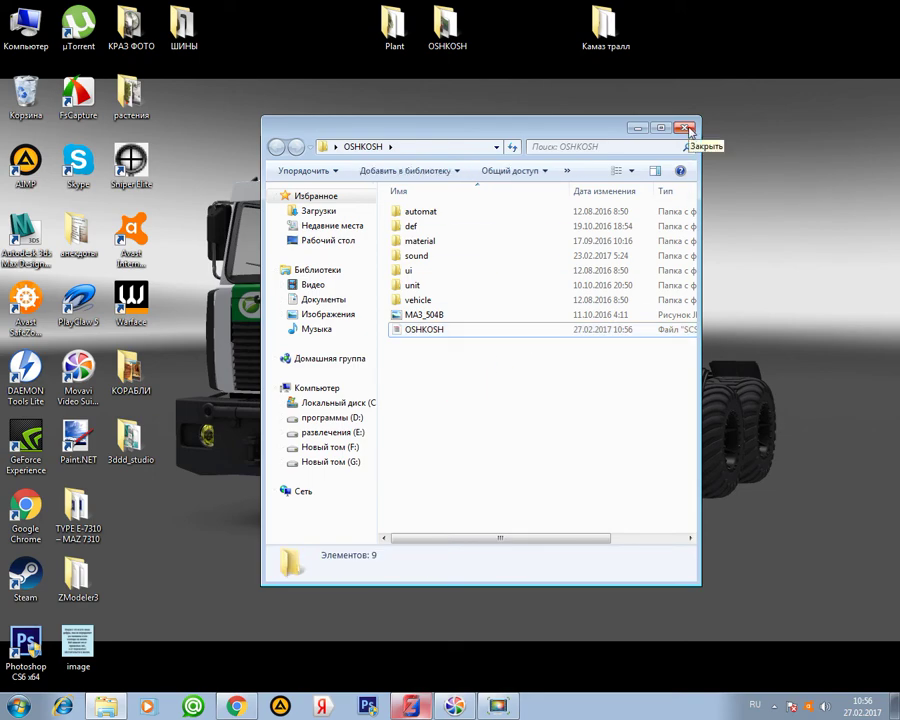
# Close the OSHKOSH folder, switch to ZModeler and start a new scene without saving the current one
pyautogui.click(686, 128)
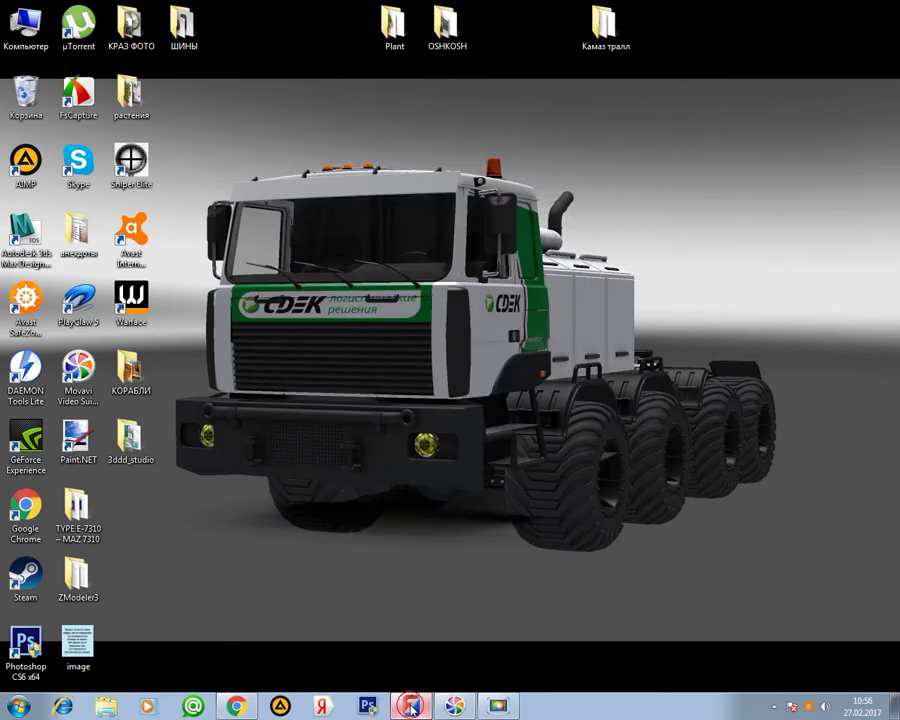
pyautogui.click(411, 705)
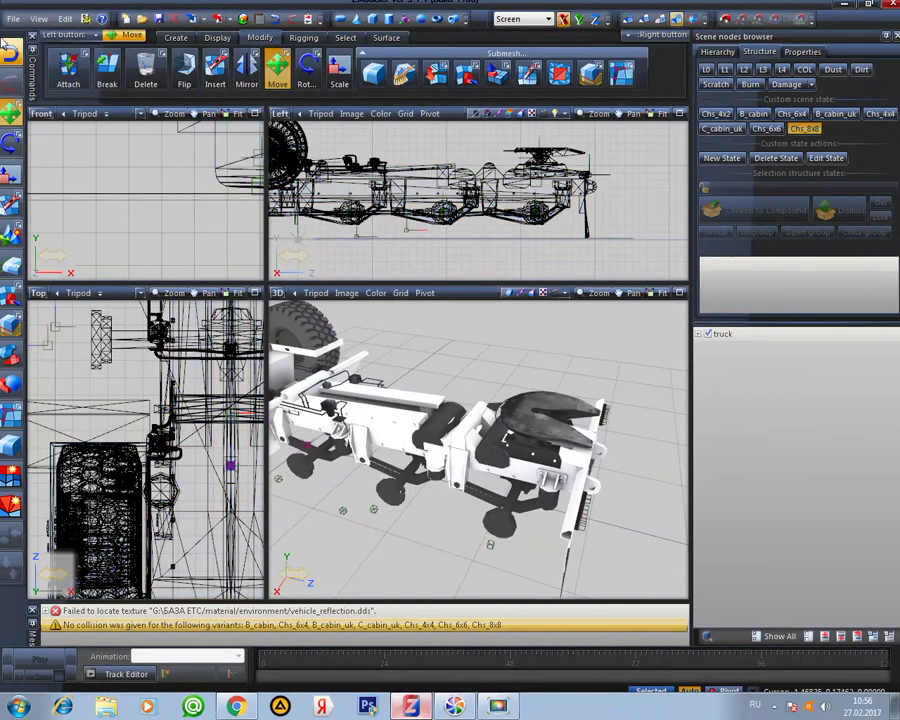
pyautogui.click(11, 19)
pyautogui.click(35, 38)
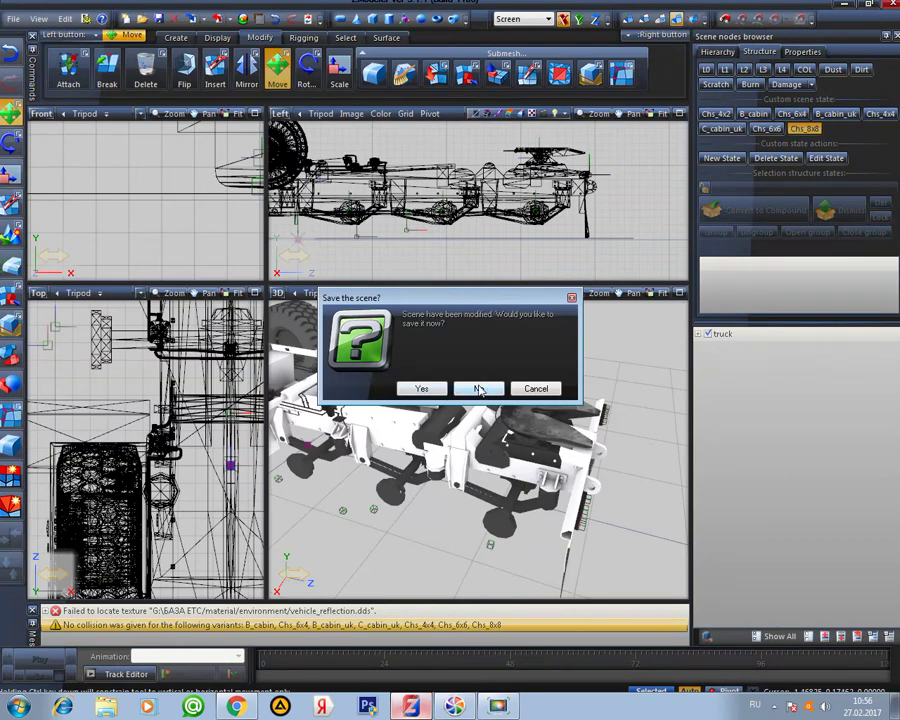
pyautogui.click(479, 389)
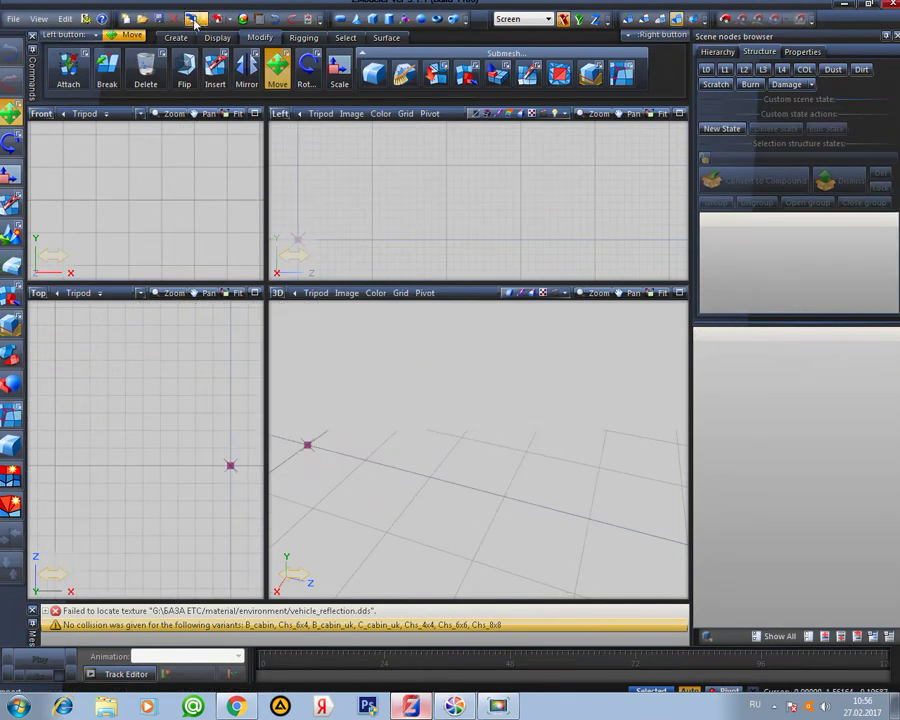
# Choose truck.pmd from БАЗА ETC\vehicle\truck\volvo_fh16_2009 on drive G: as the file to import
pyautogui.click(193, 19)
pyautogui.click(268, 188)
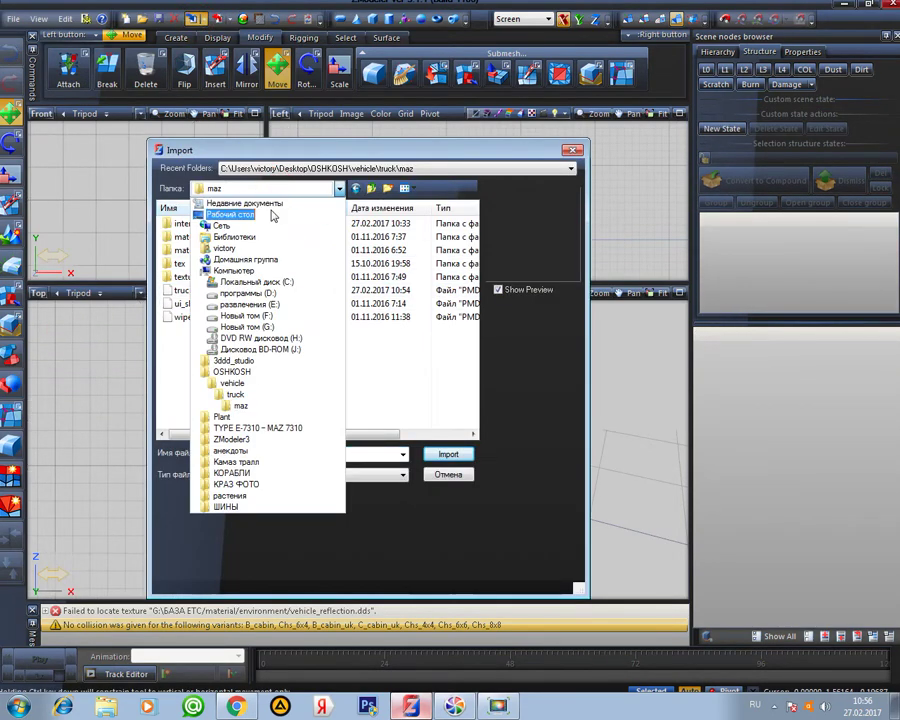
pyautogui.click(250, 326)
pyautogui.click(245, 398)
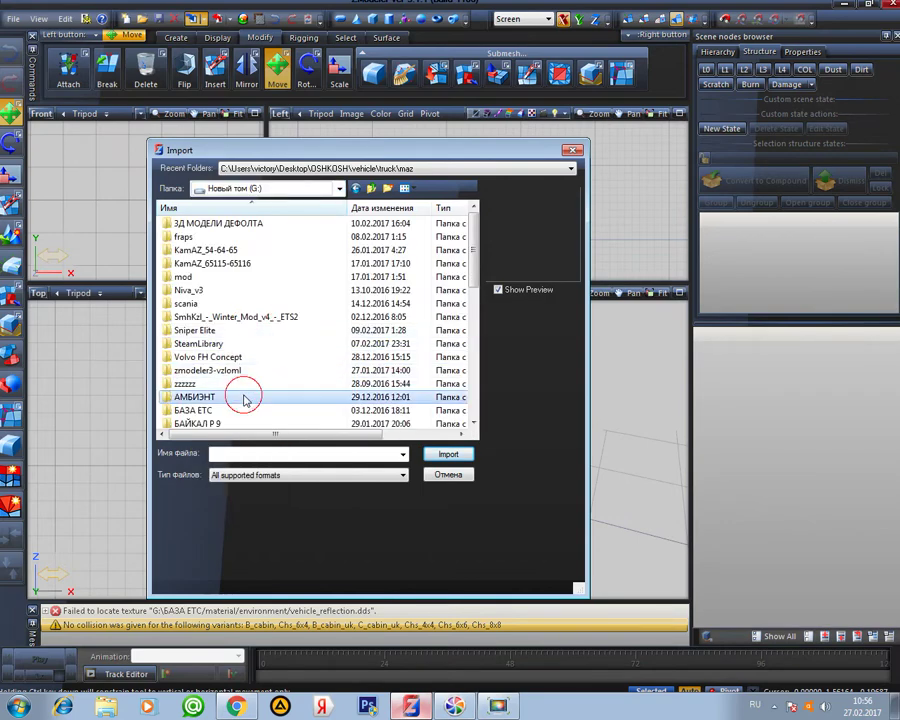
pyautogui.doubleClick(238, 409)
pyautogui.scroll(-1, 248, 386)
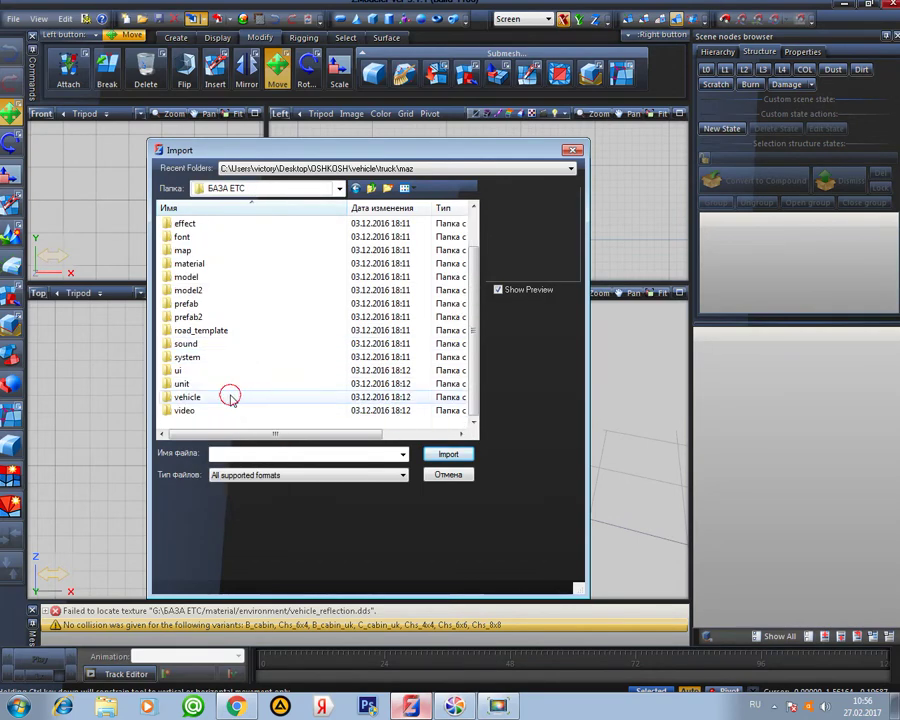
pyautogui.doubleClick(230, 397)
pyautogui.doubleClick(235, 278)
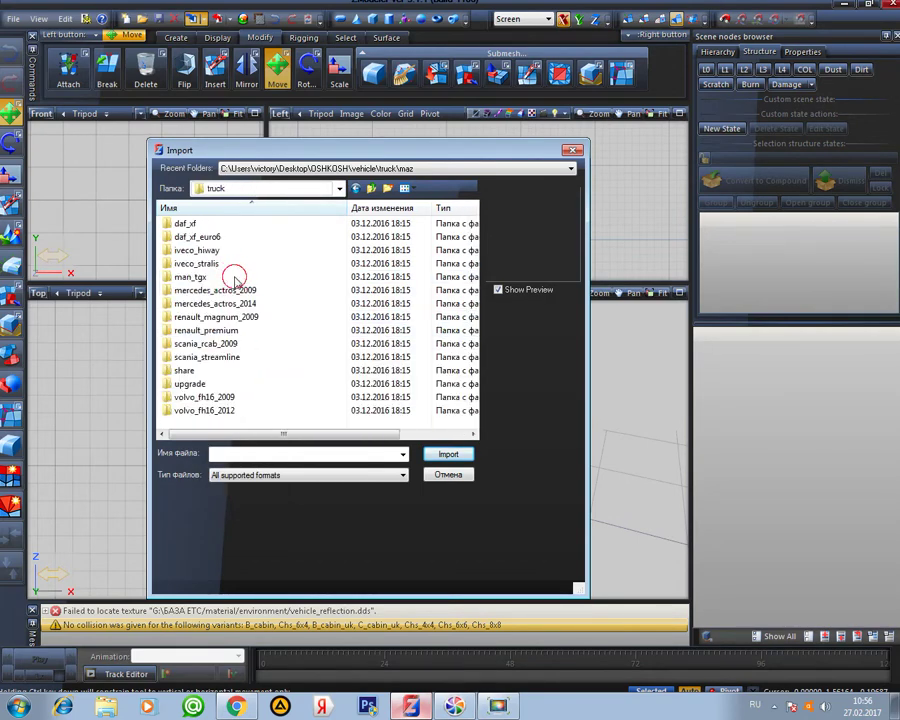
pyautogui.scroll(-1, 234, 282)
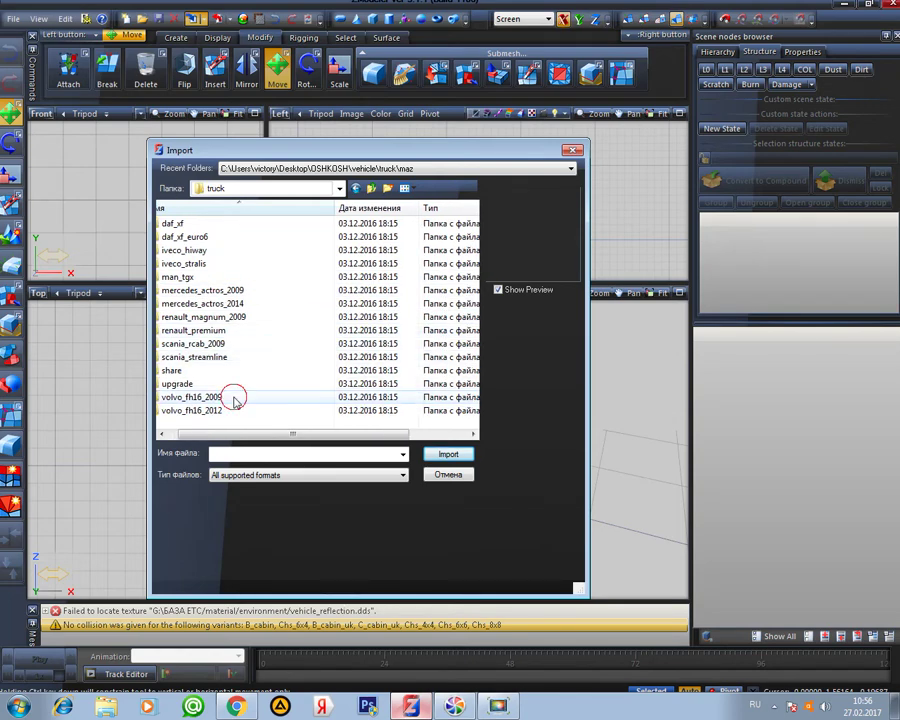
pyautogui.doubleClick(234, 398)
pyautogui.click(235, 236)
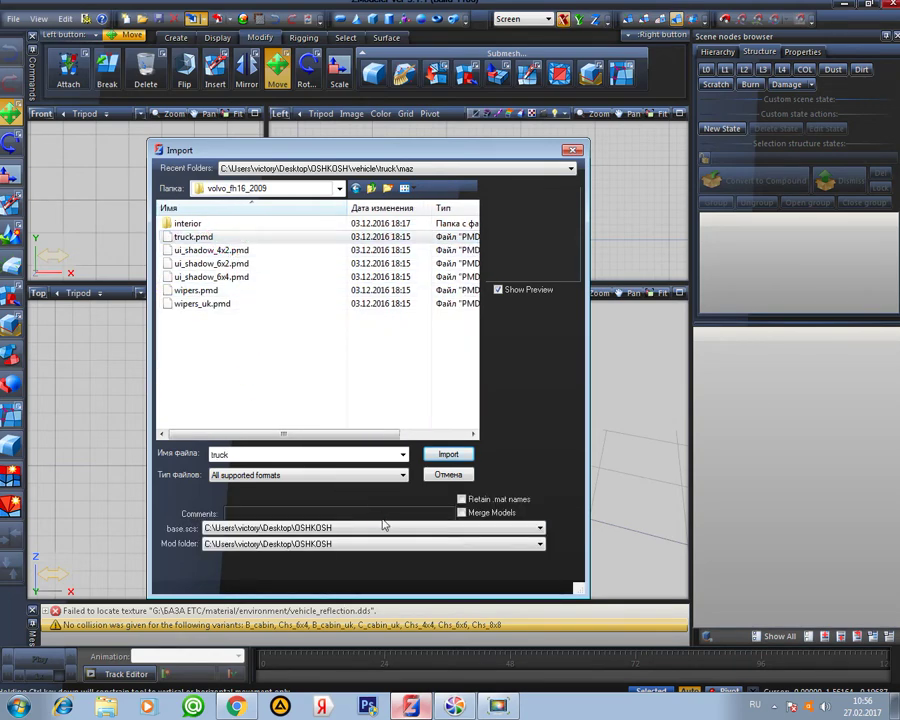
# Choose the base.scs path, set the mod folder to Камаз тралл on the desktop, and import the truck
pyautogui.click(385, 527)
pyautogui.click(336, 508)
pyautogui.click(343, 545)
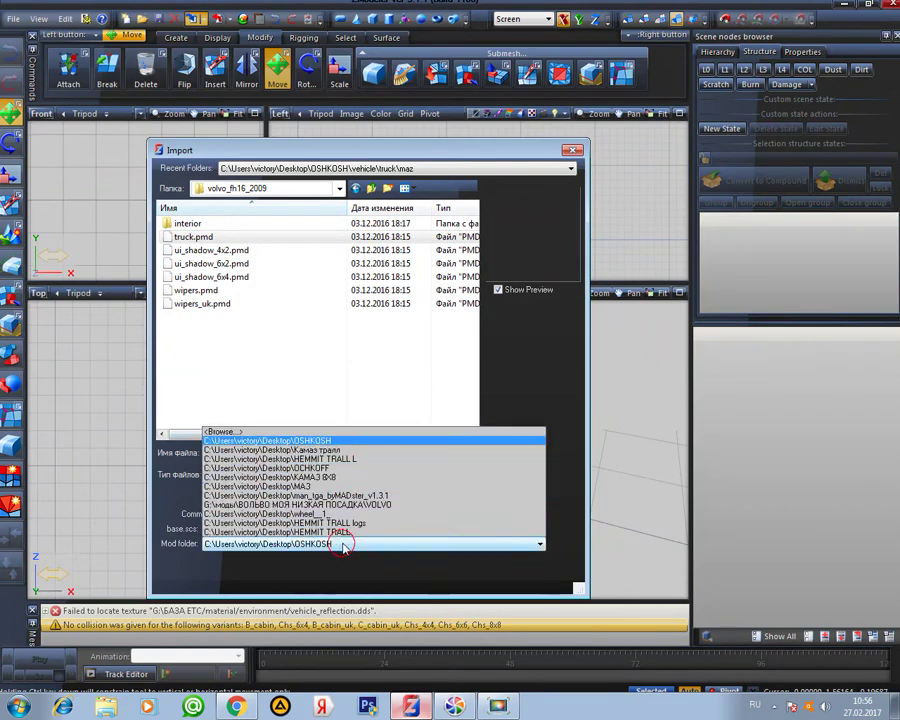
pyautogui.click(330, 452)
pyautogui.click(440, 453)
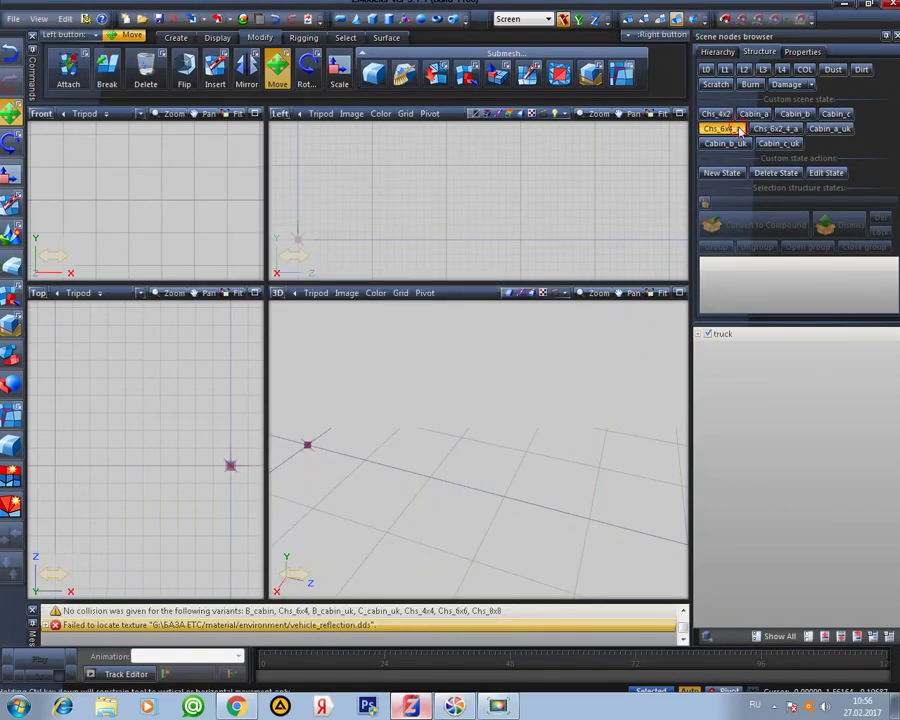
# Show the Chs_6x4_a chassis state and inspect its rear frame and fifth wheel in an enlarged 3D view
pyautogui.click(739, 130)
pyautogui.moveTo(511, 381); pyautogui.dragTo(603, 354, button='middle')
pyautogui.moveTo(593, 199); pyautogui.dragTo(652, 233, button='middle')
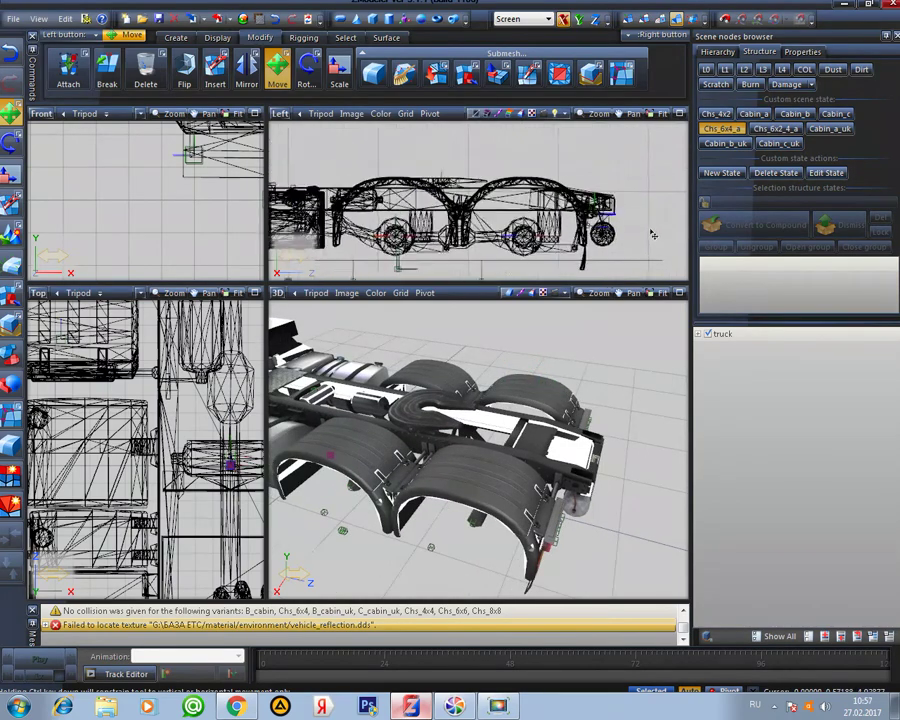
pyautogui.scroll(2, 651, 234)
pyautogui.moveTo(489, 386); pyautogui.dragTo(527, 434, button='middle')
pyautogui.click(679, 294)
pyautogui.scroll(-3, 500, 387)
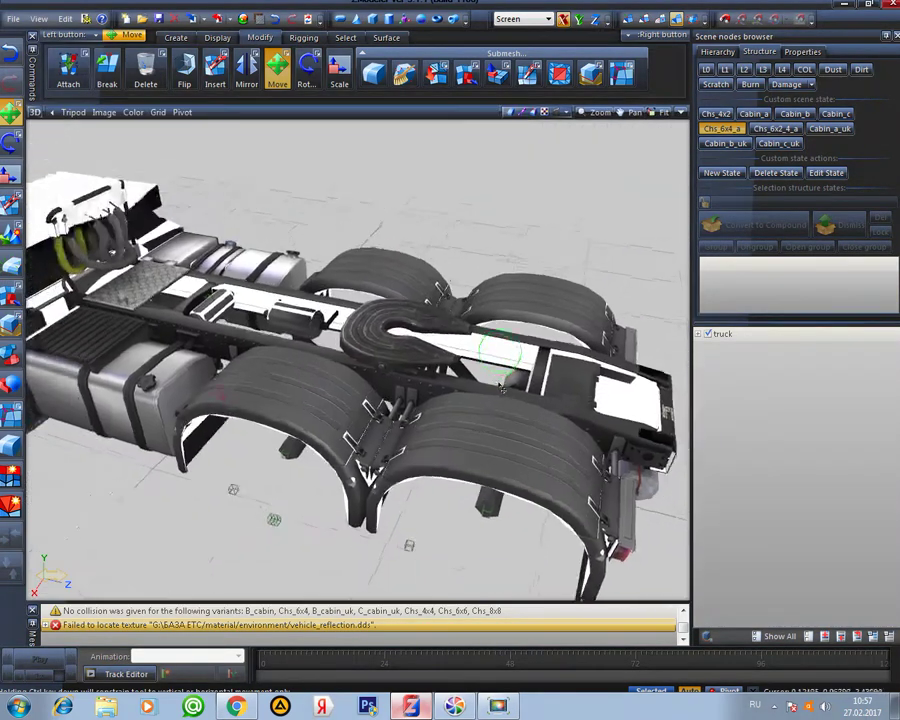
pyautogui.moveTo(380, 243); pyautogui.dragTo(325, 355, button='middle')
pyautogui.scroll(3, 386, 366)
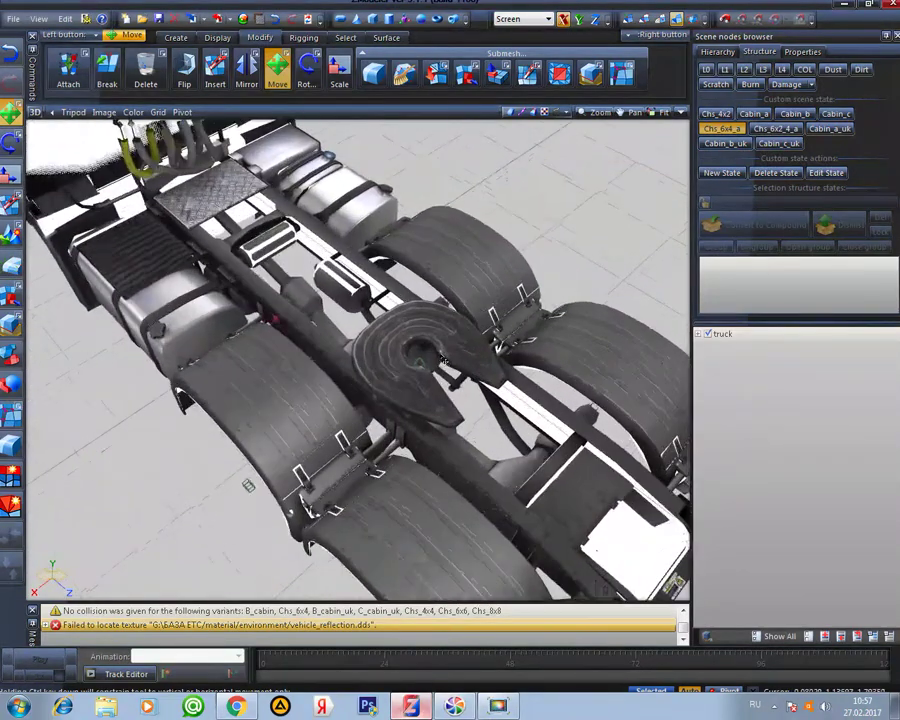
pyautogui.moveTo(408, 475); pyautogui.dragTo(437, 366, button='middle')
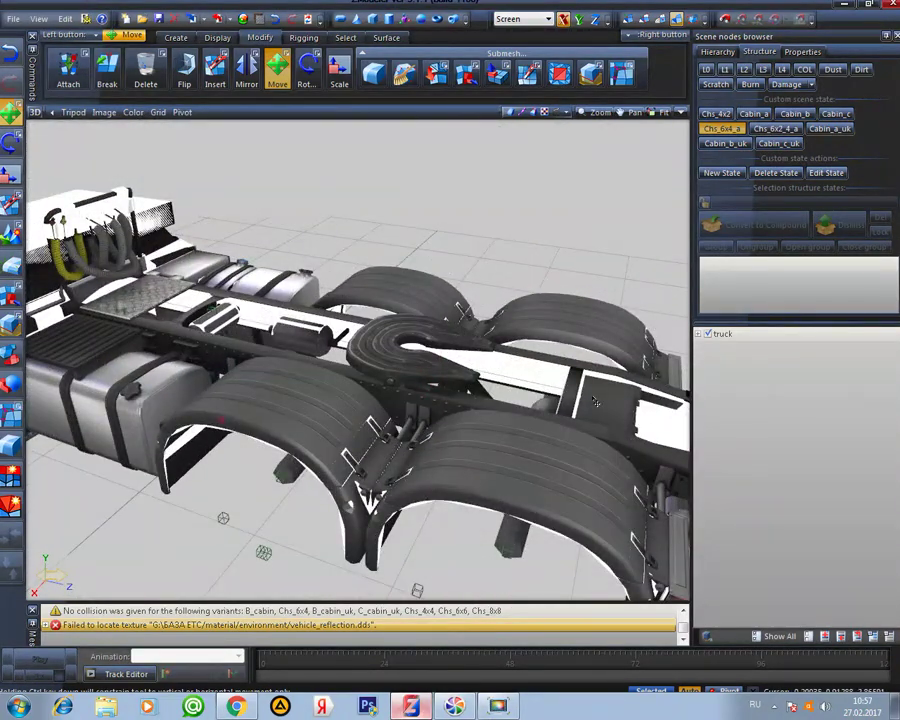
pyautogui.moveTo(615, 401); pyautogui.dragTo(562, 386, button='middle')
# Expand the truck node, toggle the visibility of Chs_6x_base to check its geometry, and expand its parts
pyautogui.click(698, 334)
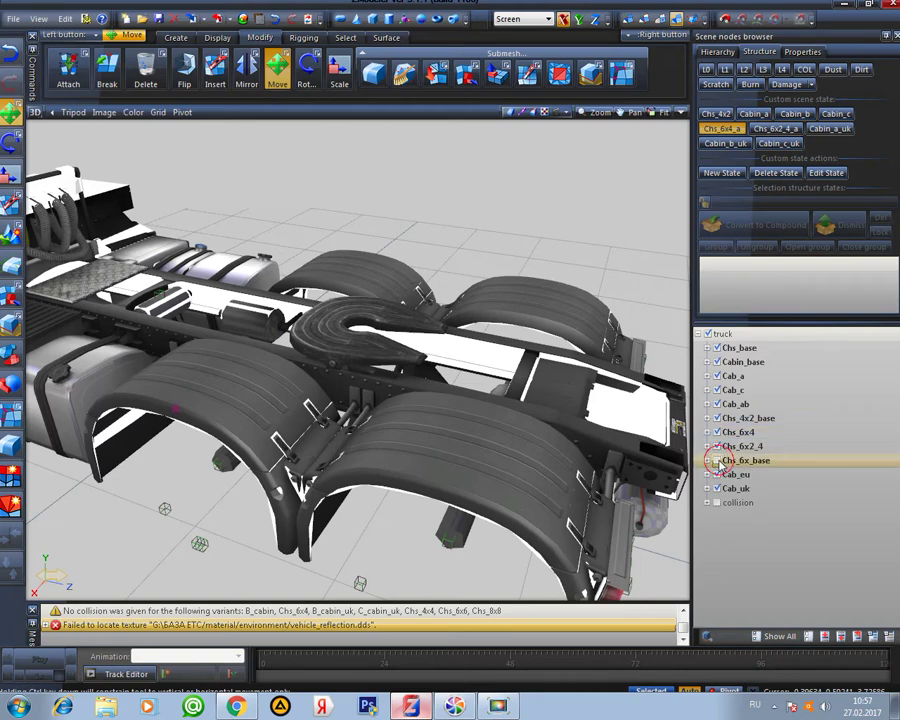
pyautogui.click(716, 461)
pyautogui.click(716, 461)
pyautogui.click(716, 461)
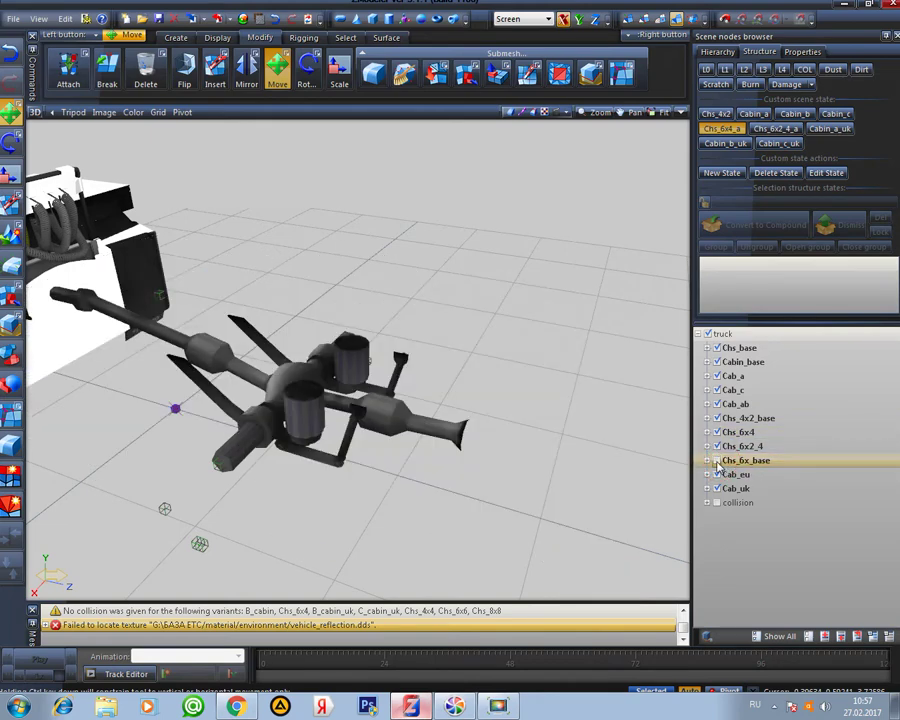
pyautogui.click(716, 461)
pyautogui.click(706, 461)
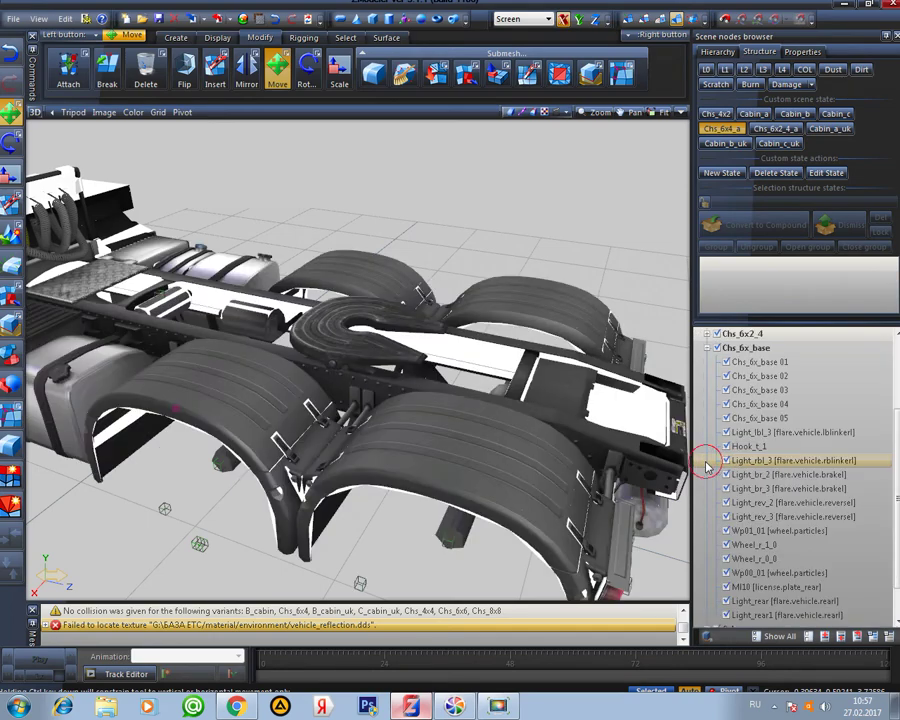
# Isolate the Chs_6x_base parts one by one and keep Chs_6x_base 04, the frame with the fifth wheel, on display
pyautogui.click(745, 362)
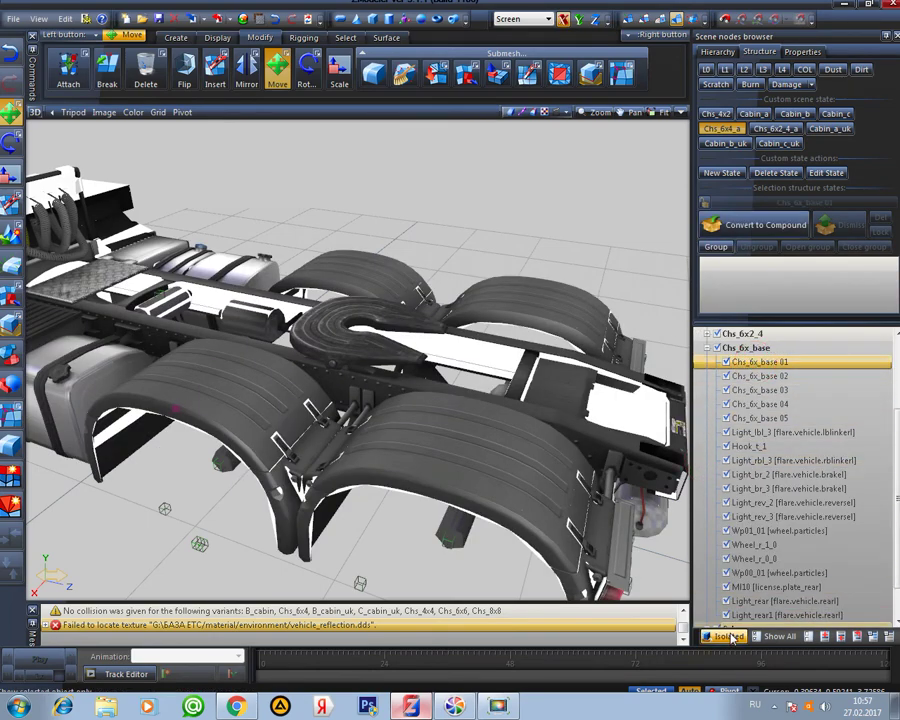
pyautogui.click(729, 637)
pyautogui.click(760, 376)
pyautogui.click(760, 390)
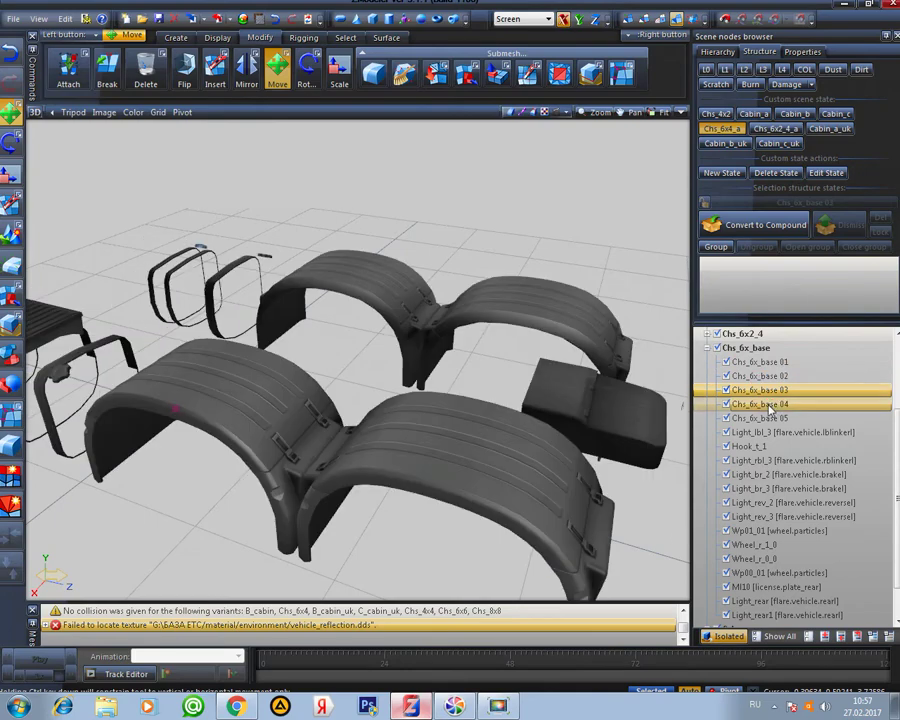
pyautogui.click(769, 408)
pyautogui.moveTo(446, 372); pyautogui.dragTo(462, 458, button='middle')
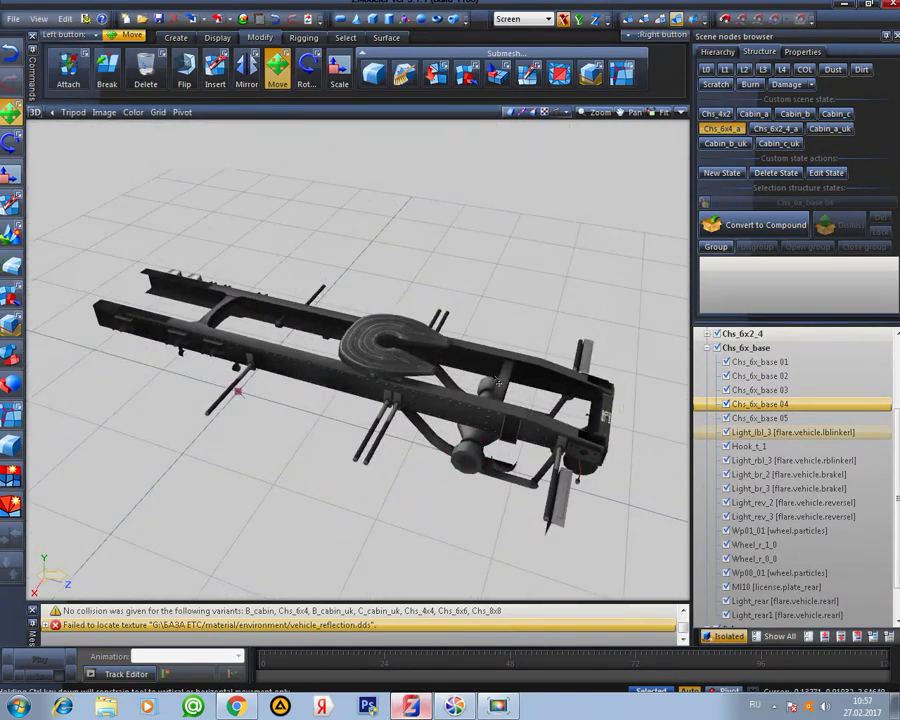
pyautogui.moveTo(259, 367); pyautogui.dragTo(457, 456, button='middle')
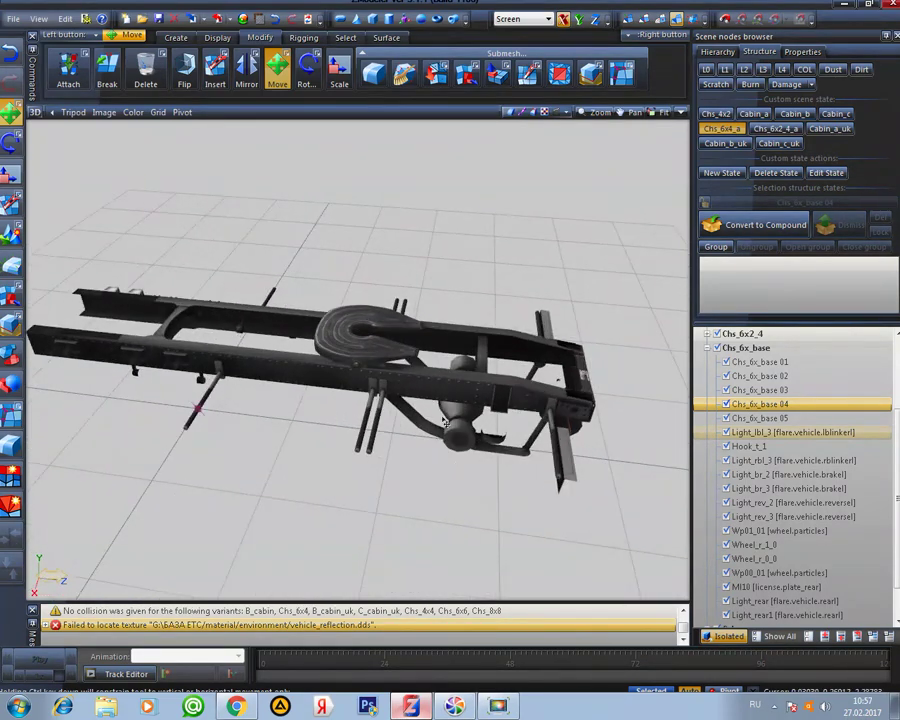
pyautogui.moveTo(440, 395); pyautogui.dragTo(432, 392, button='middle')
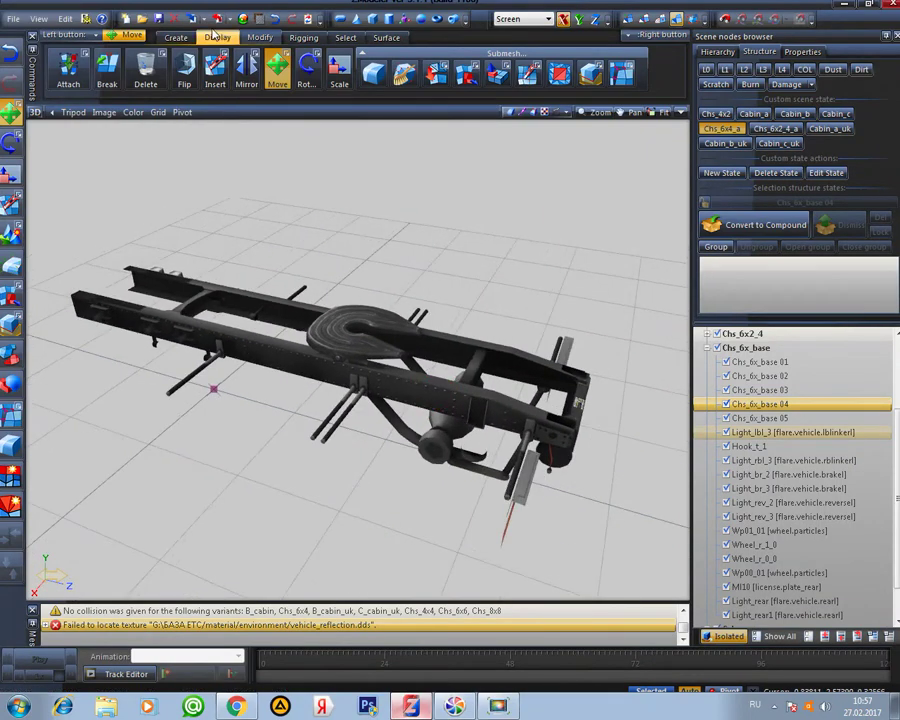
# Toggle the visibility of truck_3_color and truck_4_color to check which material the frame uses, leaving both shown
pyautogui.click(244, 19)
pyautogui.moveTo(293, 88); pyautogui.dragTo(258, 102)
pyautogui.moveTo(393, 280); pyautogui.dragTo(507, 259, button='middle')
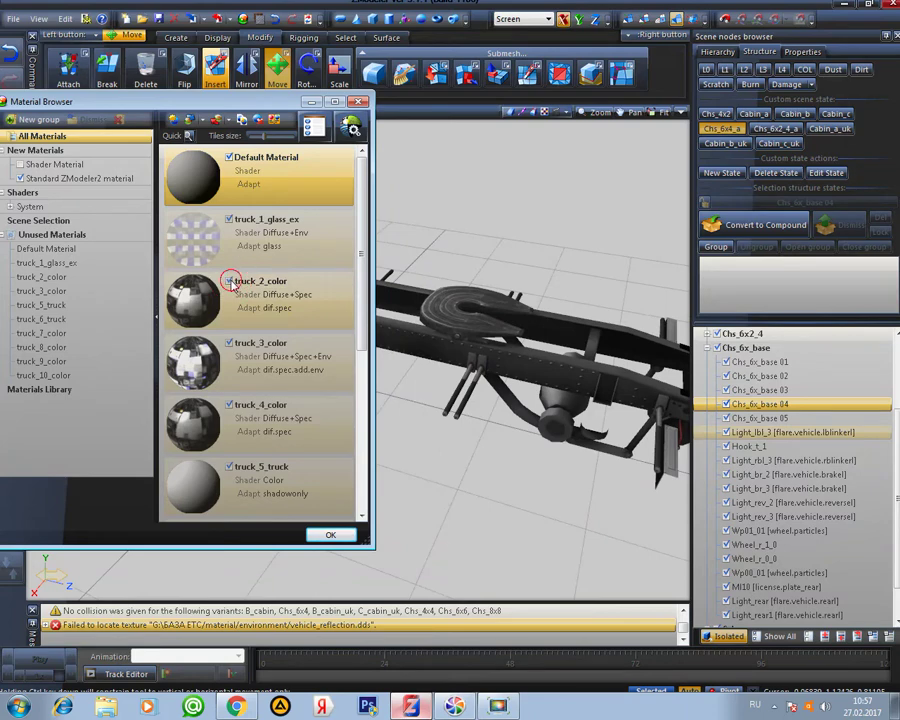
pyautogui.click(232, 341)
pyautogui.click(229, 406)
pyautogui.click(229, 406)
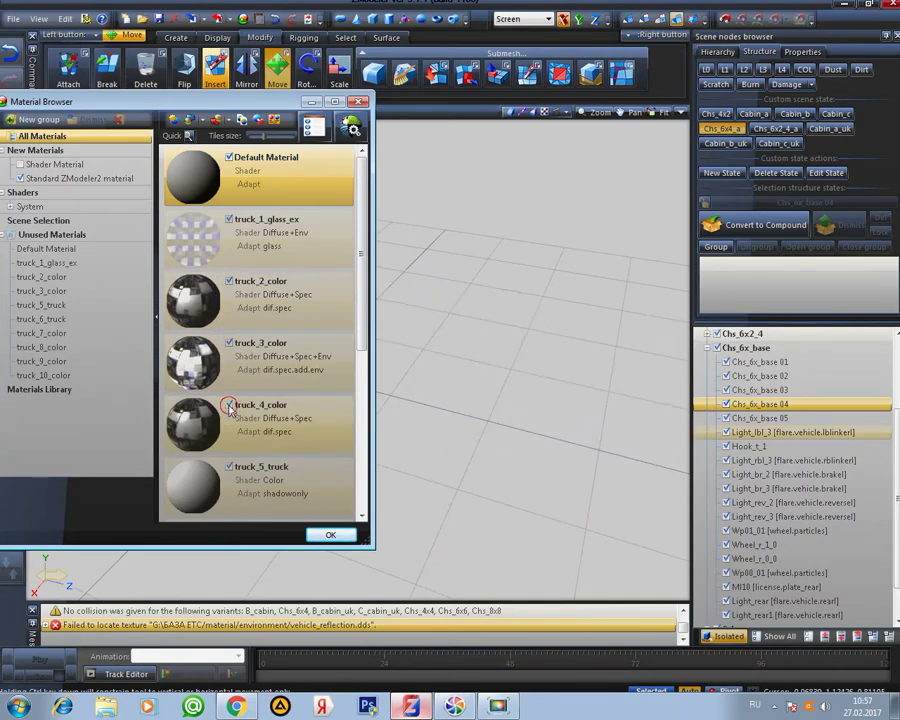
pyautogui.click(229, 406)
pyautogui.click(331, 535)
# Show the isolated frame in an enlarged Left view, close up on the fifth-wheel plate
pyautogui.moveTo(572, 436); pyautogui.dragTo(375, 432, button='middle')
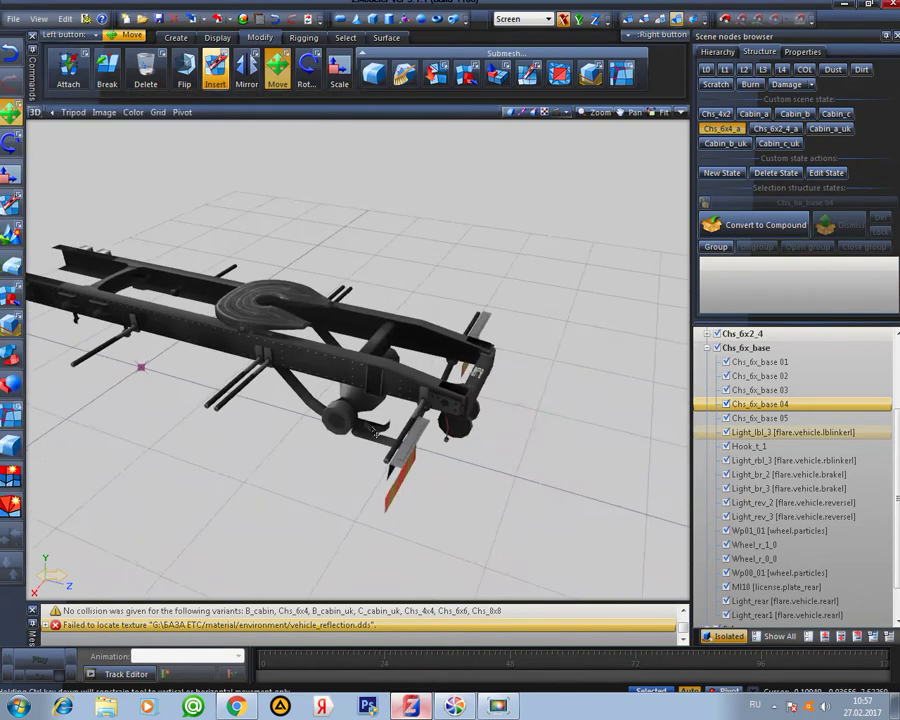
pyautogui.moveTo(205, 382); pyautogui.dragTo(254, 372, button='middle')
pyautogui.moveTo(372, 352); pyautogui.dragTo(403, 357, button='middle')
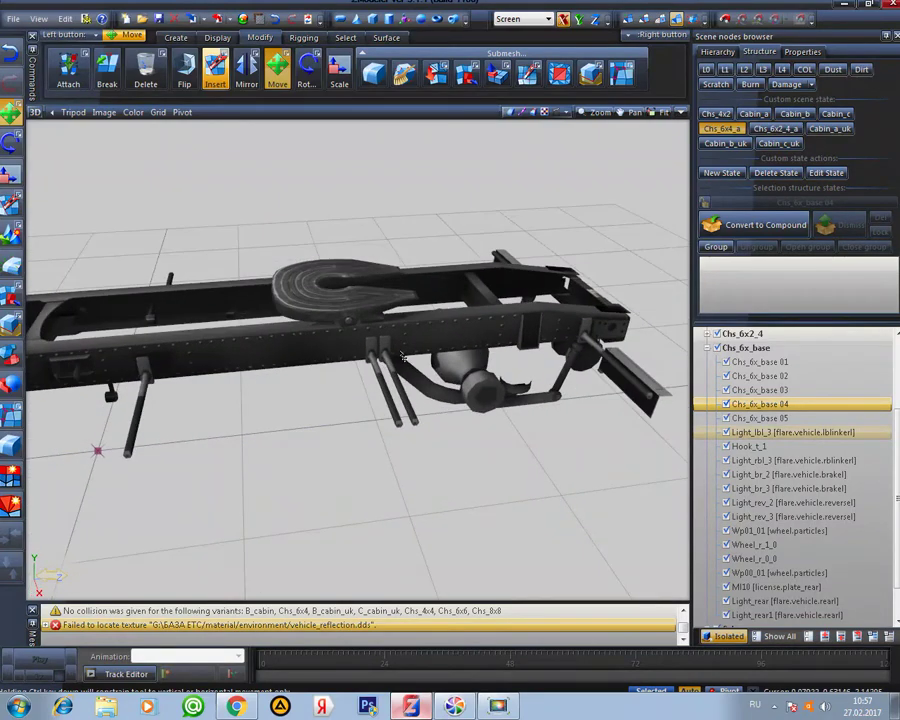
pyautogui.scroll(2, 410, 351)
pyautogui.click(681, 117)
pyautogui.click(681, 114)
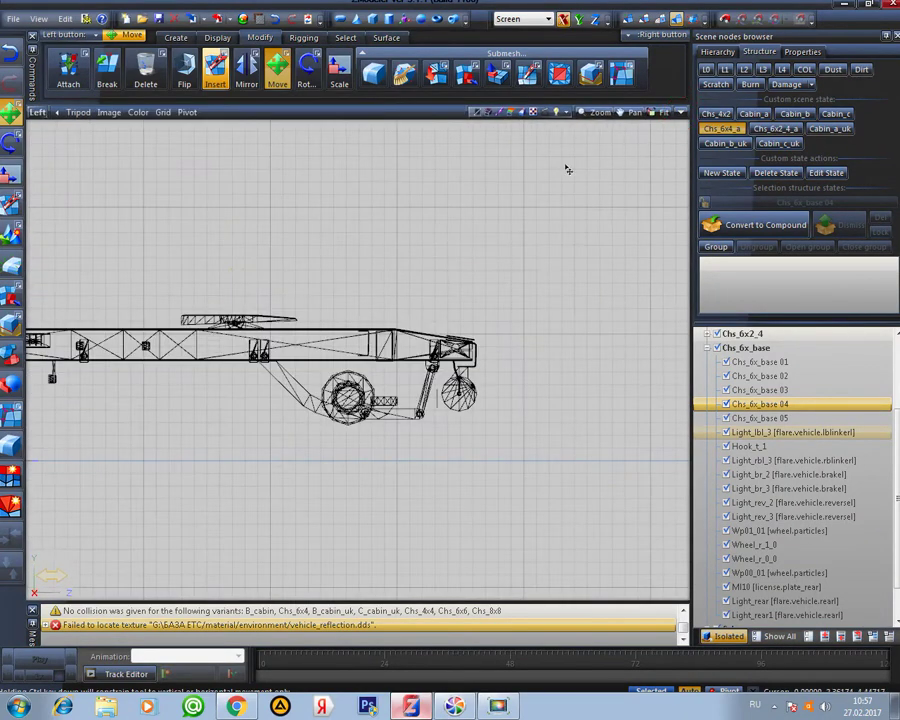
pyautogui.click(221, 349)
pyautogui.click(456, 288)
pyautogui.scroll(6, 446, 300)
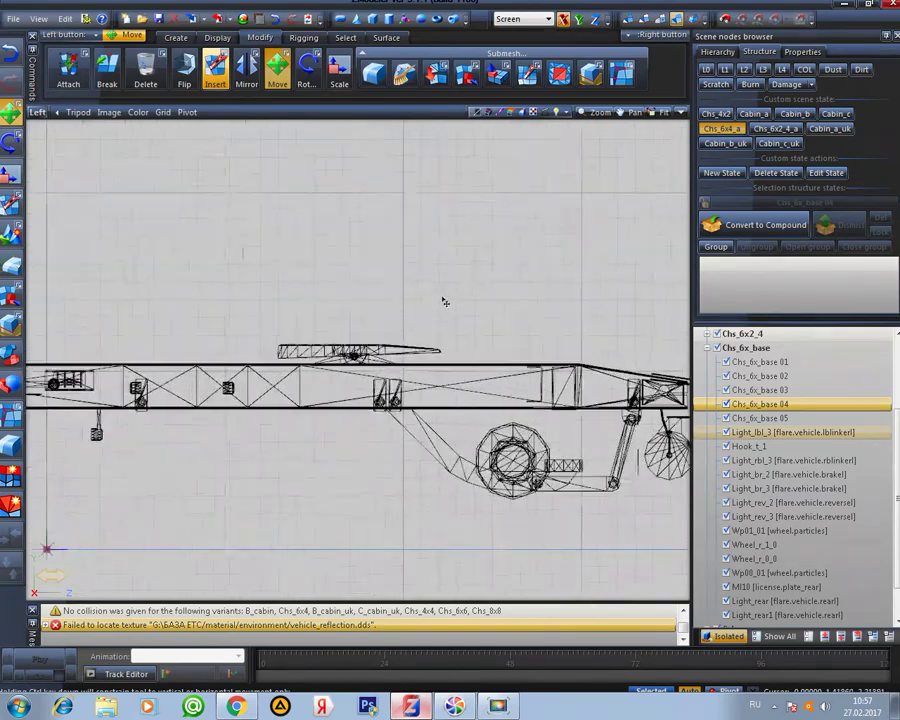
pyautogui.scroll(1, 414, 266)
pyautogui.click(240, 330)
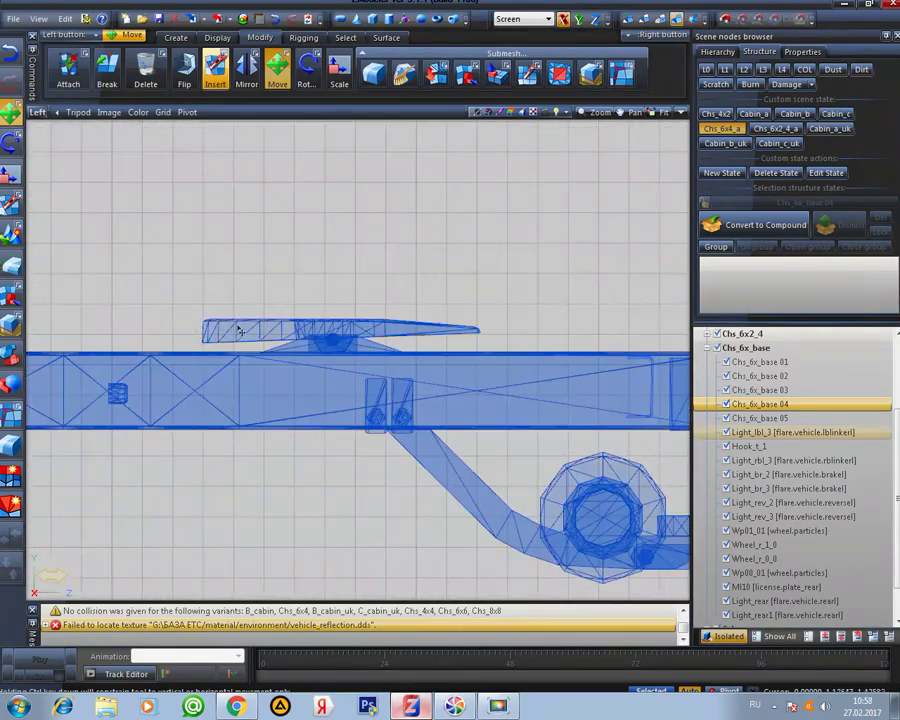
pyautogui.click(185, 310)
pyautogui.click(195, 336)
pyautogui.click(427, 300)
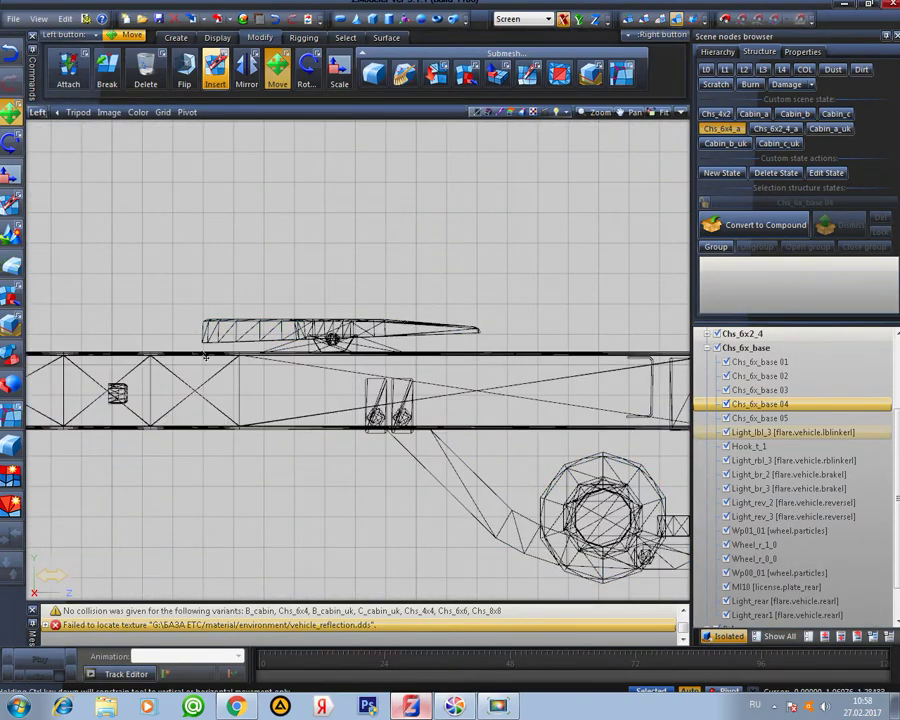
# Switch to polygon-level editing and show the polygons of the isolated frame Chs_6x_base 04
pyautogui.click(661, 21)
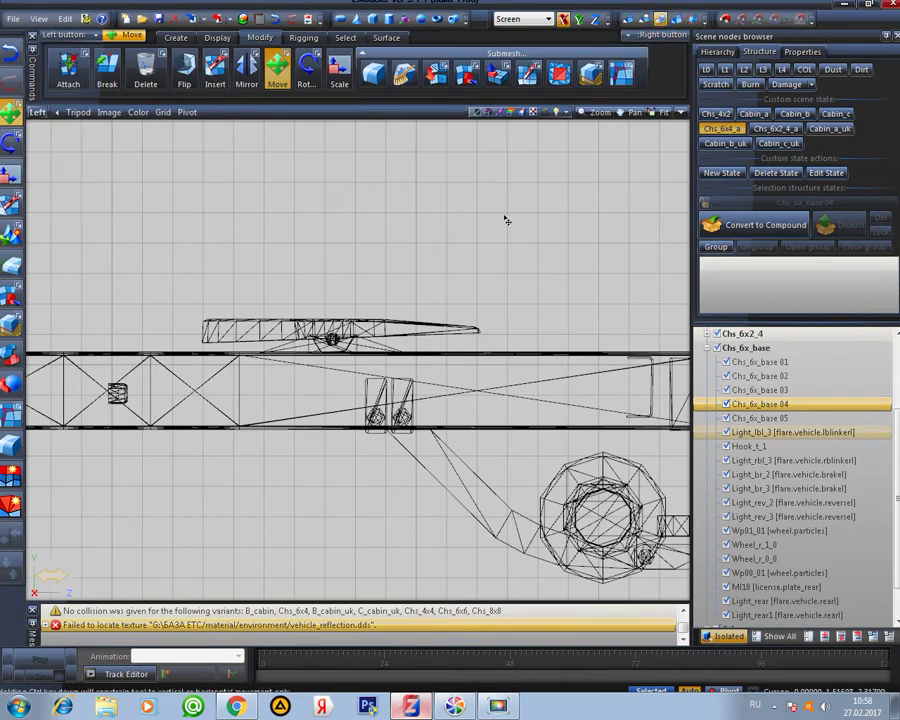
pyautogui.click(381, 333)
pyautogui.click(376, 333)
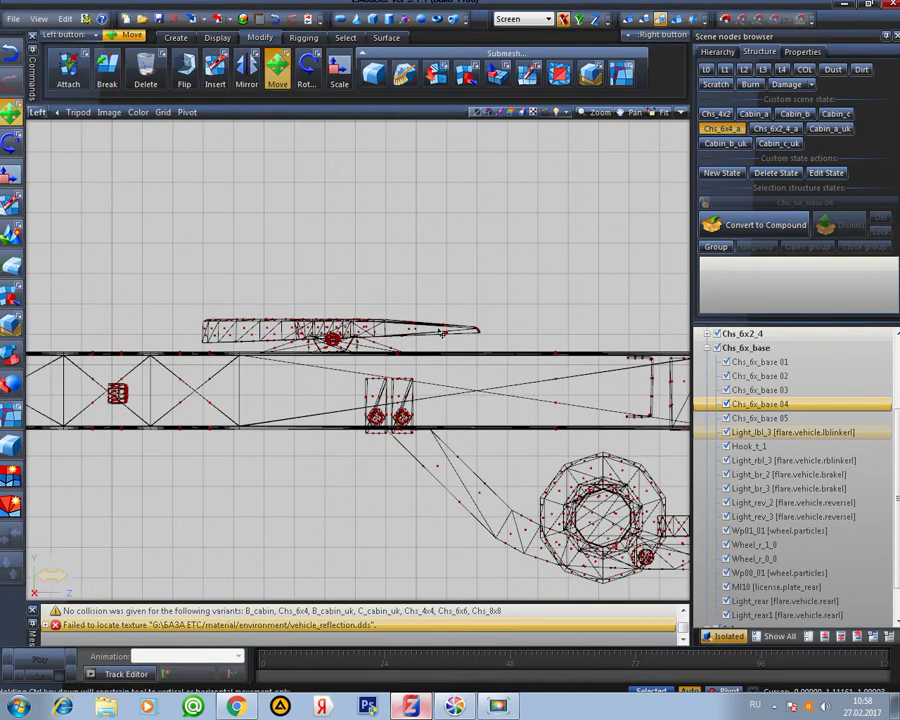
# Box-select the polygons around the fifth-wheel plate and its mounting in the Left view
pyautogui.moveTo(552, 325); pyautogui.dragTo(540, 273, button='middle')
pyautogui.scroll(3, 540, 273)
pyautogui.scroll(-1, 472, 214)
pyautogui.moveTo(472, 214); pyautogui.dragTo(614, 250, button='middle')
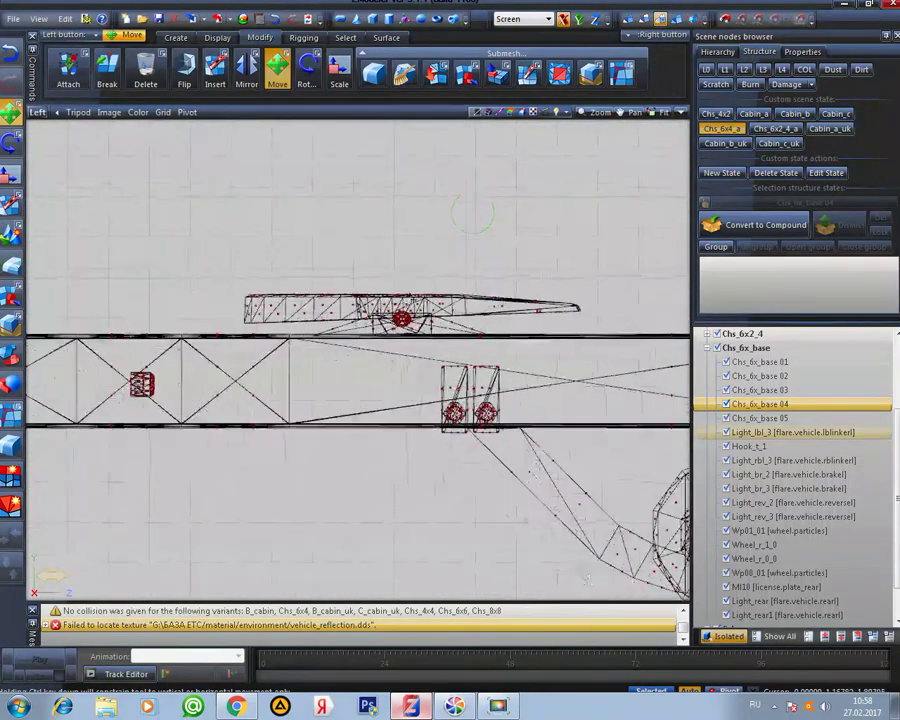
pyautogui.moveTo(225, 254); pyautogui.dragTo(605, 345)
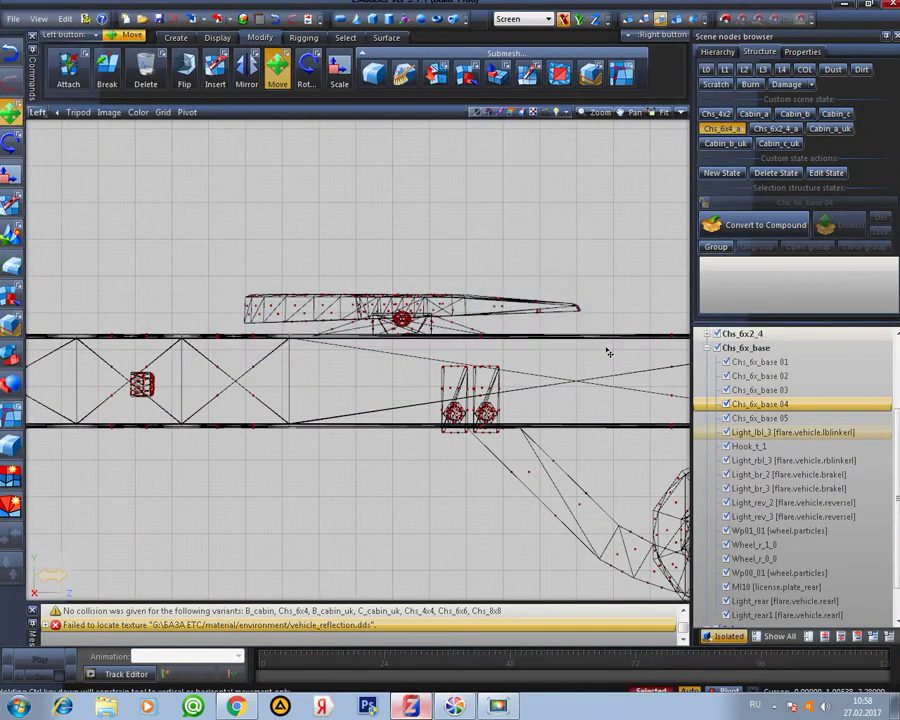
pyautogui.moveTo(610, 283); pyautogui.dragTo(482, 261, button='middle')
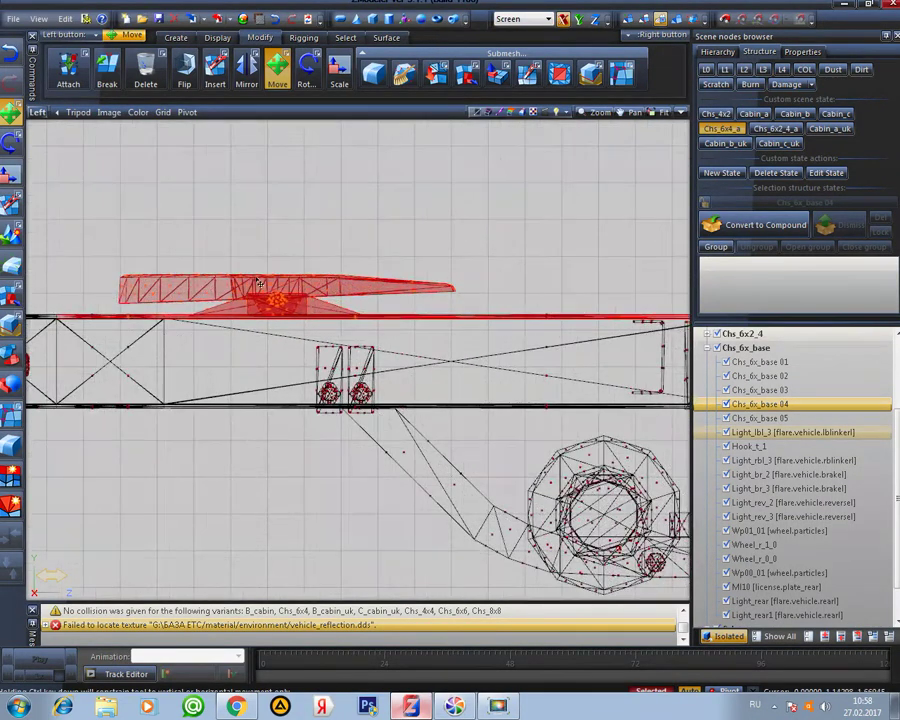
pyautogui.scroll(-2, 257, 267)
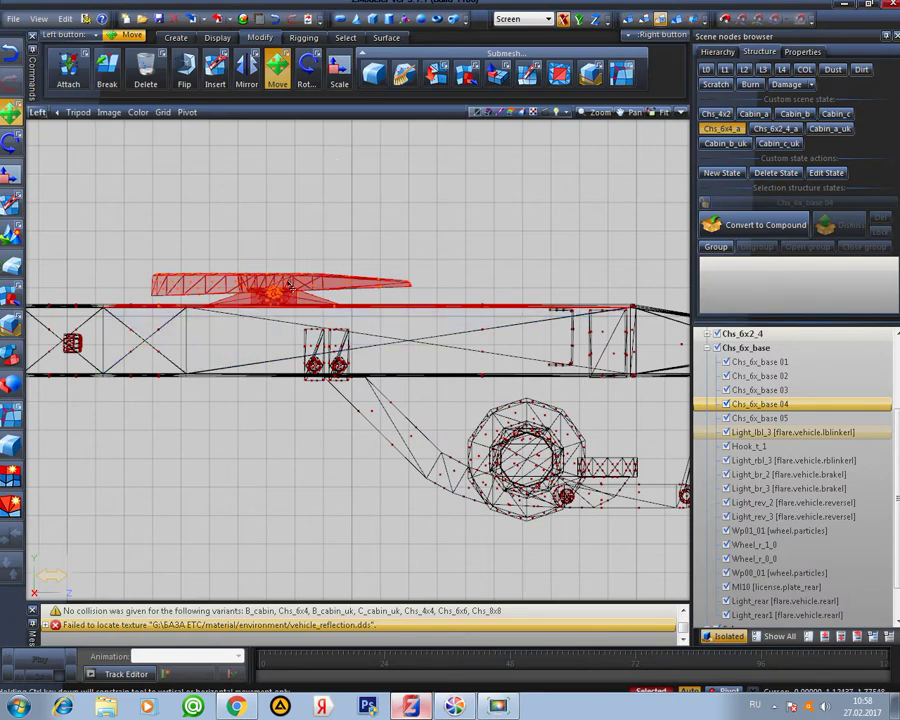
# Try to move the selected coupling polygons rearward along the frame, check the result in the four-view layout, and undo the last move
pyautogui.moveTo(289, 284); pyautogui.dragTo(441, 285)
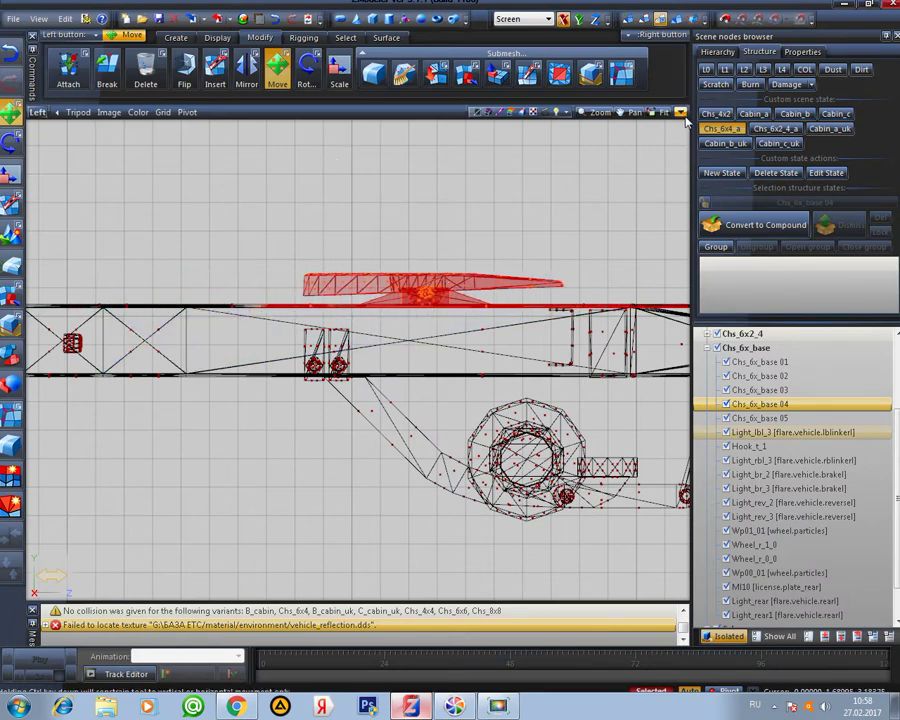
pyautogui.click(681, 113)
pyautogui.moveTo(504, 373); pyautogui.dragTo(560, 408, button='middle')
pyautogui.moveTo(536, 135); pyautogui.dragTo(338, 163)
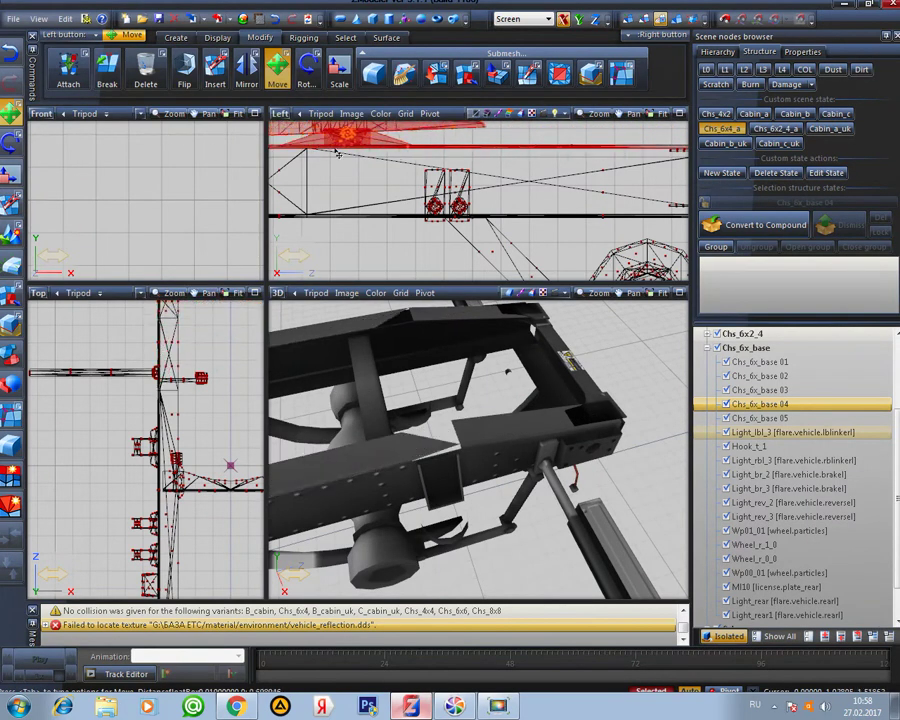
pyautogui.click(277, 19)
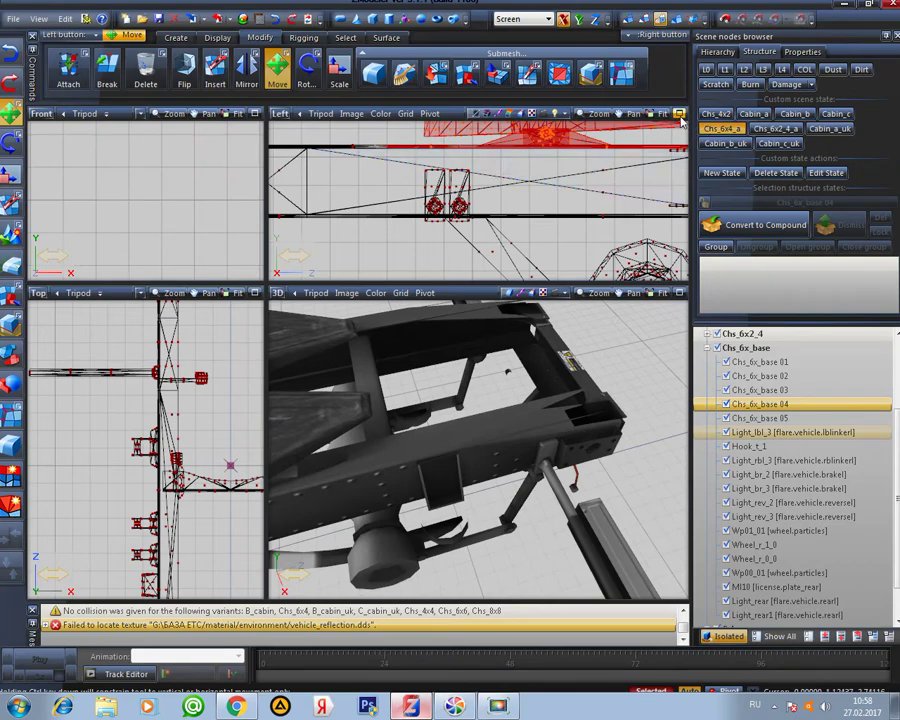
# Enlarge the 3D viewport, switch it to Perspective, and bring the fifth-wheel plate into close view
pyautogui.click(681, 294)
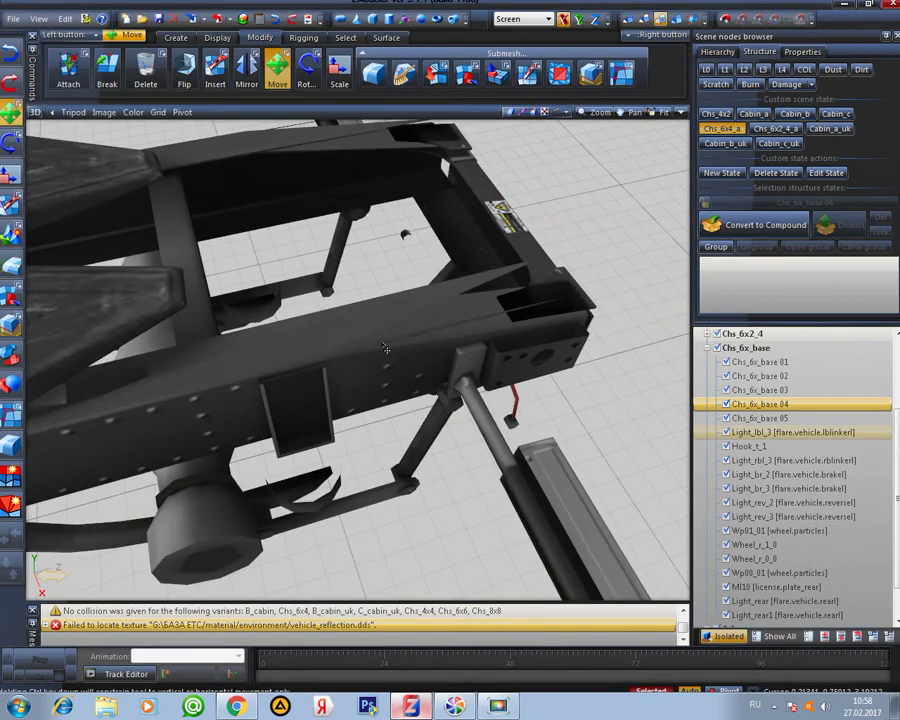
pyautogui.moveTo(350, 306); pyautogui.dragTo(525, 290, button='middle')
pyautogui.scroll(-3, 525, 288)
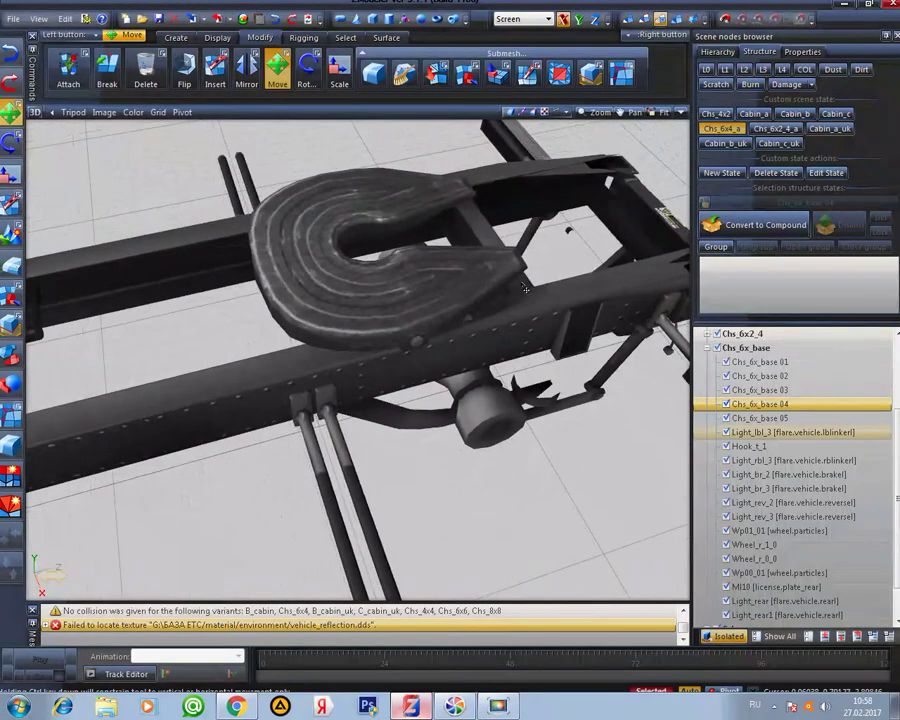
pyautogui.click(36, 114)
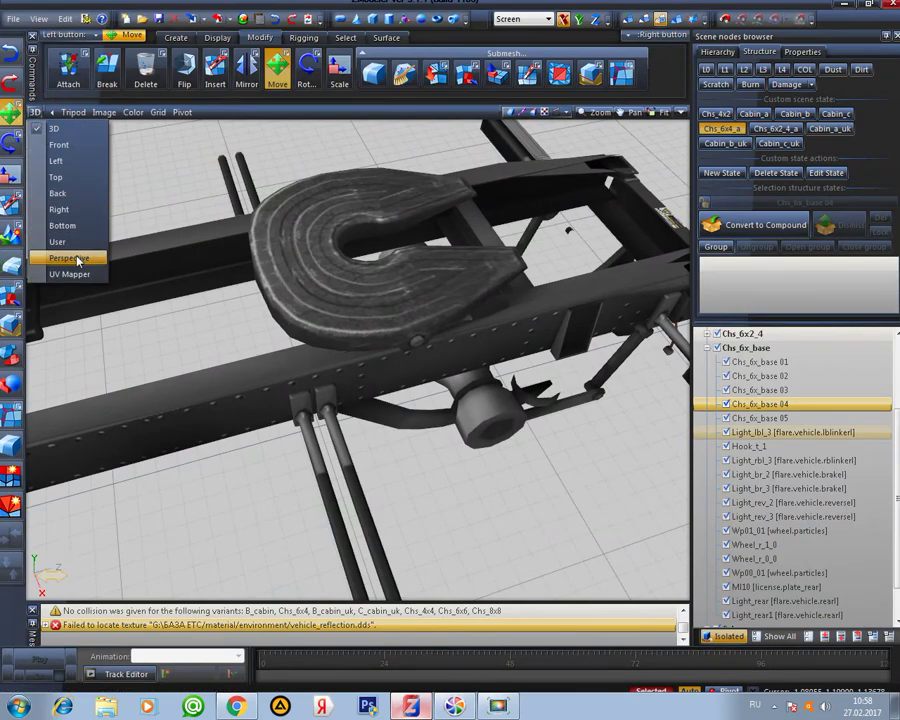
pyautogui.click(70, 257)
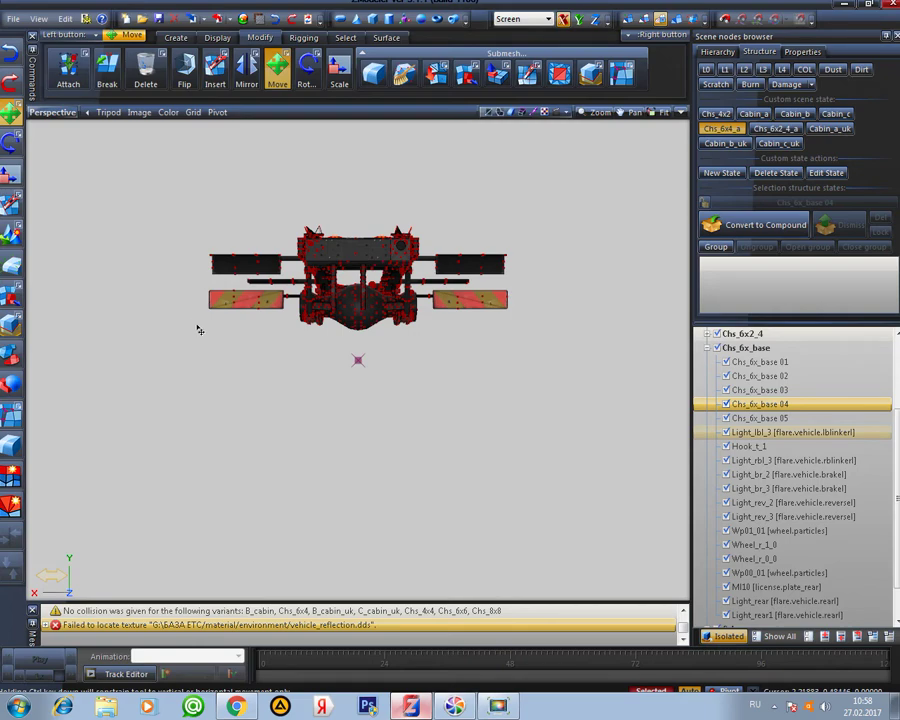
pyautogui.moveTo(173, 304); pyautogui.dragTo(306, 419)
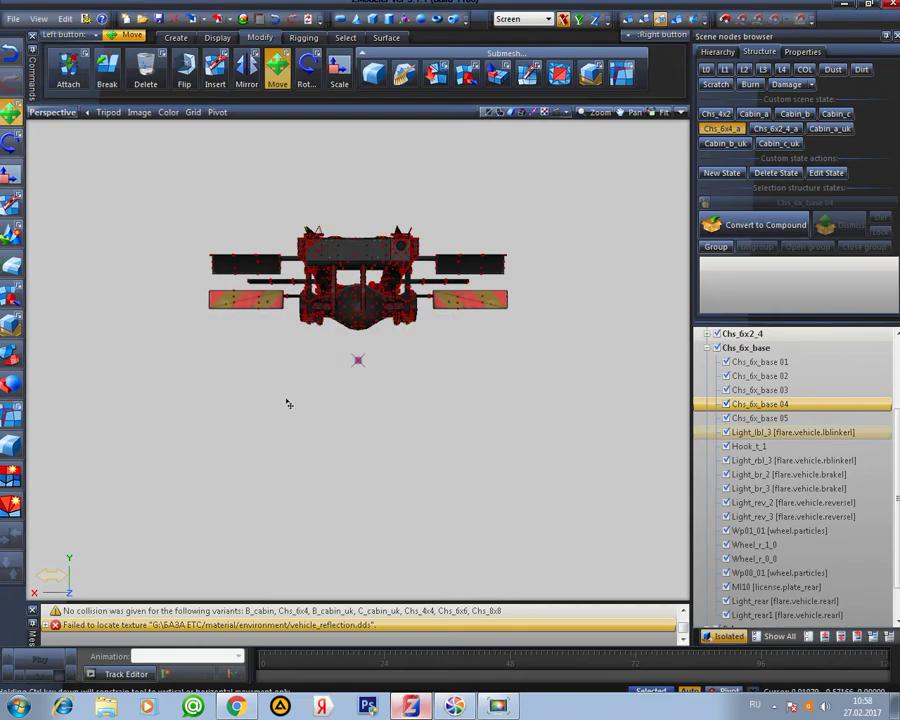
pyautogui.moveTo(475, 413); pyautogui.dragTo(509, 504, button='middle')
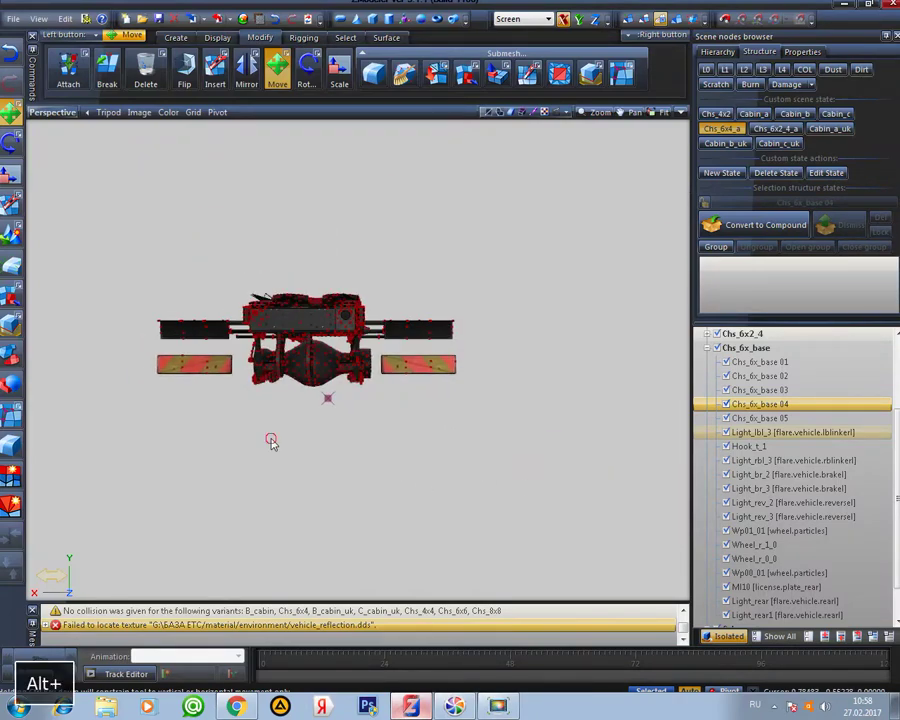
pyautogui.keyDown('alt'); pyautogui.moveTo(271, 438); pyautogui.dragTo(280, 511, button='middle'); pyautogui.keyUp('alt')
pyautogui.scroll(3, 226, 458)
pyautogui.scroll(2, 226, 458)
pyautogui.scroll(2, 280, 511)
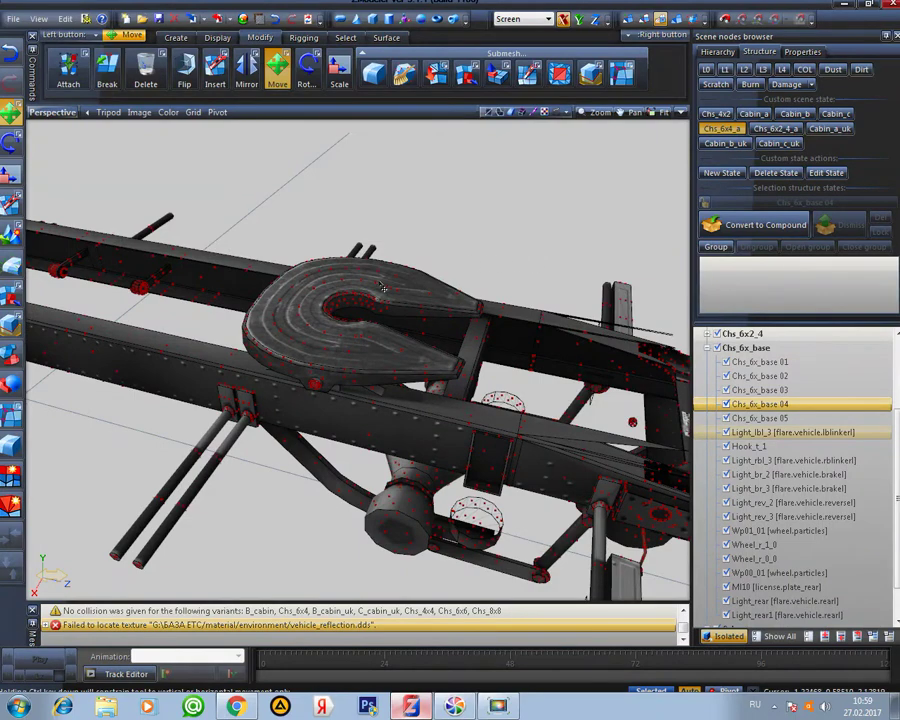
pyautogui.click(522, 112)
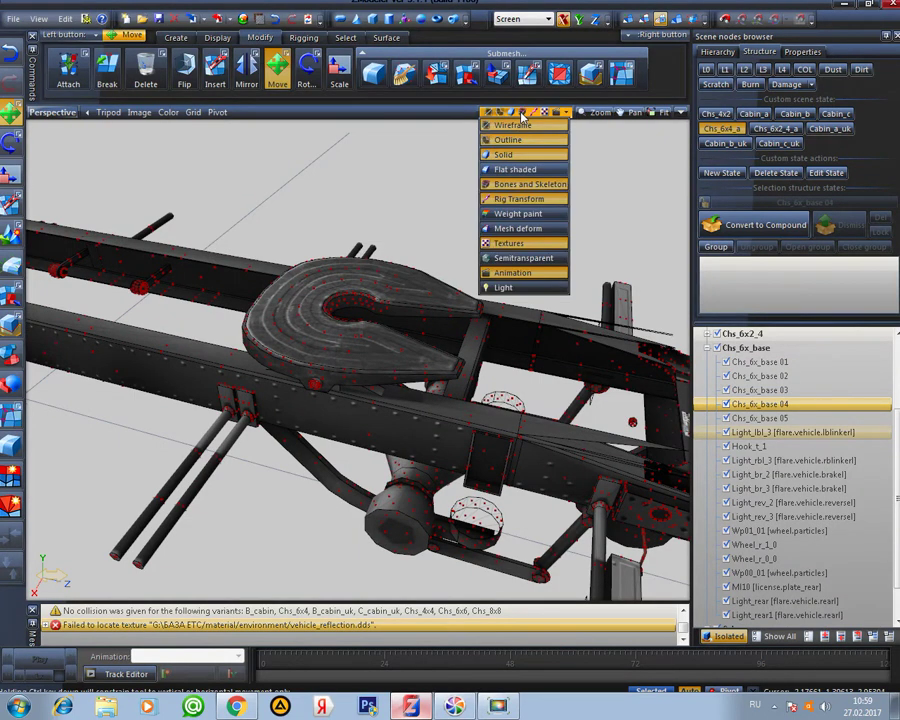
pyautogui.click(521, 115)
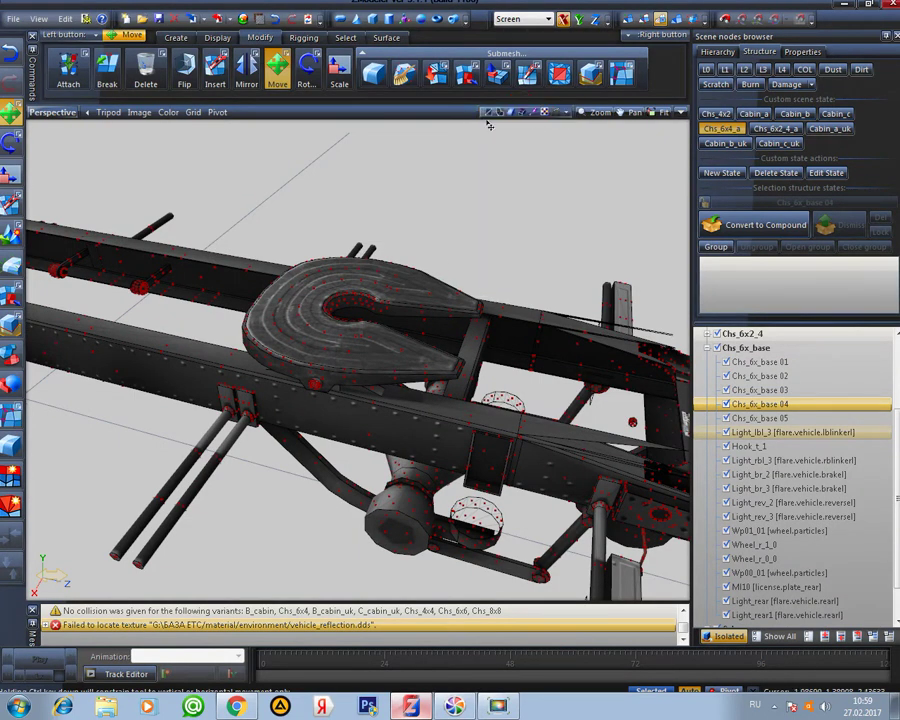
# Select the whole fifth-wheel plate with the Element selection tool
pyautogui.click(348, 38)
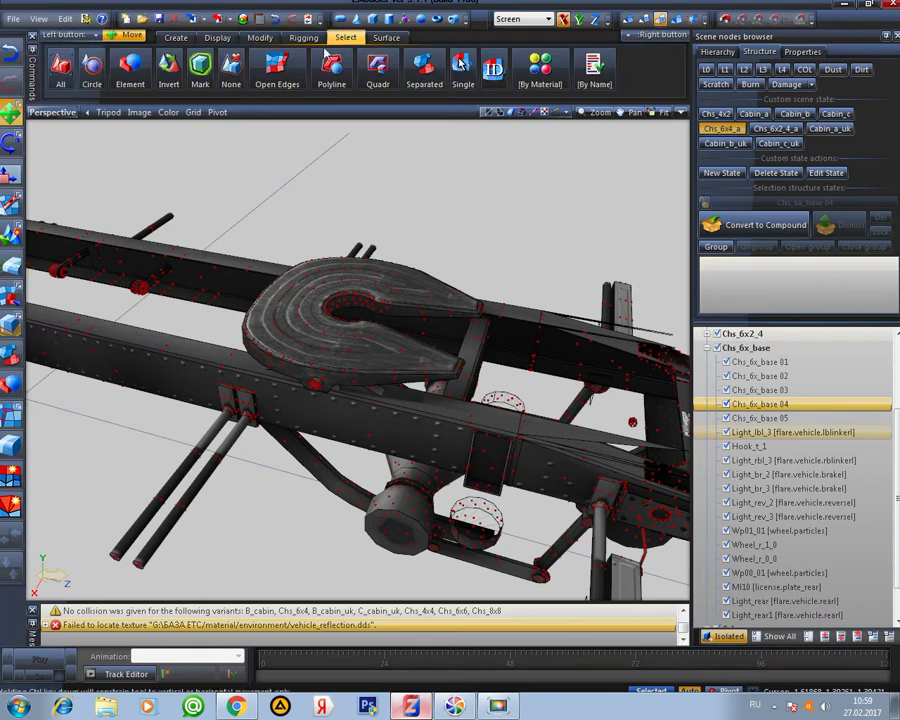
pyautogui.click(133, 72)
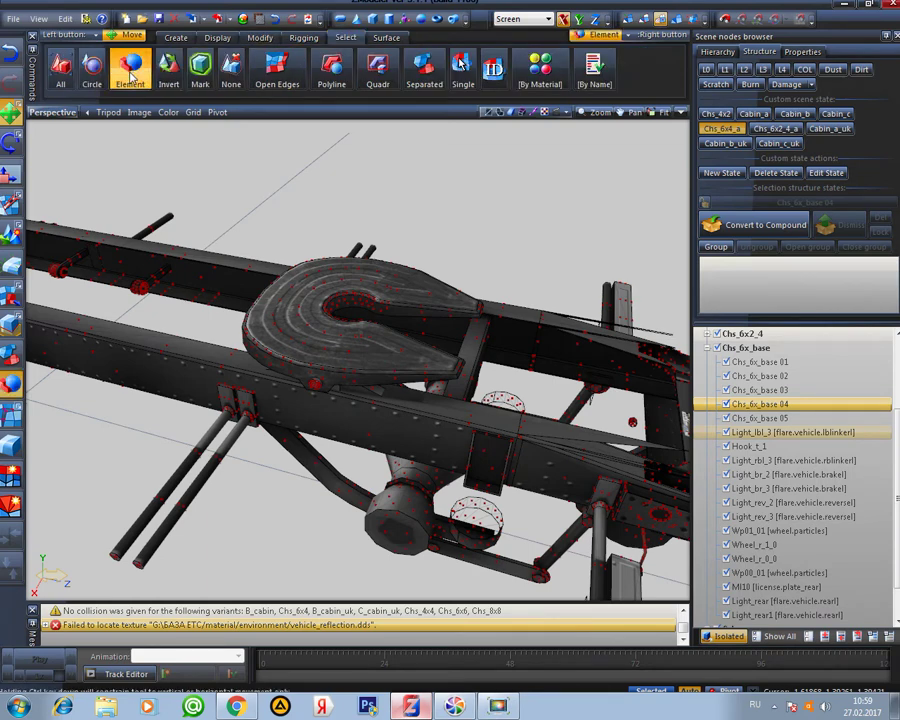
pyautogui.scroll(4, 472, 241)
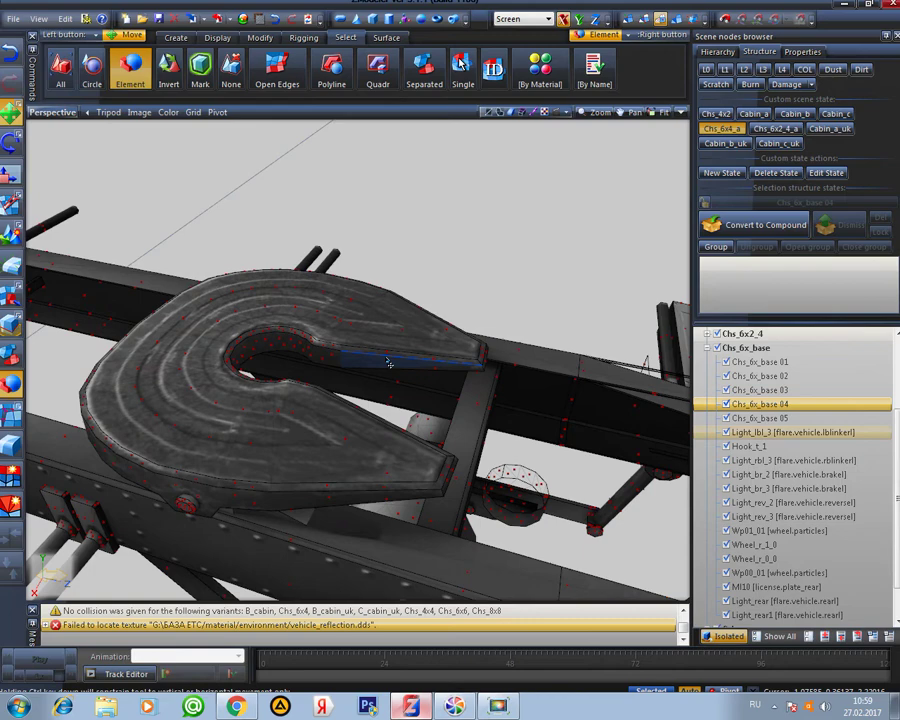
pyautogui.click(389, 363)
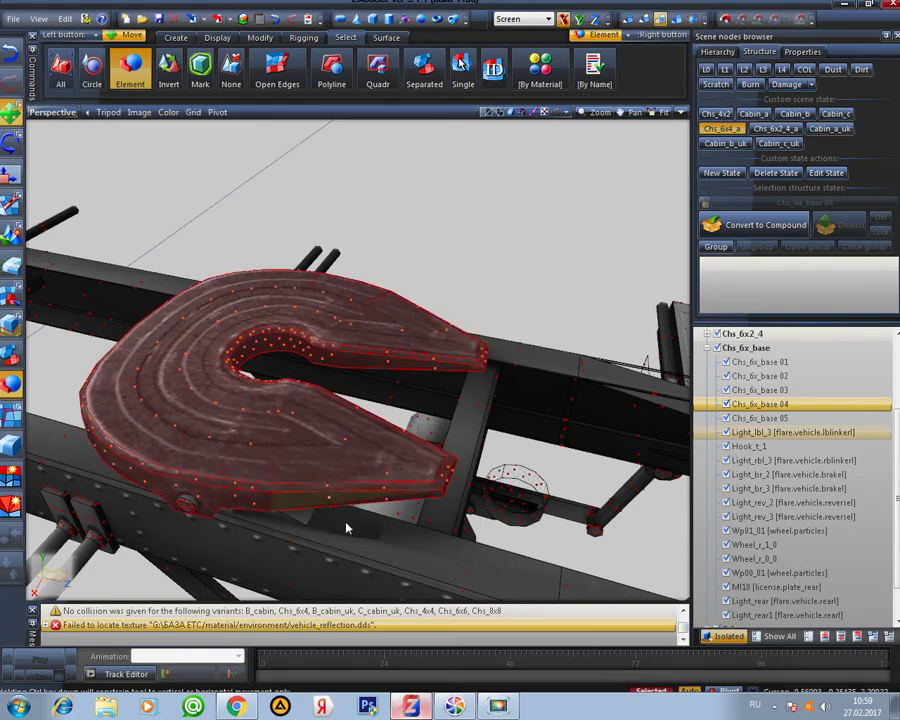
# Add the pivot bolt on the plate's side and the sloped support beneath the plate to the selection, leaving the frame rail out
pyautogui.keyDown('alt'); pyautogui.moveTo(347, 528); pyautogui.dragTo(295, 358, button='middle'); pyautogui.keyUp('alt')
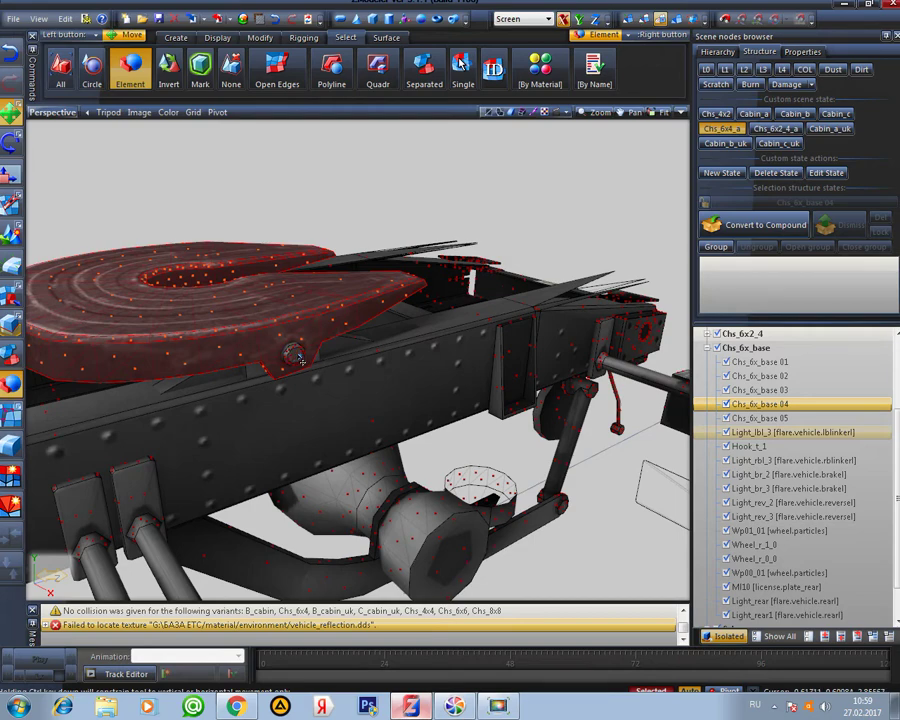
pyautogui.scroll(2, 297, 358)
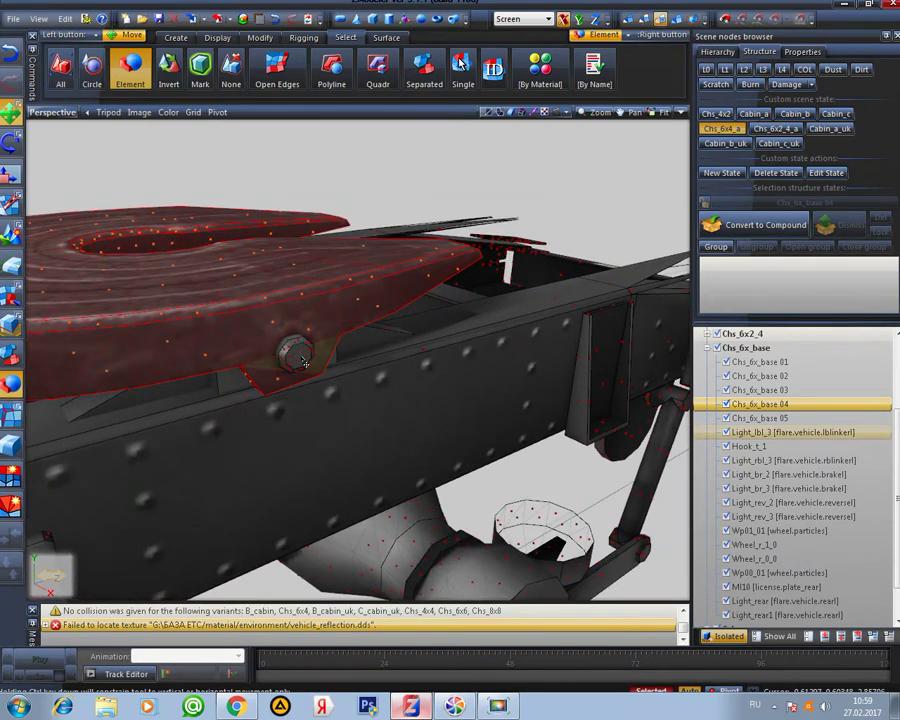
pyautogui.click(302, 358)
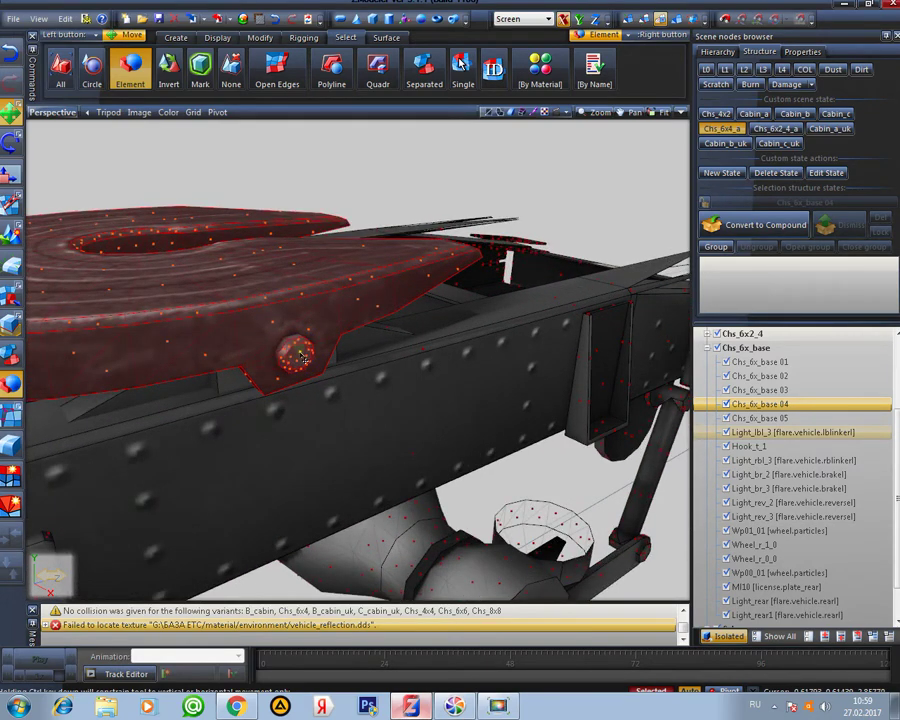
pyautogui.moveTo(281, 364); pyautogui.dragTo(352, 292, button='middle')
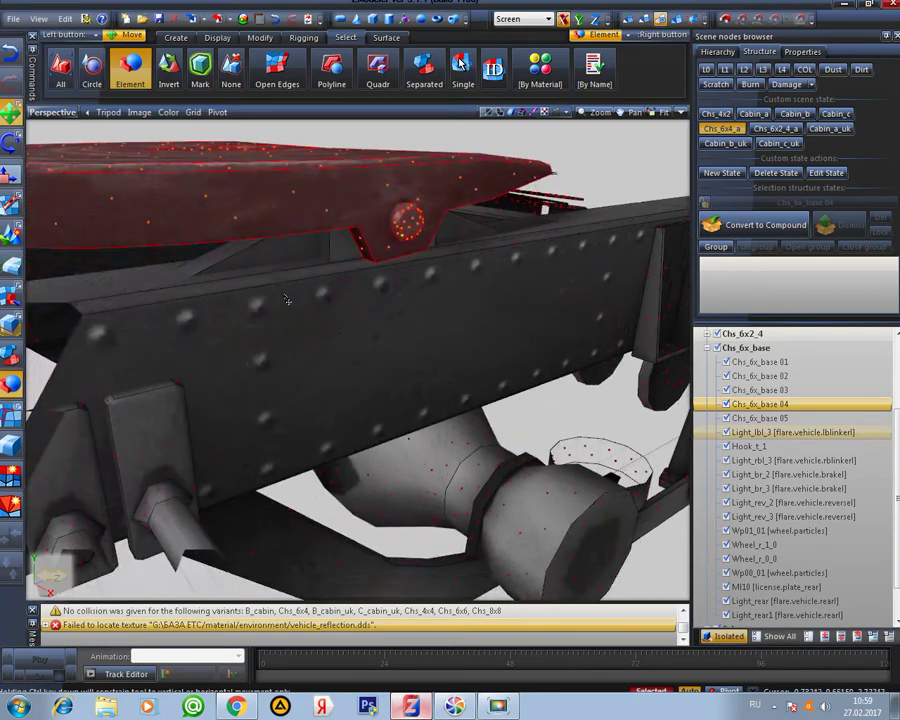
pyautogui.click(223, 262)
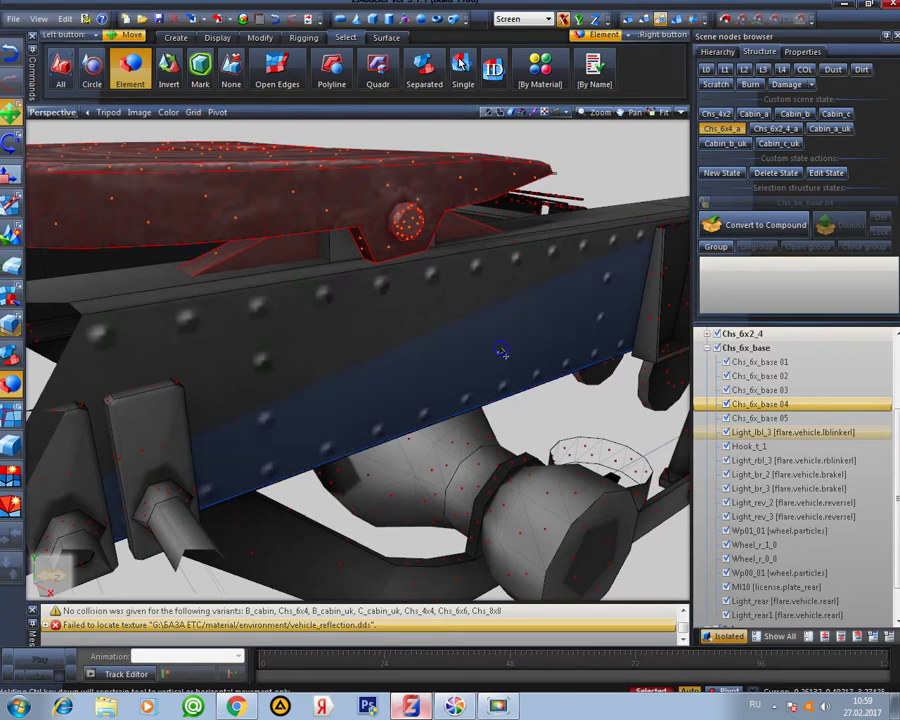
pyautogui.click(502, 352)
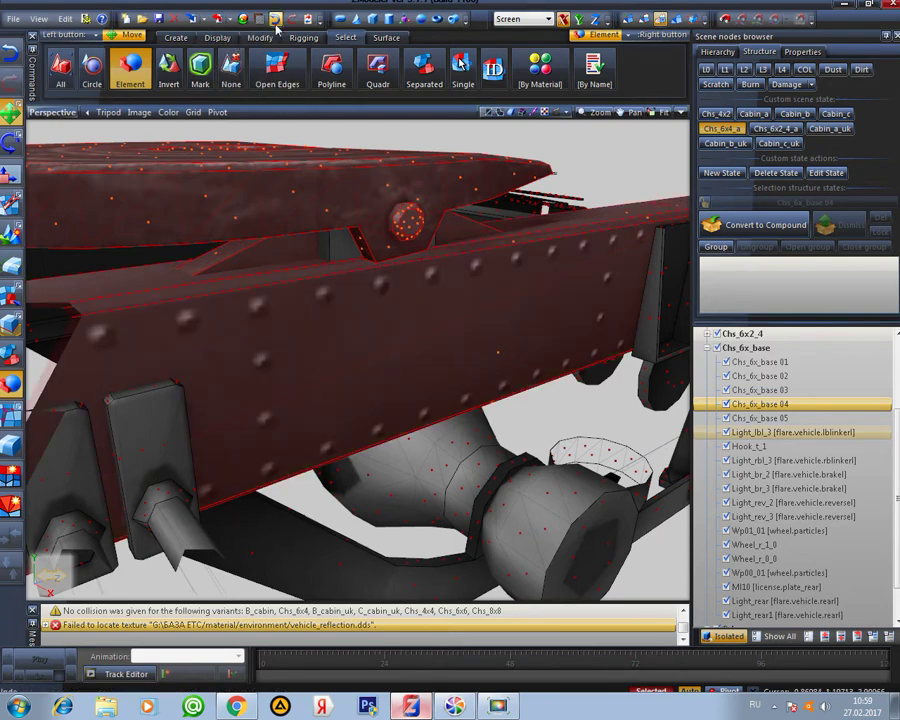
pyautogui.click(194, 19)
# Check the coupling from both sides and add the unselected upright support piece beside the pivot bracket to the selection
pyautogui.scroll(3, 347, 249)
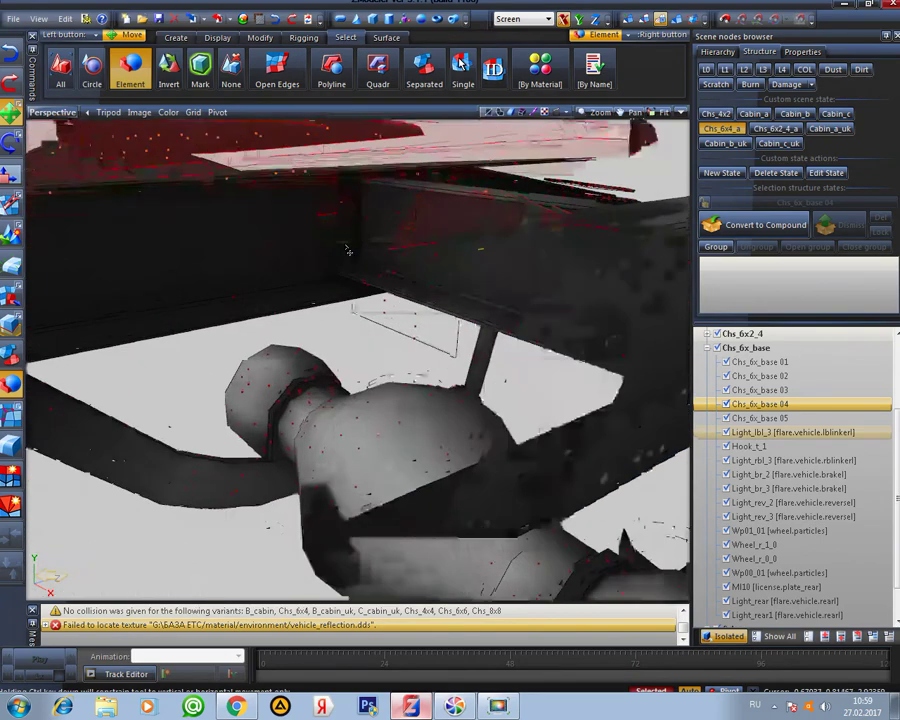
pyautogui.scroll(-2, 347, 251)
pyautogui.keyDown('alt'); pyautogui.moveTo(352, 278); pyautogui.dragTo(395, 300, button='middle'); pyautogui.keyUp('alt')
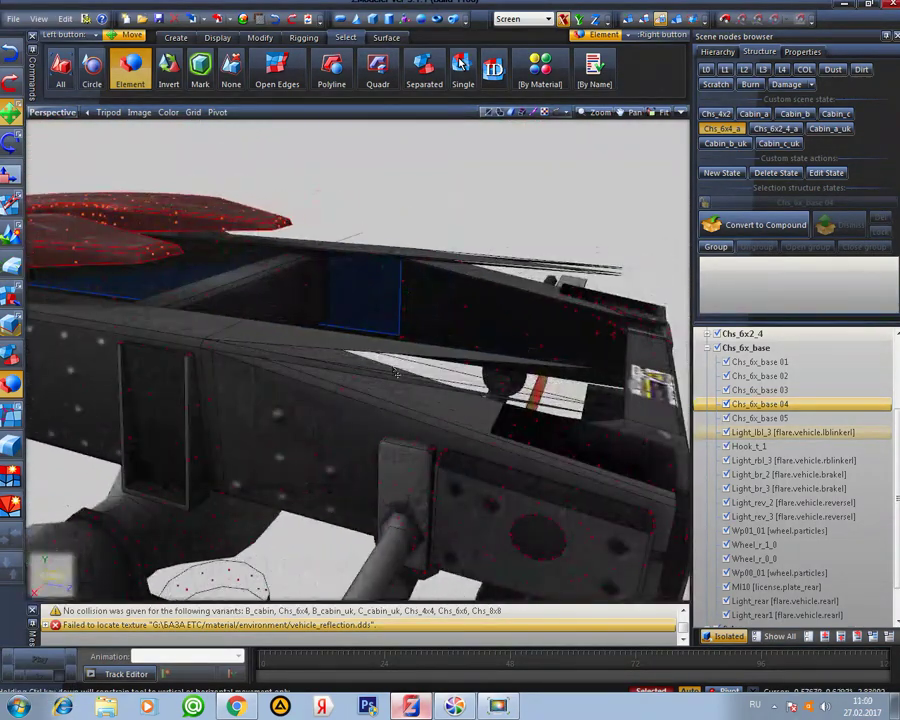
pyautogui.keyDown('alt'); pyautogui.moveTo(402, 355); pyautogui.dragTo(357, 400, button='middle'); pyautogui.keyUp('alt')
pyautogui.keyDown('alt'); pyautogui.moveTo(363, 344); pyautogui.dragTo(335, 338, button='middle'); pyautogui.keyUp('alt')
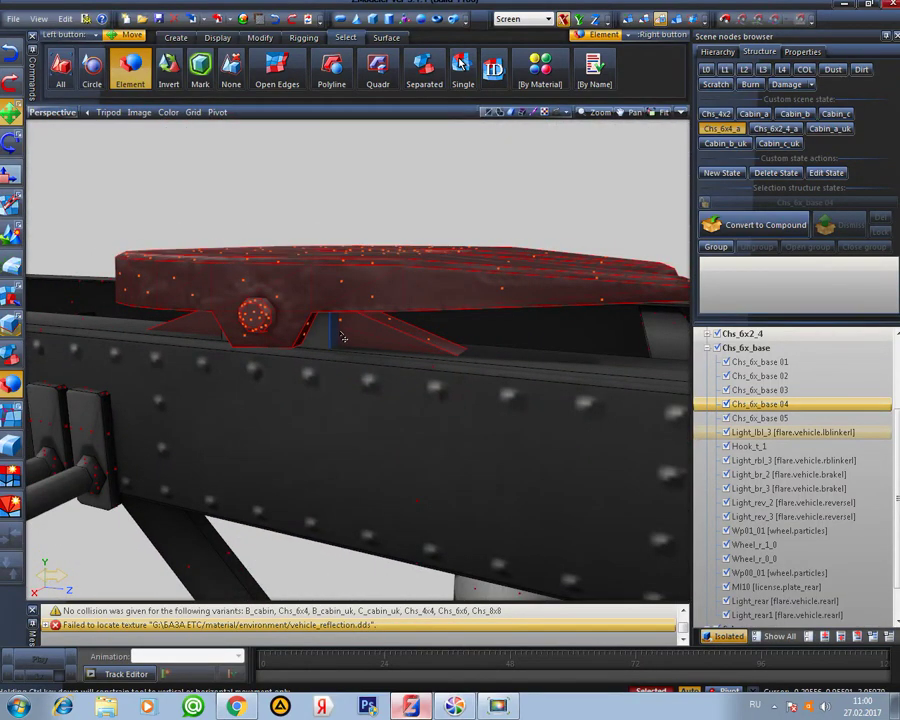
pyautogui.keyDown('alt'); pyautogui.moveTo(326, 338); pyautogui.dragTo(352, 400, button='middle'); pyautogui.keyUp('alt')
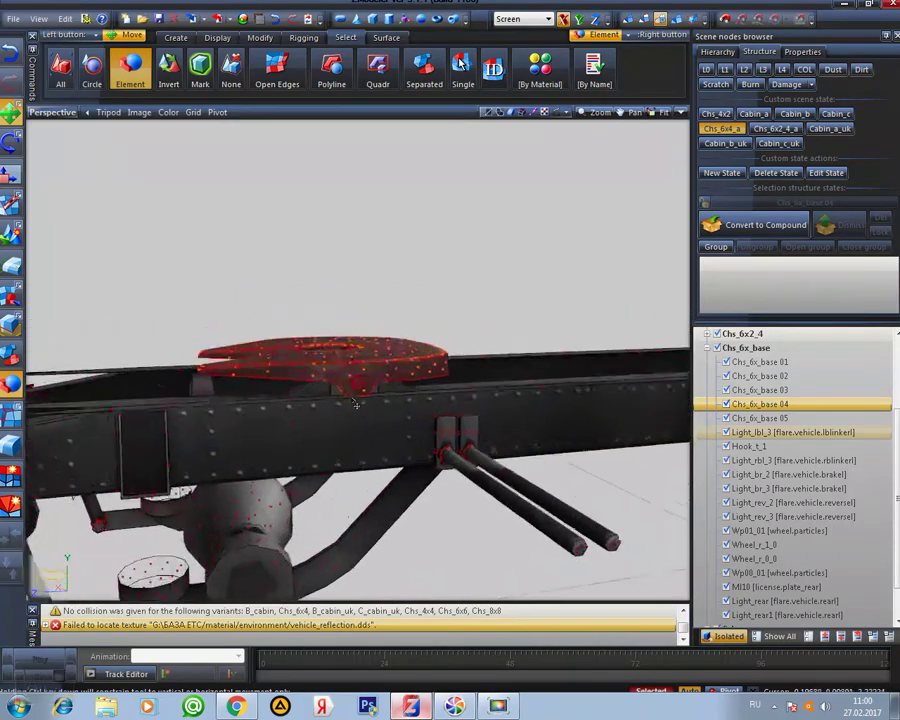
pyautogui.scroll(4, 355, 405)
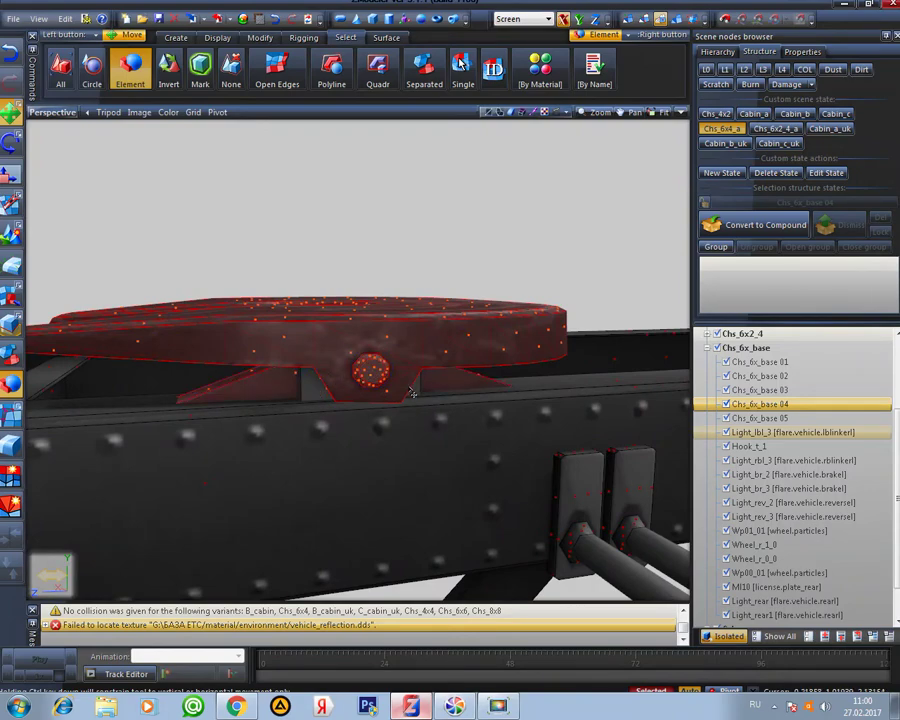
pyautogui.keyDown('alt'); pyautogui.moveTo(333, 390); pyautogui.dragTo(400, 365, button='middle'); pyautogui.keyUp('alt')
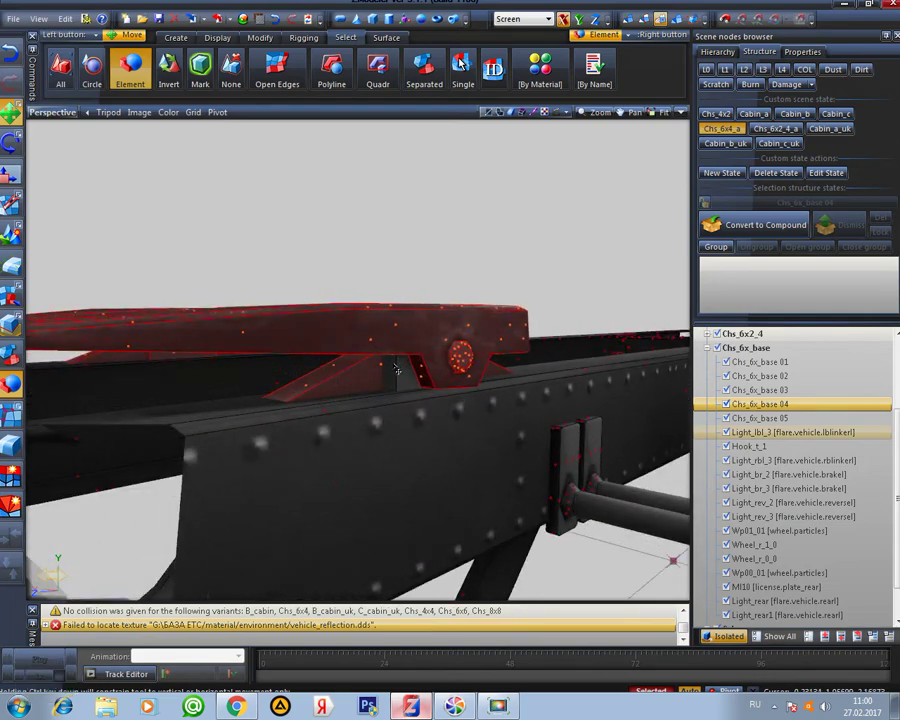
pyautogui.rightClick(418, 381)
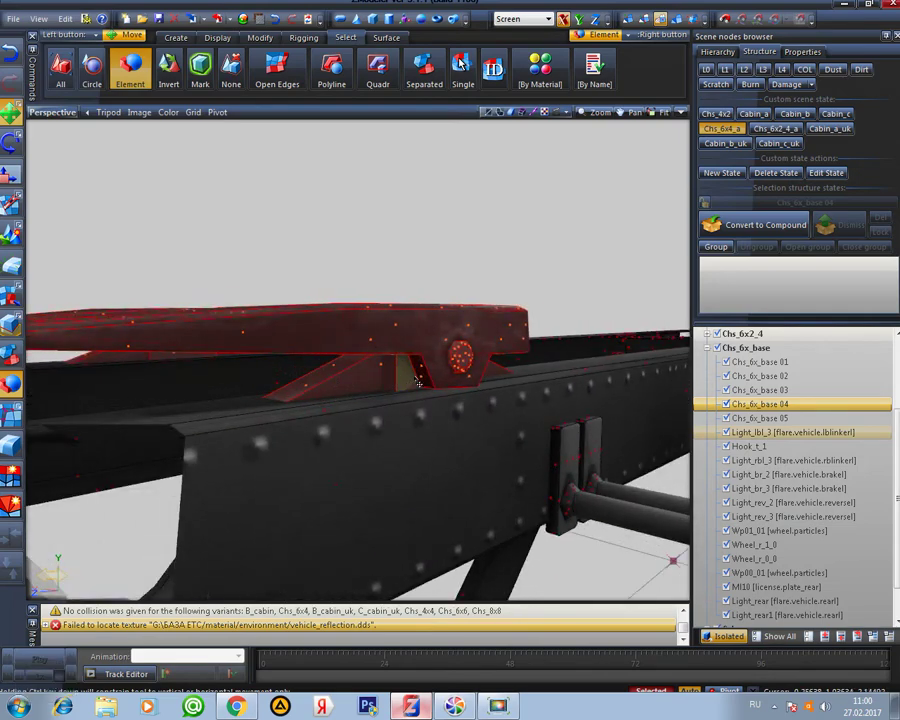
# Undo the trial move of the fifth-wheel coupling
pyautogui.scroll(-6, 484, 422)
pyautogui.keyDown('alt'); pyautogui.moveTo(484, 424); pyautogui.dragTo(266, 360, button='middle'); pyautogui.keyUp('alt')
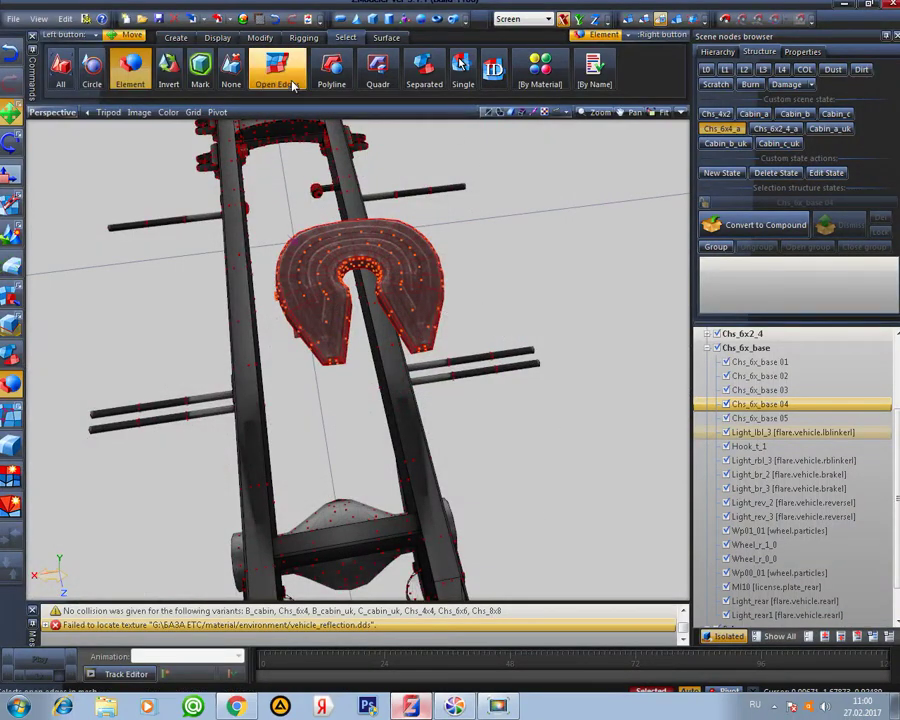
pyautogui.hotkey('ctrl', 'z')
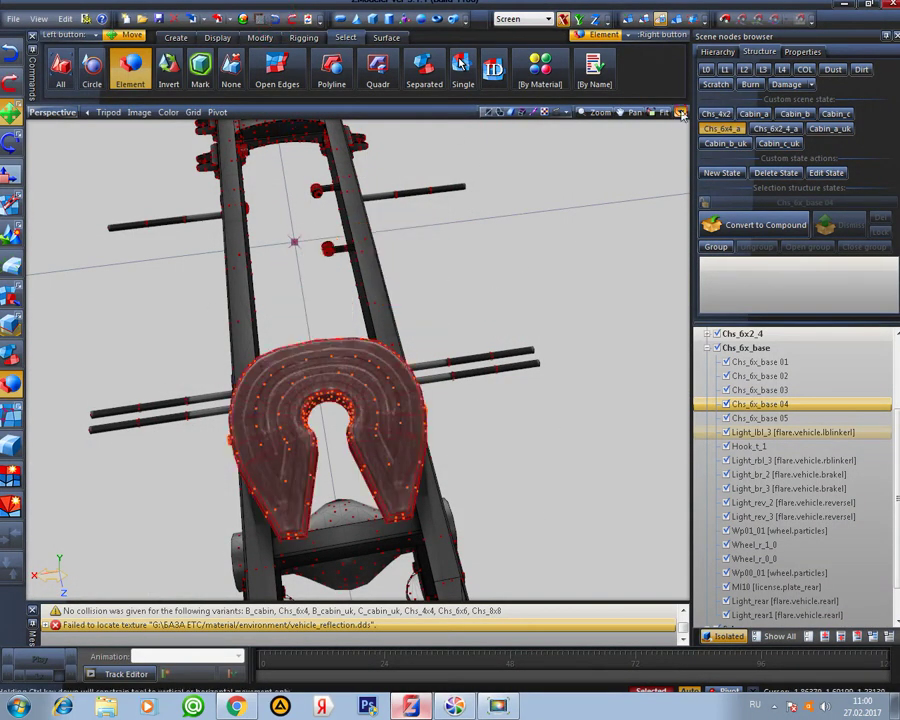
# Restore the multi-viewport layout and turn off isolation to show the whole chassis around the coupling
pyautogui.click(680, 113)
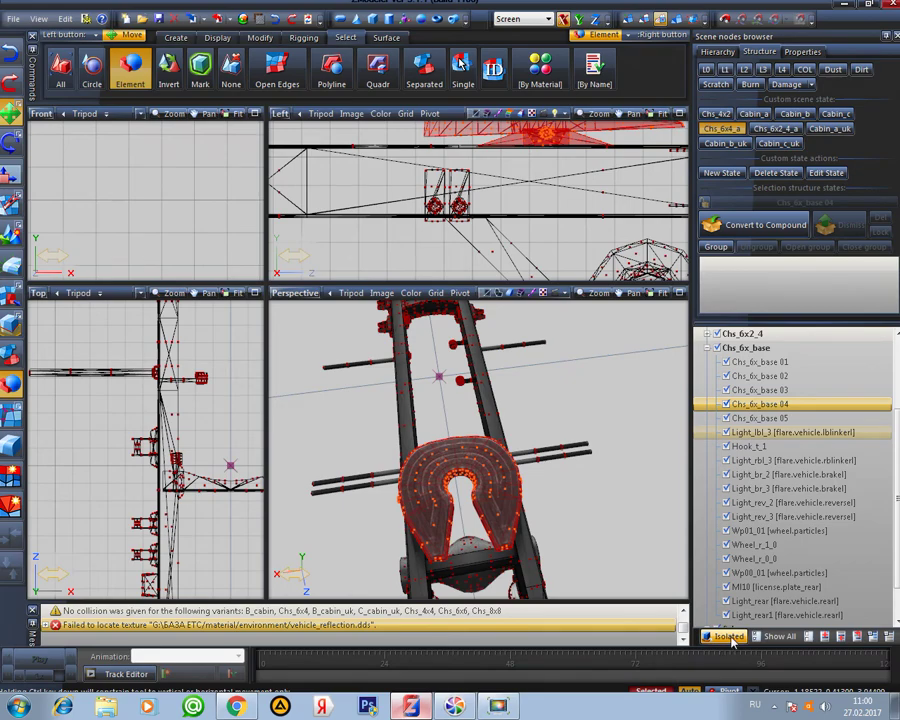
pyautogui.click(730, 638)
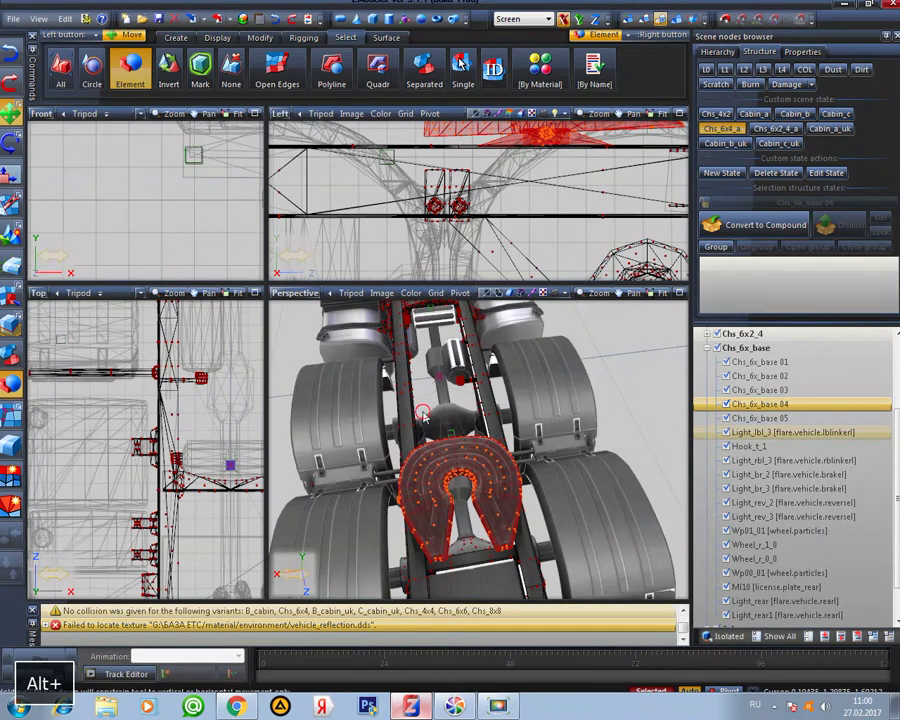
pyautogui.keyDown('alt'); pyautogui.moveTo(421, 411); pyautogui.dragTo(472, 403, button='middle'); pyautogui.keyUp('alt')
# Change the Perspective viewport to the 3D view and turn off its Light display option
pyautogui.click(309, 298)
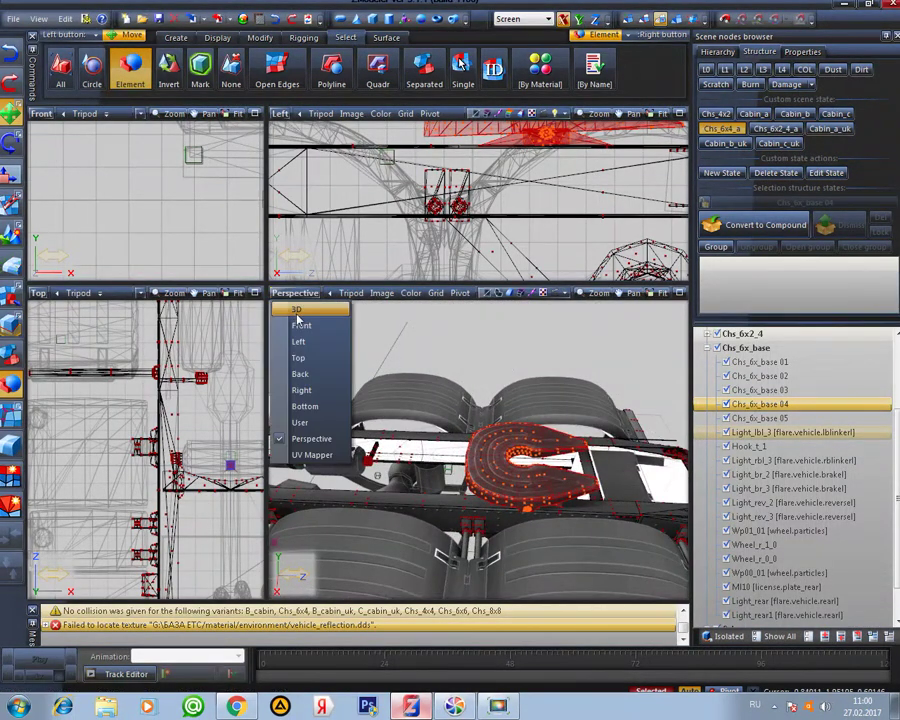
pyautogui.click(292, 311)
pyautogui.keyDown('alt'); pyautogui.moveTo(381, 362); pyautogui.dragTo(552, 339, button='middle'); pyautogui.keyUp('alt')
pyautogui.click(565, 294)
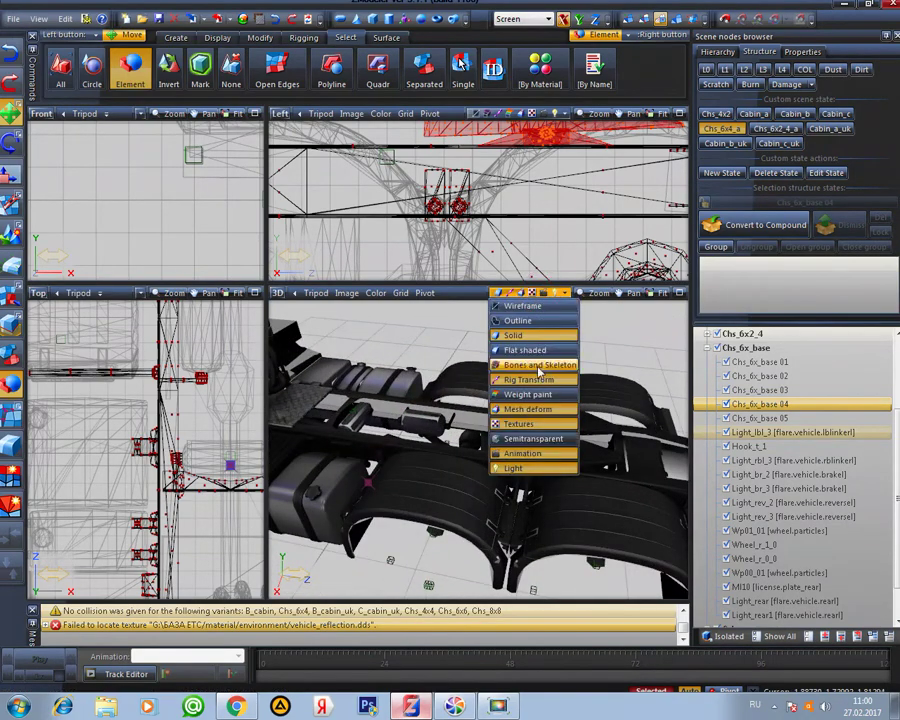
pyautogui.click(542, 467)
pyautogui.moveTo(606, 418)
pyautogui.mouseDown(button='middle')
pyautogui.moveTo(558, 421)
pyautogui.moveTo(528, 411)
pyautogui.mouseUp(button='middle')
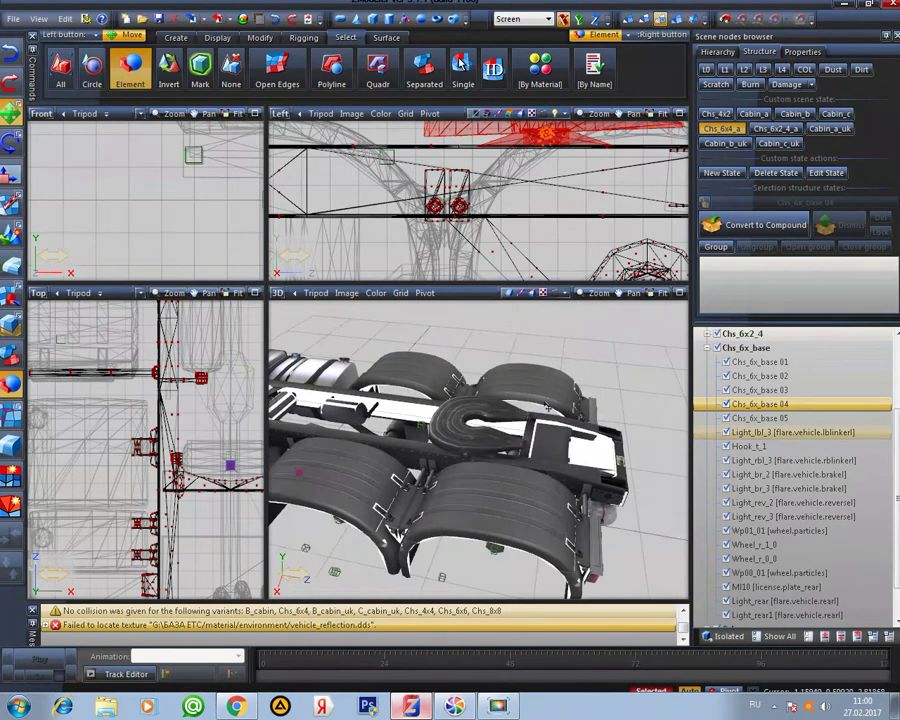
# Deactivate the Element selection tool and move the selected coupling rearward along the frame, placing its pivot above the rear axle
pyautogui.moveTo(545, 192); pyautogui.dragTo(446, 241, button='middle')
pyautogui.scroll(-3, 446, 241)
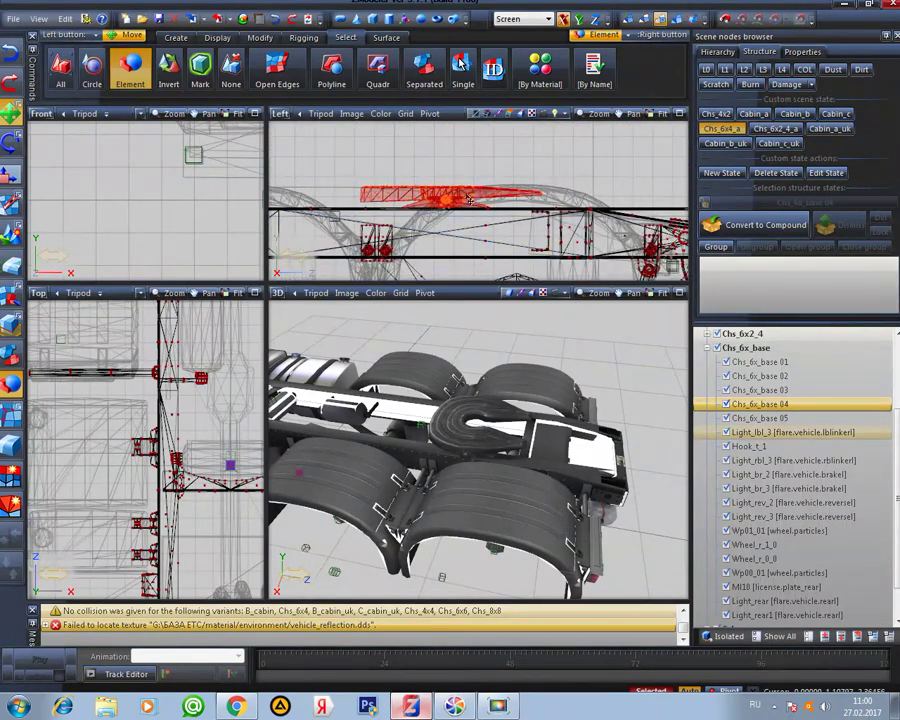
pyautogui.click(138, 67)
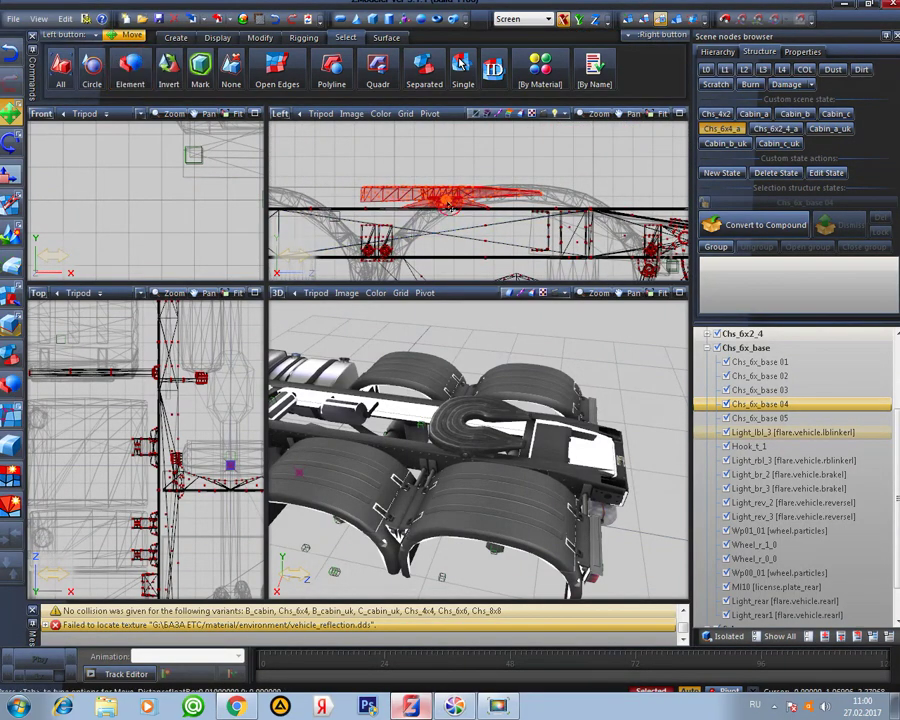
pyautogui.moveTo(449, 207); pyautogui.dragTo(604, 244)
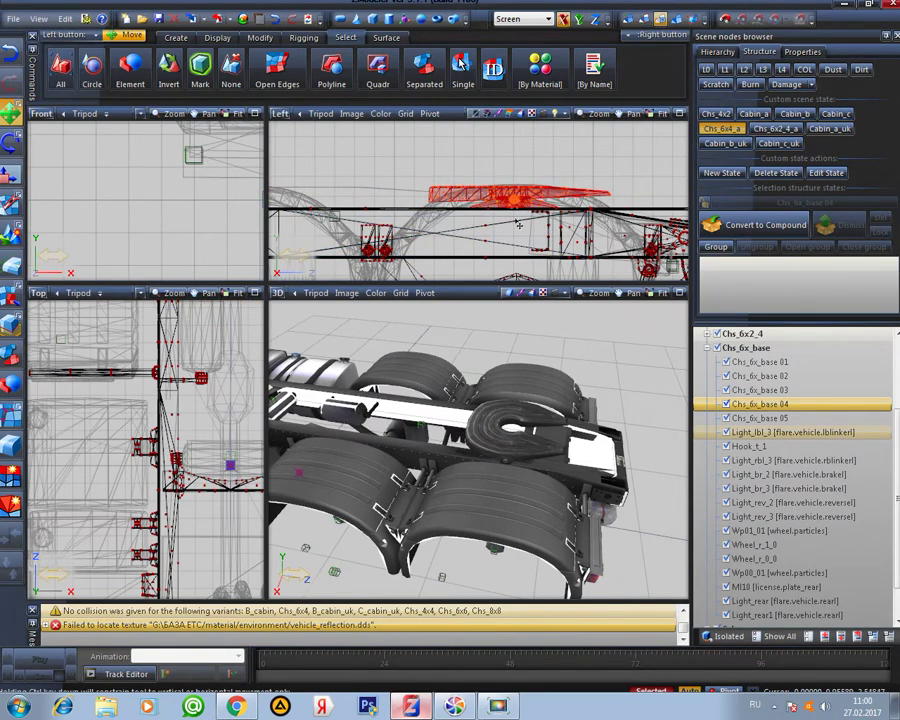
# Switch to object-level editing and inspect the rear fenders and coupling in the enlarged Left view
pyautogui.click(679, 113)
pyautogui.moveTo(374, 290); pyautogui.dragTo(389, 250, button='middle')
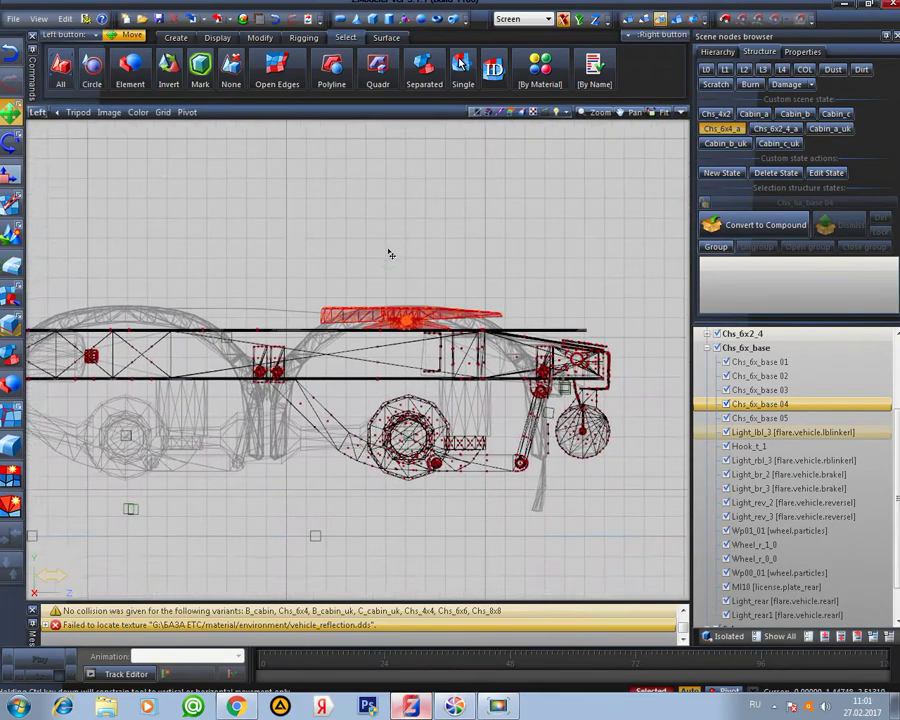
pyautogui.scroll(3, 389, 250)
pyautogui.click(390, 212)
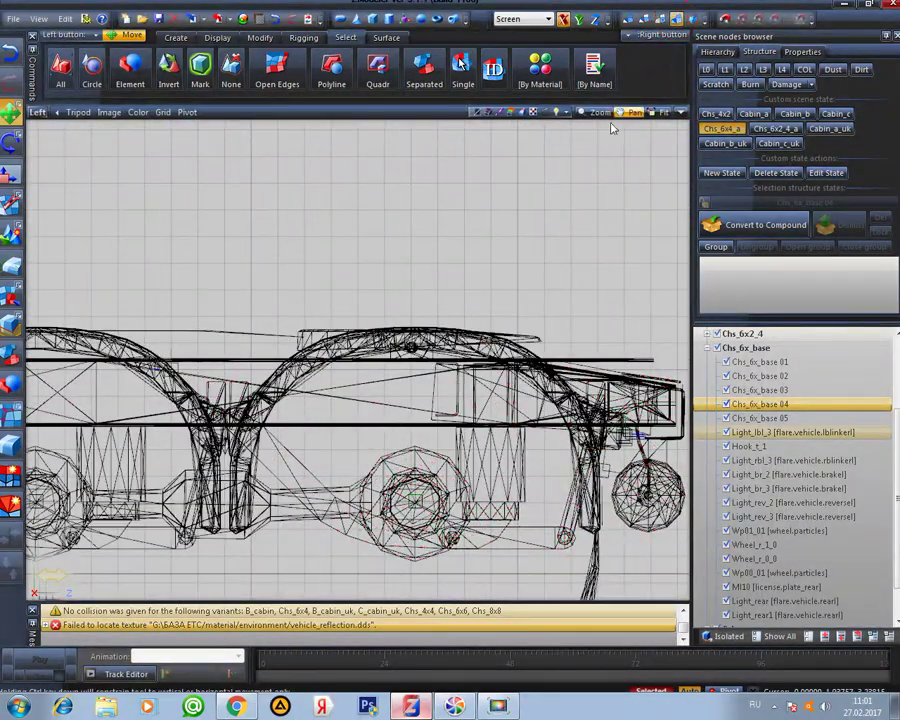
pyautogui.scroll(5, 463, 290)
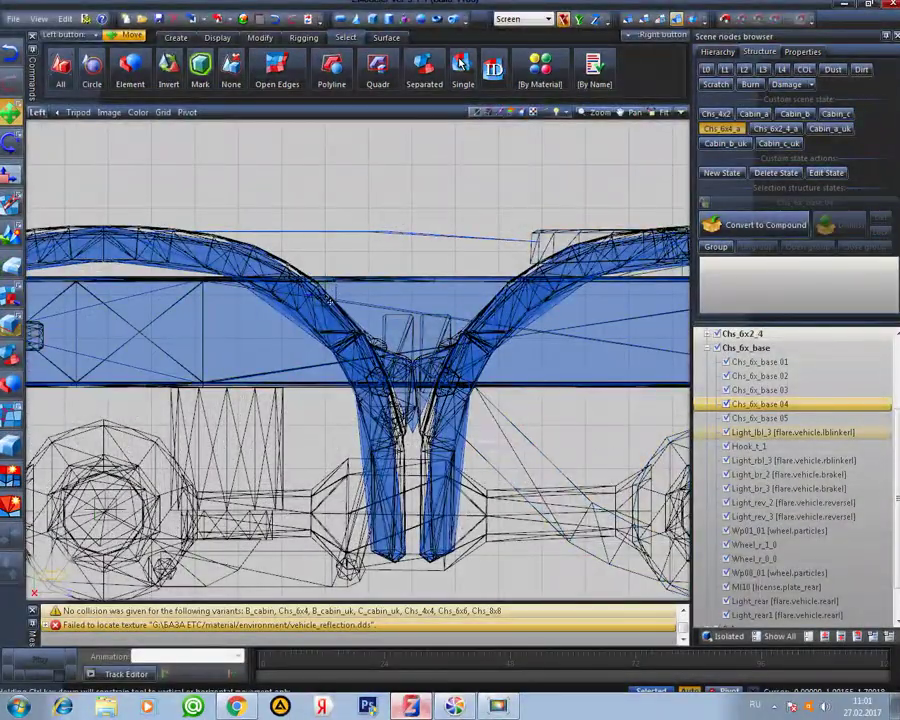
pyautogui.scroll(-4, 328, 300)
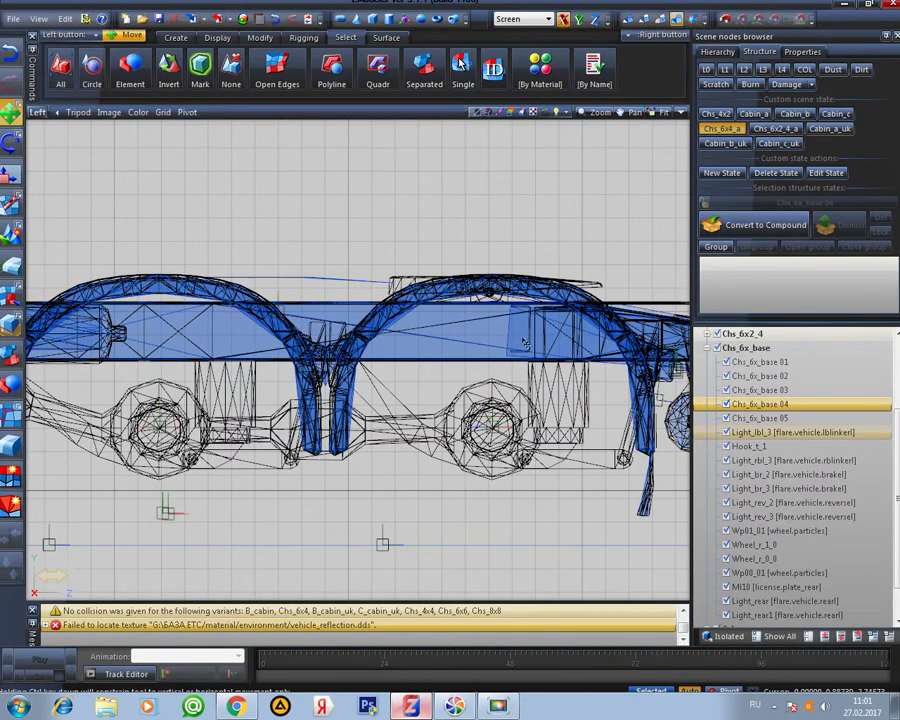
# Isolate the Hook_t_1 node, add it to the selection in the Left view, and show the other chassis parts again
pyautogui.click(681, 113)
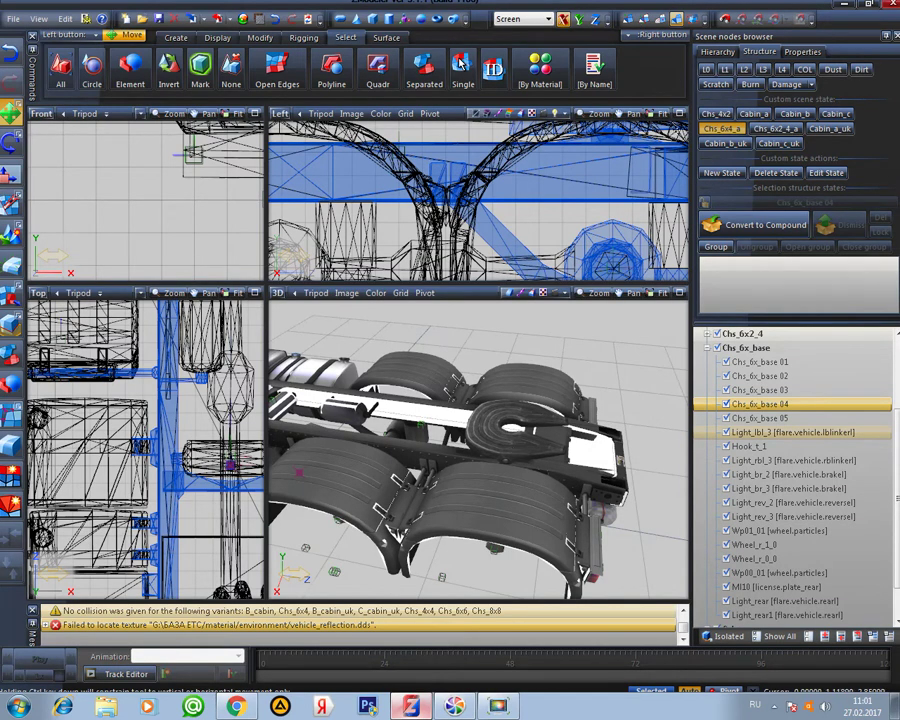
pyautogui.click(679, 114)
pyautogui.scroll(1, 325, 287)
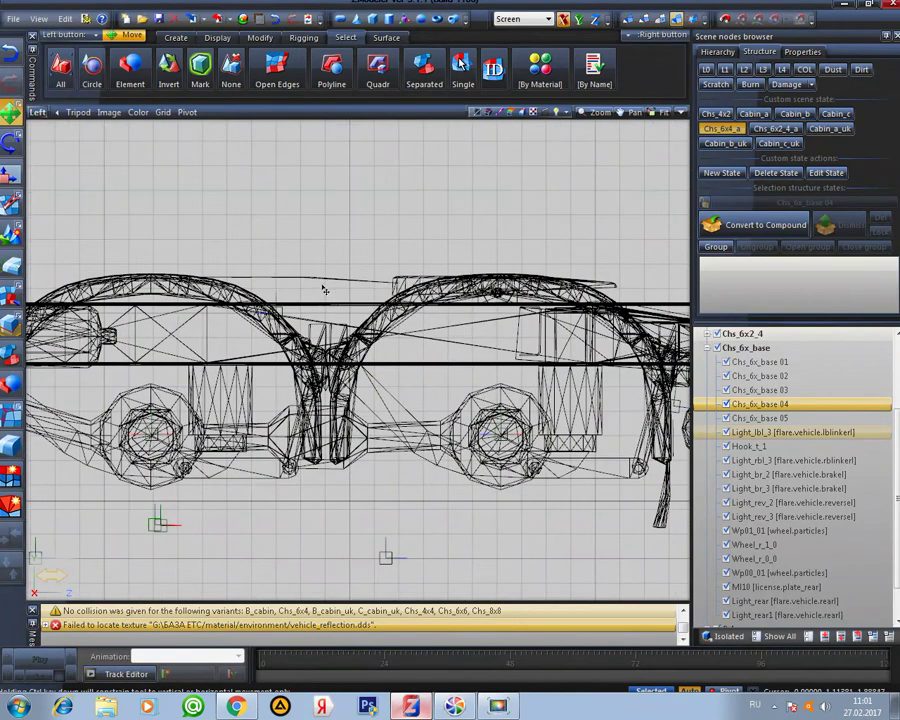
pyautogui.click(745, 447)
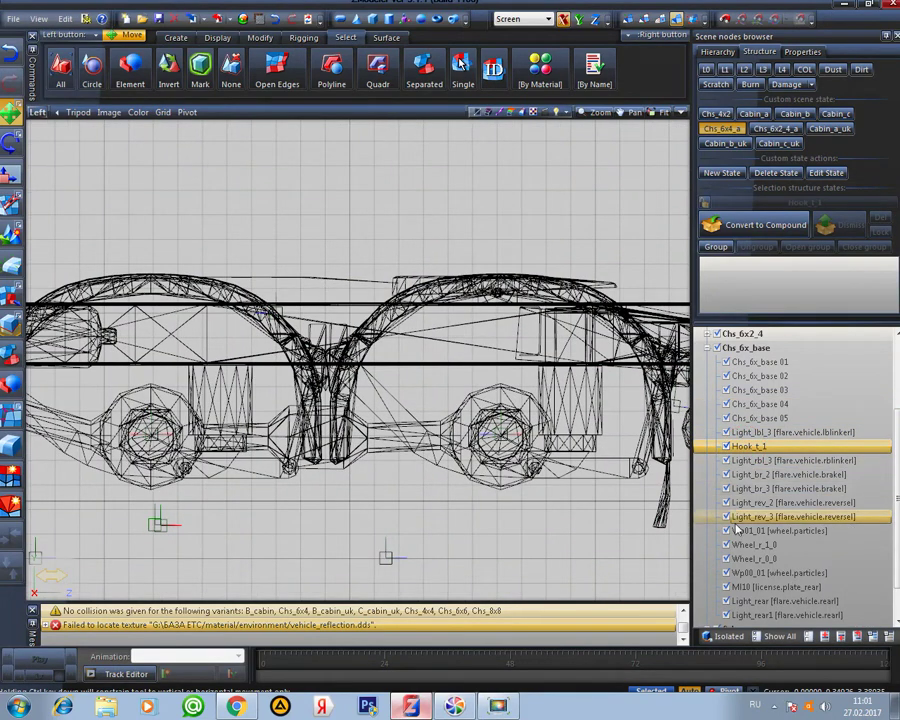
pyautogui.click(738, 637)
pyautogui.moveTo(332, 273); pyautogui.dragTo(222, 364)
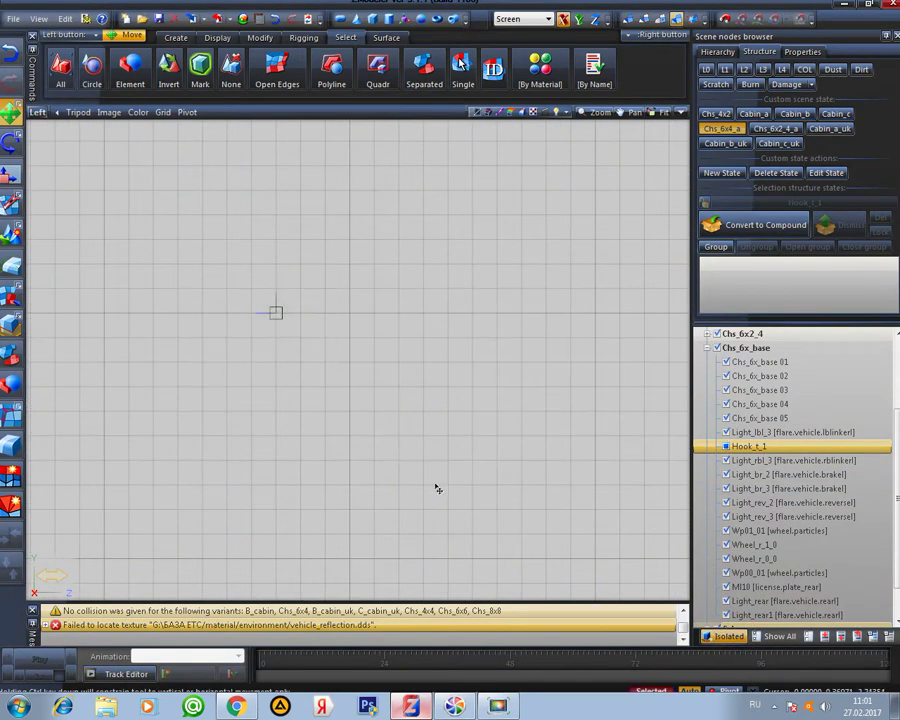
pyautogui.click(742, 637)
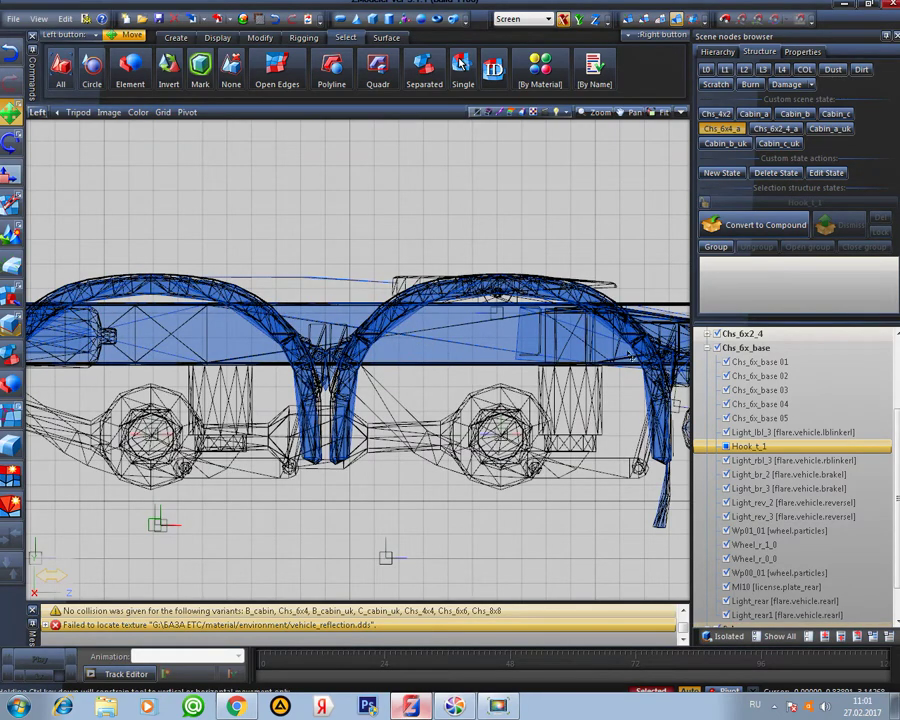
# Examine the coupling's position above the rear axle from several angles in the enlarged 3D viewport
pyautogui.click(680, 112)
pyautogui.click(680, 293)
pyautogui.scroll(-3, 499, 311)
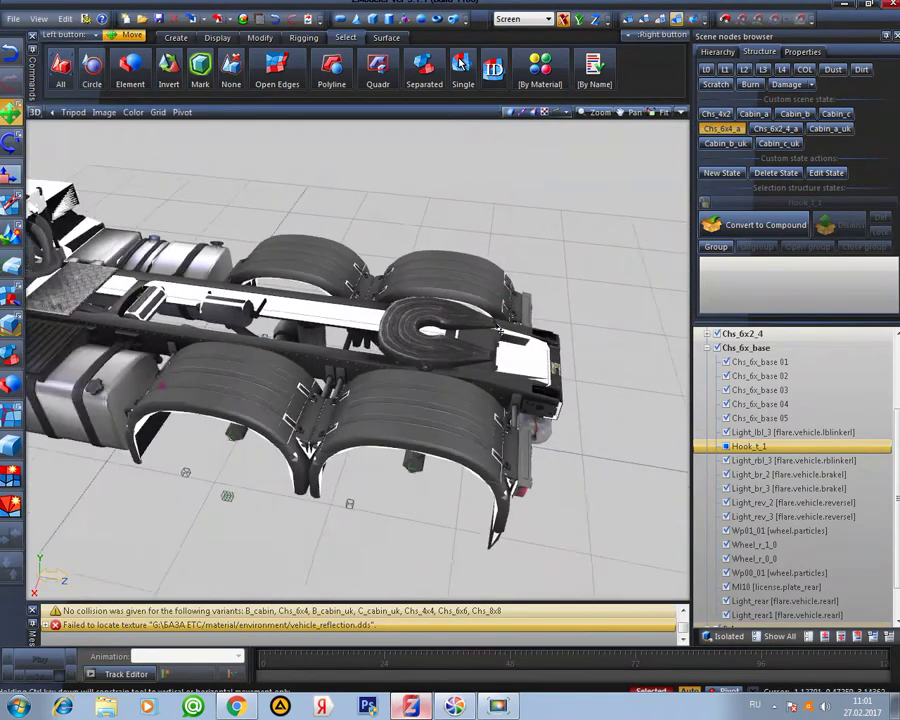
pyautogui.moveTo(285, 281); pyautogui.dragTo(500, 335, button='middle')
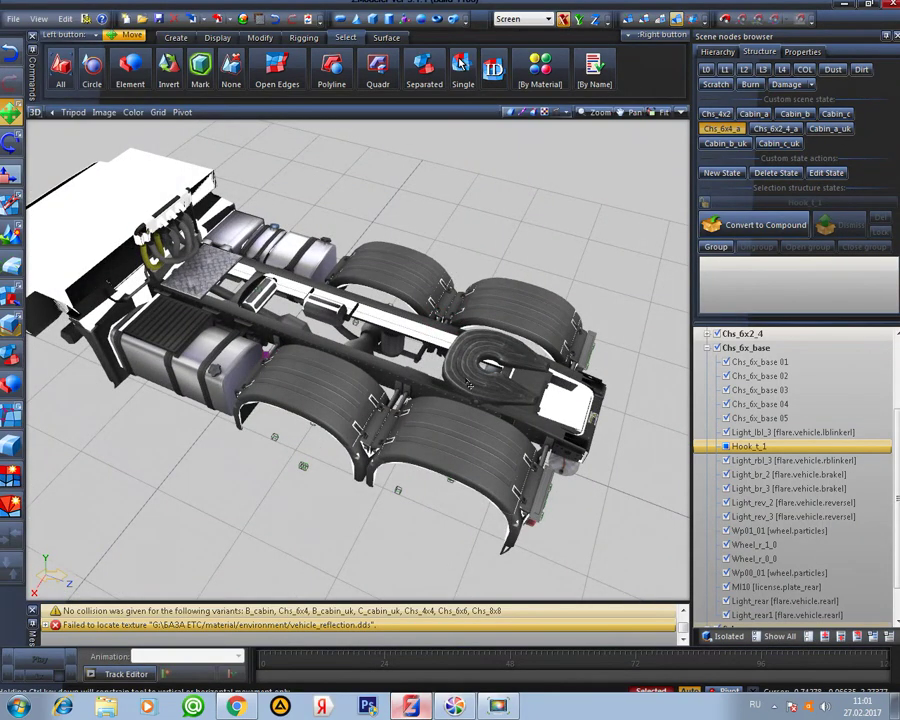
pyautogui.moveTo(471, 385); pyautogui.dragTo(482, 415, button='middle')
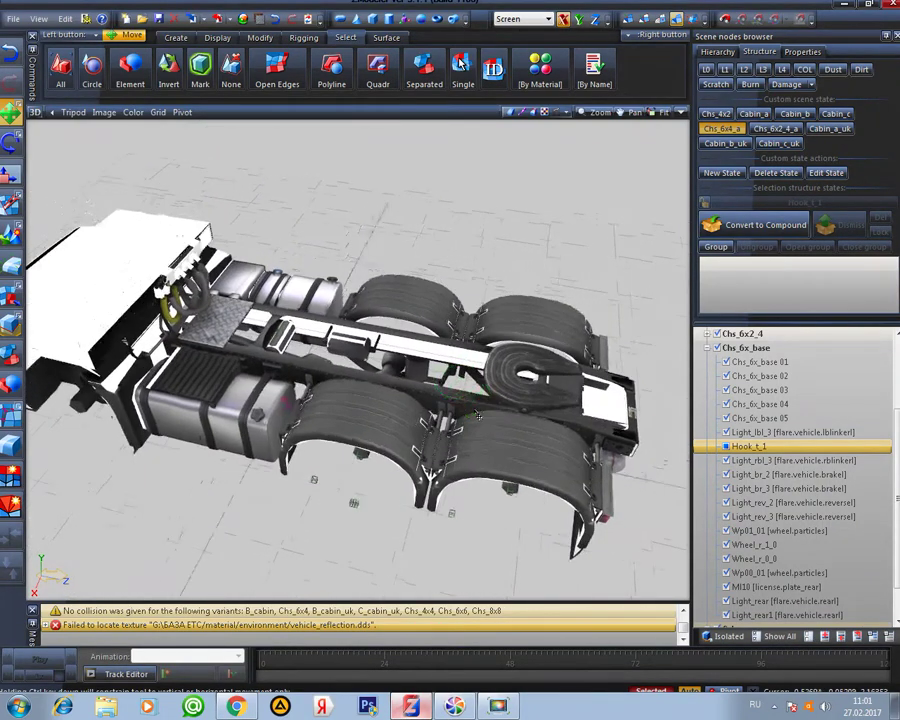
pyautogui.click(680, 114)
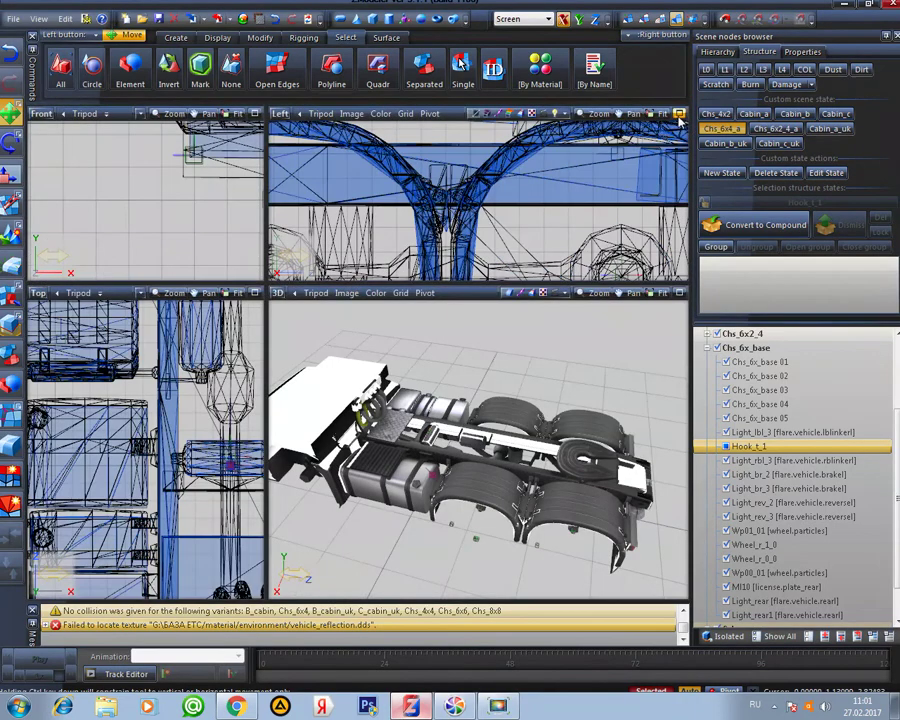
# Select the chassis objects around the rear axles, including fenders and lights, in the enlarged Left view
pyautogui.hotkey('alt', 'w')
pyautogui.scroll(-5, 488, 283)
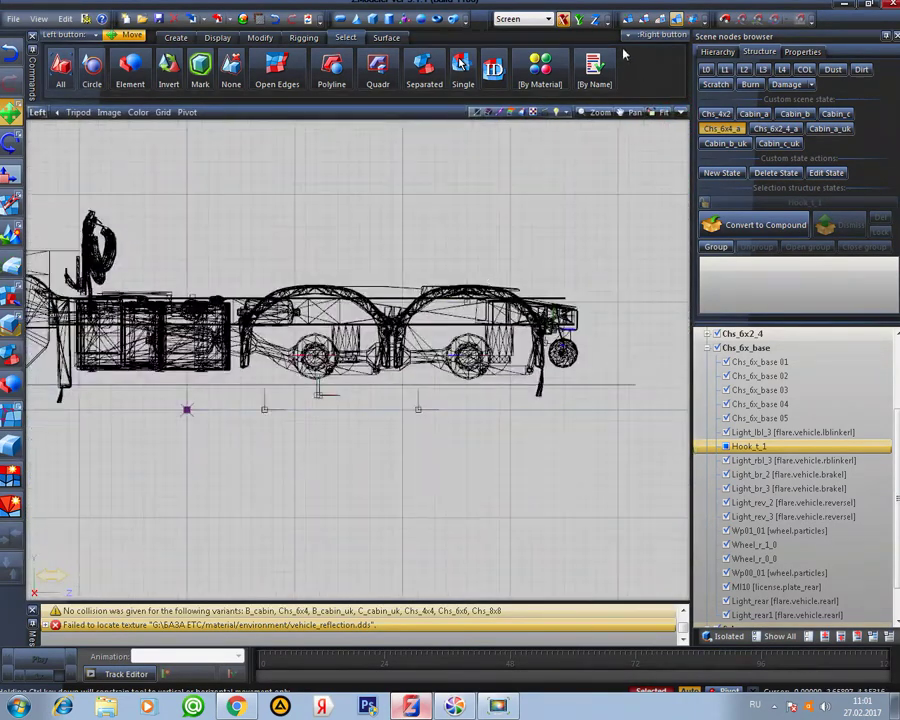
pyautogui.moveTo(612, 229); pyautogui.dragTo(345, 379)
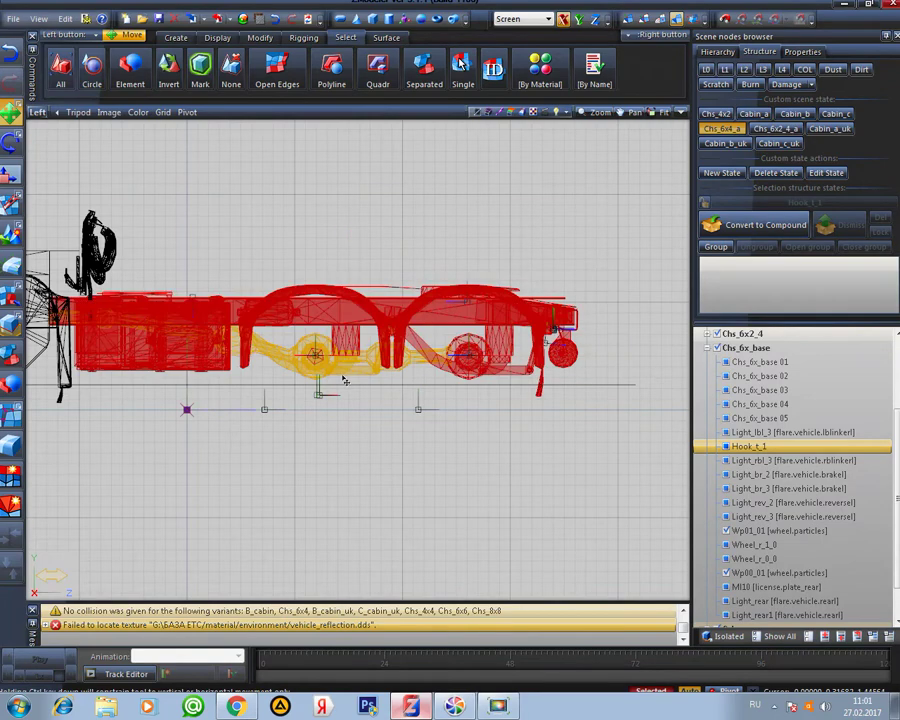
# At vertex level, select everything behind the fuel tanks and move it rearward to lengthen the frame
pyautogui.click(628, 20)
pyautogui.click(385, 319)
pyautogui.scroll(3, 467, 415)
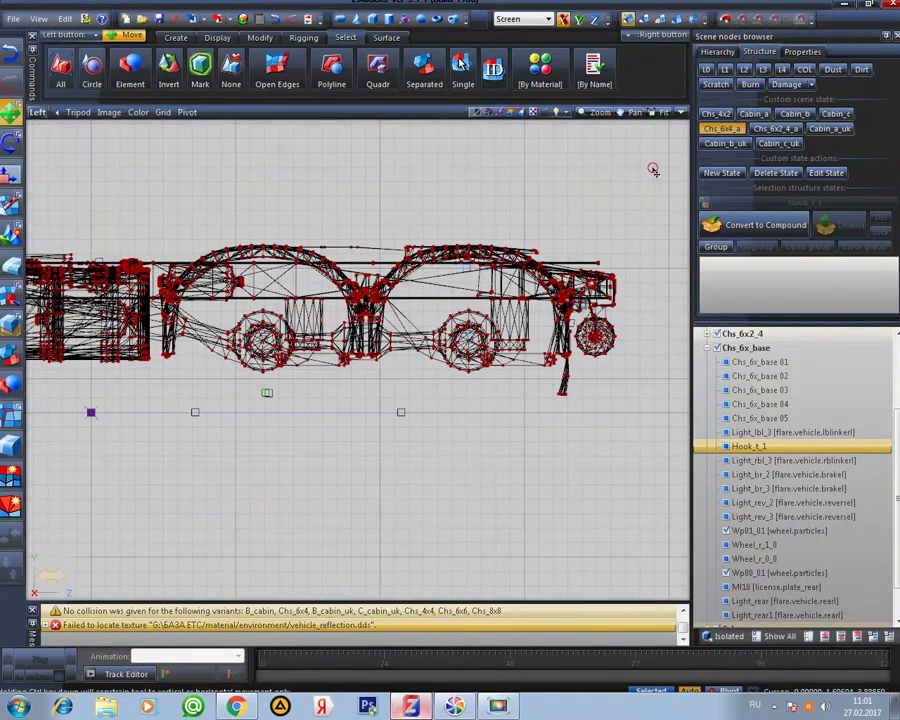
pyautogui.moveTo(652, 170); pyautogui.dragTo(152, 441)
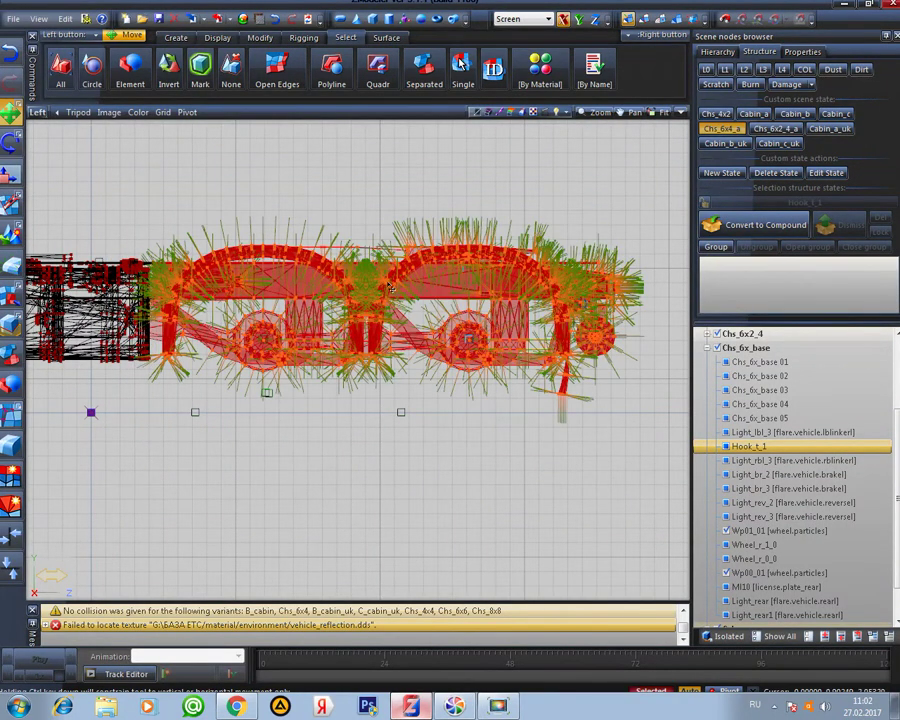
pyautogui.moveTo(389, 288); pyautogui.dragTo(640, 175)
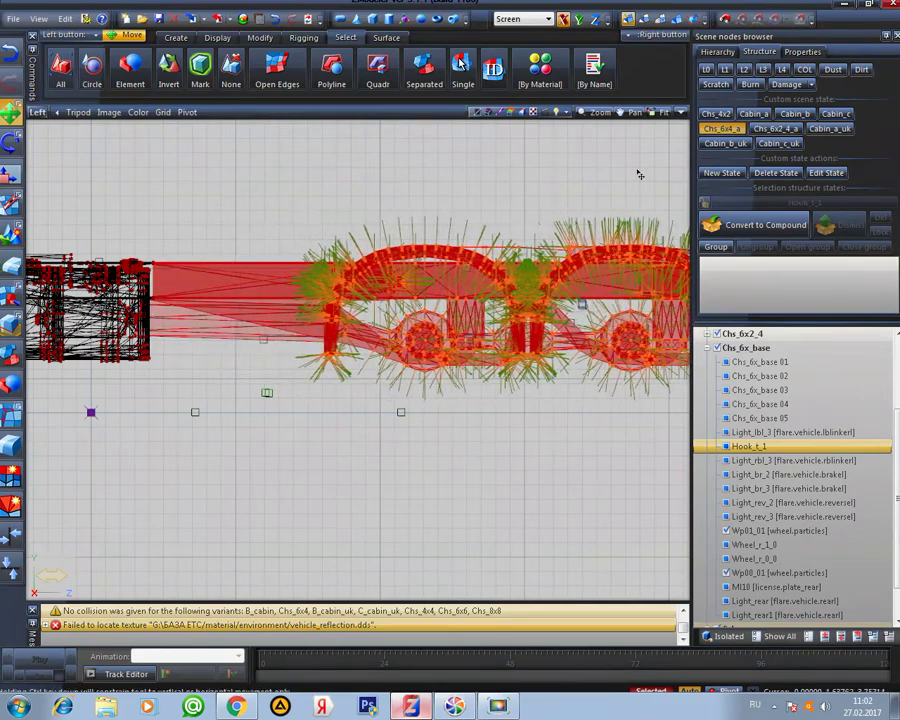
# Examine the lengthened frame, rear fenders, mudflaps and coupling from several angles in the enlarged 3D viewport
pyautogui.click(682, 112)
pyautogui.click(681, 293)
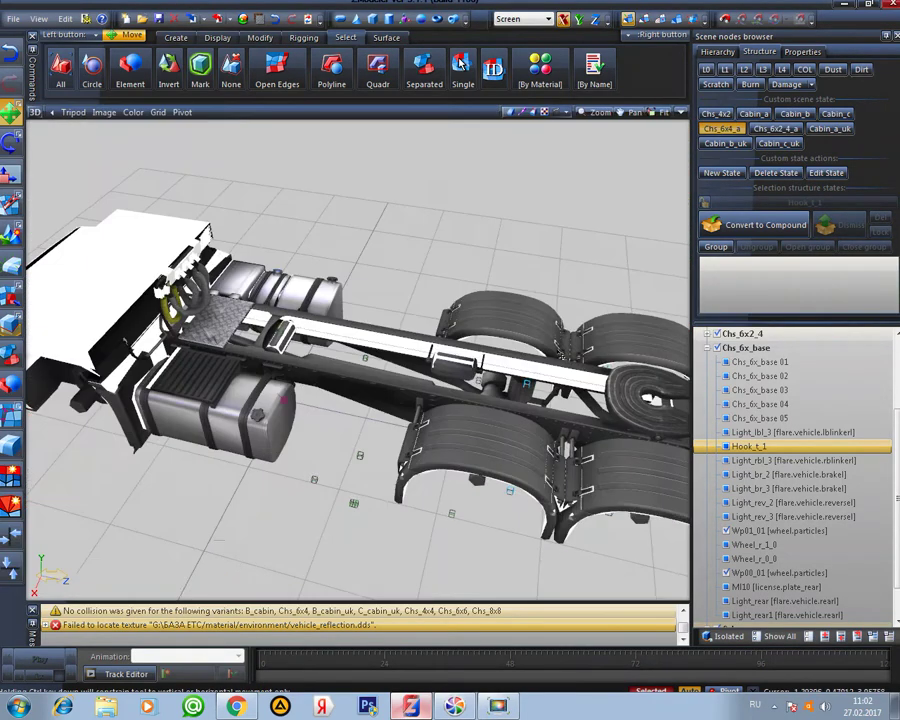
pyautogui.moveTo(575, 362); pyautogui.dragTo(340, 335, button='middle')
pyautogui.scroll(-3, 345, 355)
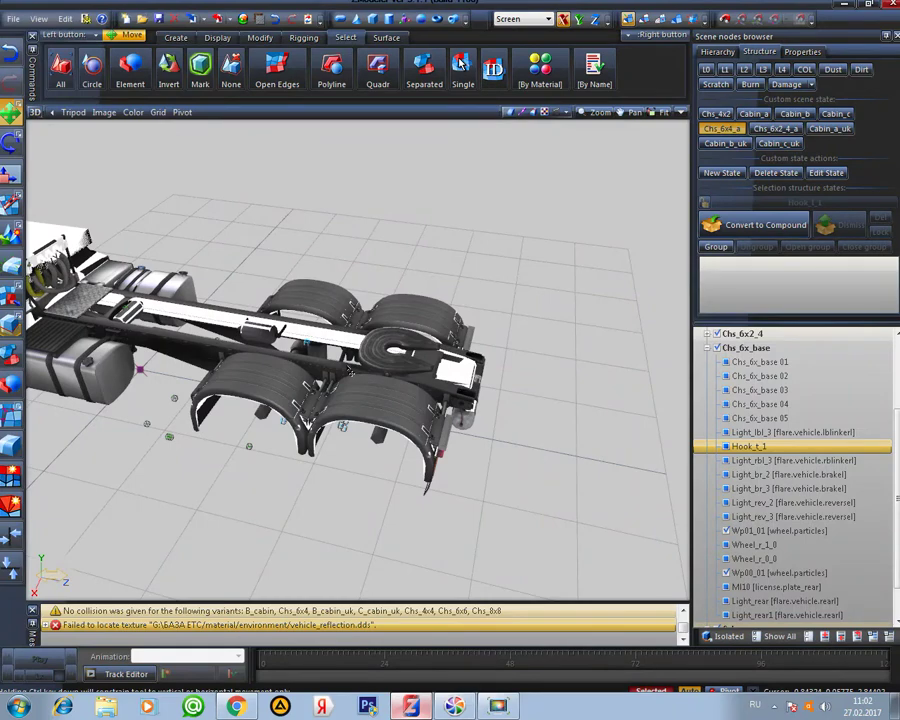
pyautogui.moveTo(386, 361)
pyautogui.mouseDown(button='middle')
pyautogui.moveTo(401, 376)
pyautogui.moveTo(400, 367)
pyautogui.mouseUp(button='middle')
pyautogui.scroll(3, 405, 378)
pyautogui.scroll(3, 305, 328)
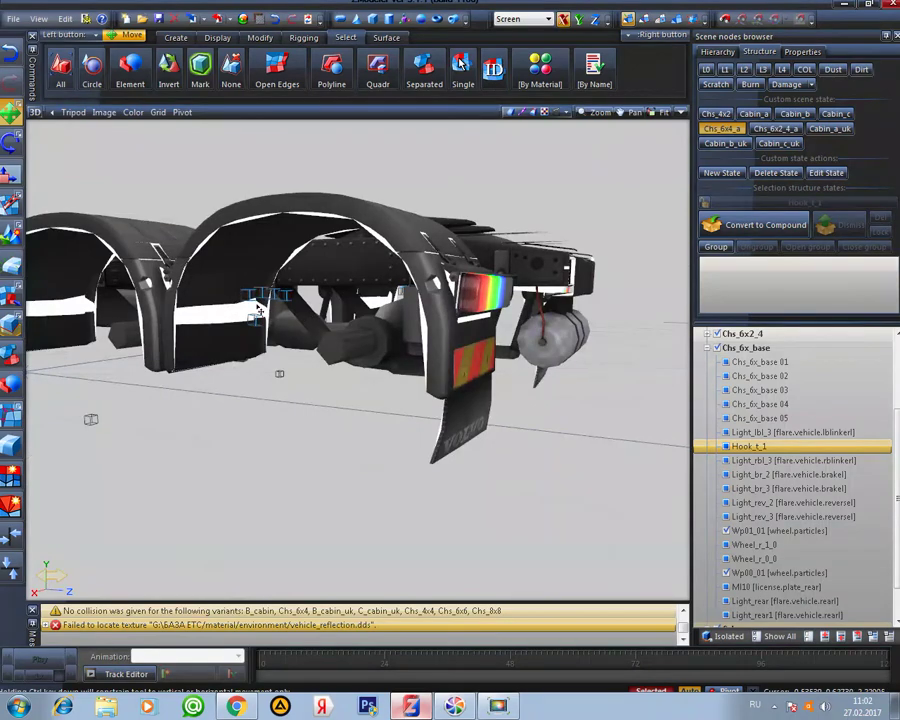
pyautogui.moveTo(285, 304)
pyautogui.mouseDown(button='middle')
pyautogui.moveTo(297, 317)
pyautogui.moveTo(279, 319)
pyautogui.mouseUp(button='middle')
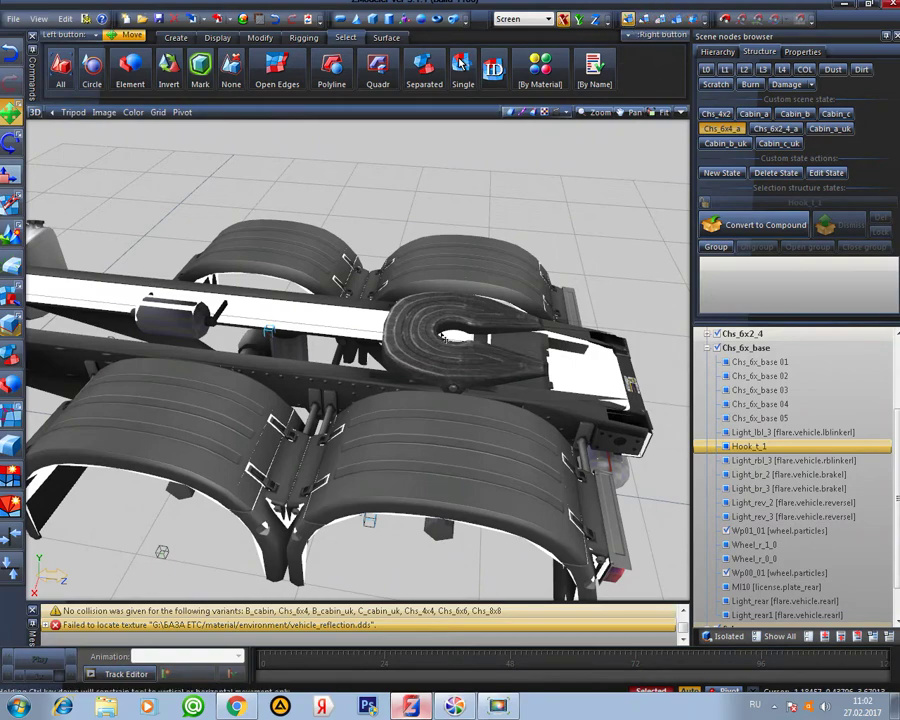
pyautogui.scroll(1, 381, 431)
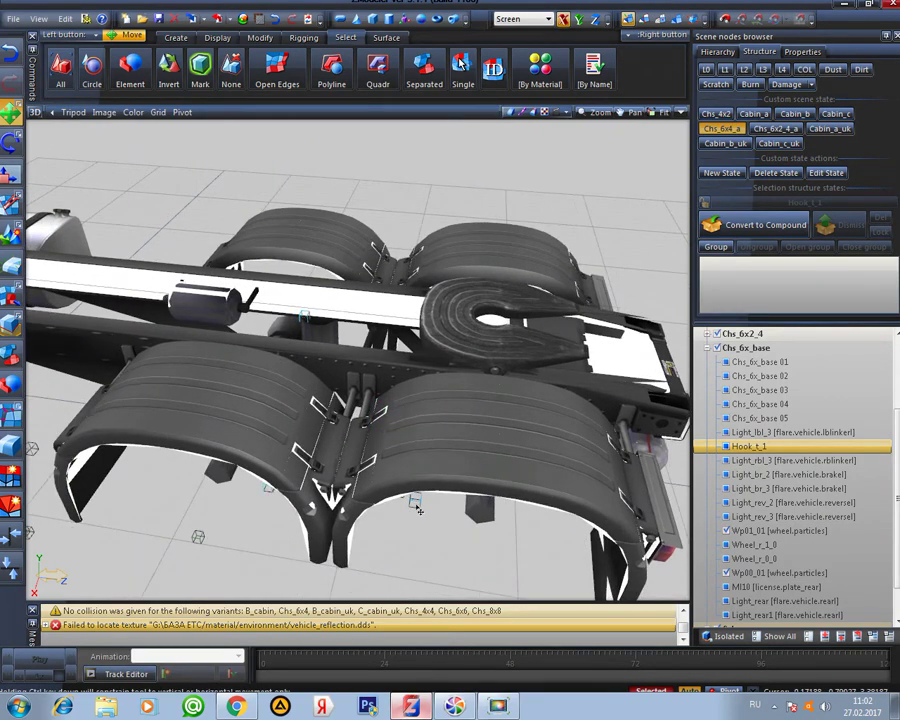
pyautogui.moveTo(418, 509); pyautogui.dragTo(397, 480, button='middle')
pyautogui.click(681, 113)
# Return to object-level editing in the enlarged Left view and clear the selection of chassis objects
pyautogui.click(681, 113)
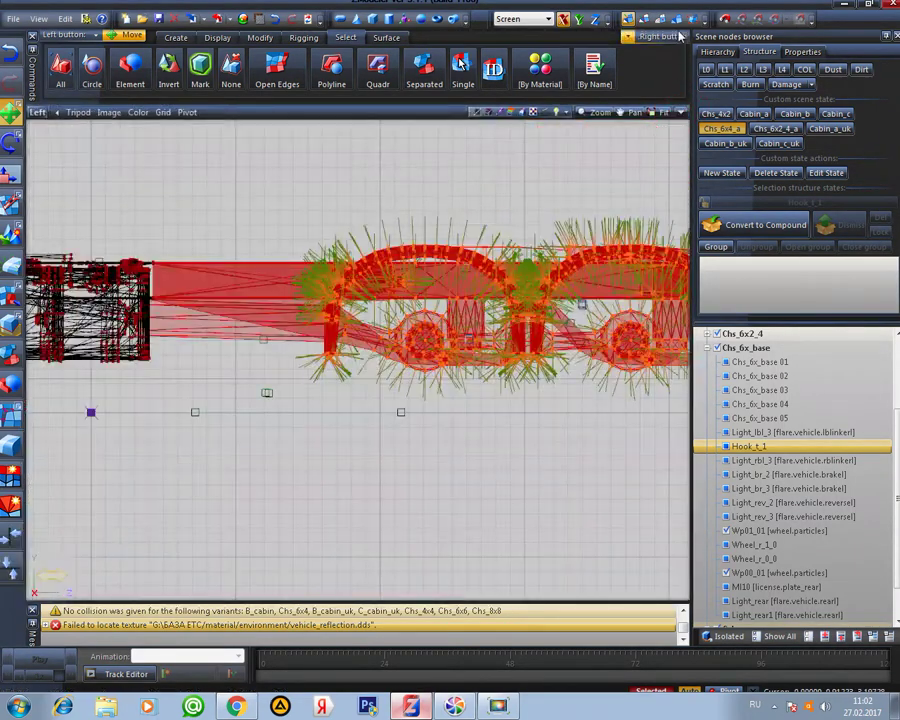
pyautogui.click(677, 19)
pyautogui.press('Escape')
pyautogui.moveTo(524, 241); pyautogui.dragTo(502, 257, button='middle')
pyautogui.scroll(2, 502, 257)
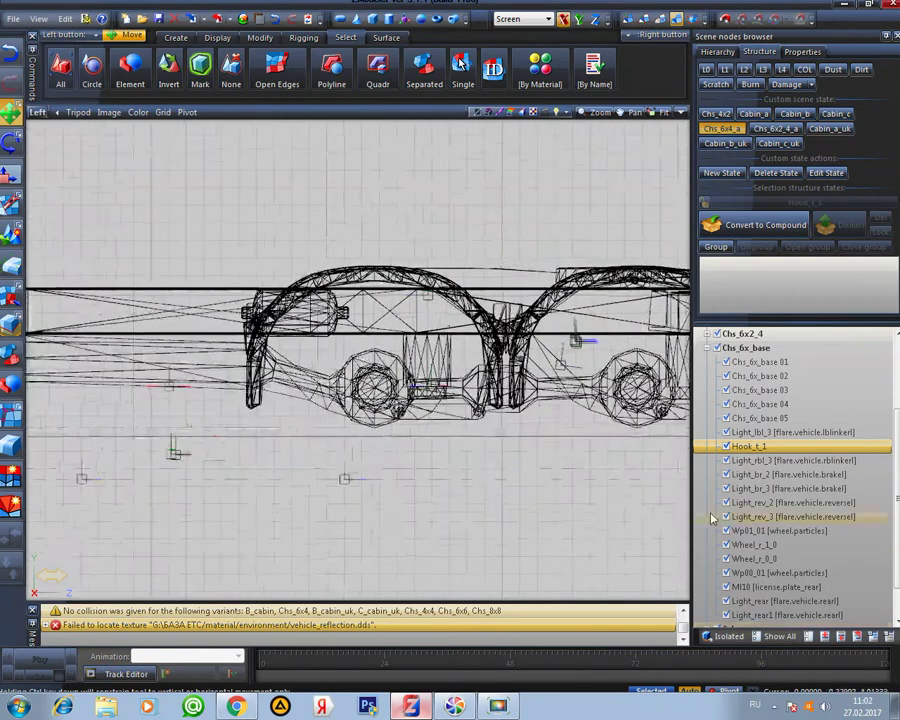
# Isolate the Hook_t_1 dummy to locate it, restore the full chassis display, and move the dummy rearward to the relocated fifth-wheel coupling
pyautogui.click(728, 640)
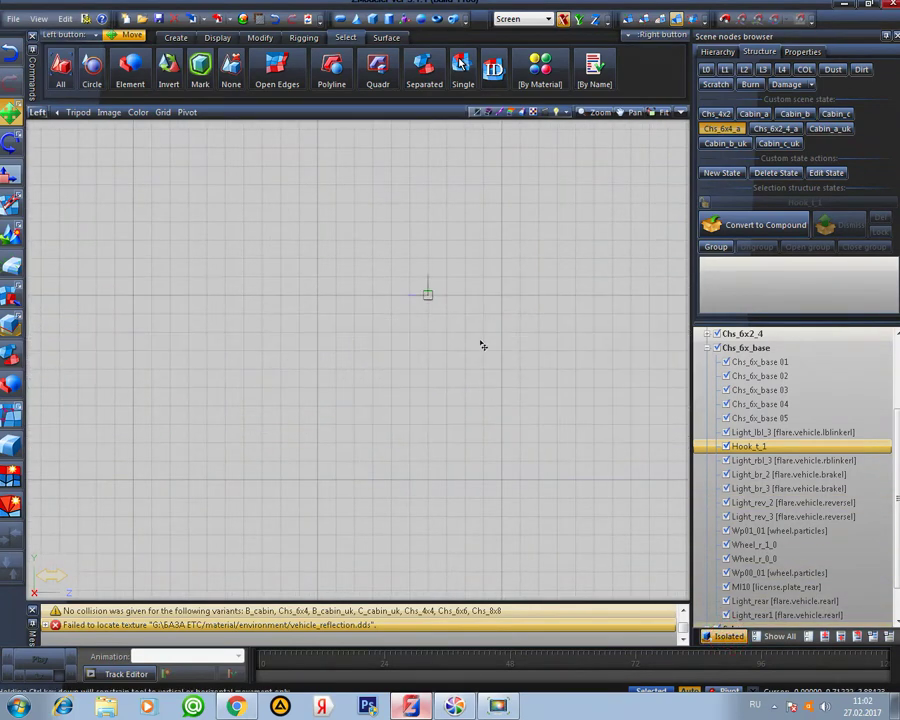
pyautogui.click(717, 640)
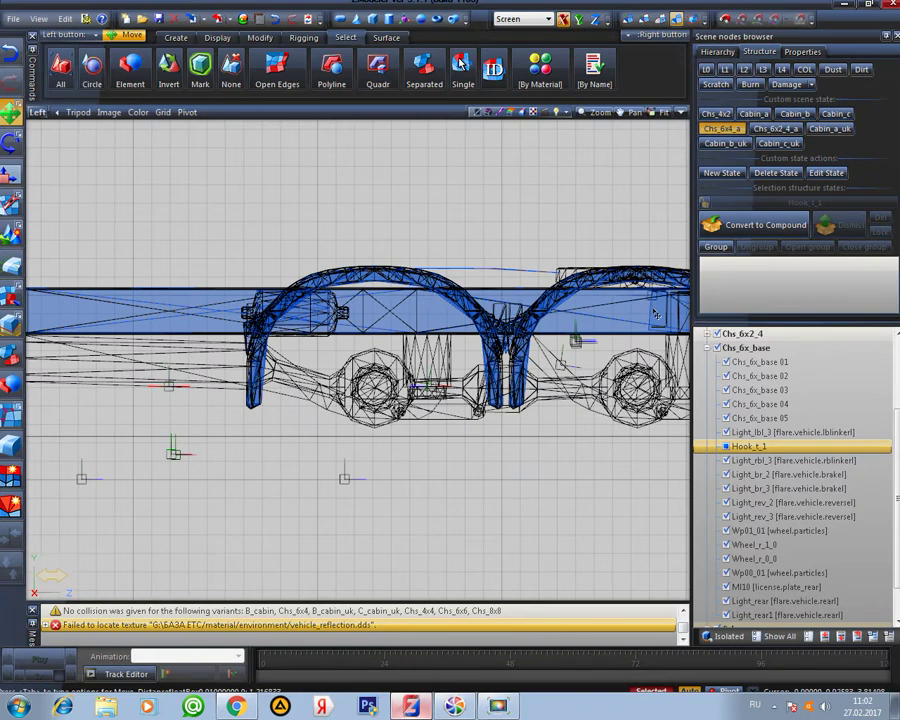
pyautogui.moveTo(549, 443); pyautogui.dragTo(386, 427, button='middle')
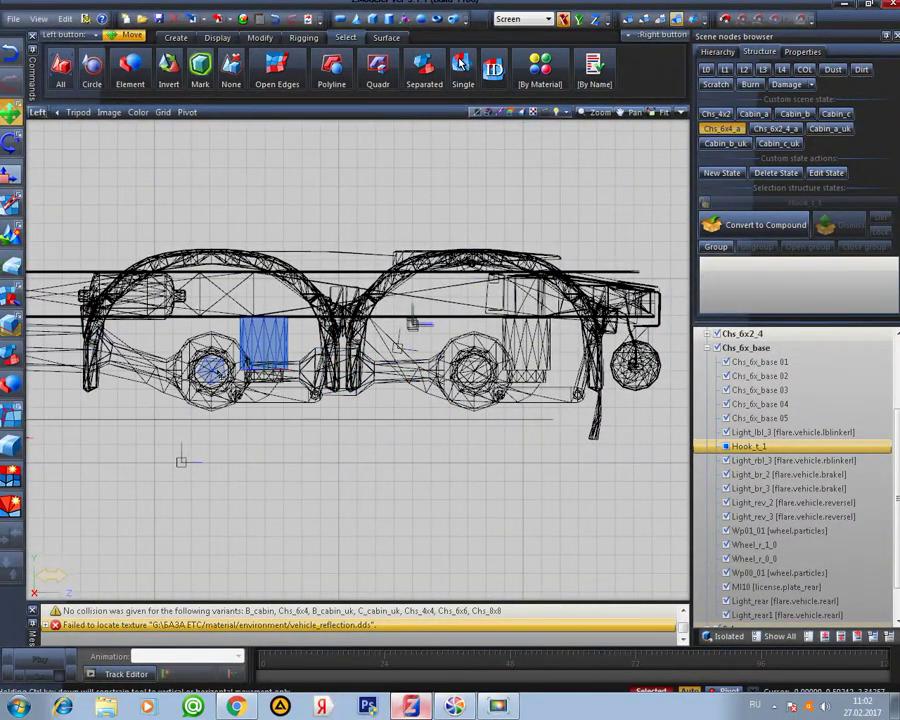
pyautogui.moveTo(268, 446); pyautogui.dragTo(330, 472, button='middle')
pyautogui.scroll(1, 330, 472)
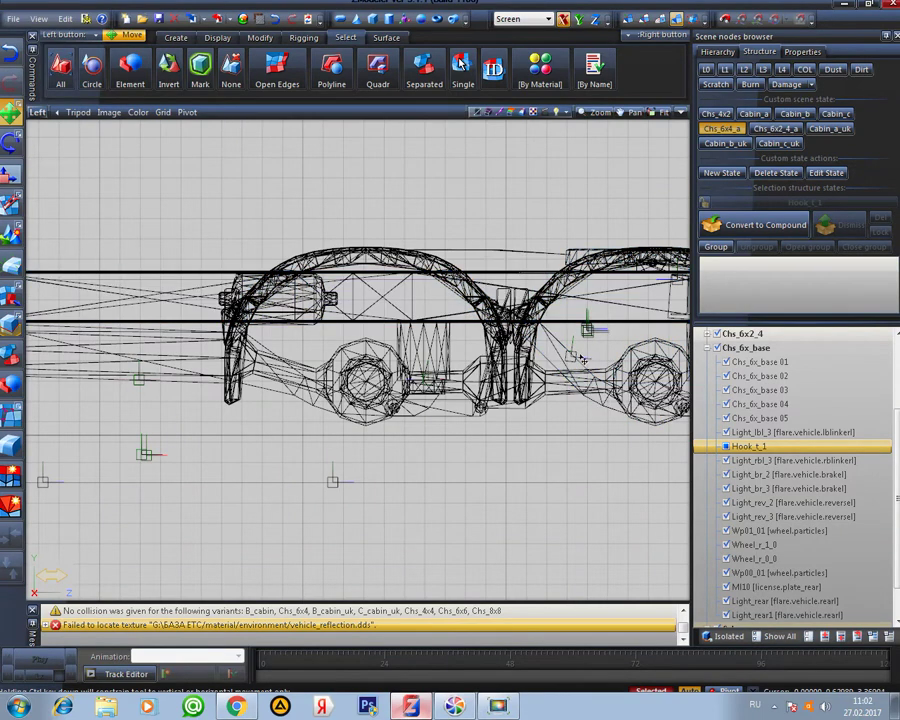
pyautogui.moveTo(548, 436); pyautogui.dragTo(492, 448, button='middle')
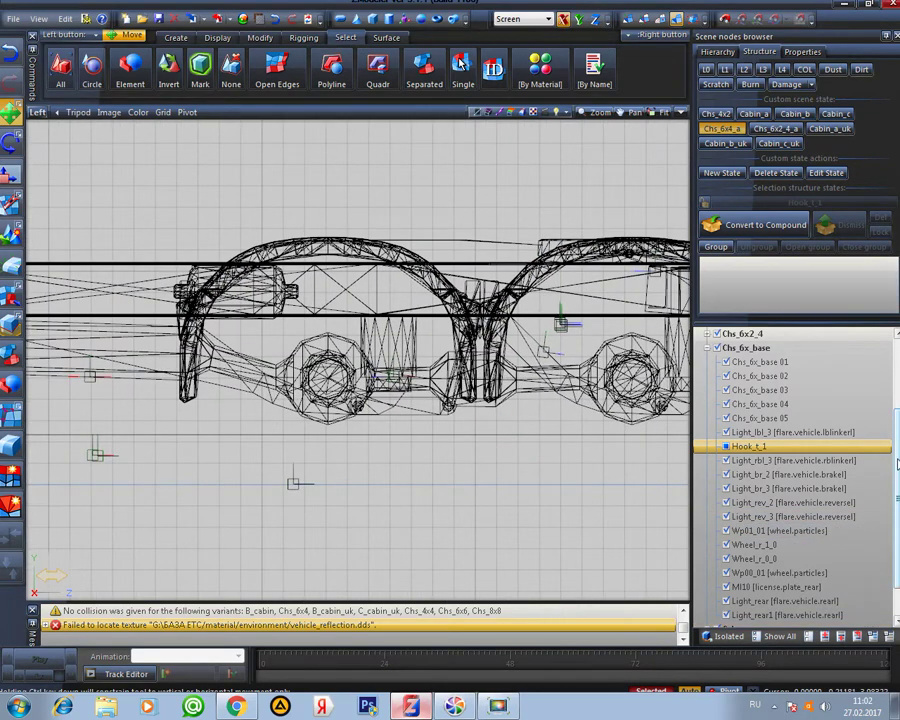
# Isolate the Wheel_r_1_0 and Wheel_r_0_0 dummies to select both, and restore the full chassis display
pyautogui.moveTo(897, 462); pyautogui.dragTo(897, 505)
pyautogui.click(755, 502)
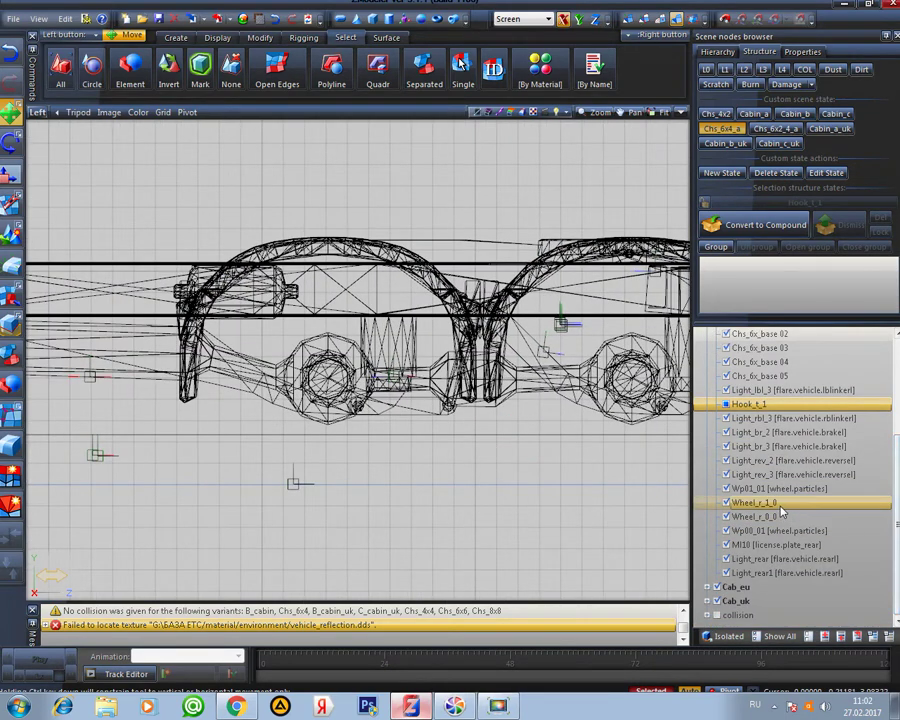
pyautogui.click(740, 642)
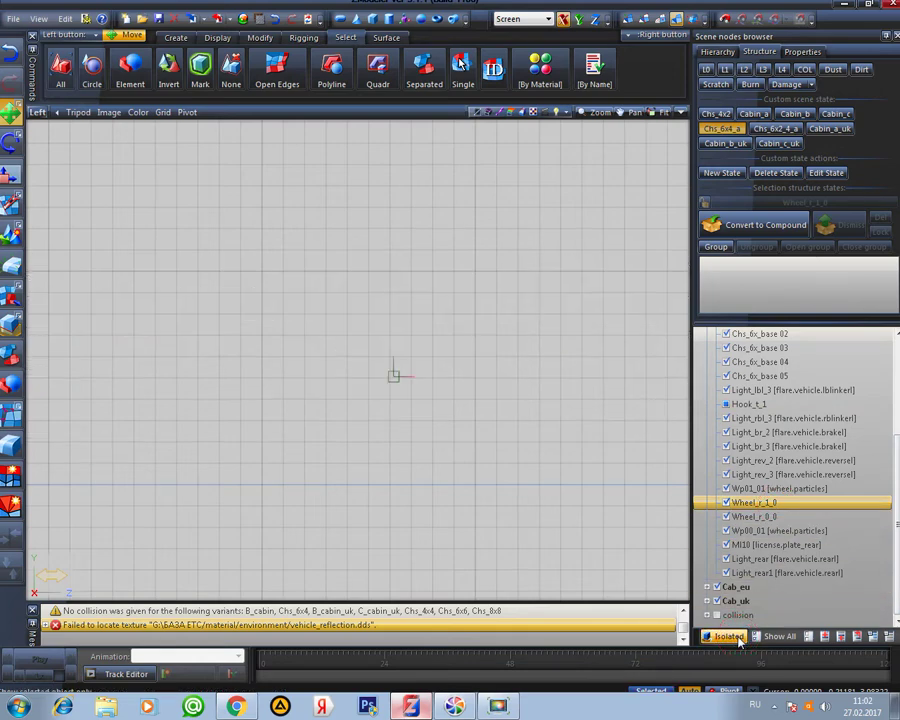
pyautogui.click(757, 516)
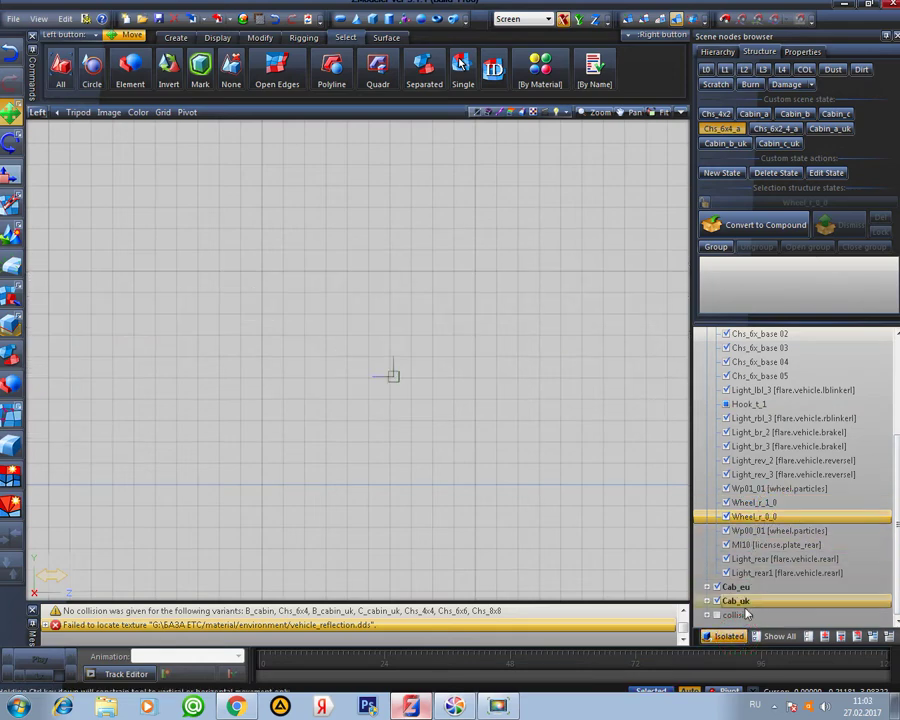
pyautogui.click(737, 637)
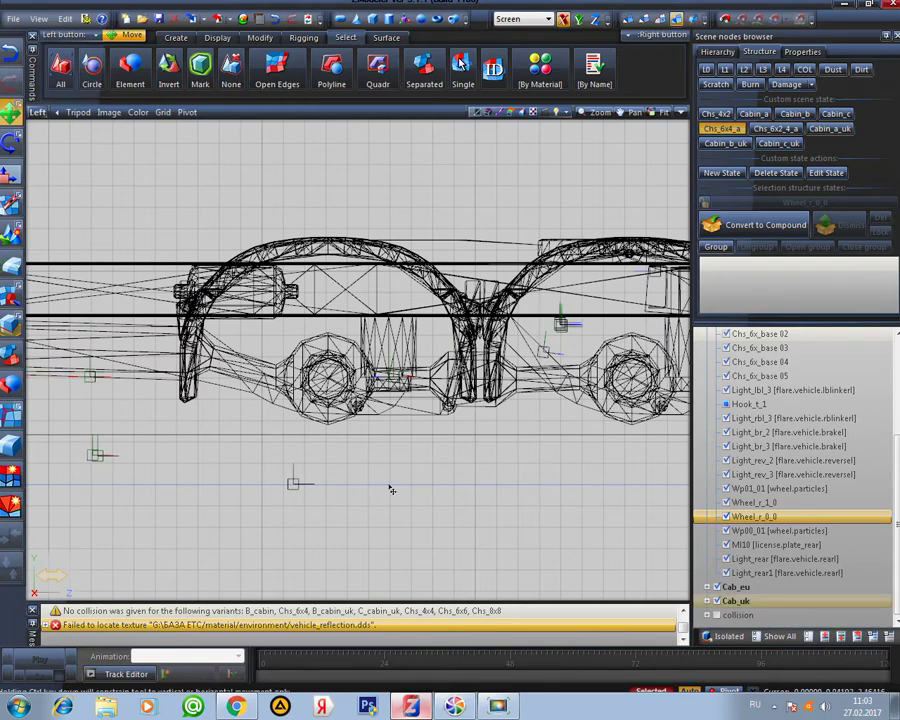
pyautogui.click(728, 637)
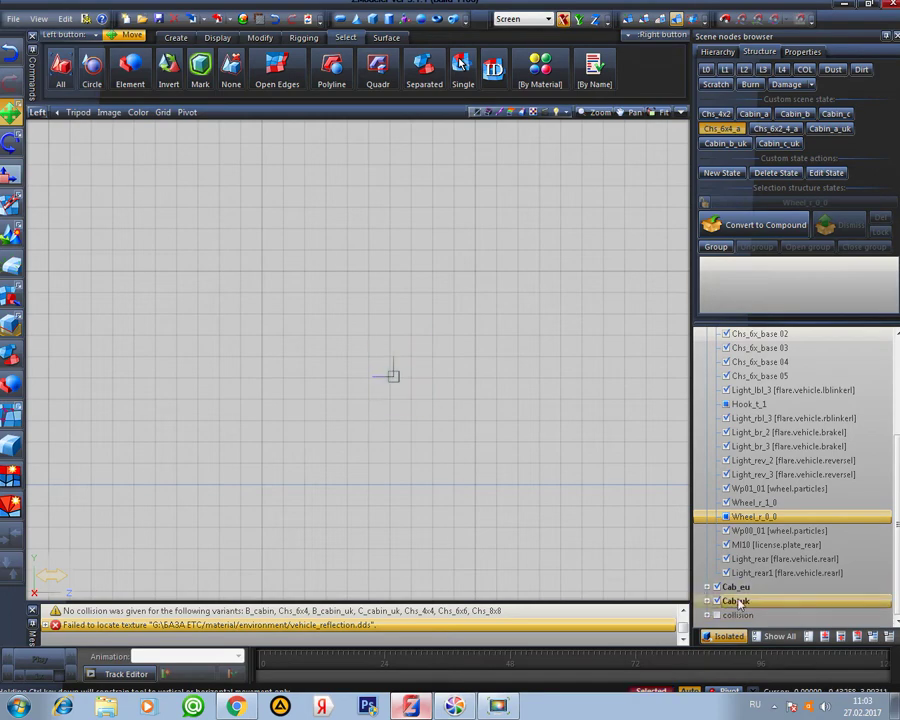
pyautogui.click(762, 503)
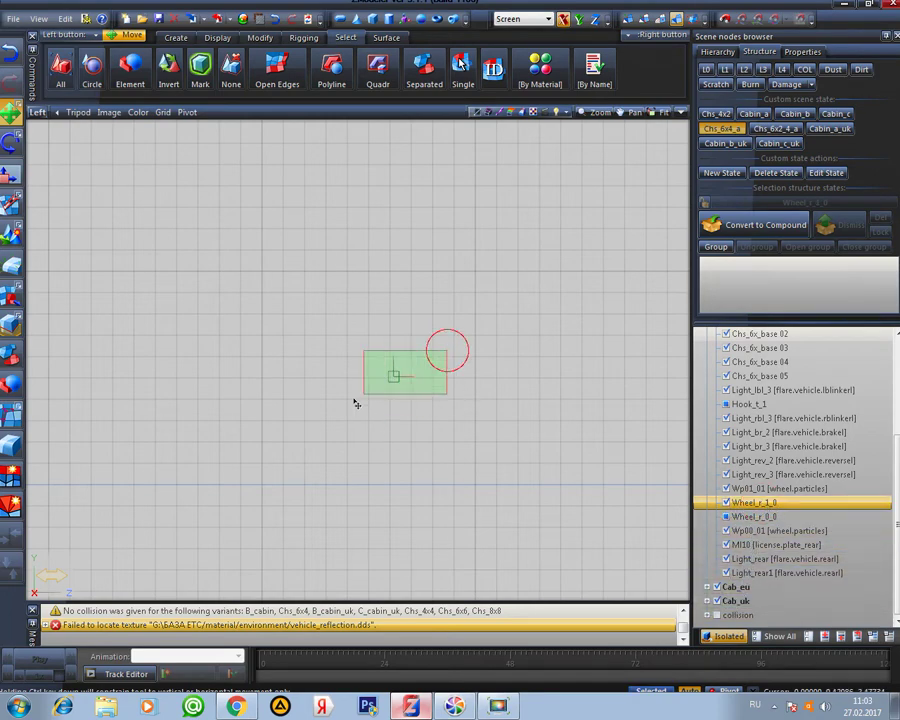
pyautogui.click(727, 637)
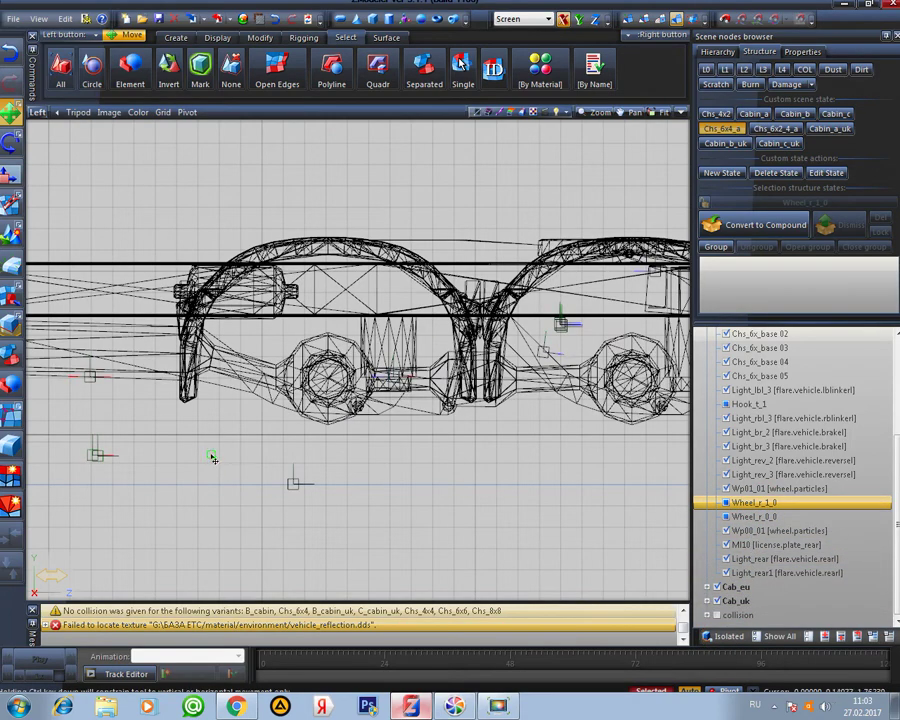
# Add the other rear wheel dummies to the selection and move them all rearward onto the hubs of the two rear axles
pyautogui.moveTo(212, 456); pyautogui.dragTo(468, 484, button='middle')
pyautogui.click(260, 37)
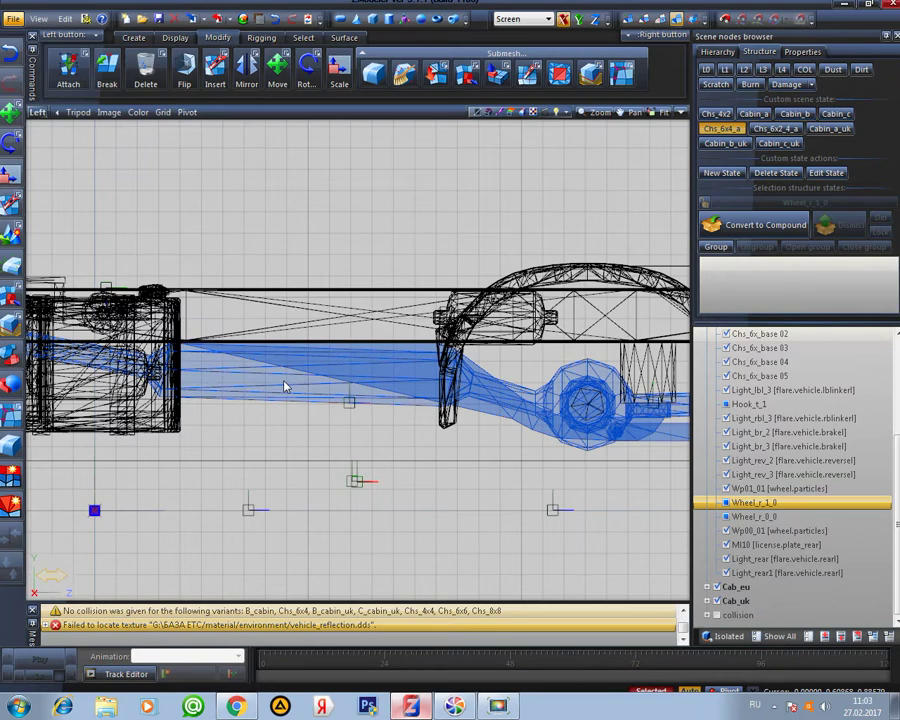
pyautogui.keyDown('shift'); pyautogui.moveTo(285, 388); pyautogui.dragTo(394, 446); pyautogui.keyUp('shift')
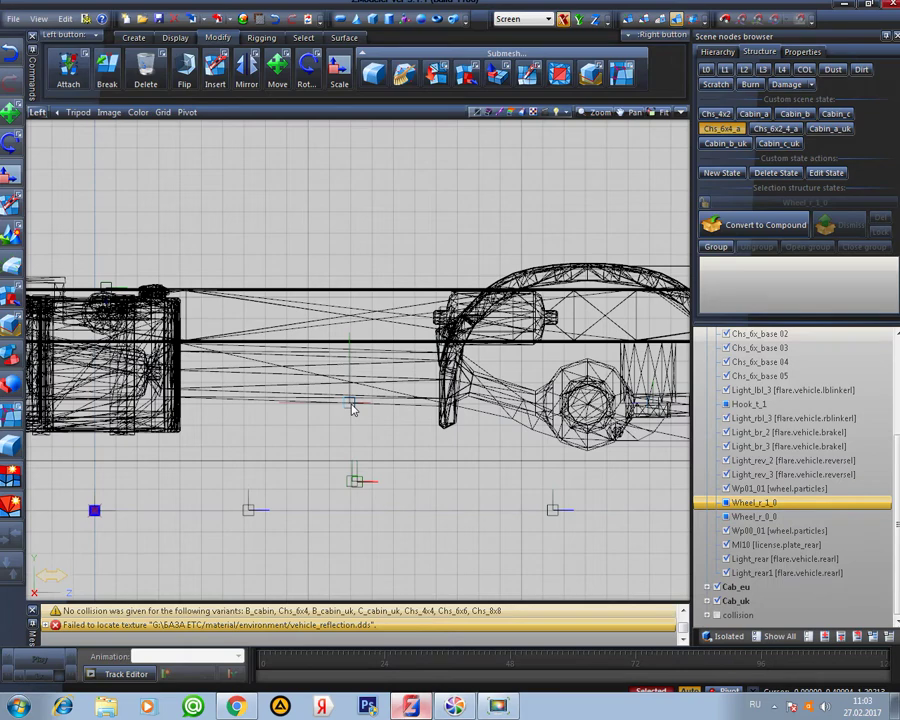
pyautogui.moveTo(514, 452); pyautogui.dragTo(333, 429, button='middle')
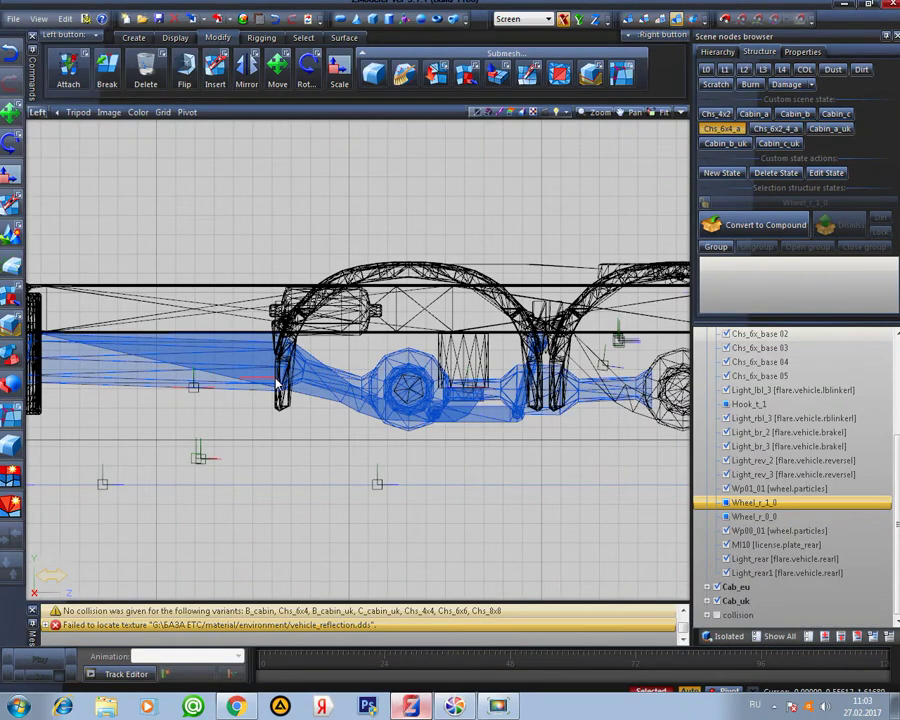
pyautogui.click(277, 68)
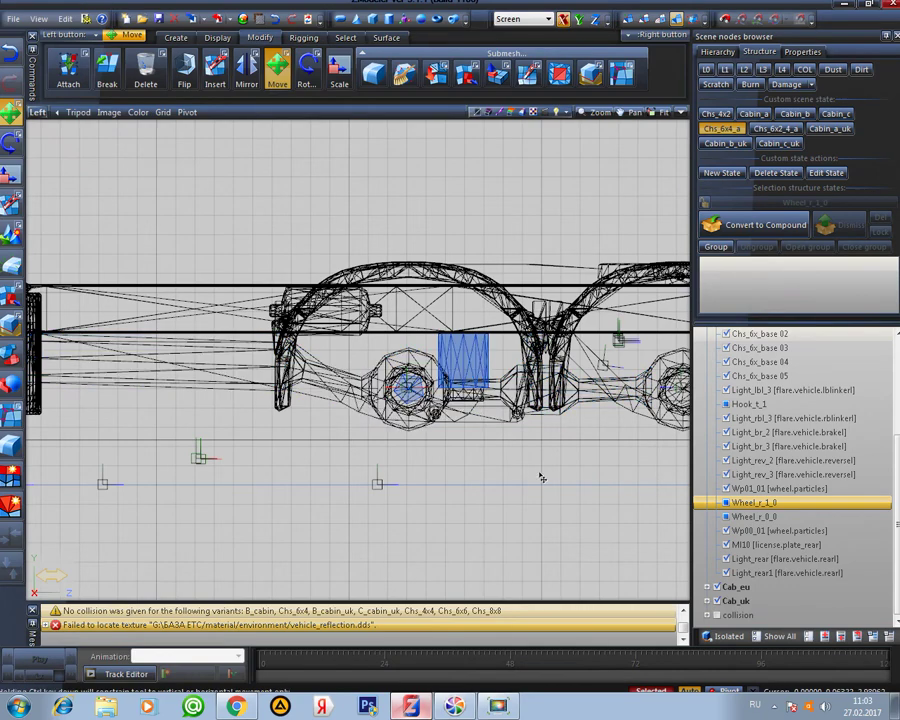
pyautogui.moveTo(541, 477); pyautogui.dragTo(376, 460, button='middle')
pyautogui.scroll(-3, 376, 460)
pyautogui.click(681, 113)
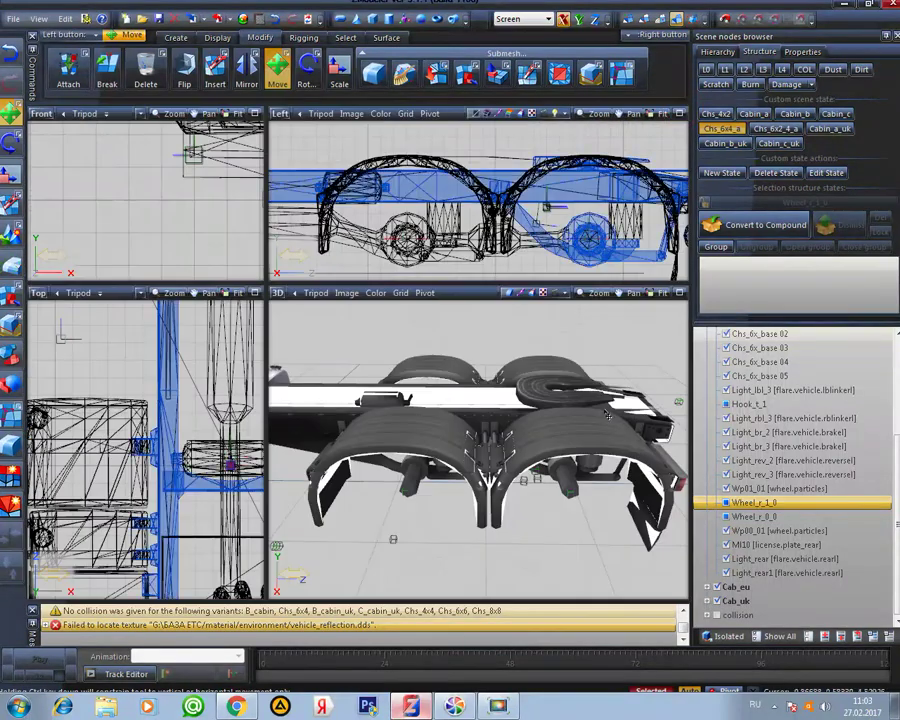
pyautogui.moveTo(467, 393); pyautogui.dragTo(645, 386, button='middle')
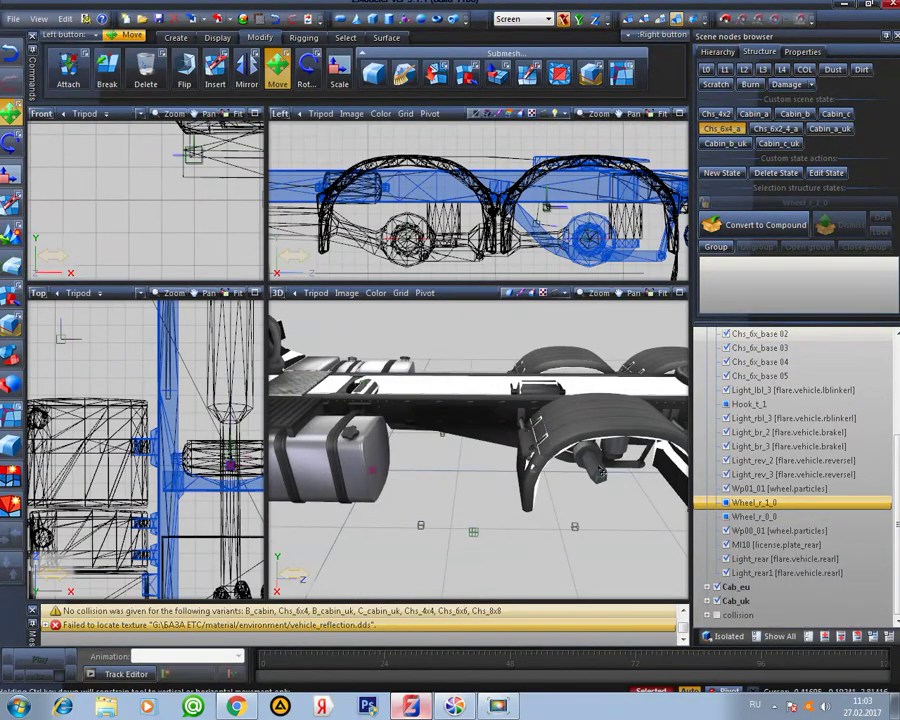
pyautogui.moveTo(623, 514); pyautogui.dragTo(619, 428, button='middle')
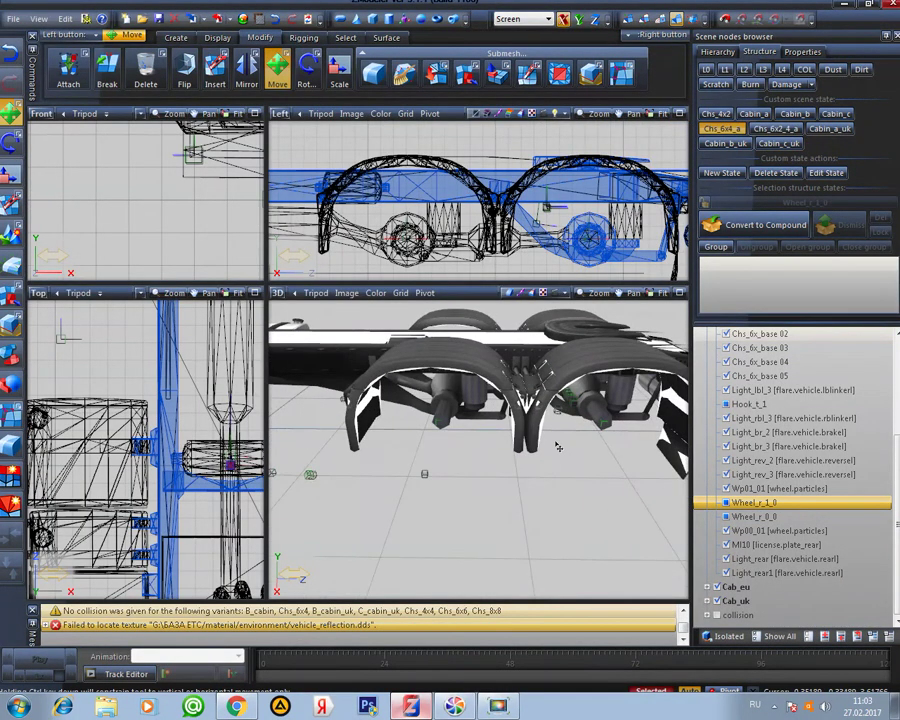
# In the enlarged Left view, select the rear light flare dummies and the MI10 license plate dummy ahead of the rearmost axle
pyautogui.hotkey('alt', 'w')
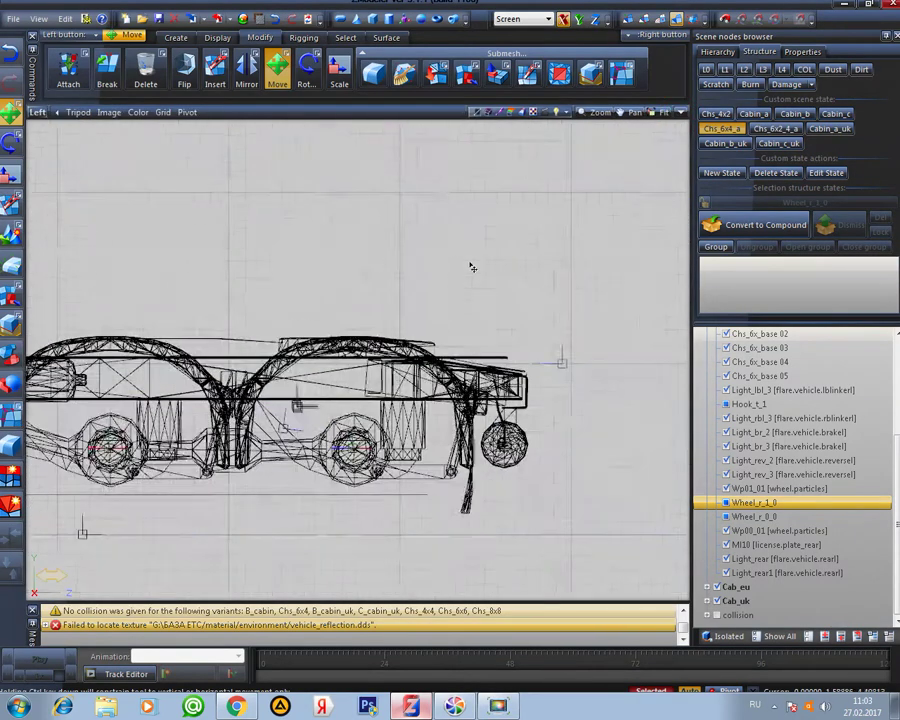
pyautogui.scroll(8, 472, 267)
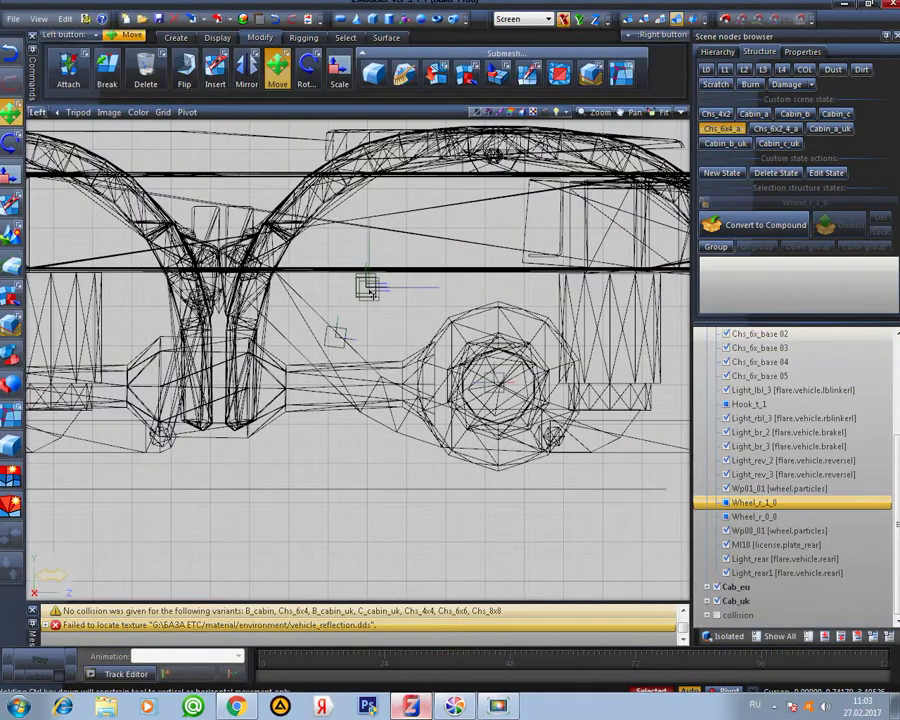
pyautogui.scroll(3, 368, 289)
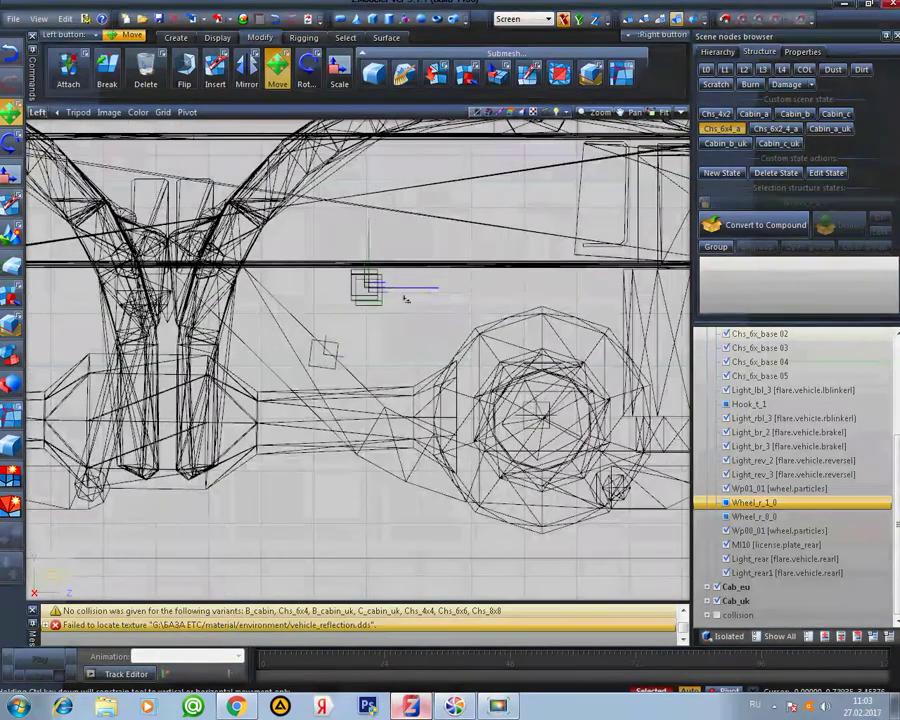
pyautogui.moveTo(402, 274); pyautogui.dragTo(348, 320)
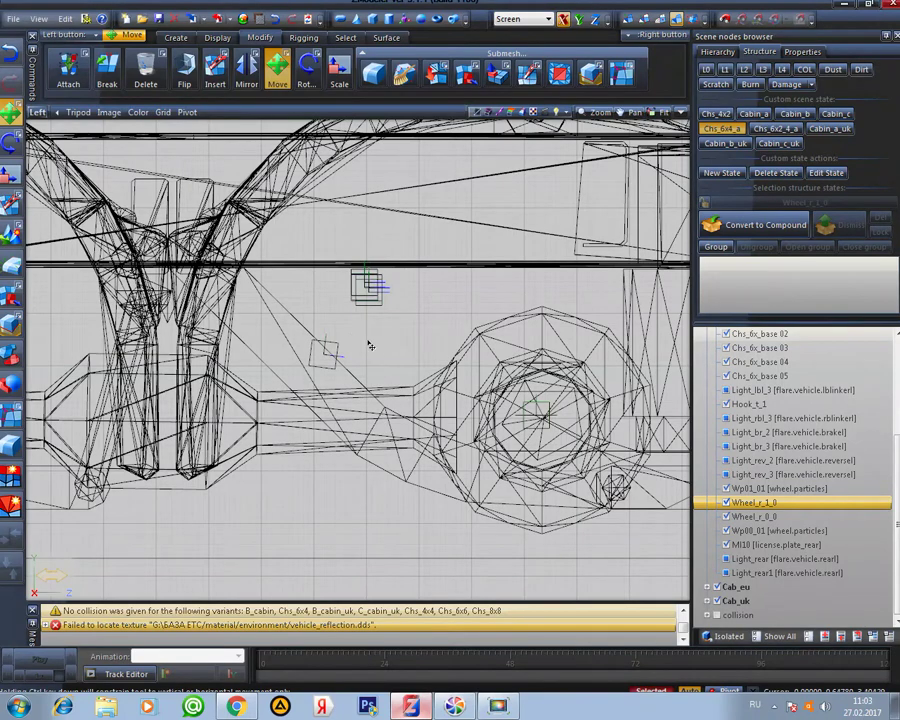
pyautogui.click(278, 84)
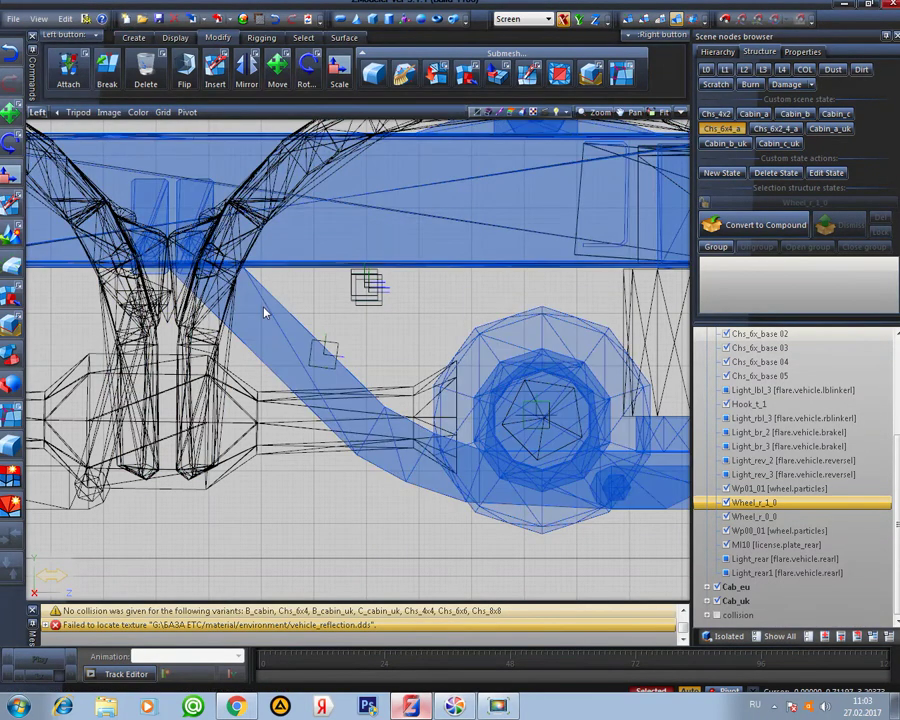
pyautogui.keyDown('shift'); pyautogui.moveTo(305, 323); pyautogui.dragTo(371, 391); pyautogui.keyUp('shift')
pyautogui.click(279, 72)
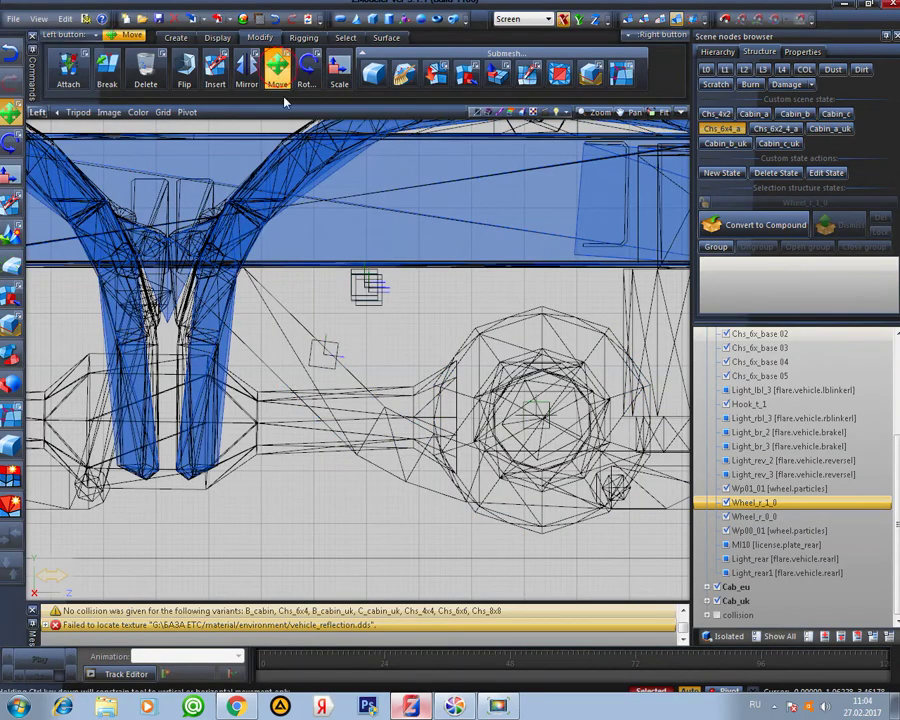
# Move the selected light and license plate dummies rearward to the tail-light housings at the frame's end
pyautogui.moveTo(460, 305); pyautogui.dragTo(264, 310, button='middle')
pyautogui.scroll(-3, 314, 278)
pyautogui.scroll(-1, 314, 278)
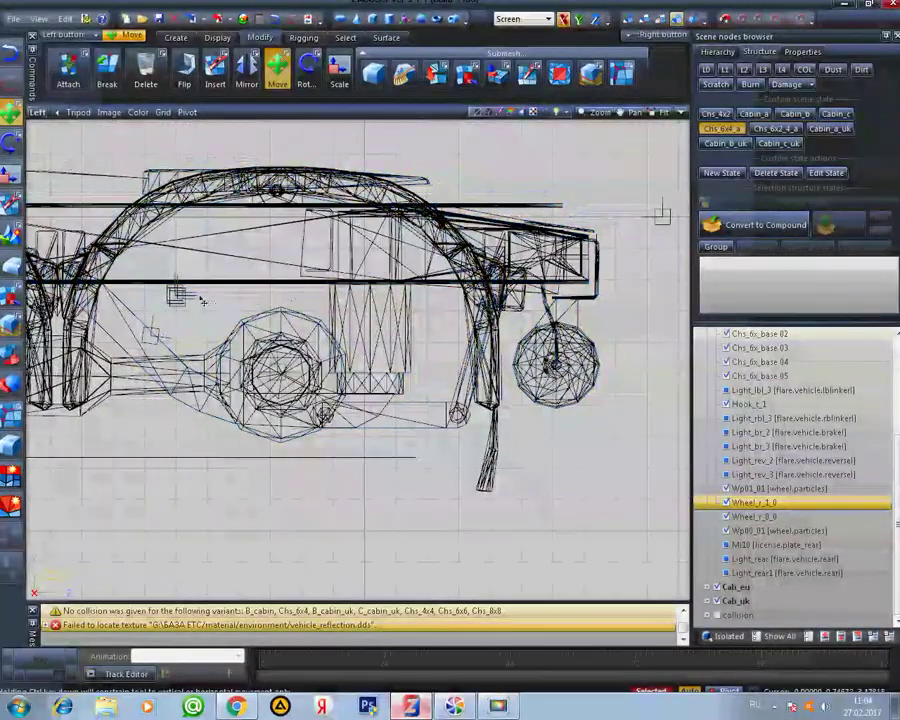
pyautogui.moveTo(211, 306); pyautogui.dragTo(393, 306)
pyautogui.scroll(3, 660, 214)
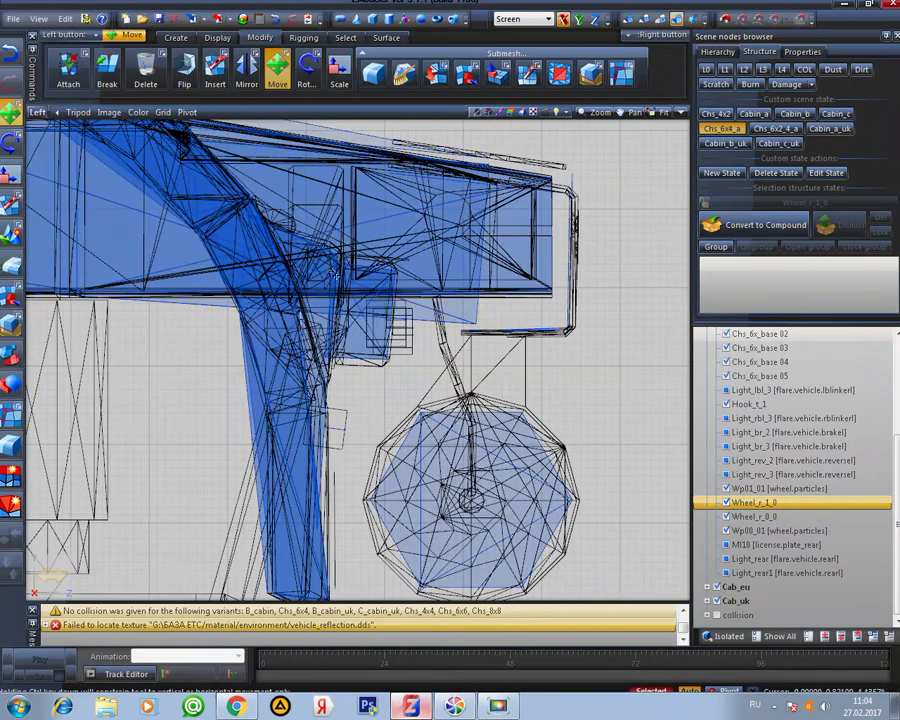
# Nudge the light and license plate dummies slightly forward and check their fit against the tail-light housings in 3D
pyautogui.click(680, 113)
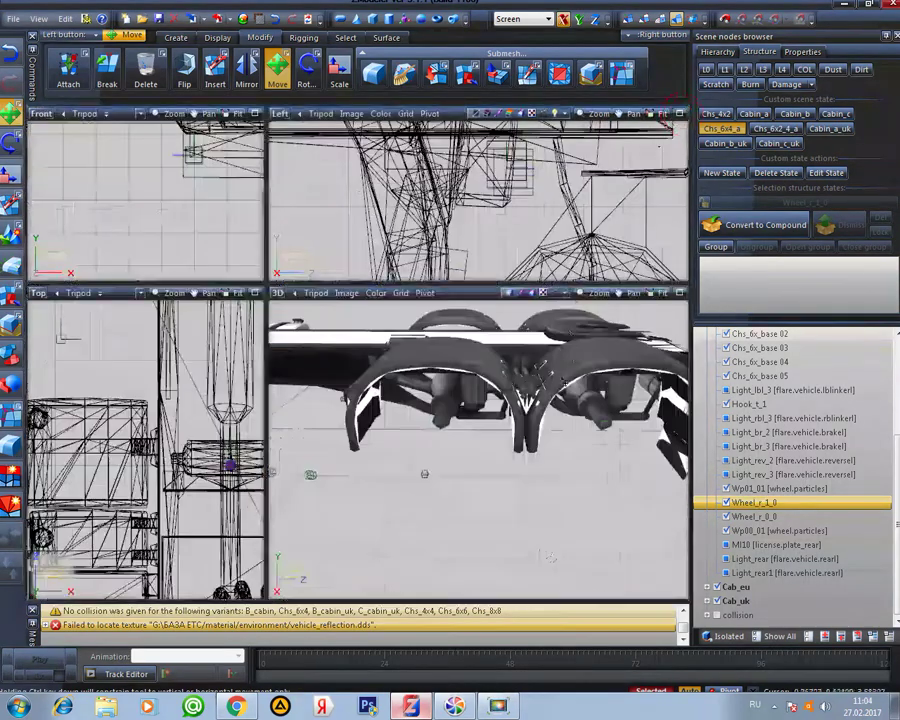
pyautogui.moveTo(468, 366); pyautogui.dragTo(418, 412, button='middle')
pyautogui.scroll(5, 535, 400)
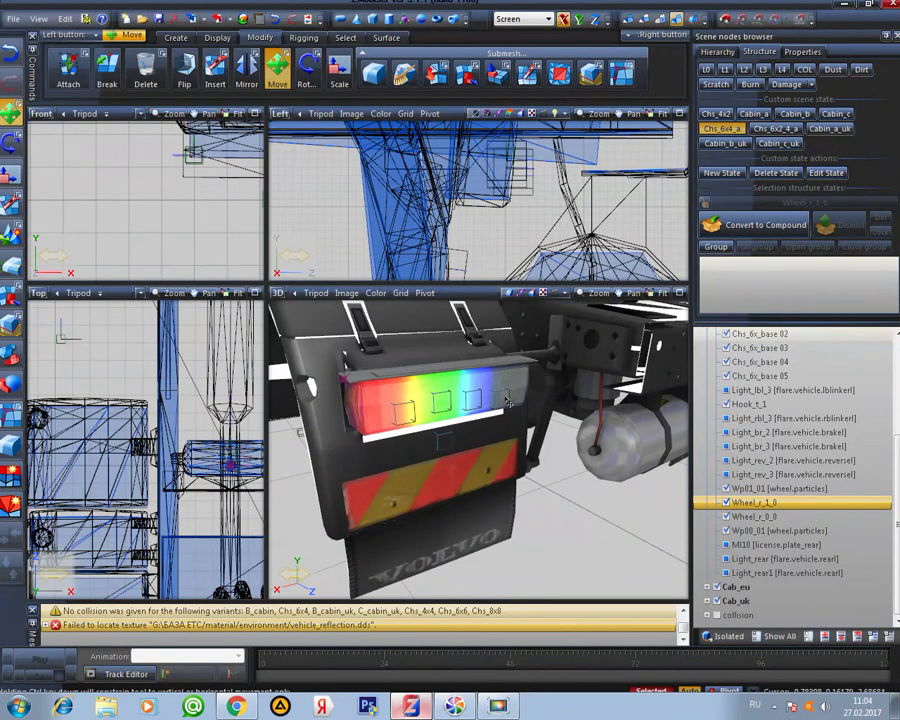
pyautogui.moveTo(507, 401); pyautogui.dragTo(522, 421, button='middle')
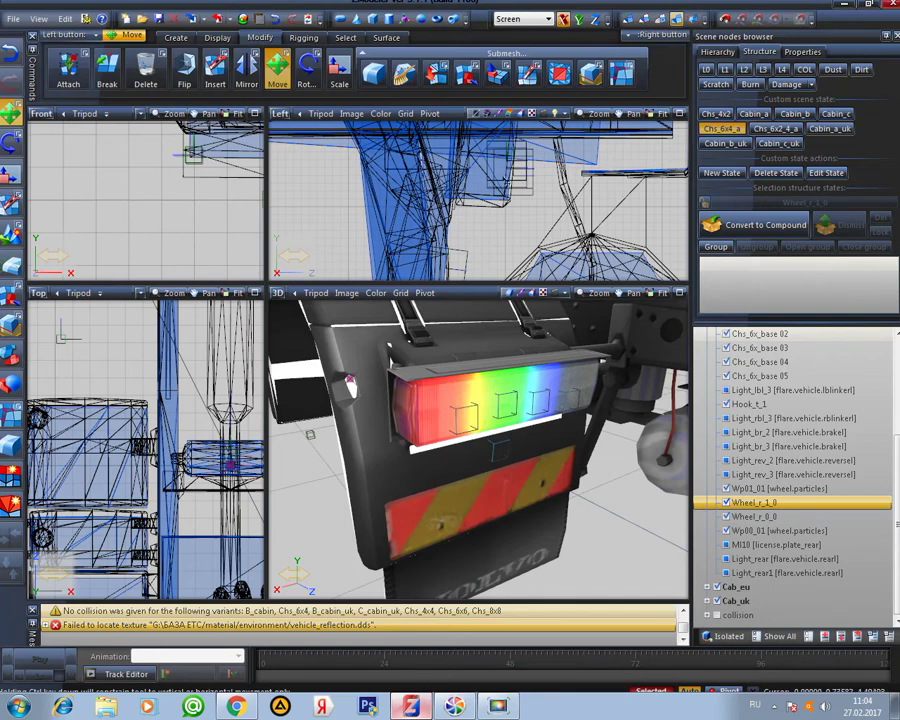
pyautogui.click(510, 178)
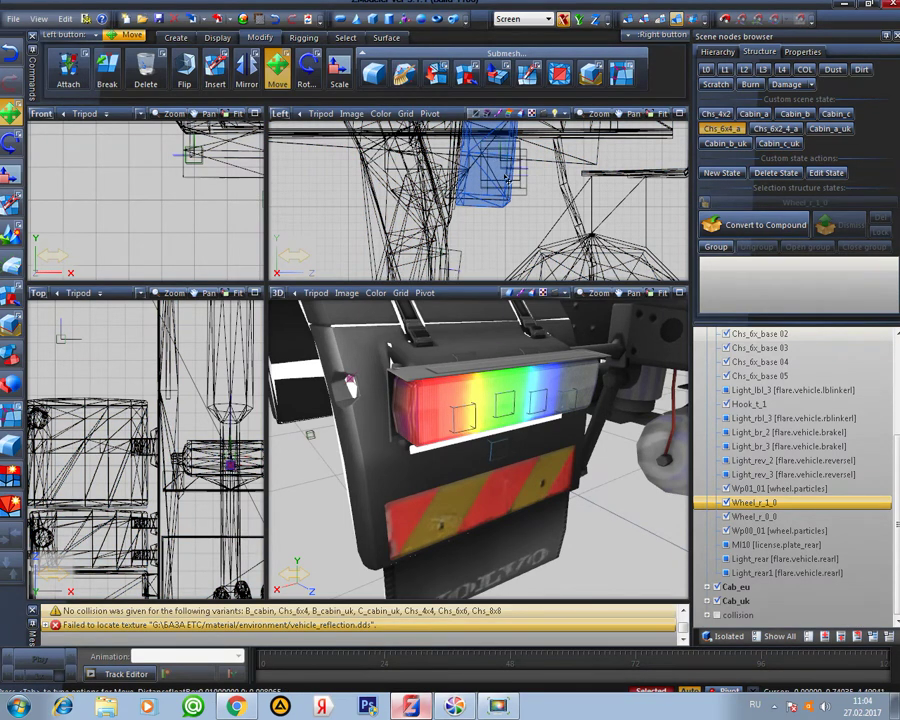
pyautogui.moveTo(490, 420); pyautogui.dragTo(537, 425, button='middle')
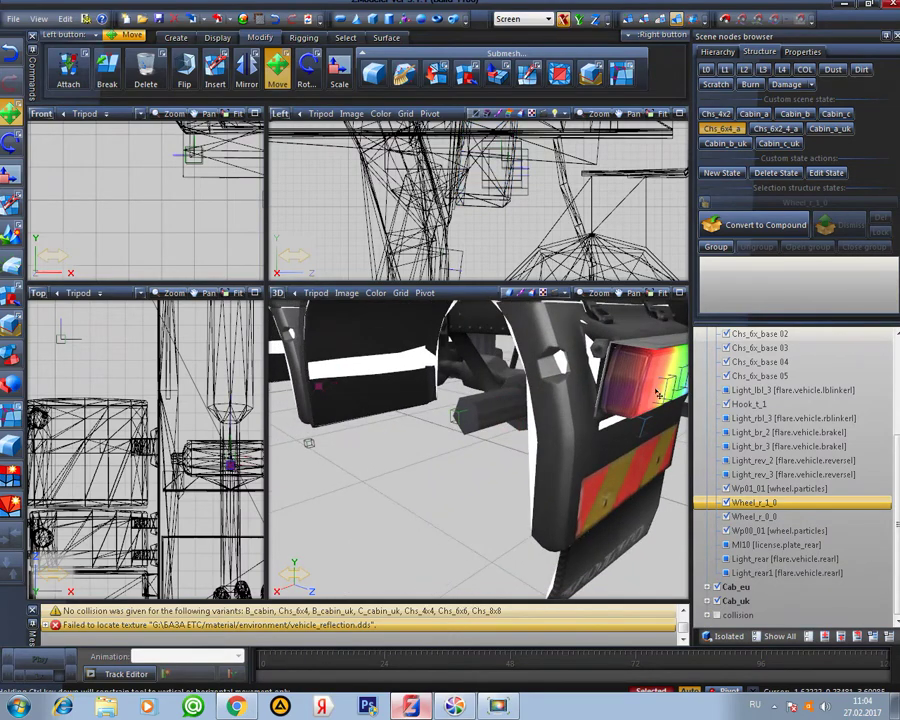
pyautogui.moveTo(642, 408); pyautogui.dragTo(412, 418, button='middle')
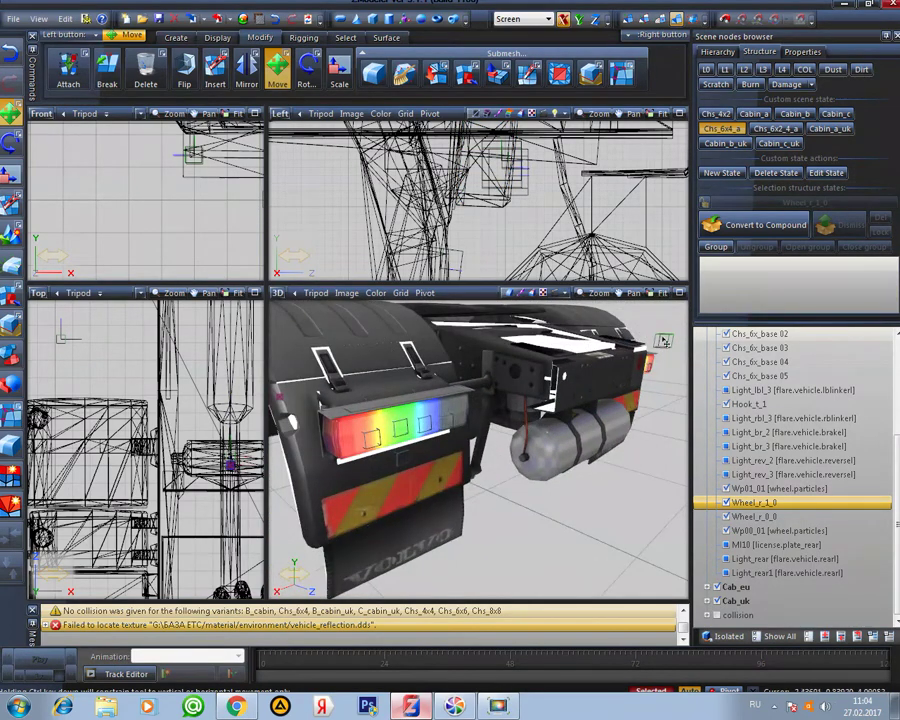
pyautogui.click(679, 293)
pyautogui.moveTo(639, 374); pyautogui.dragTo(540, 383, button='middle')
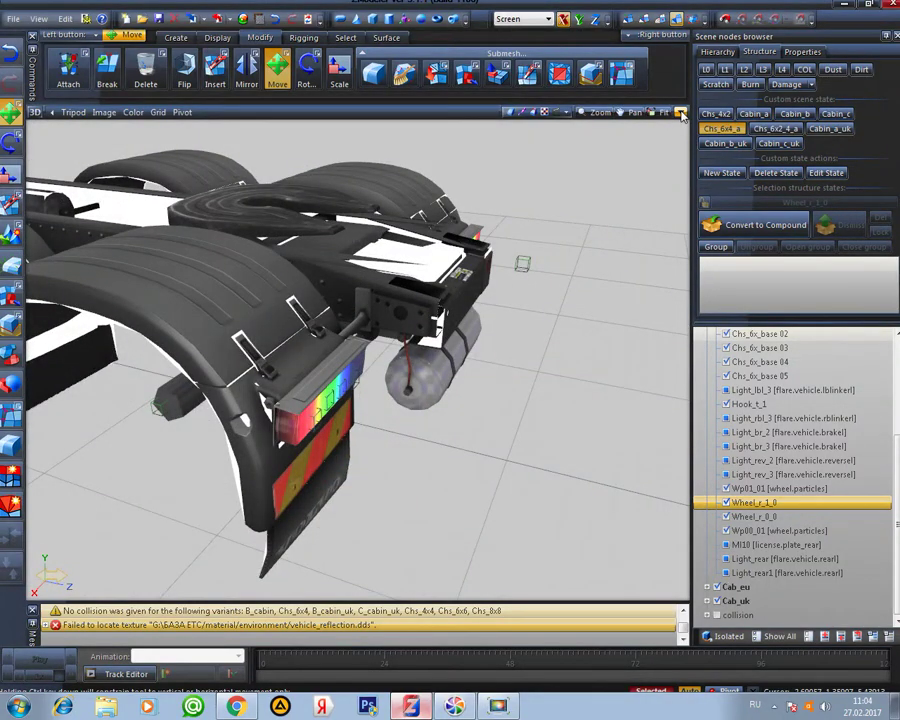
pyautogui.click(680, 113)
# Select the Hook_t_1 dummy behind the frame's end and move it forward to the centre of the fifth-wheel coupling
pyautogui.click(680, 114)
pyautogui.moveTo(598, 188); pyautogui.dragTo(416, 315, button='middle')
pyautogui.scroll(-3, 416, 315)
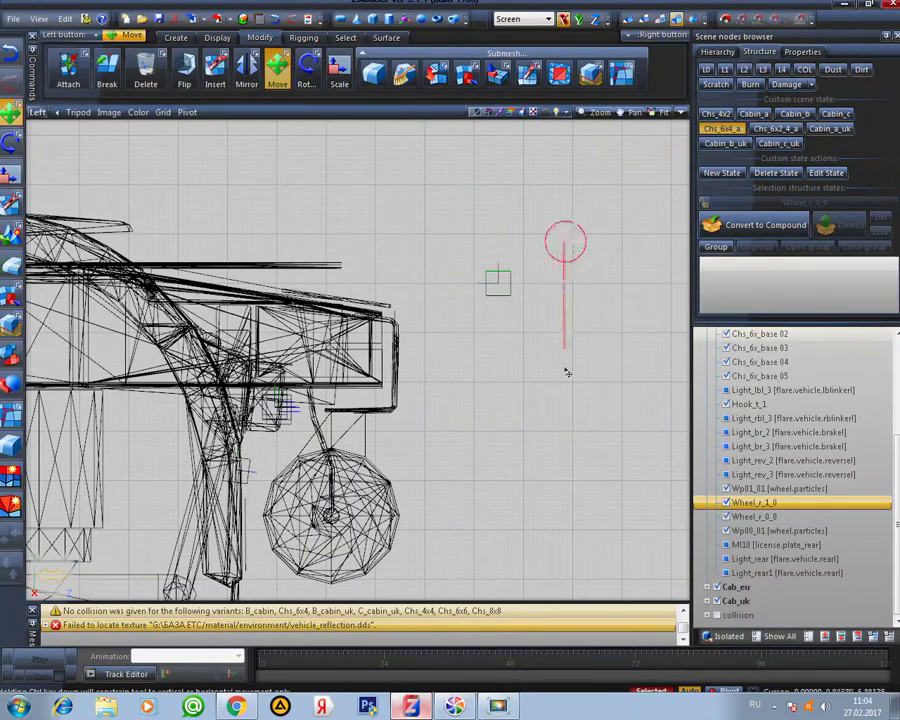
pyautogui.moveTo(501, 363); pyautogui.dragTo(610, 371, button='middle')
pyautogui.scroll(-1, 610, 371)
pyautogui.scroll(-3, 607, 374)
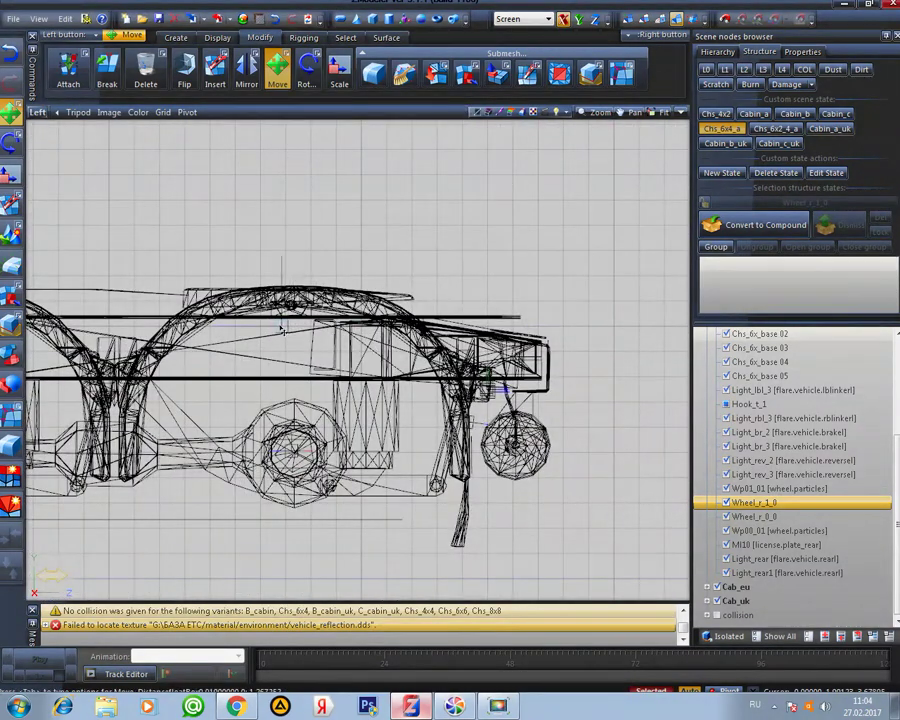
# Examine the lengthened chassis, axles, coupling and repositioned dummies from several angles in the enlarged 3D viewport
pyautogui.click(680, 113)
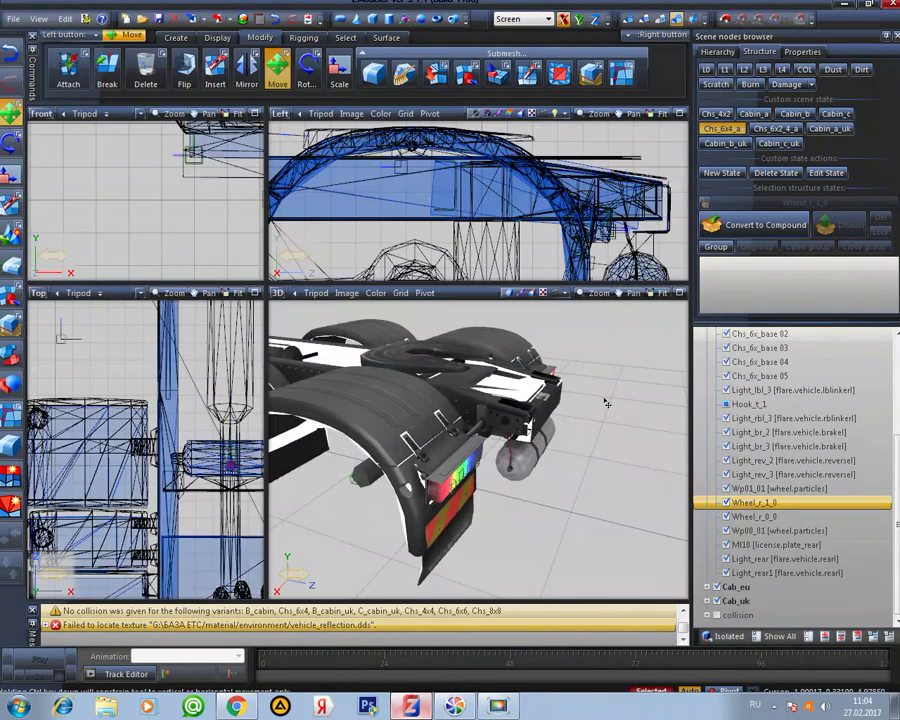
pyautogui.click(680, 296)
pyautogui.scroll(-4, 360, 355)
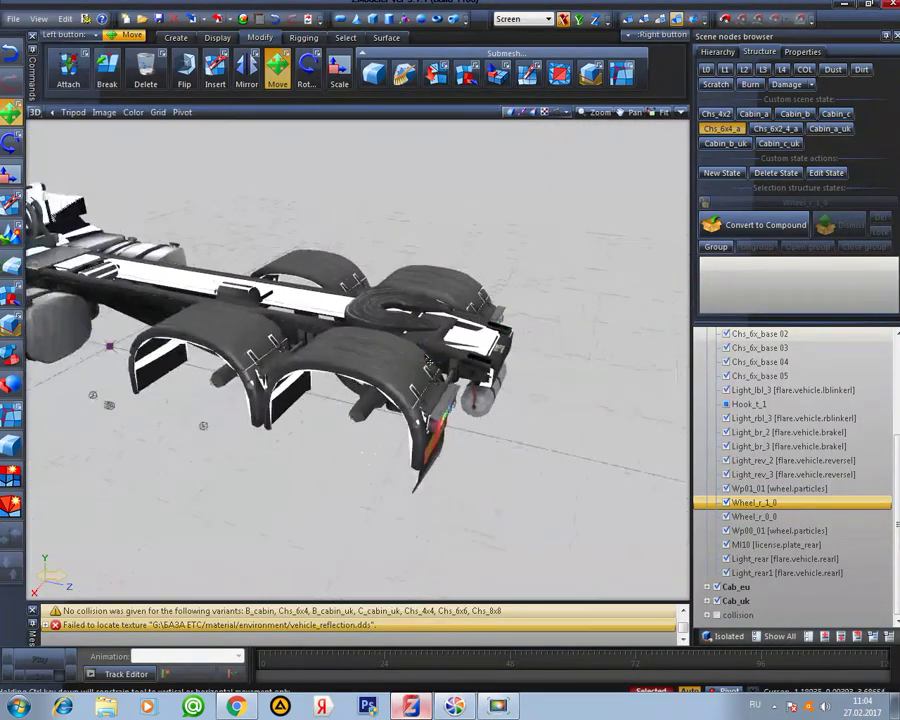
pyautogui.moveTo(407, 337); pyautogui.dragTo(398, 375, button='middle')
pyautogui.scroll(3, 440, 362)
pyautogui.moveTo(455, 390); pyautogui.dragTo(544, 371, button='middle')
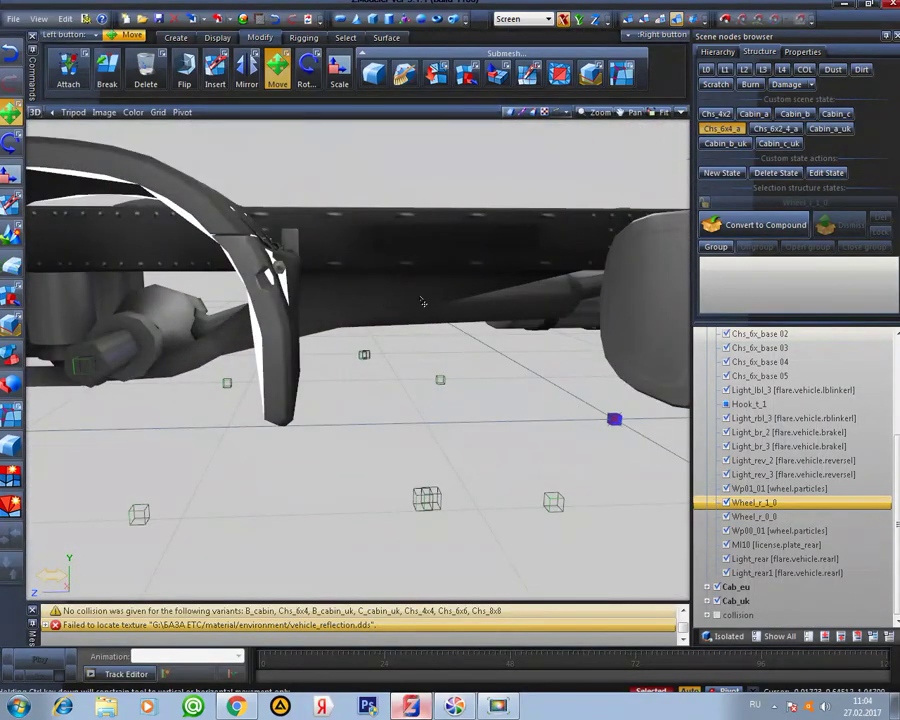
pyautogui.moveTo(423, 302); pyautogui.dragTo(534, 360, button='middle')
pyautogui.scroll(-10, 368, 359)
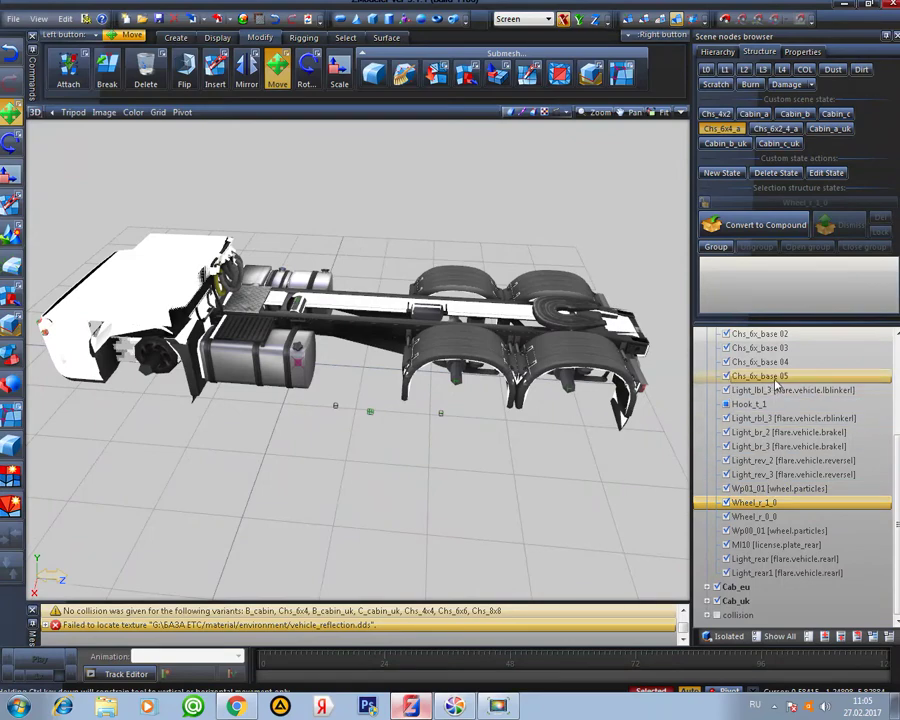
# Isolate the chassis parts Chs_6x_base 05, 04, 03 and 02 one after another and examine which geometry each contains
pyautogui.click(775, 379)
pyautogui.click(736, 637)
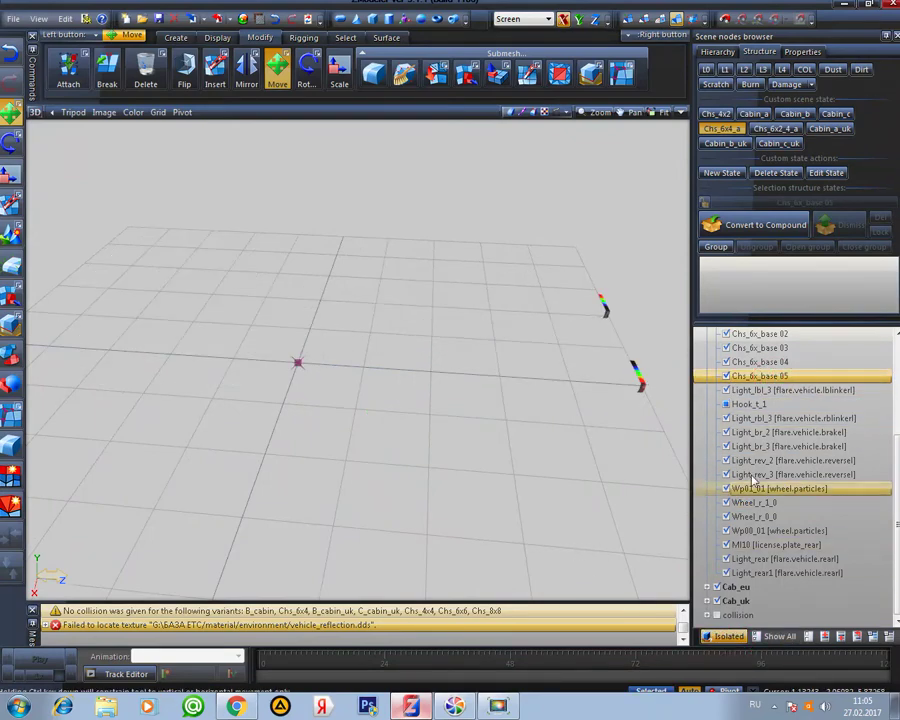
pyautogui.click(760, 361)
pyautogui.moveTo(420, 440); pyautogui.dragTo(350, 297, button='middle')
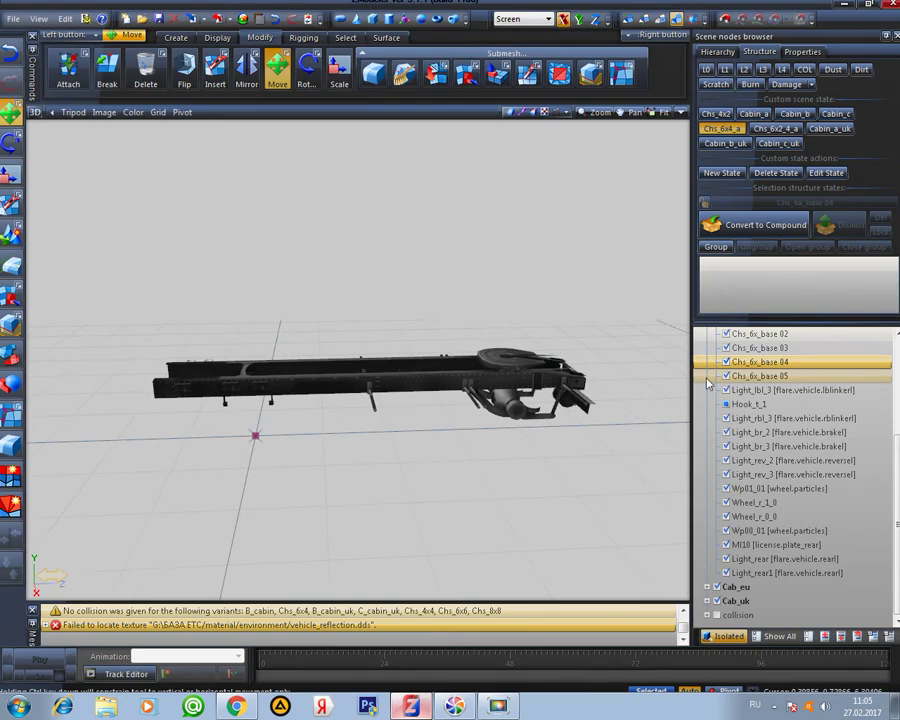
pyautogui.click(773, 349)
pyautogui.keyDown('ctrl'); pyautogui.click(742, 361); pyautogui.keyUp('ctrl')
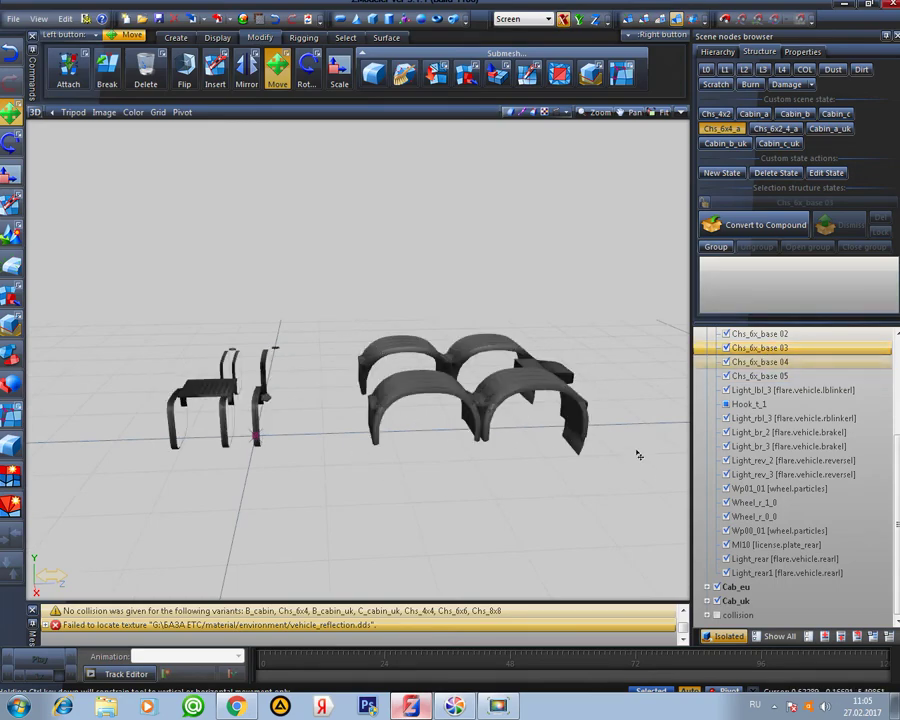
pyautogui.click(772, 336)
pyautogui.moveTo(530, 387); pyautogui.dragTo(323, 294, button='middle')
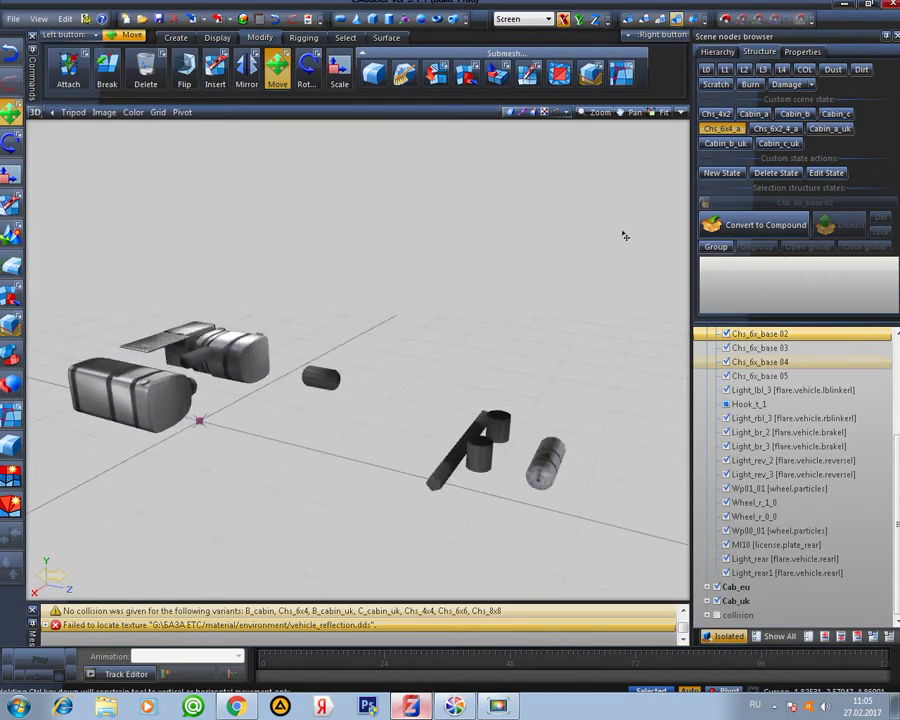
# Turn off isolation and examine the frame section between the fuel tank and the rear fenders up close
pyautogui.click(731, 636)
pyautogui.press('space')
pyautogui.moveTo(530, 562); pyautogui.dragTo(351, 486, button='middle')
pyautogui.moveTo(260, 432); pyautogui.dragTo(372, 407, button='middle')
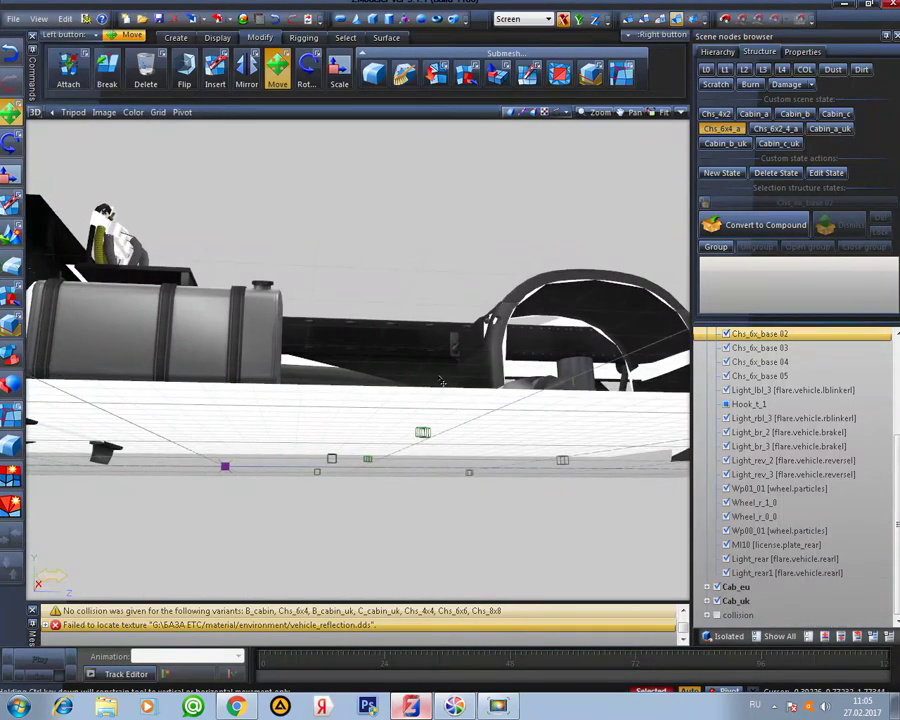
pyautogui.moveTo(441, 381); pyautogui.dragTo(519, 434, button='middle')
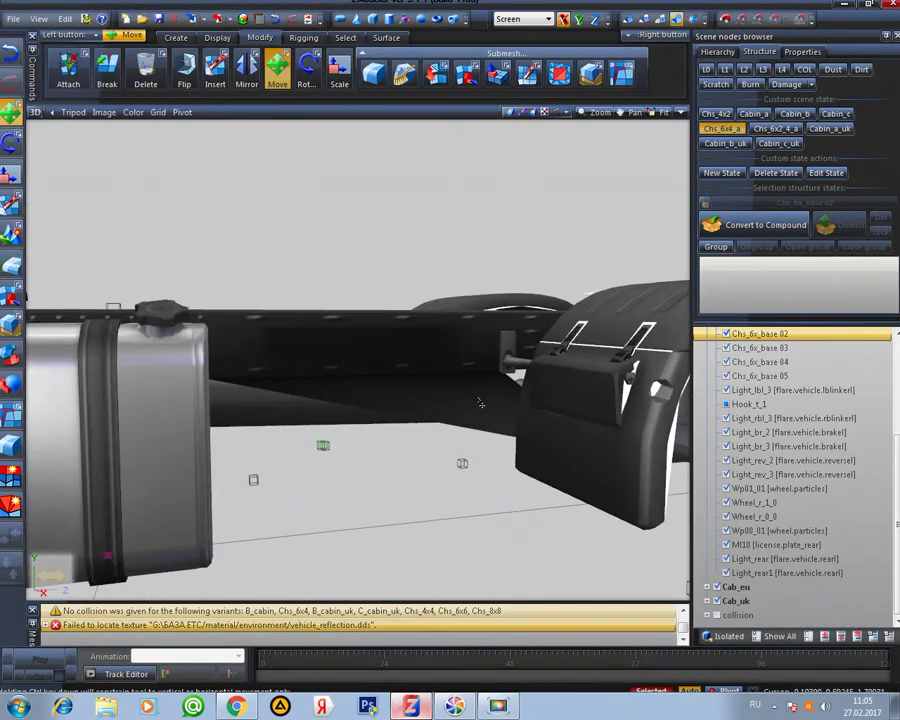
pyautogui.moveTo(480, 403); pyautogui.dragTo(413, 447, button='middle')
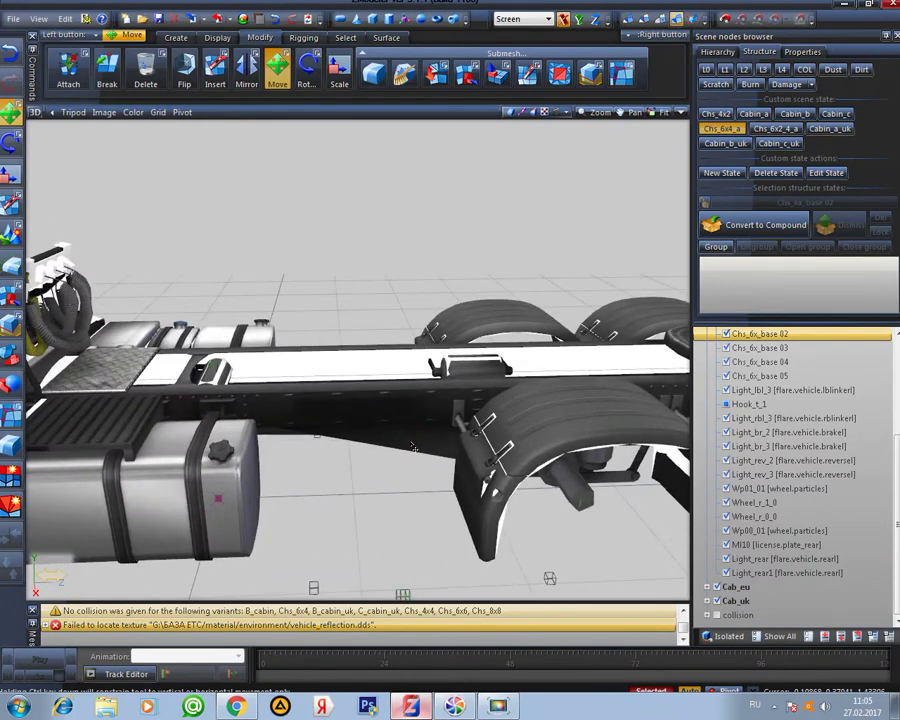
# Examine the complete 6x4 chassis from the side, rear and above, including the fuel tanks, rear axles and fenders
pyautogui.scroll(-3, 414, 447)
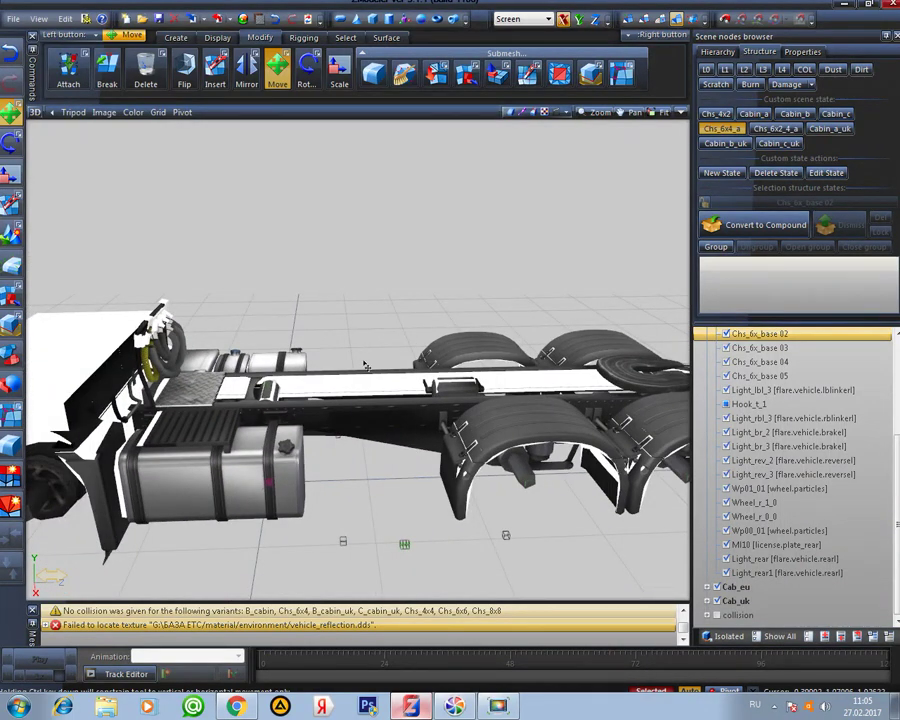
pyautogui.moveTo(377, 340); pyautogui.dragTo(311, 285, button='middle')
pyautogui.scroll(-3, 311, 285)
pyautogui.moveTo(347, 252); pyautogui.dragTo(342, 247, button='middle')
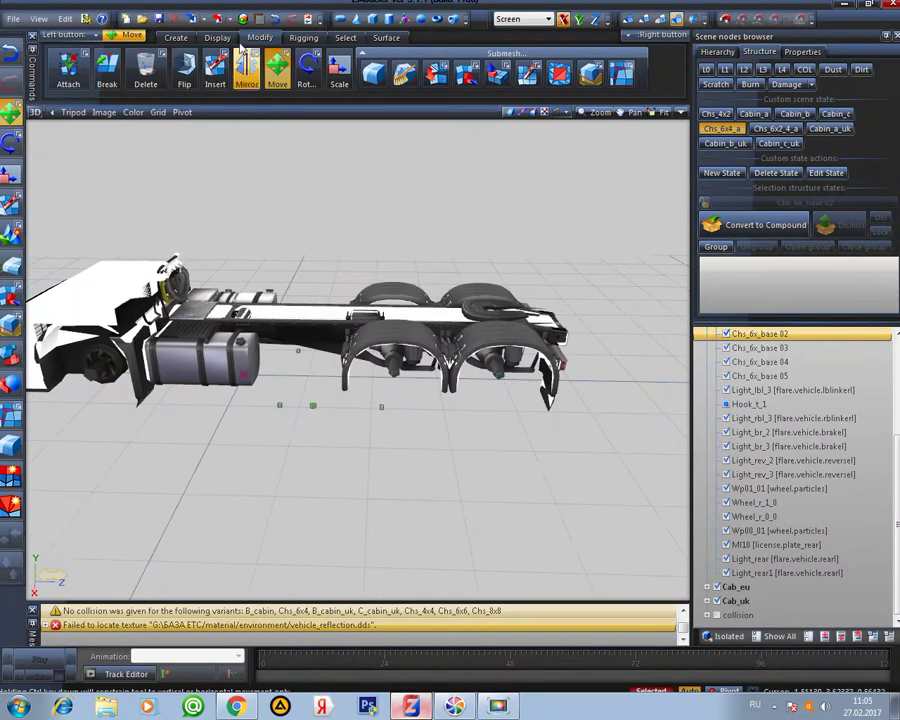
pyautogui.moveTo(261, 237); pyautogui.dragTo(400, 333, button='middle')
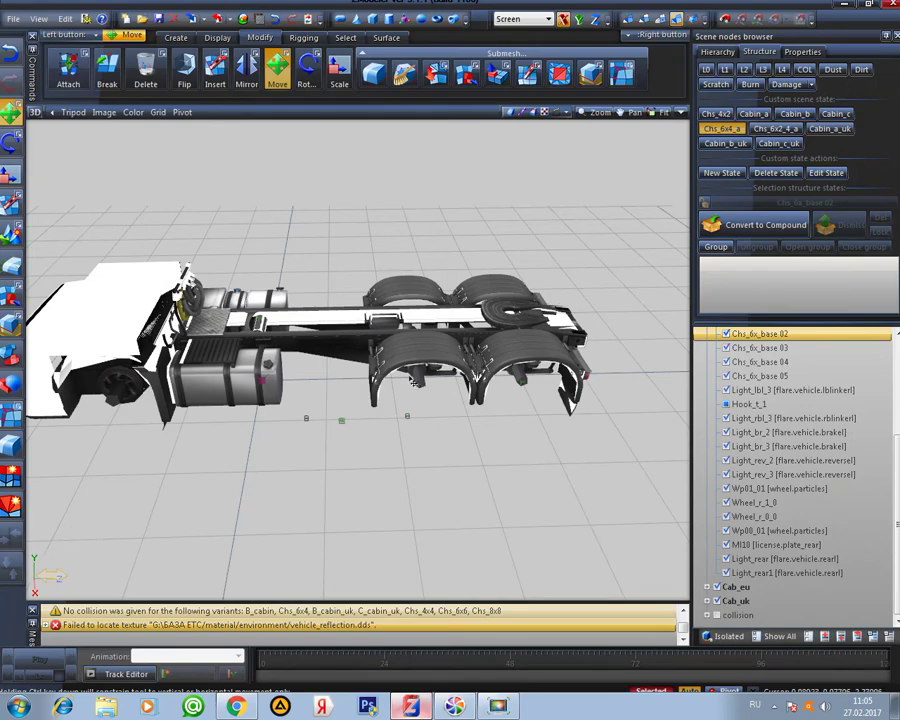
pyautogui.moveTo(335, 369); pyautogui.dragTo(425, 358, button='middle')
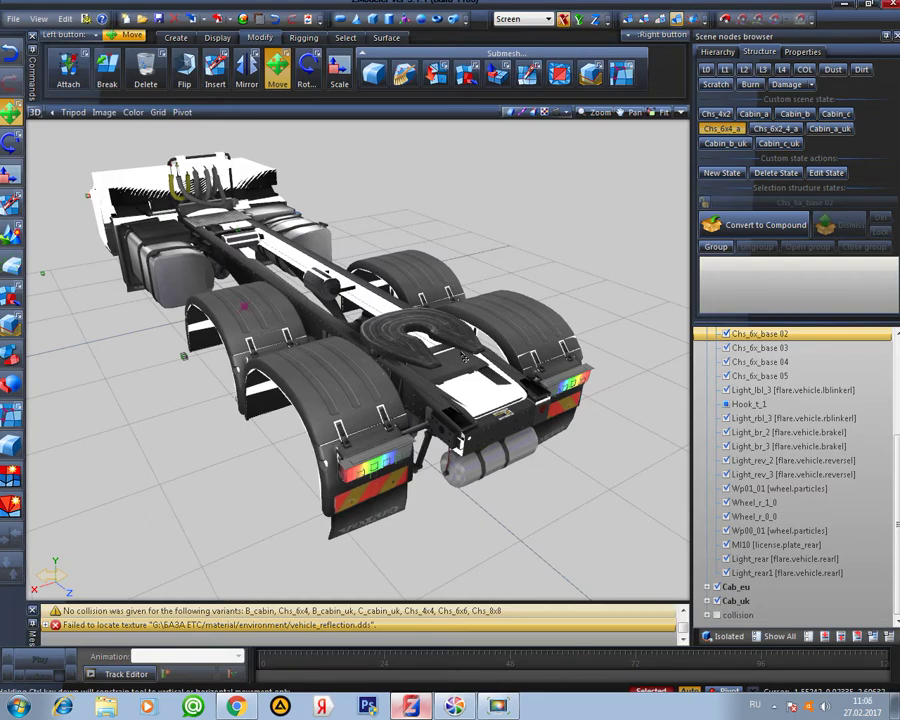
pyautogui.moveTo(301, 292); pyautogui.dragTo(346, 297, button='middle')
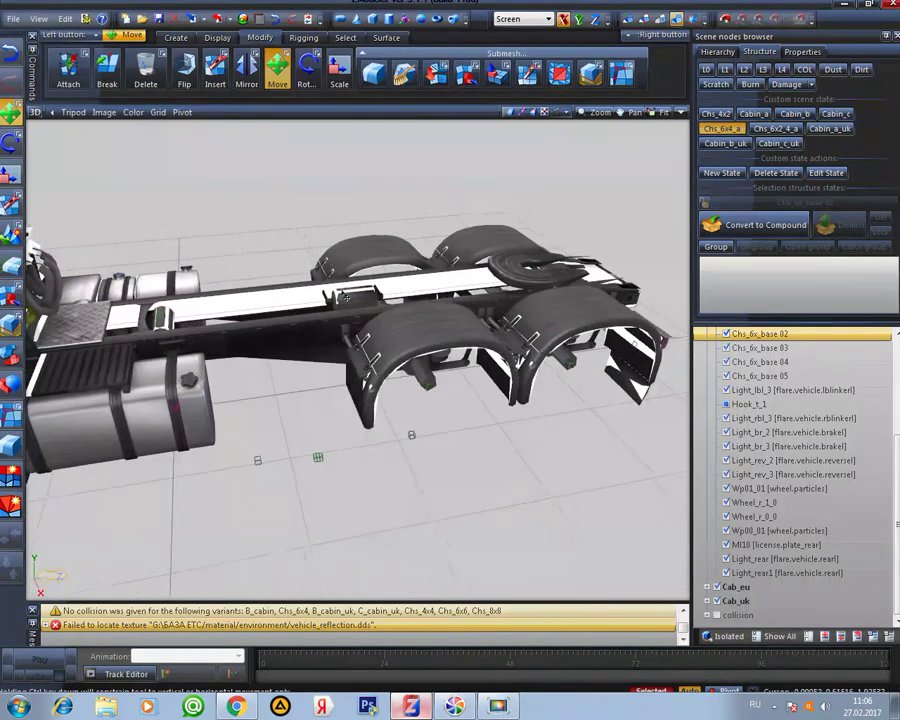
pyautogui.moveTo(392, 334); pyautogui.dragTo(364, 363, button='middle')
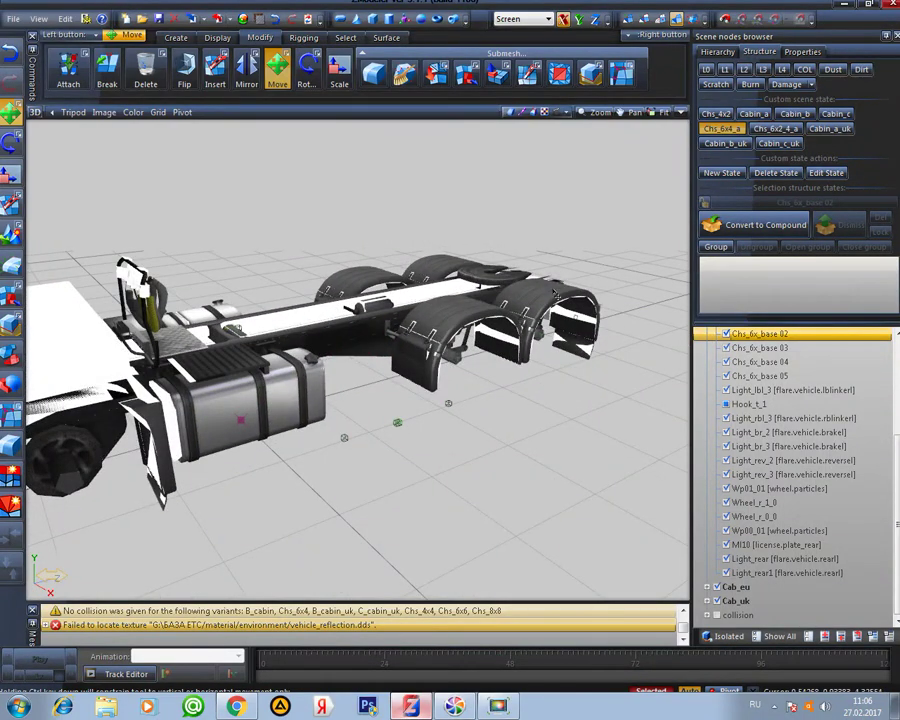
pyautogui.moveTo(369, 274); pyautogui.dragTo(351, 277, button='middle')
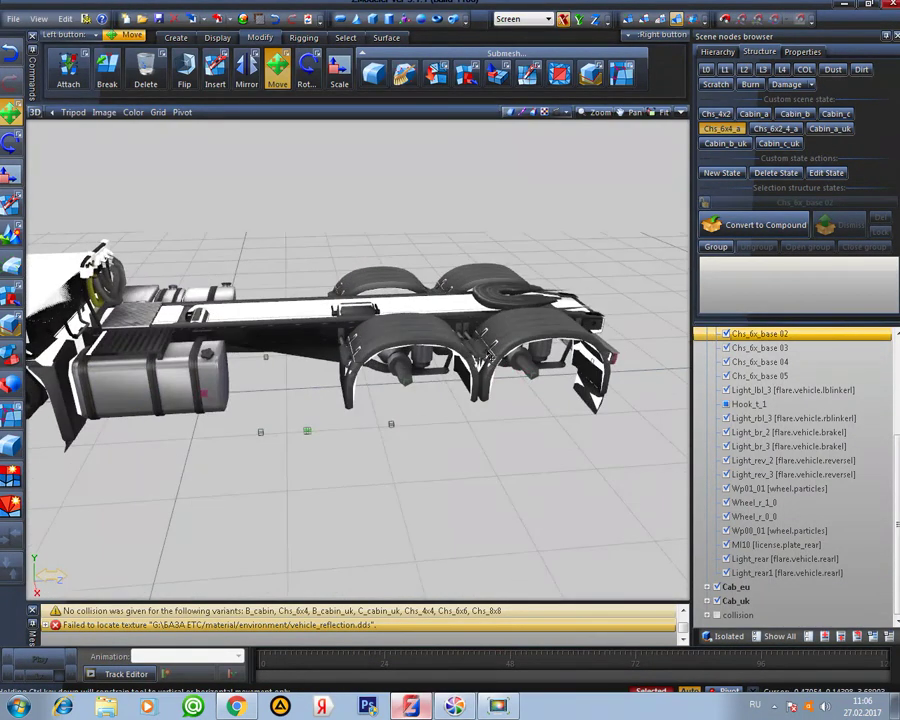
pyautogui.moveTo(469, 296); pyautogui.dragTo(452, 392, button='middle')
pyautogui.moveTo(398, 378); pyautogui.dragTo(466, 348, button='middle')
# Enlarge the Left view to full size and isolate Chs_6x_base 04 in it
pyautogui.click(681, 115)
pyautogui.click(680, 117)
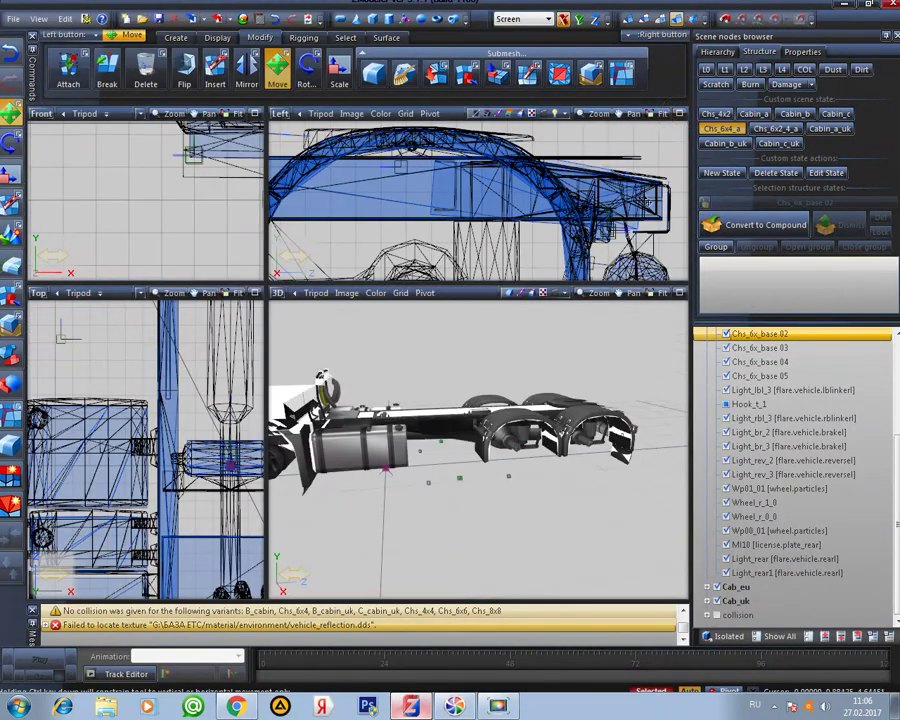
pyautogui.click(678, 114)
pyautogui.scroll(-3, 577, 330)
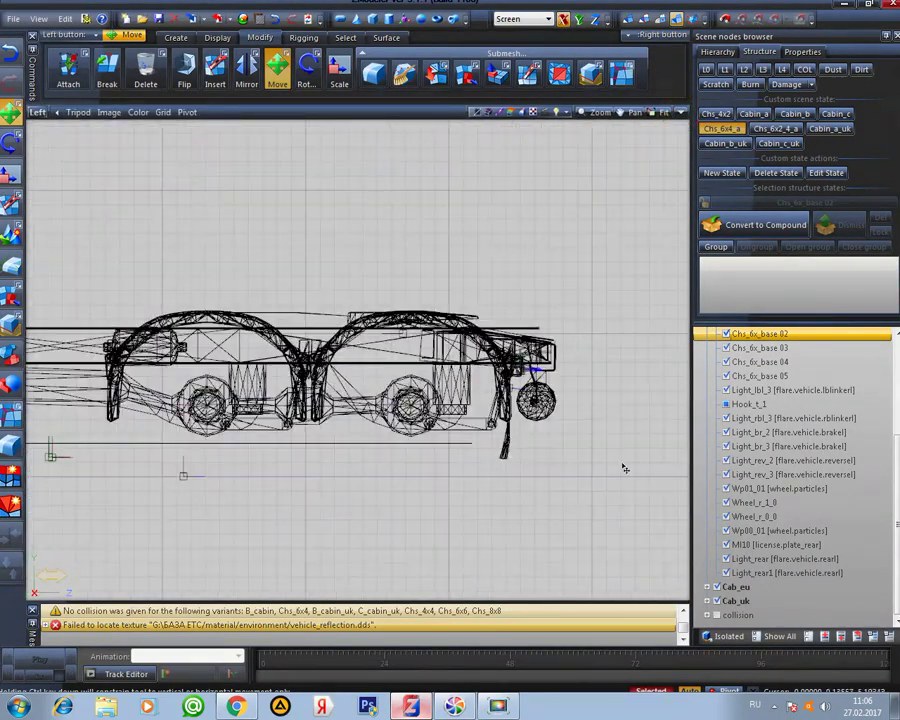
pyautogui.click(734, 638)
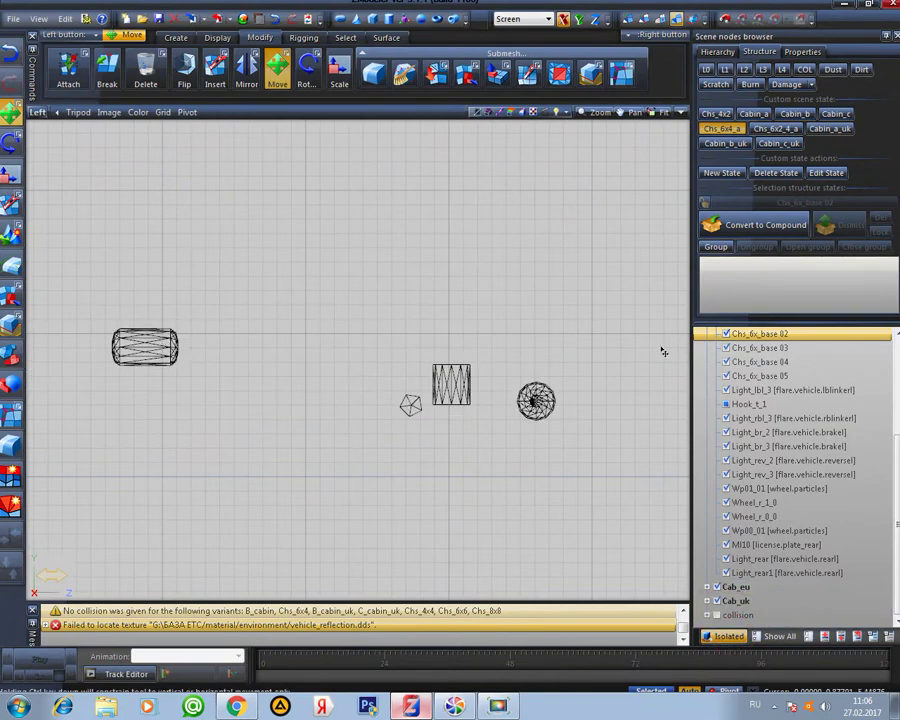
pyautogui.click(745, 347)
pyautogui.click(745, 362)
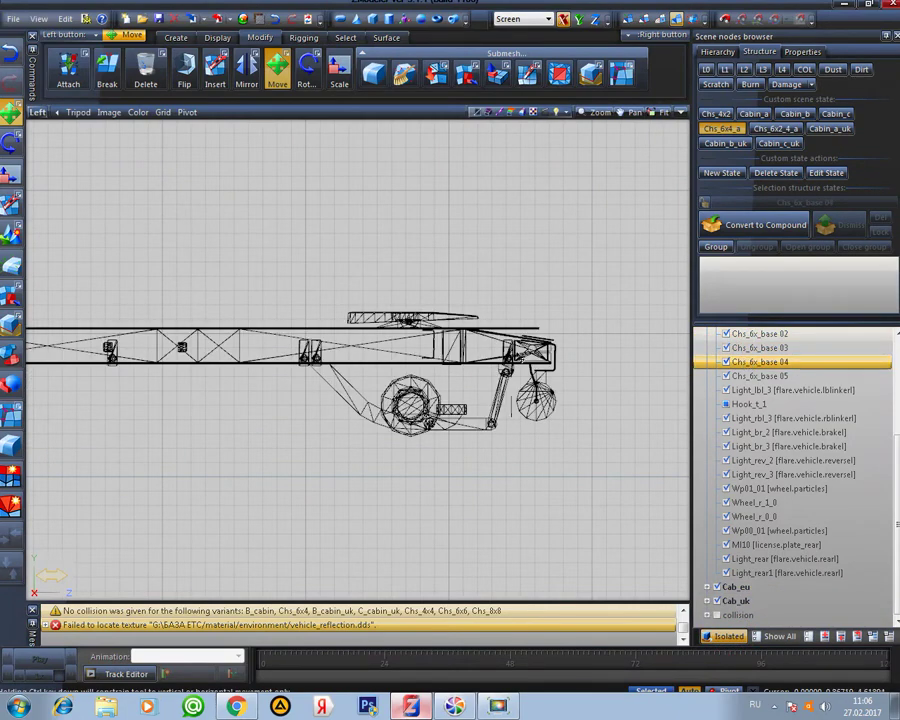
pyautogui.moveTo(406, 359); pyautogui.dragTo(531, 378, button='middle')
# Switch to vertex editing on Chs_6x_base 04 and select the vertices at the top of the rear axle hub
pyautogui.click(628, 20)
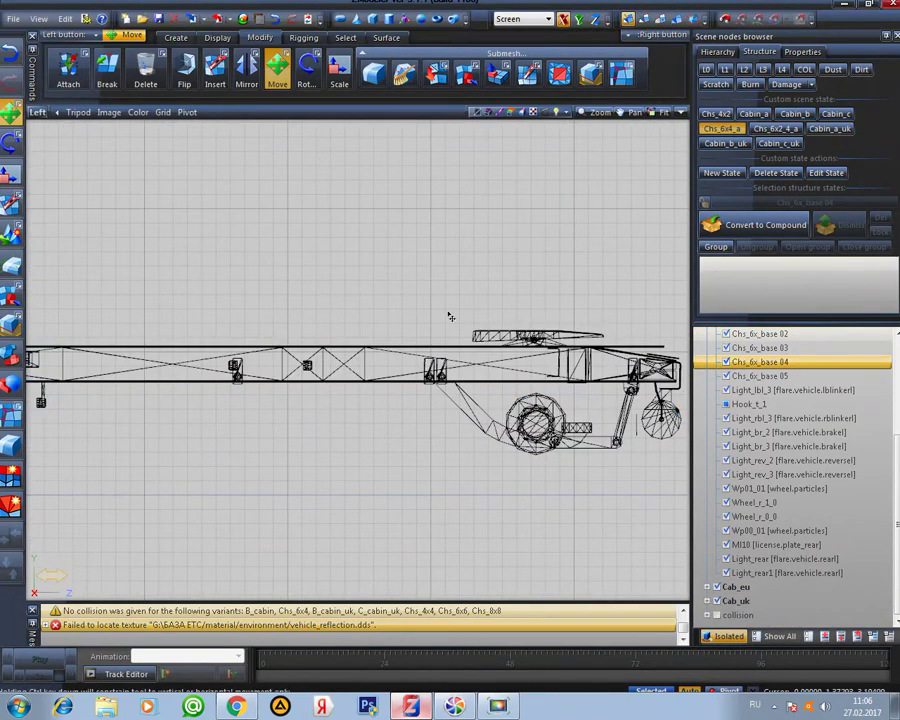
pyautogui.click(402, 371)
pyautogui.moveTo(391, 424); pyautogui.dragTo(337, 382, button='middle')
pyautogui.scroll(2, 337, 384)
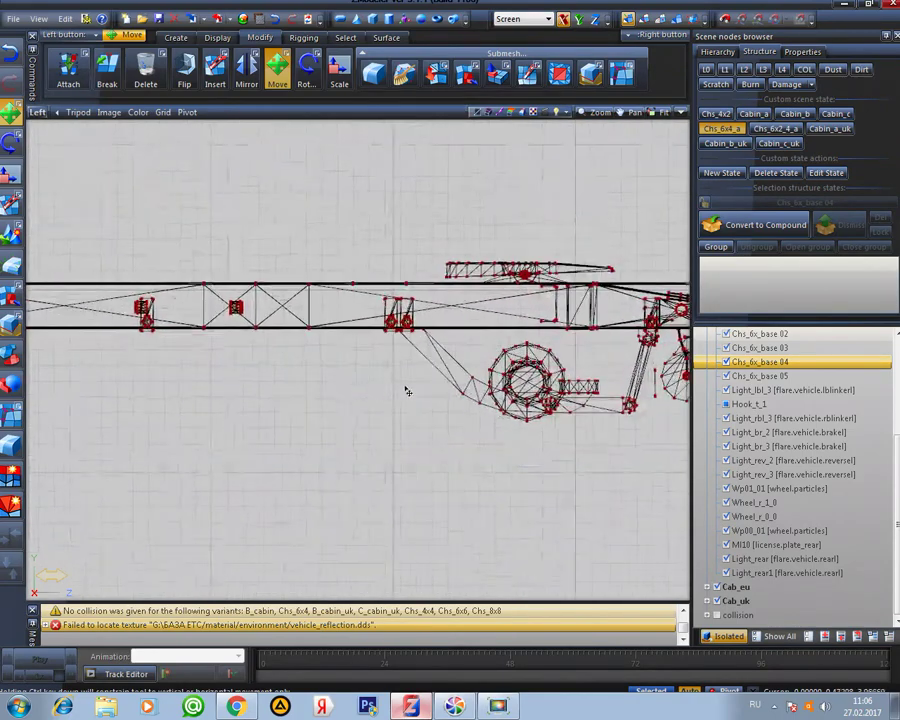
pyautogui.moveTo(406, 391); pyautogui.dragTo(252, 373, button='middle')
pyautogui.scroll(2, 402, 343)
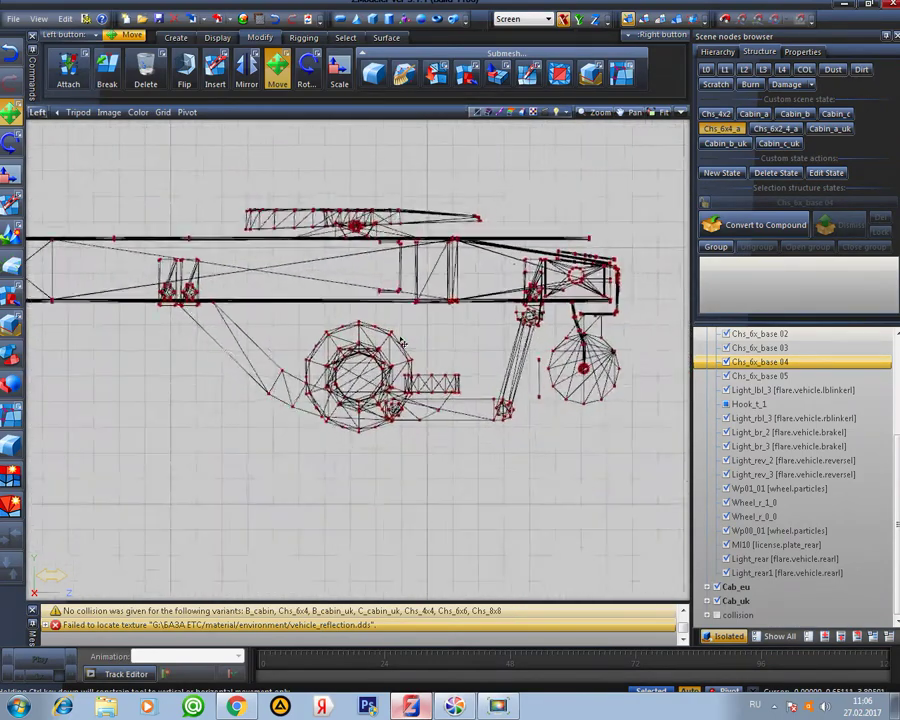
pyautogui.scroll(5, 400, 341)
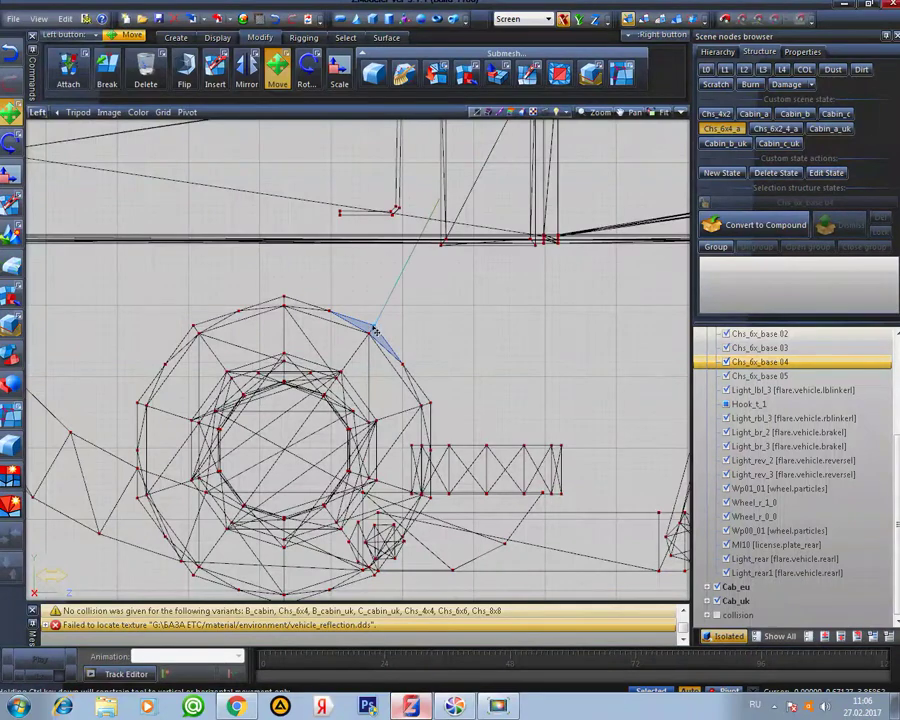
pyautogui.click(255, 335)
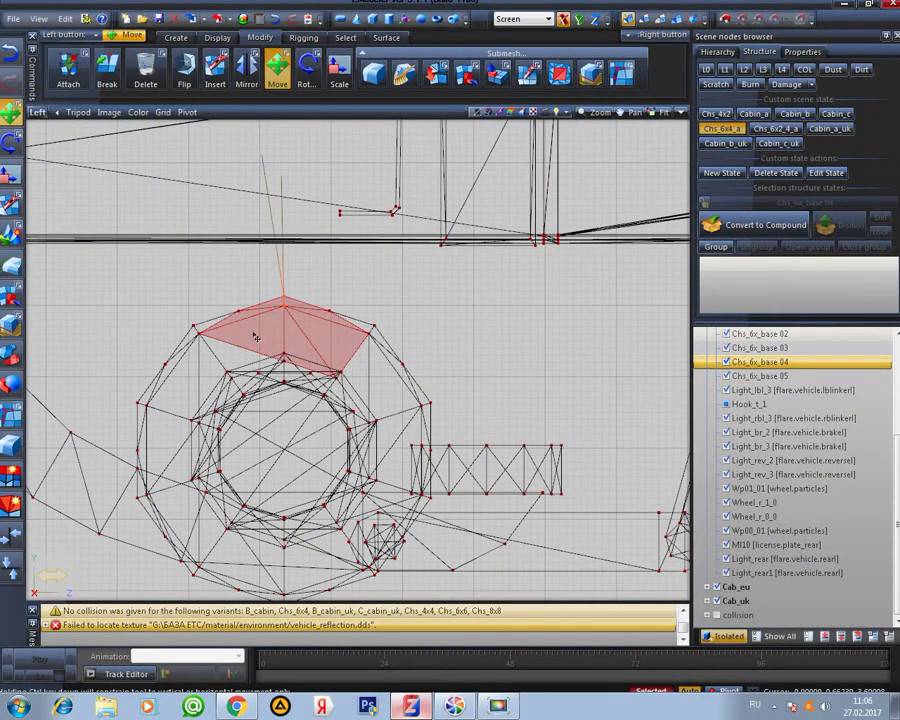
# Try to move the vertices of the middle frame section and its brackets toward the front of the truck, and undo the move
pyautogui.scroll(-6, 464, 322)
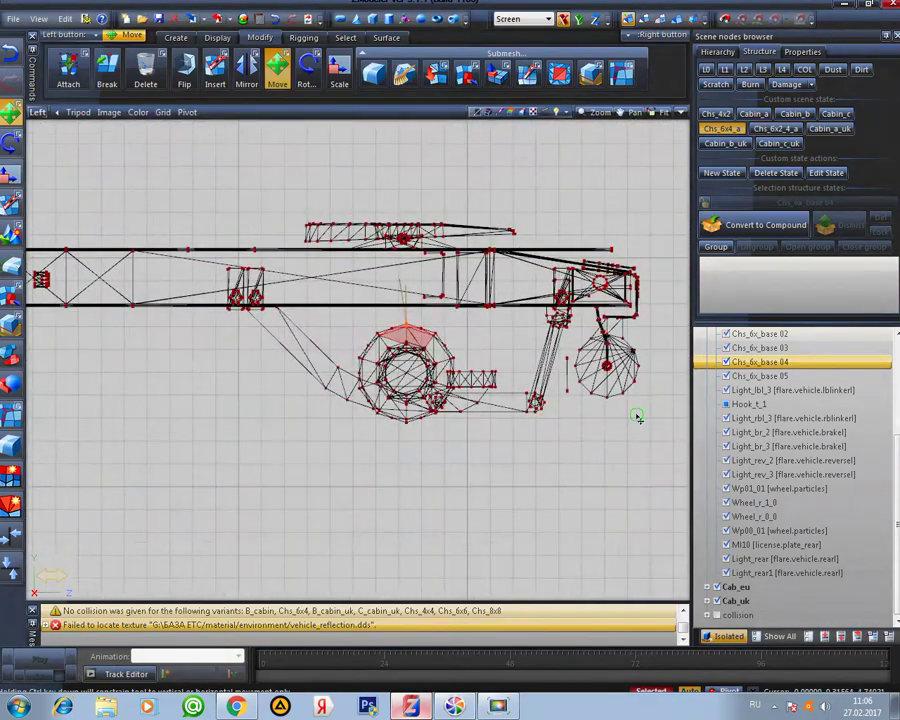
pyautogui.moveTo(637, 415); pyautogui.dragTo(488, 391, button='middle')
pyautogui.moveTo(269, 398); pyautogui.dragTo(681, 412, button='middle')
pyautogui.moveTo(372, 383); pyautogui.dragTo(480, 371, button='middle')
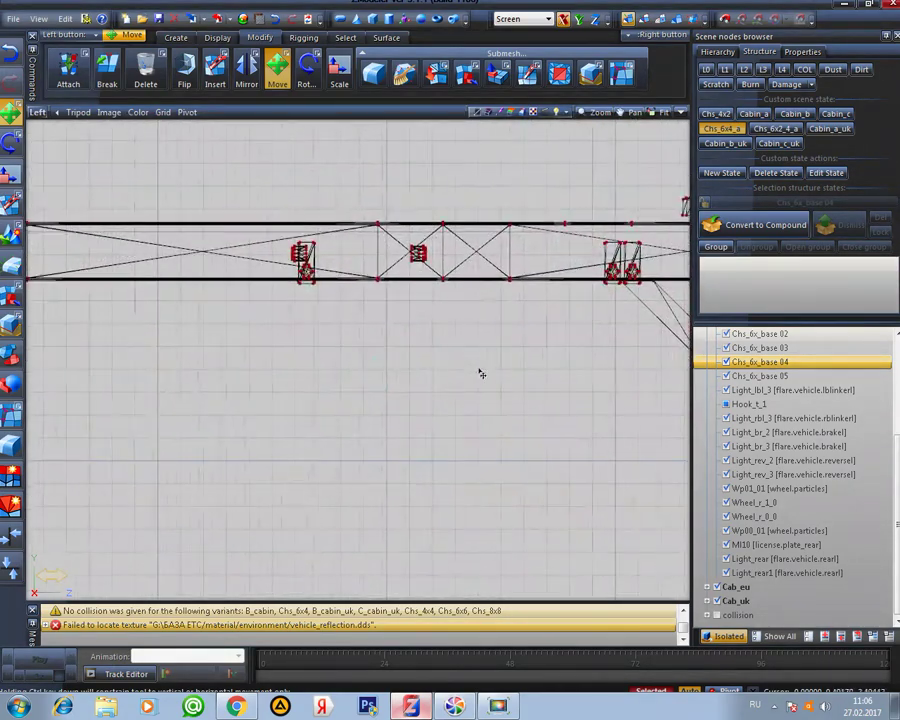
pyautogui.scroll(1, 476, 370)
pyautogui.moveTo(523, 172); pyautogui.dragTo(227, 343)
pyautogui.moveTo(411, 247); pyautogui.dragTo(272, 257)
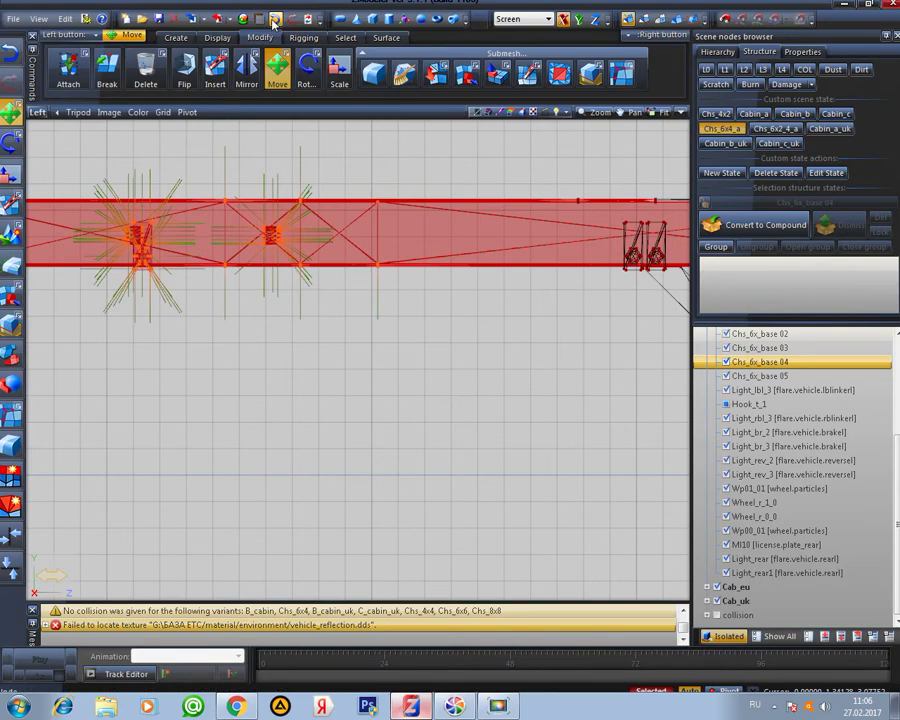
pyautogui.hotkey('ctrl', 'z')
# Switch to polygon editing and examine the Chs_6x_base 04 frame from the rear axle to its front end
pyautogui.scroll(-5, 370, 400)
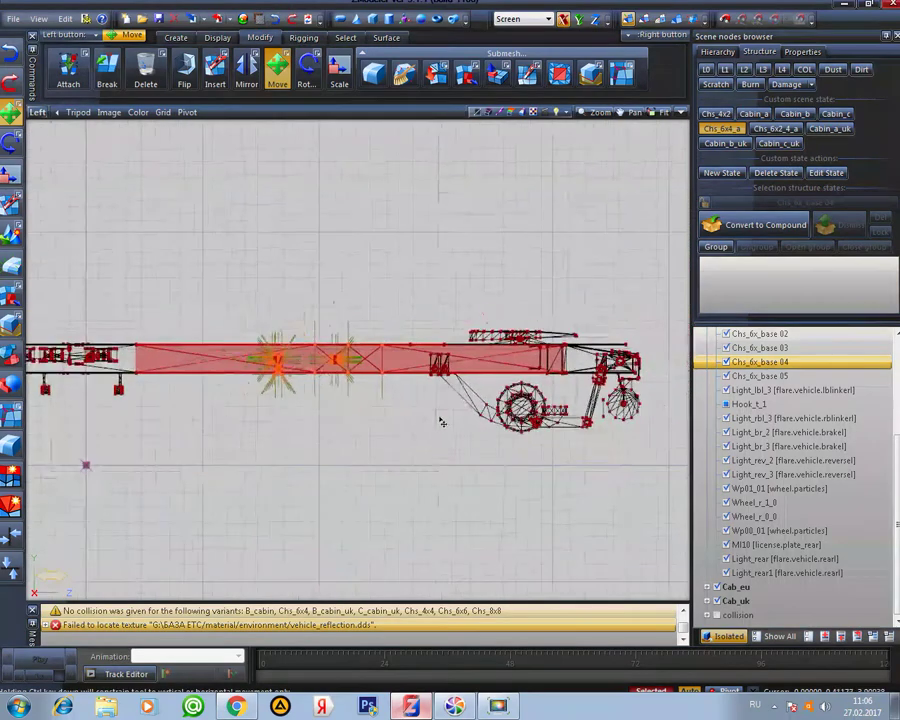
pyautogui.click(661, 20)
pyautogui.moveTo(601, 301); pyautogui.dragTo(549, 262, button='middle')
pyautogui.scroll(3, 391, 265)
pyautogui.scroll(3, 400, 283)
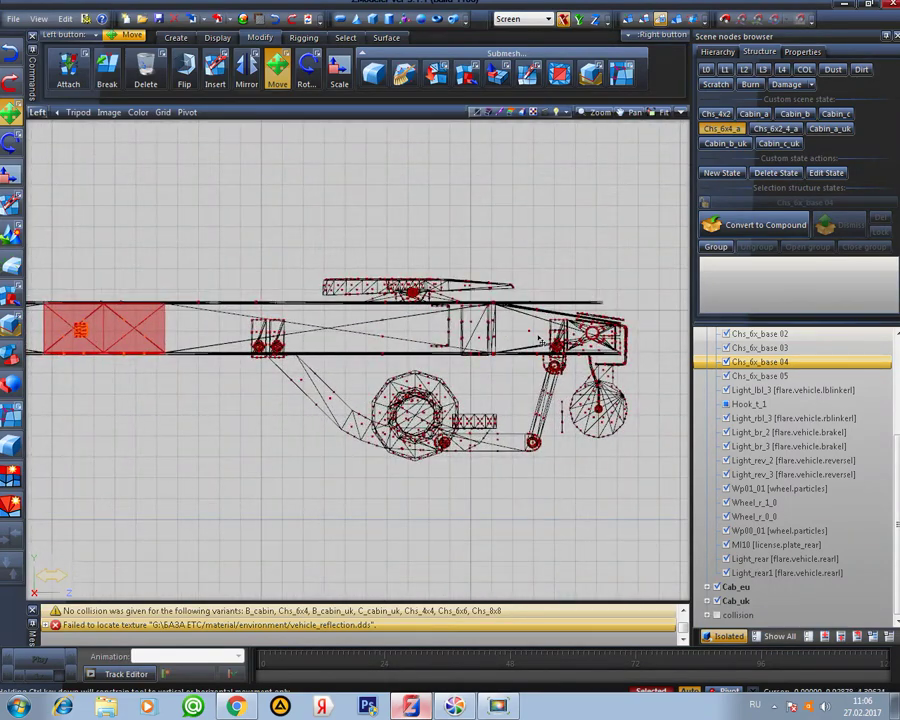
pyautogui.moveTo(230, 428); pyautogui.dragTo(402, 394, button='middle')
pyautogui.scroll(-2, 402, 394)
pyautogui.moveTo(251, 390); pyautogui.dragTo(488, 388, button='middle')
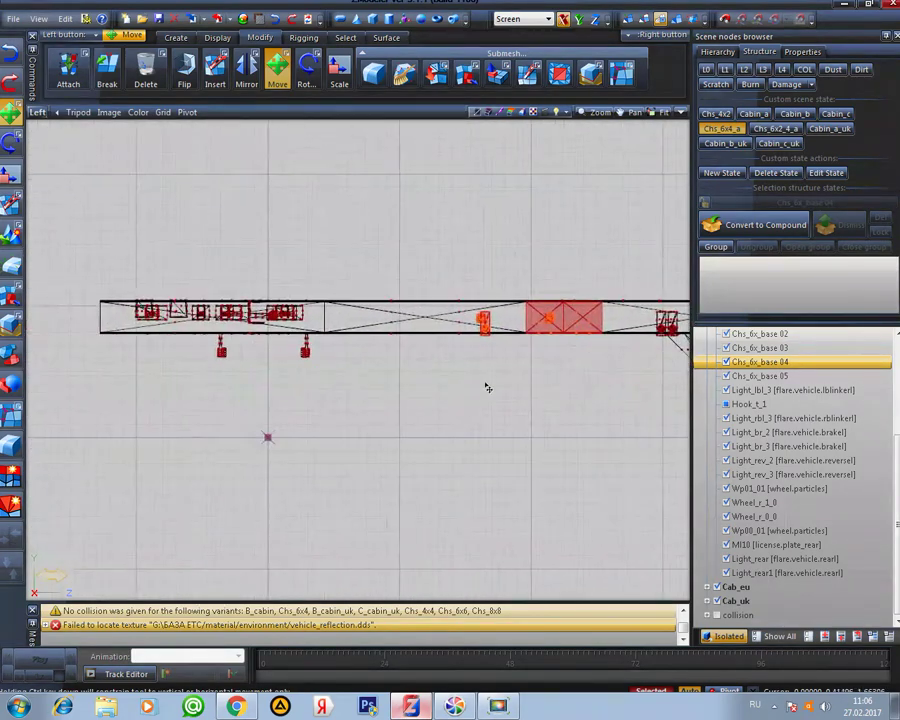
# Turn off isolation and examine the full chassis from above in the 3D view and in the enlarged Top view
pyautogui.click(679, 112)
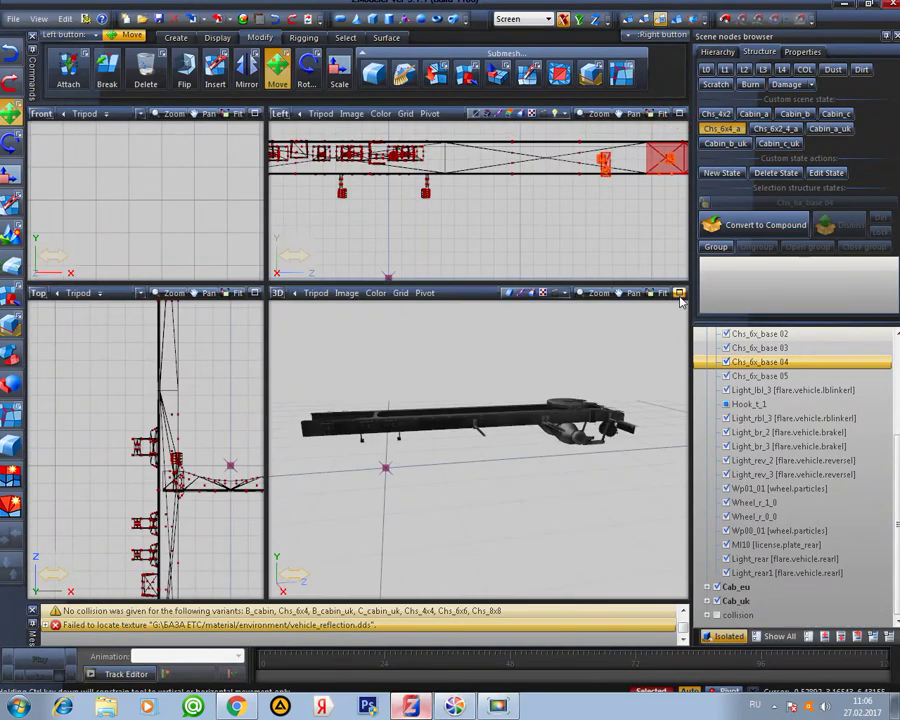
pyautogui.click(680, 295)
pyautogui.click(727, 638)
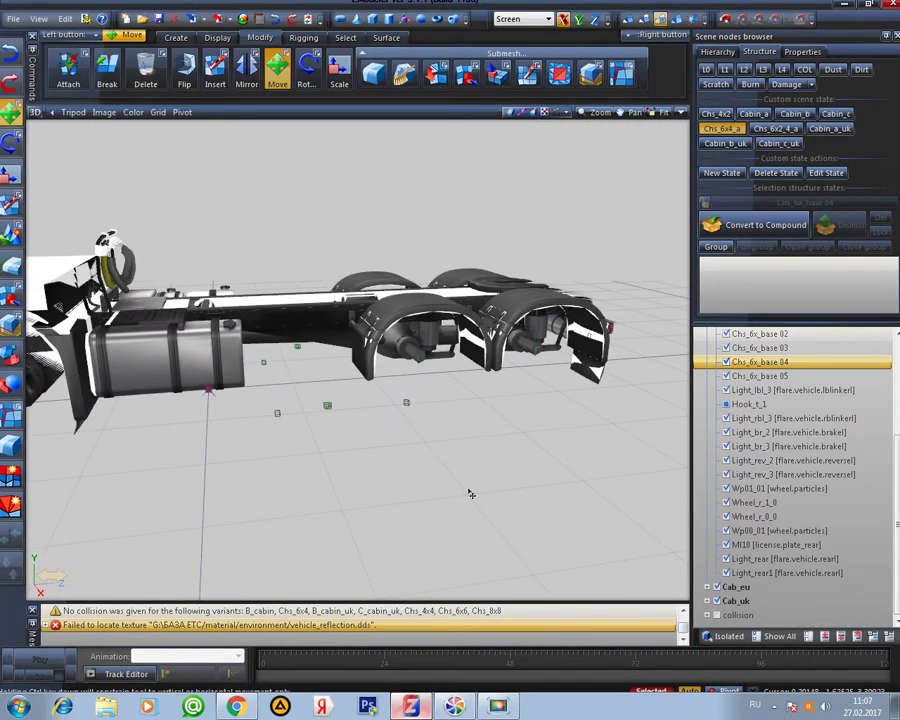
pyautogui.moveTo(470, 489); pyautogui.dragTo(396, 507, button='middle')
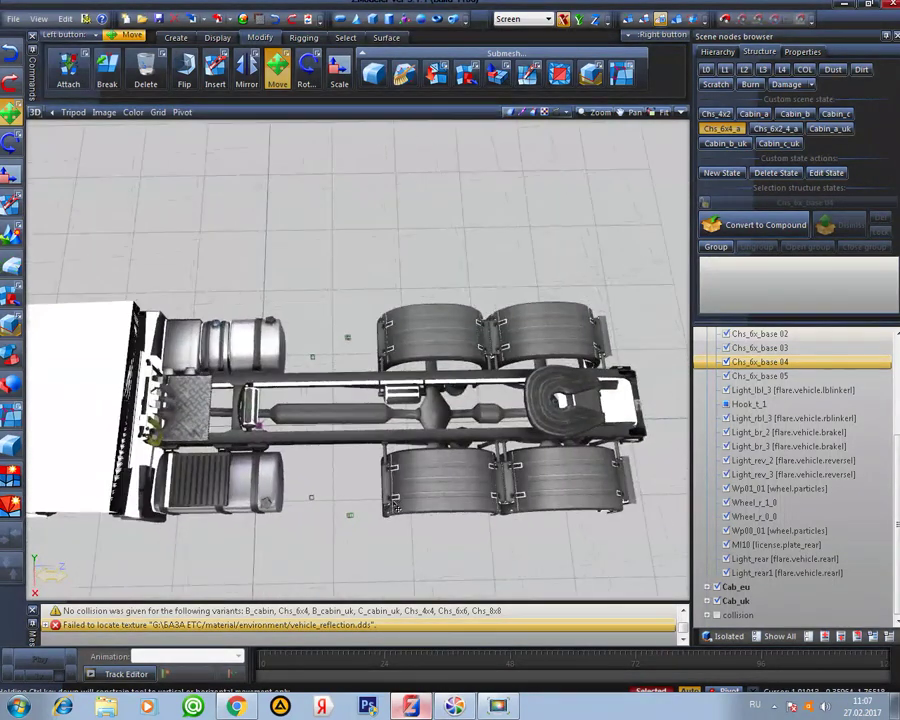
pyautogui.moveTo(371, 415); pyautogui.dragTo(510, 402, button='middle')
pyautogui.scroll(3, 508, 390)
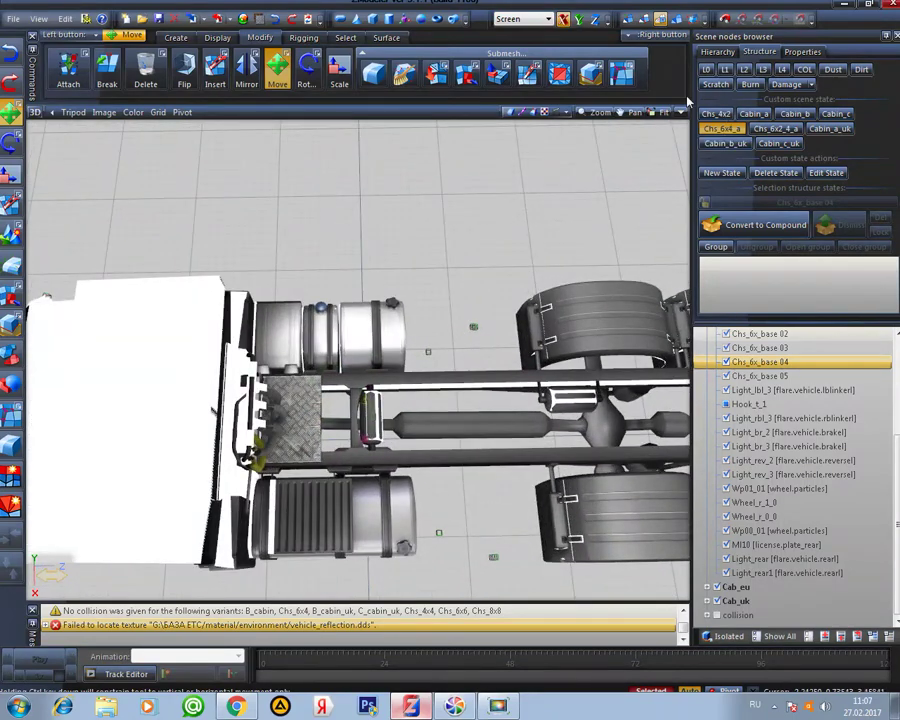
pyautogui.click(679, 112)
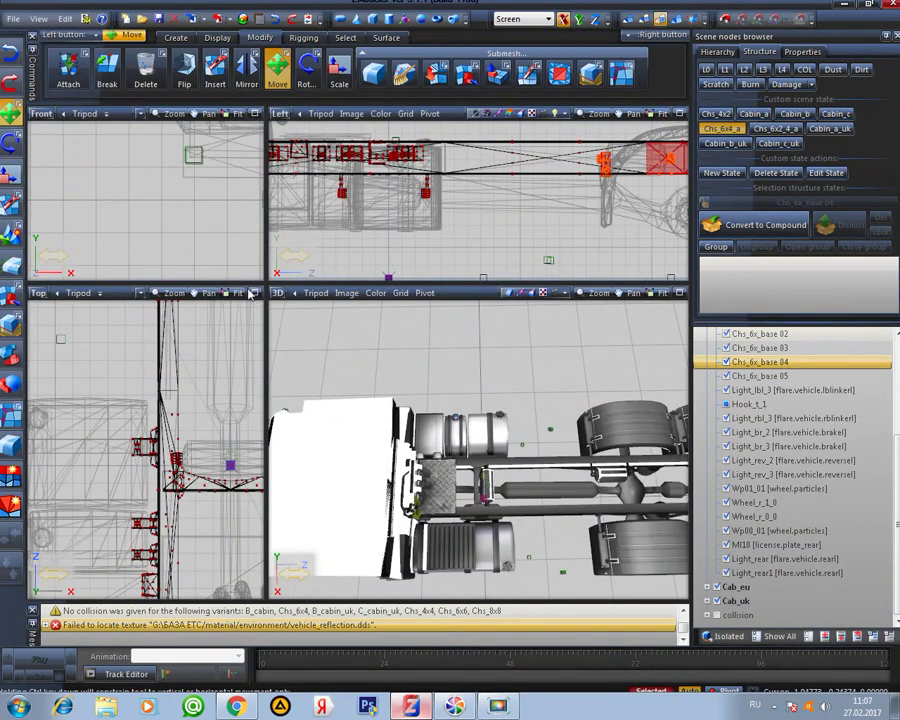
pyautogui.click(251, 293)
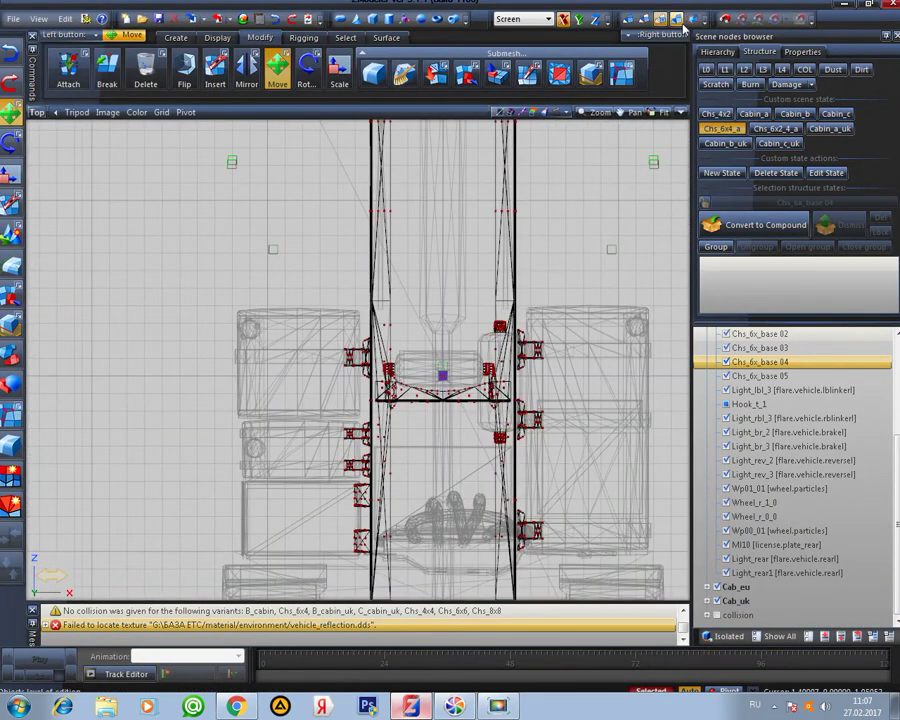
# Return to object editing, collapse Chs_6x_base, expand Chs_6x4 and hide the Chs_6x4 03 part
pyautogui.click(677, 19)
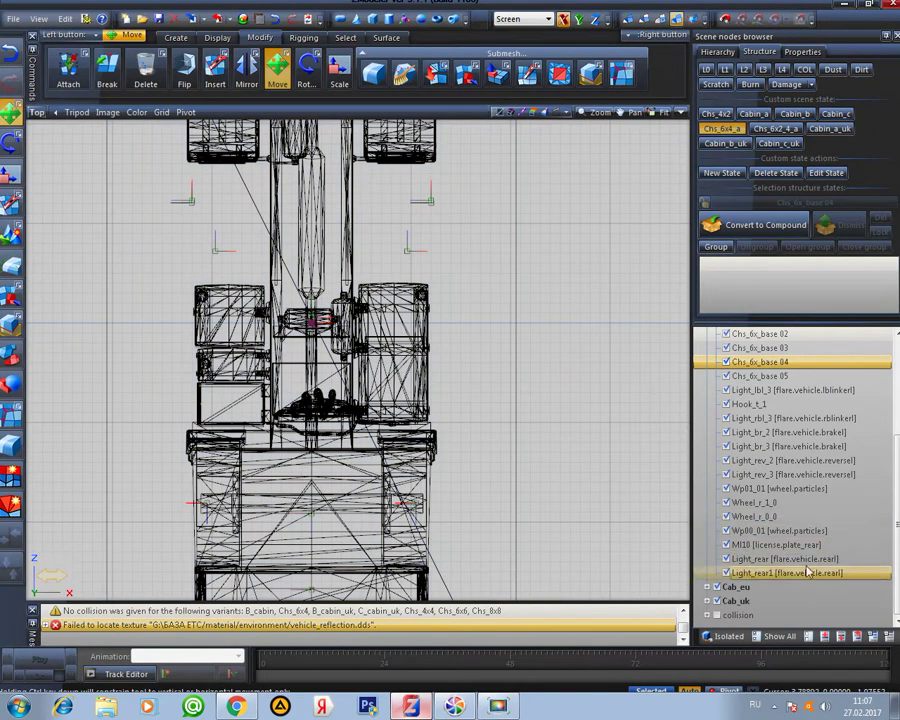
pyautogui.moveTo(896, 500); pyautogui.dragTo(897, 436)
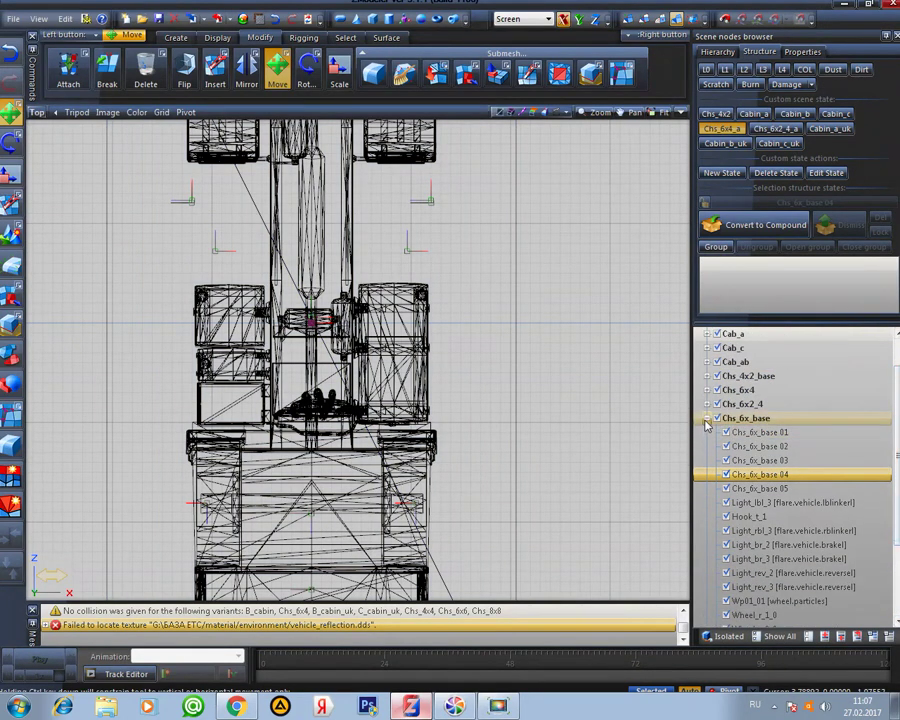
pyautogui.click(706, 421)
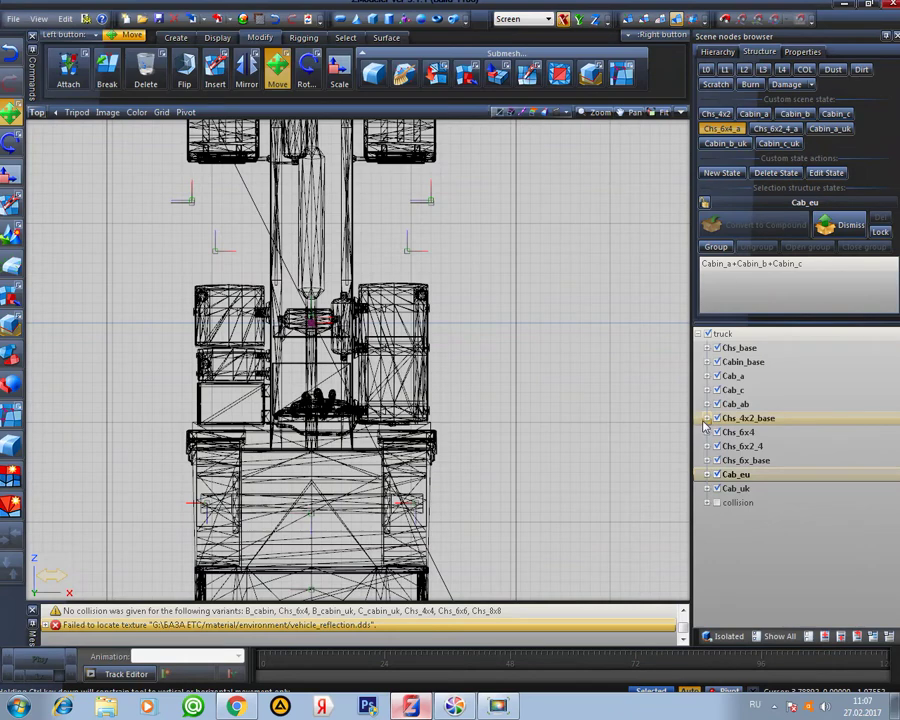
pyautogui.click(707, 432)
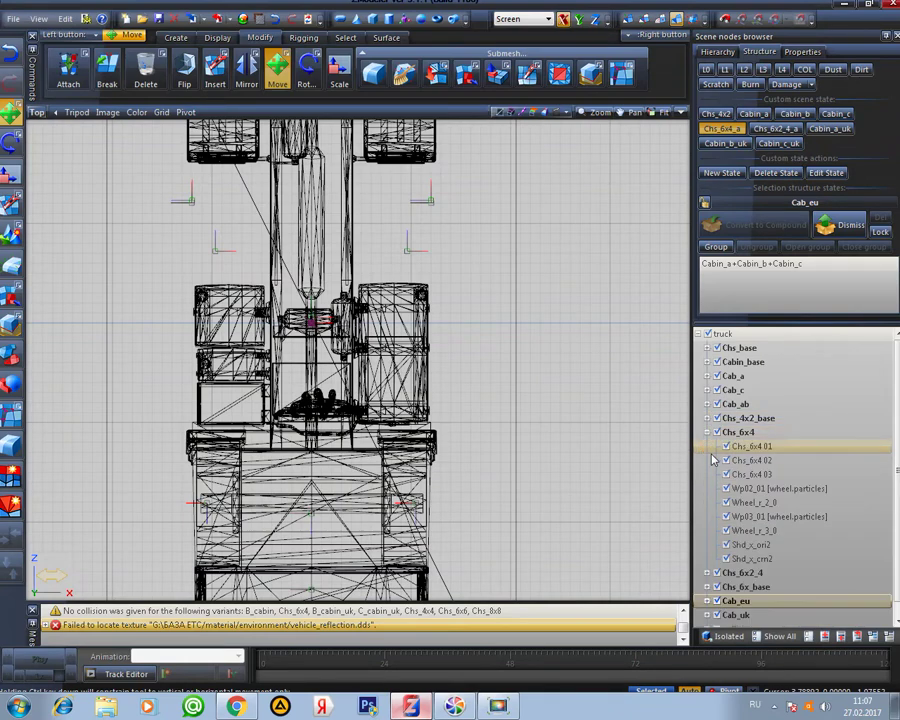
pyautogui.click(725, 476)
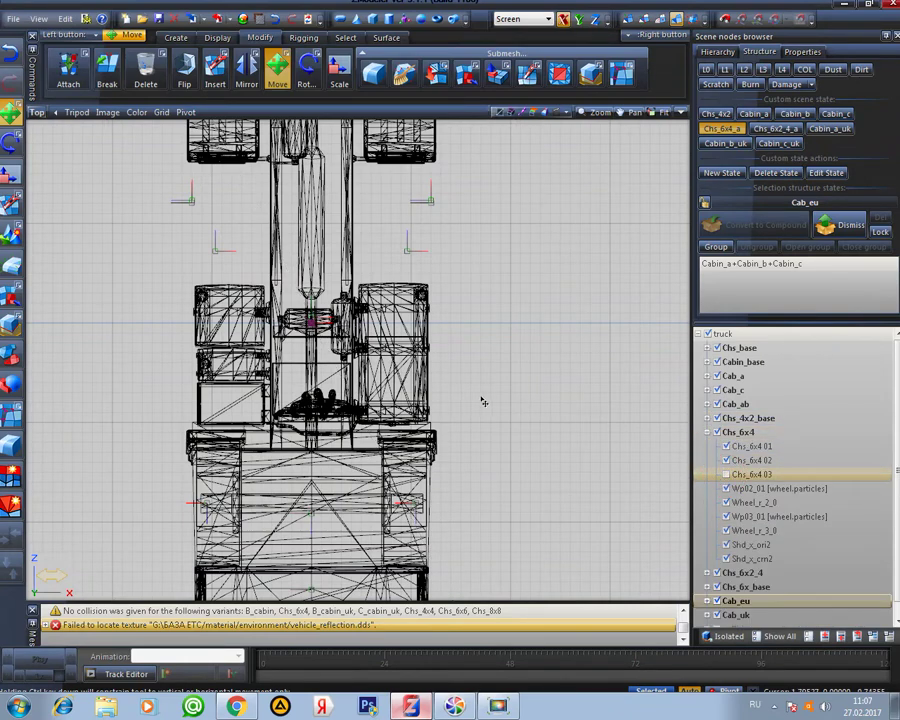
# Examine the chassis with its tanks, frame rails and driveshaft in the enlarged Top view and from several angles in 3D
pyautogui.moveTo(484, 402); pyautogui.dragTo(591, 444, button='middle')
pyautogui.scroll(3, 591, 444)
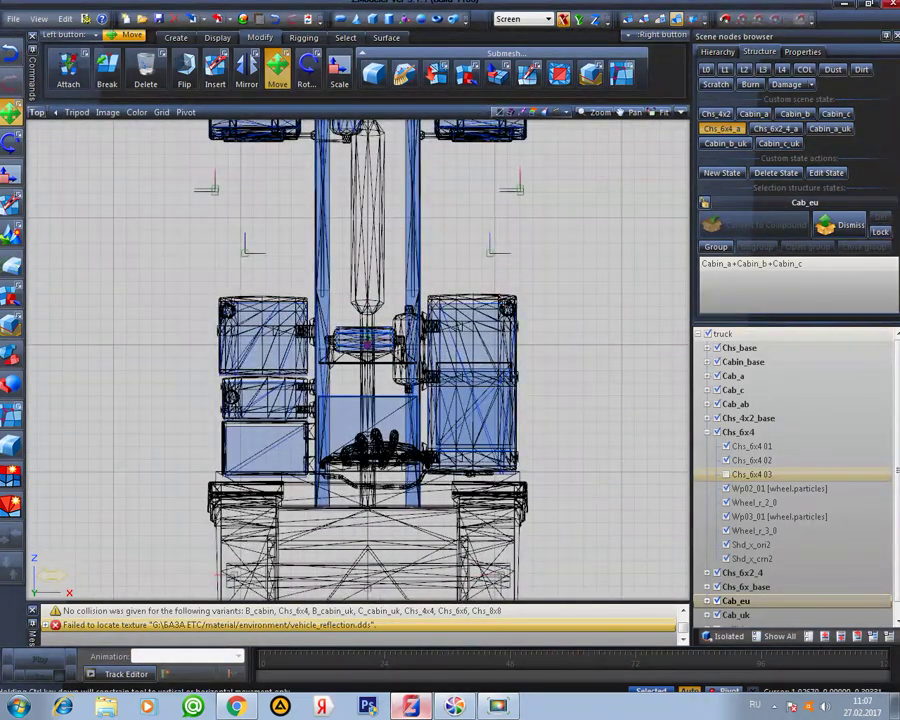
pyautogui.scroll(2, 577, 363)
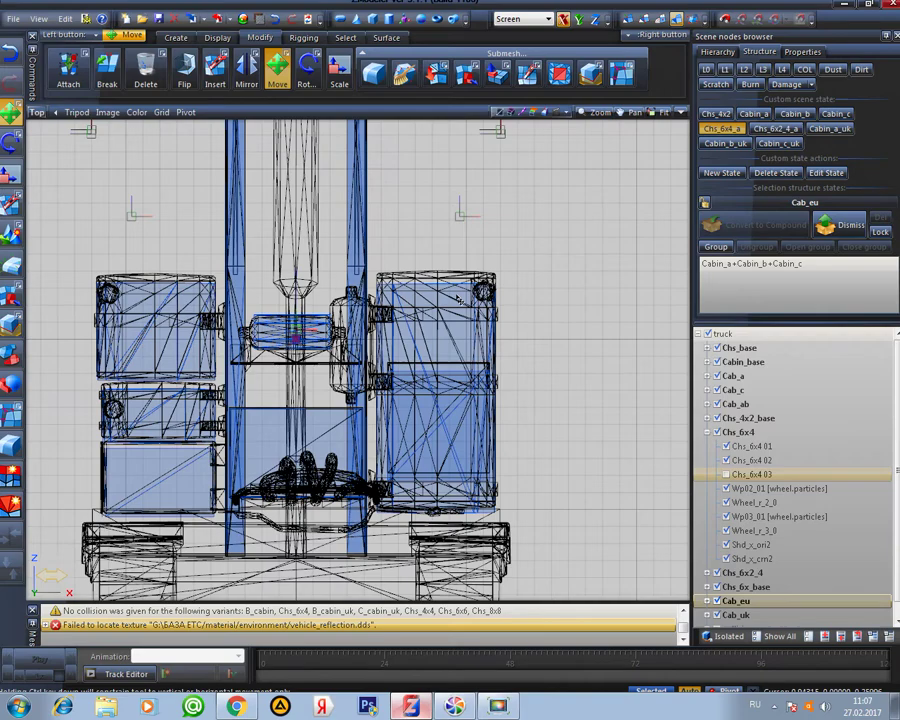
pyautogui.click(681, 113)
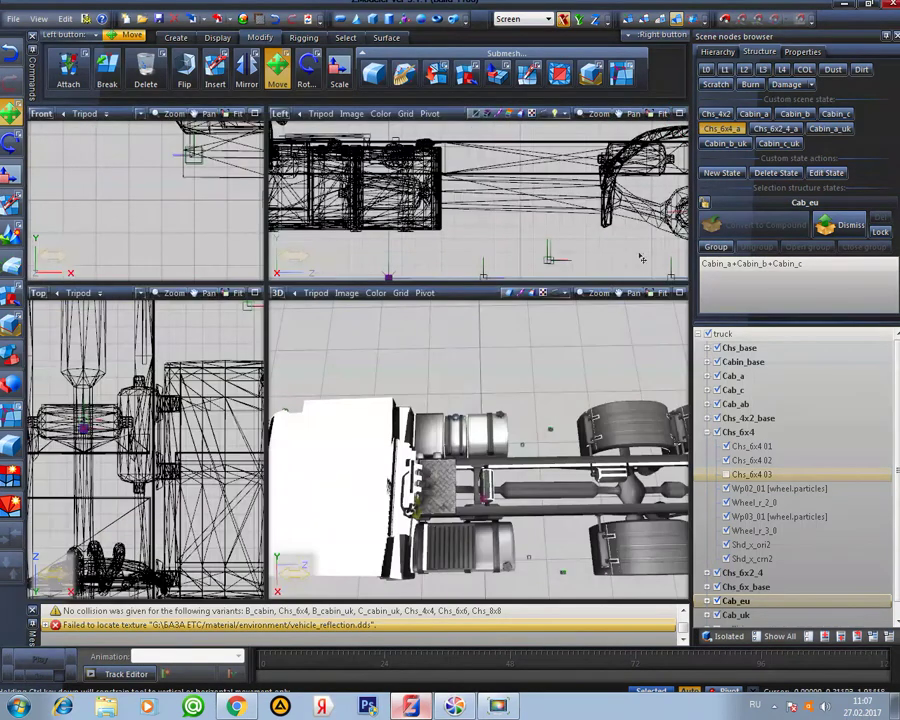
pyautogui.click(681, 297)
pyautogui.moveTo(430, 335); pyautogui.dragTo(438, 364, button='middle')
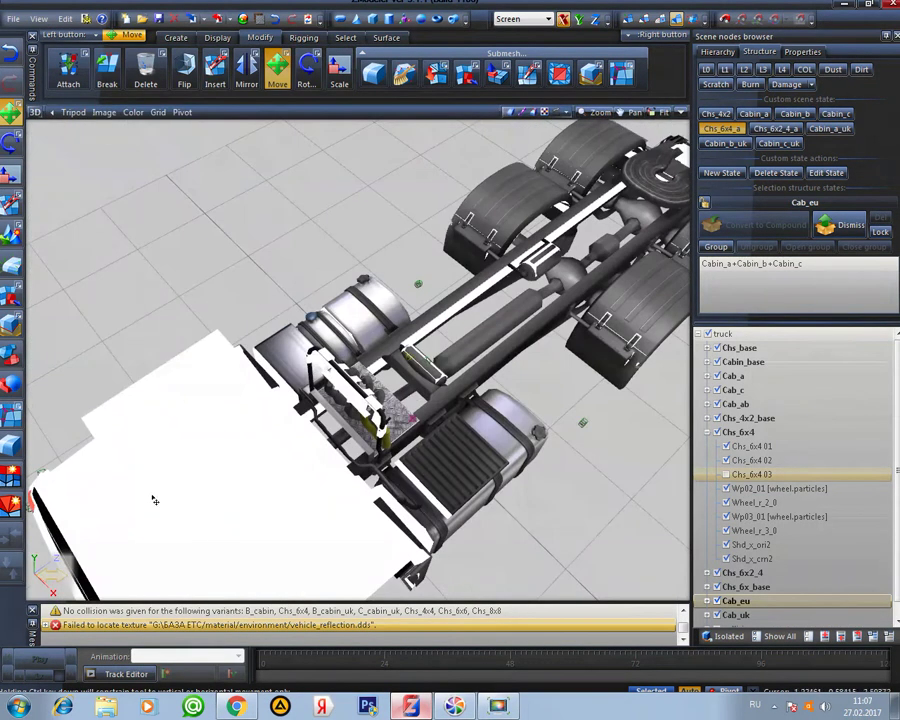
pyautogui.moveTo(265, 461); pyautogui.dragTo(293, 478, button='middle')
pyautogui.scroll(-2, 452, 411)
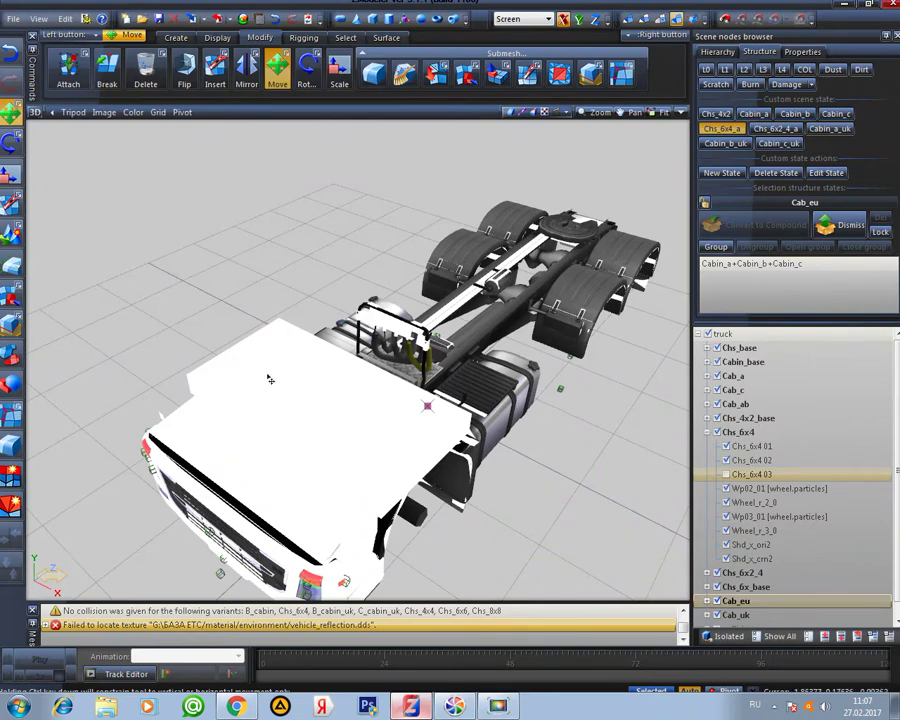
pyautogui.moveTo(320, 397); pyautogui.dragTo(386, 362, button='middle')
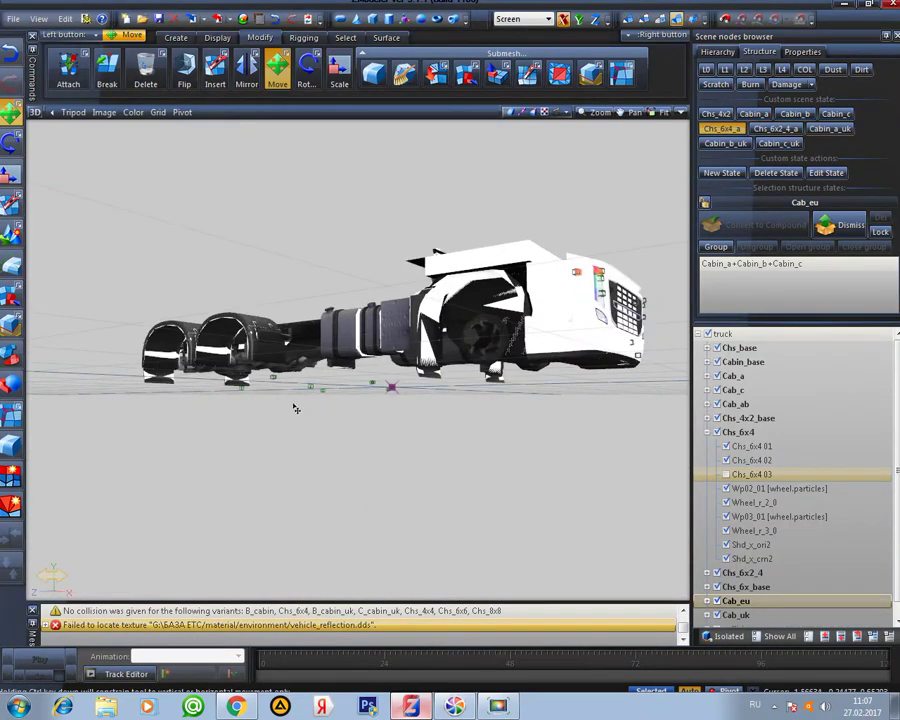
pyautogui.moveTo(436, 418); pyautogui.dragTo(538, 508, button='middle')
pyautogui.click(682, 112)
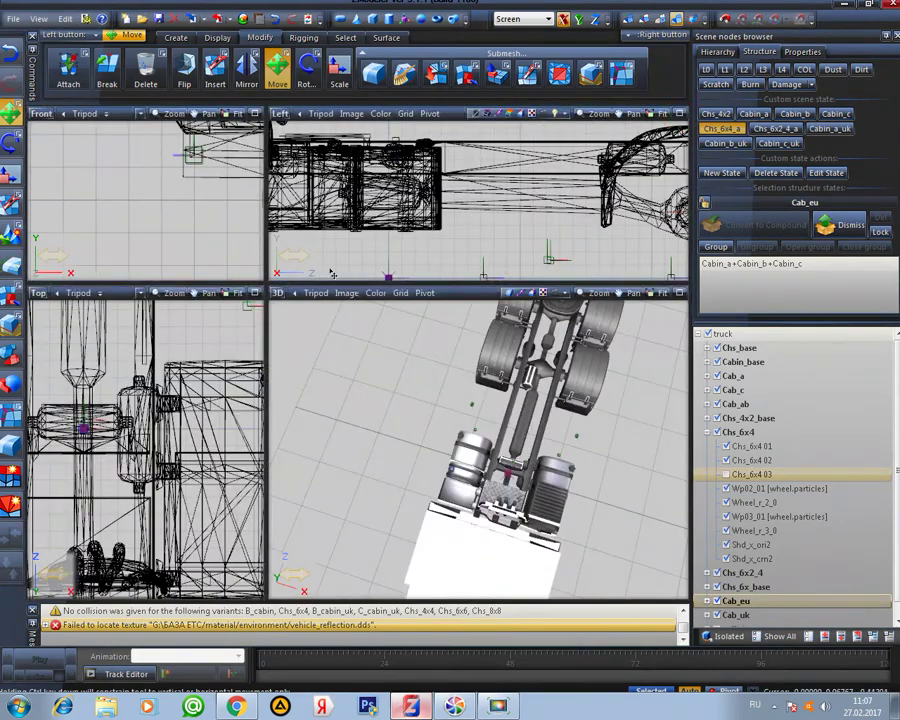
pyautogui.click(256, 294)
pyautogui.moveTo(564, 281); pyautogui.dragTo(570, 433, button='middle')
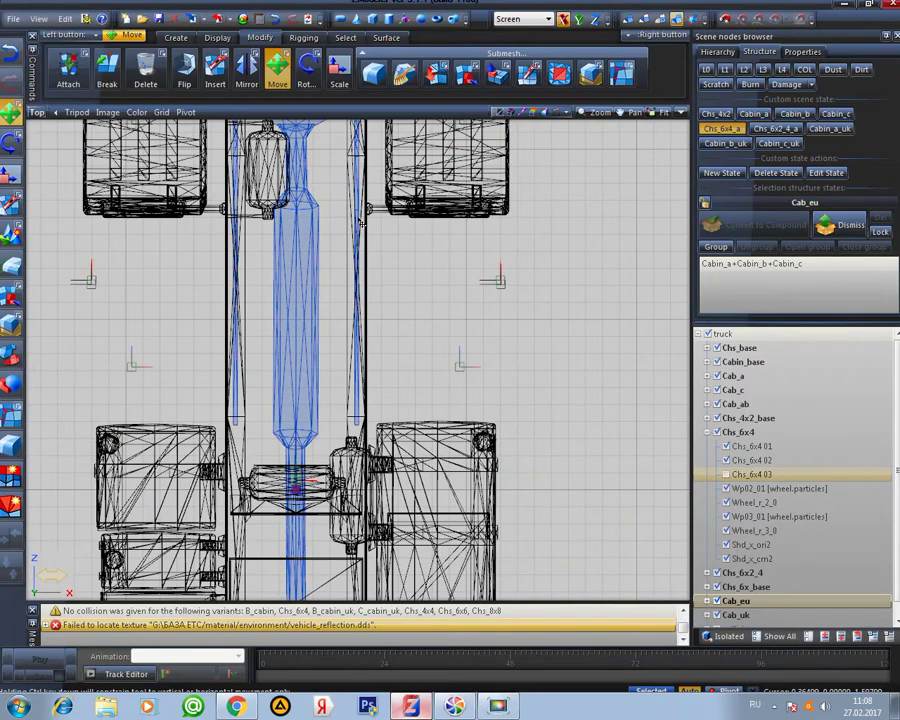
pyautogui.scroll(-3, 518, 331)
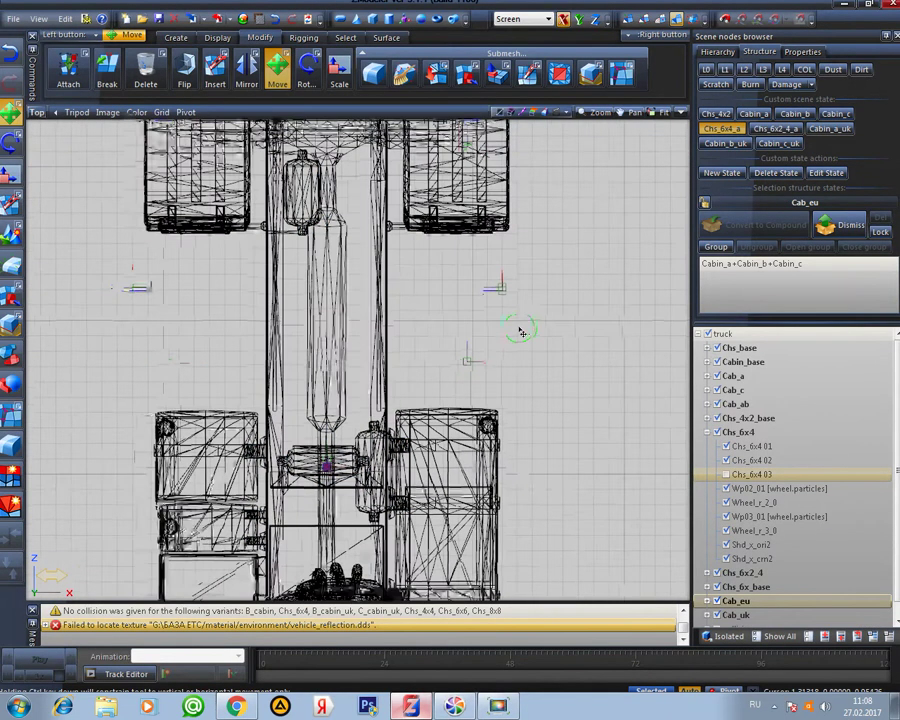
pyautogui.moveTo(567, 367); pyautogui.dragTo(482, 268, button='middle')
pyautogui.scroll(2, 480, 280)
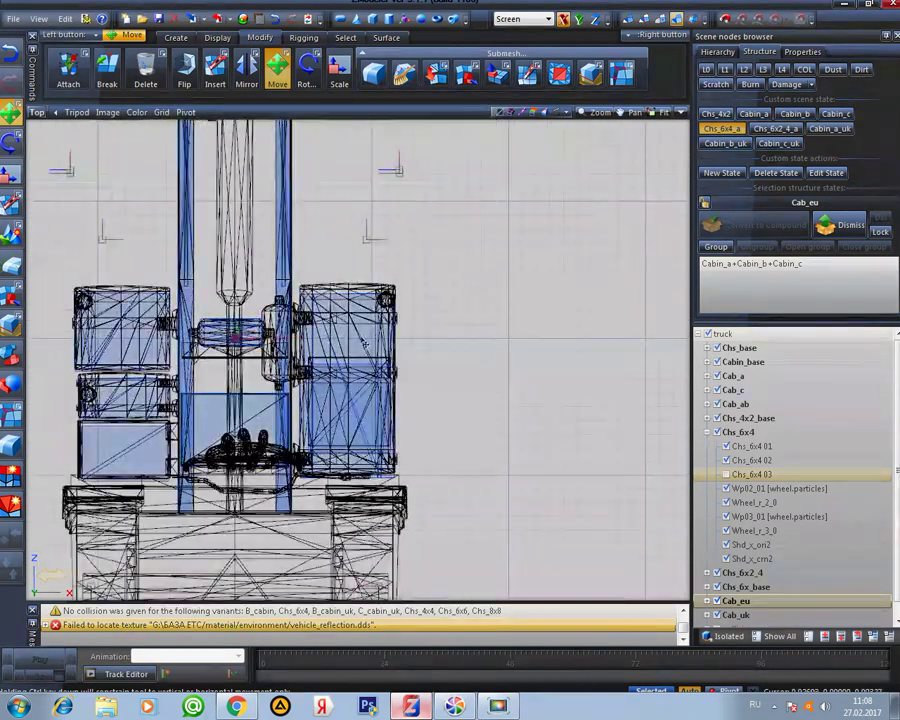
# Select the object containing the fuel tanks, switch to polygon editing and select the large fuel tank with its straps and step plate
pyautogui.click(433, 263)
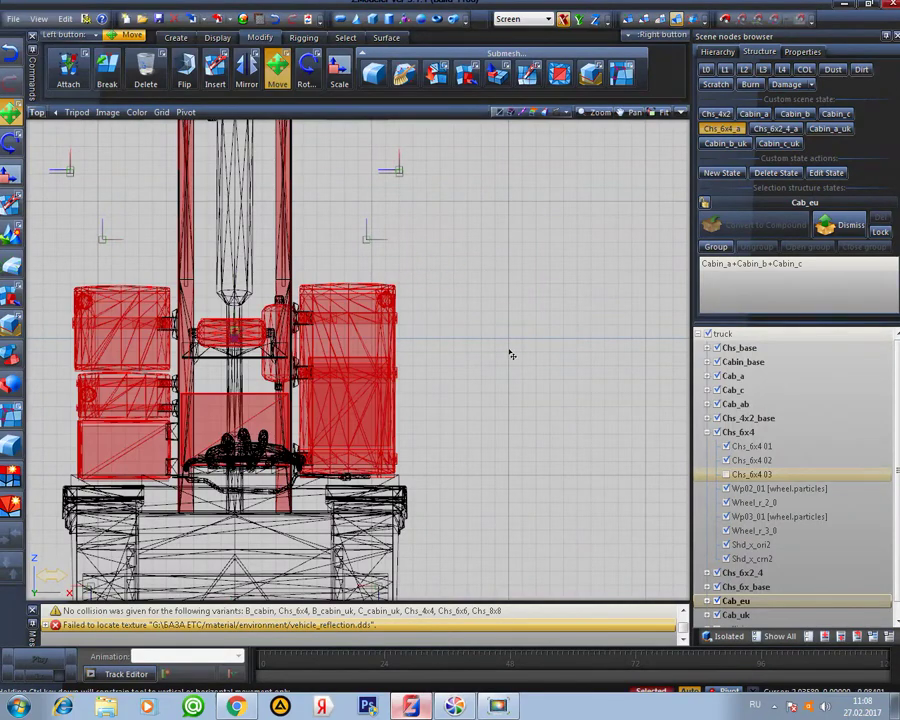
pyautogui.scroll(2, 511, 354)
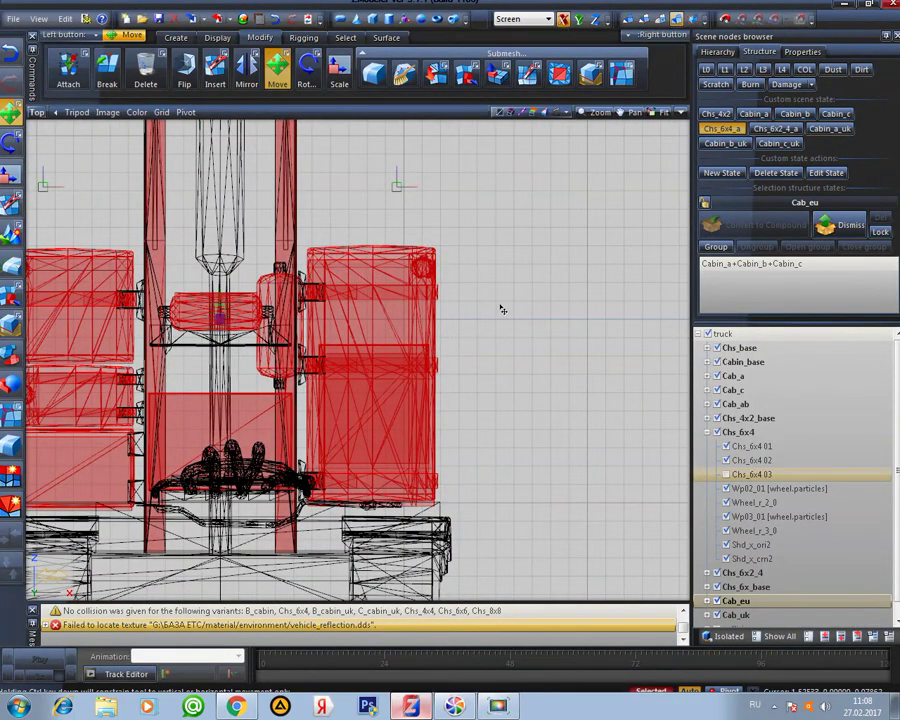
pyautogui.click(662, 20)
pyautogui.click(476, 208)
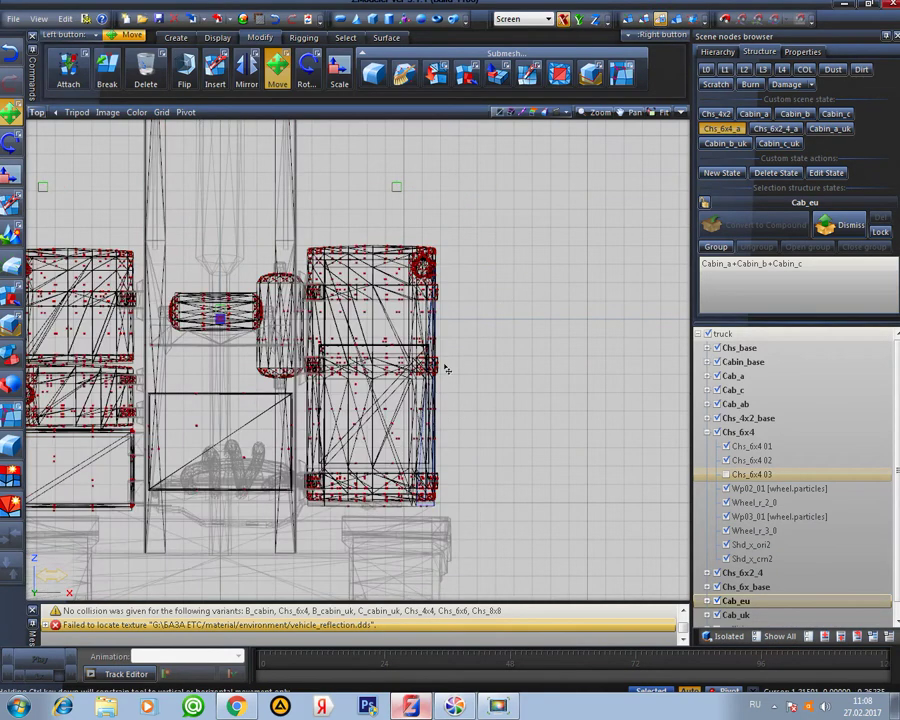
pyautogui.moveTo(476, 211); pyautogui.dragTo(307, 549)
# Stretch the selected large fuel tank along the frame's length with Scale and move it toward the rear wheels
pyautogui.scroll(-3, 556, 482)
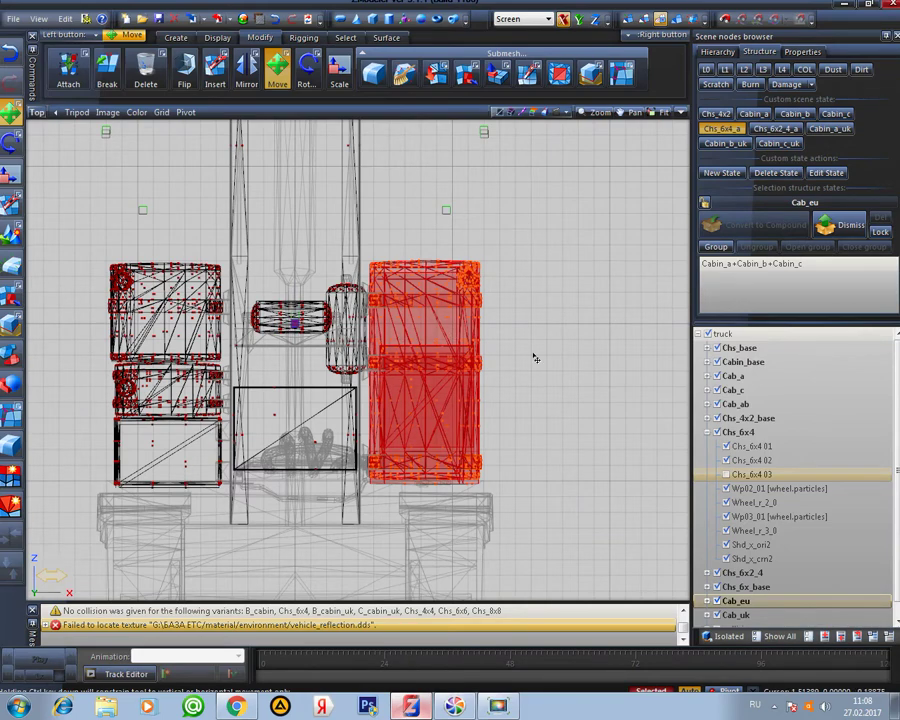
pyautogui.click(344, 82)
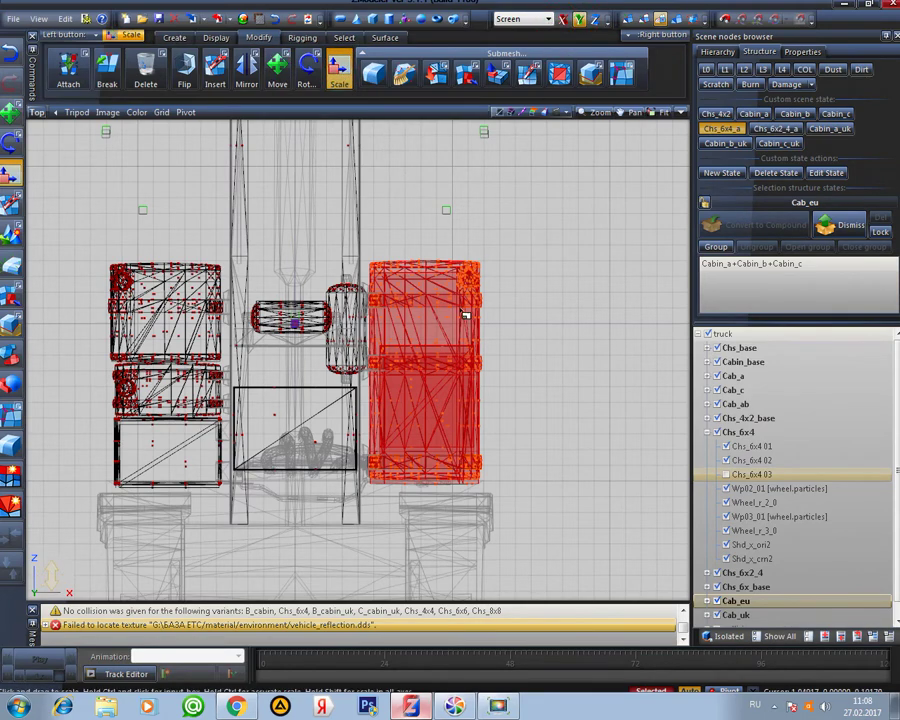
pyautogui.moveTo(454, 338); pyautogui.dragTo(455, 282)
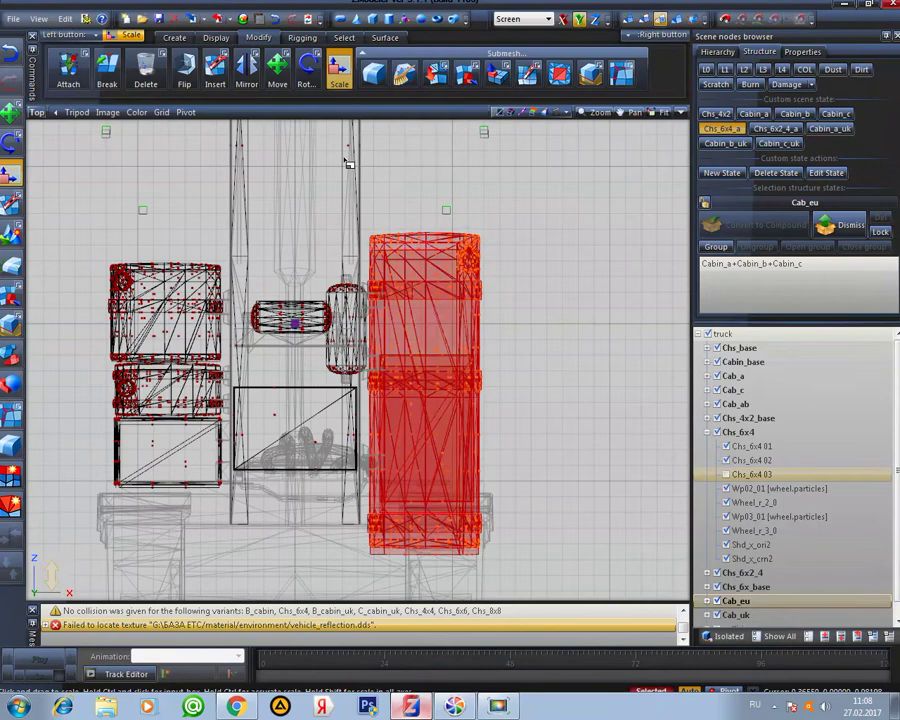
pyautogui.click(278, 73)
pyautogui.moveTo(403, 220); pyautogui.dragTo(403, 136)
# Examine the stretched fuel tank, its straps and the gap to the rear mudguard in the 3D and Top views
pyautogui.click(681, 113)
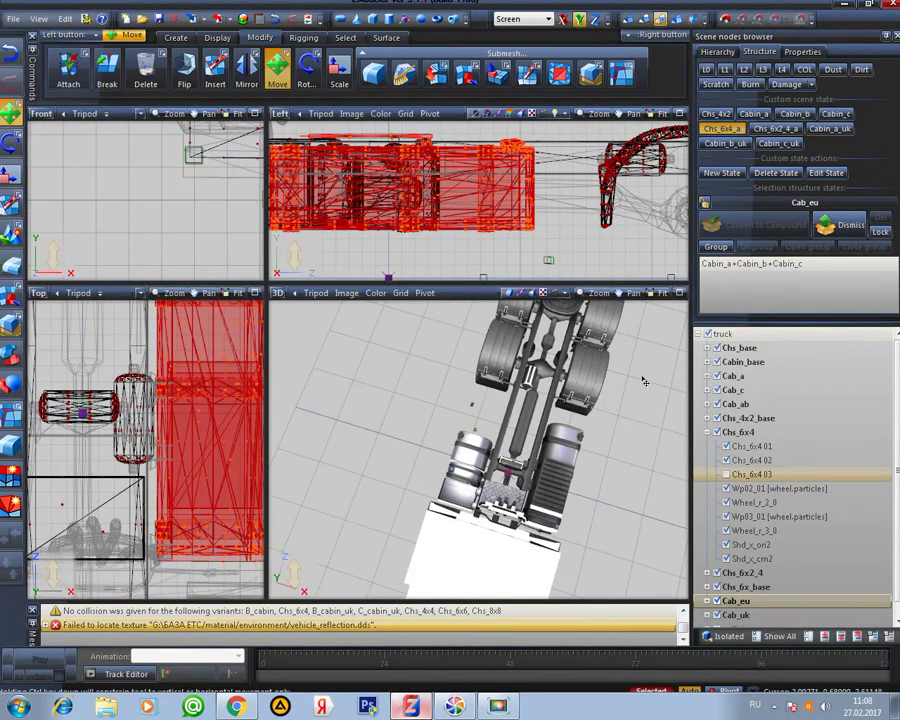
pyautogui.click(679, 293)
pyautogui.moveTo(630, 377); pyautogui.dragTo(424, 362, button='middle')
pyautogui.scroll(3, 482, 402)
pyautogui.scroll(4, 424, 362)
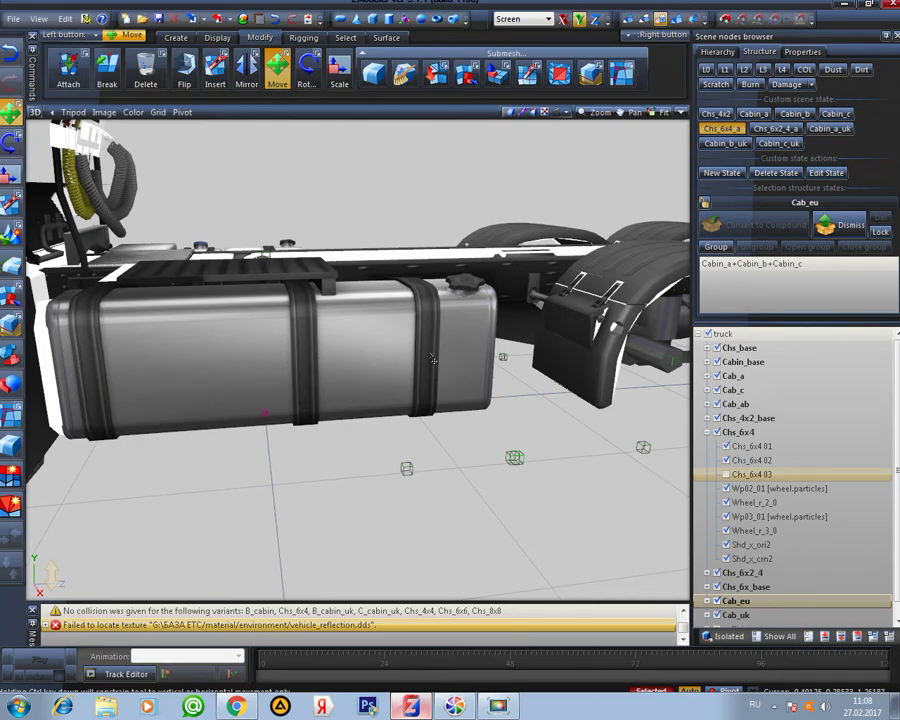
pyautogui.moveTo(431, 404); pyautogui.dragTo(390, 326, button='middle')
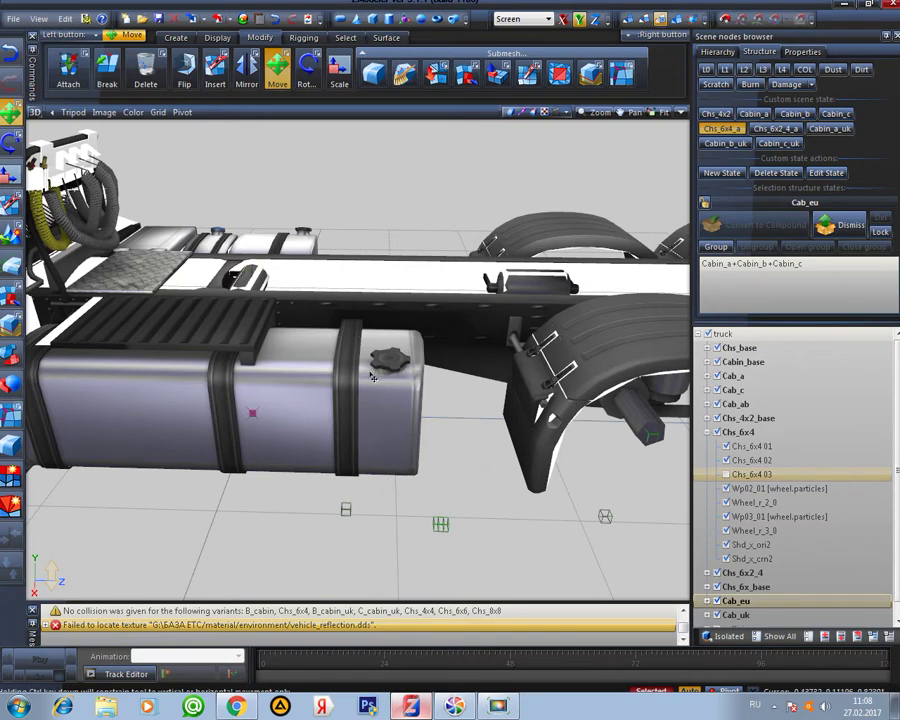
pyautogui.click(680, 113)
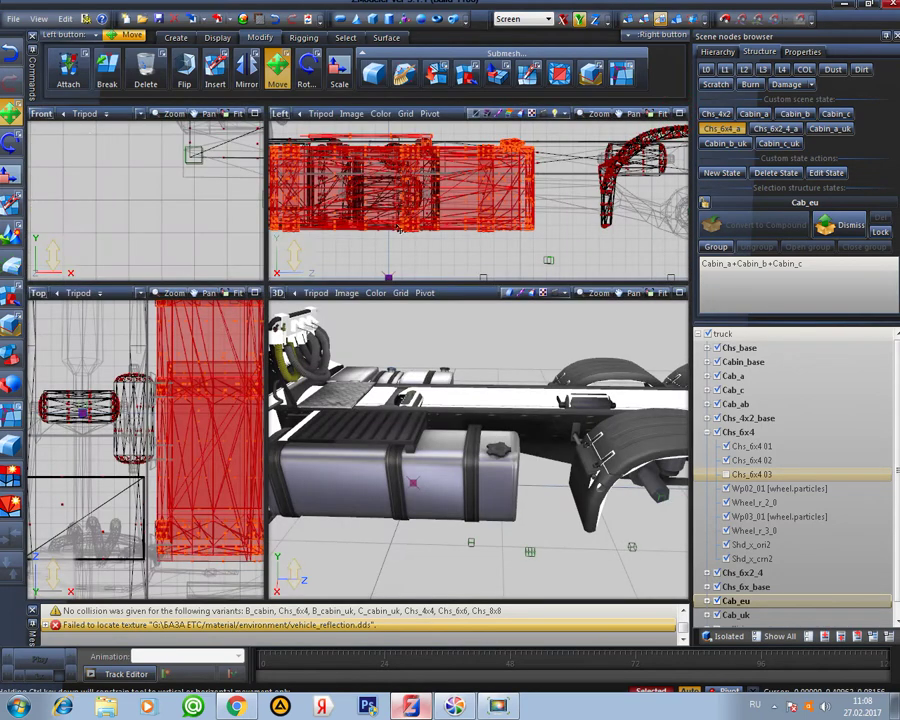
pyautogui.click(255, 294)
pyautogui.scroll(3, 580, 300)
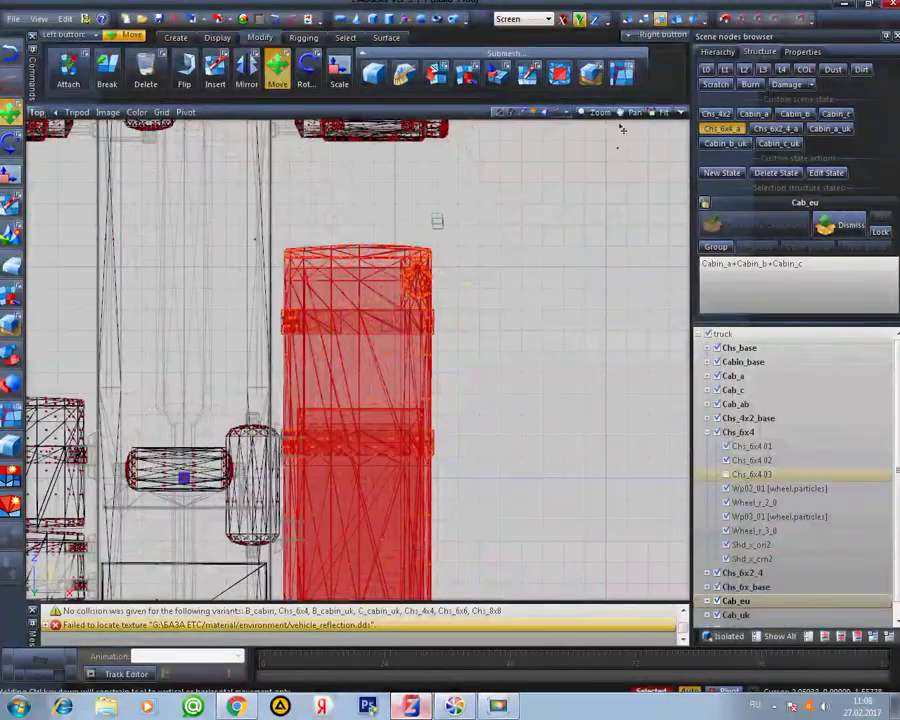
# Switch to vertex editing and move the large tank's rear end, including the filler cap, toward the rear wheels
pyautogui.click(628, 20)
pyautogui.click(575, 307)
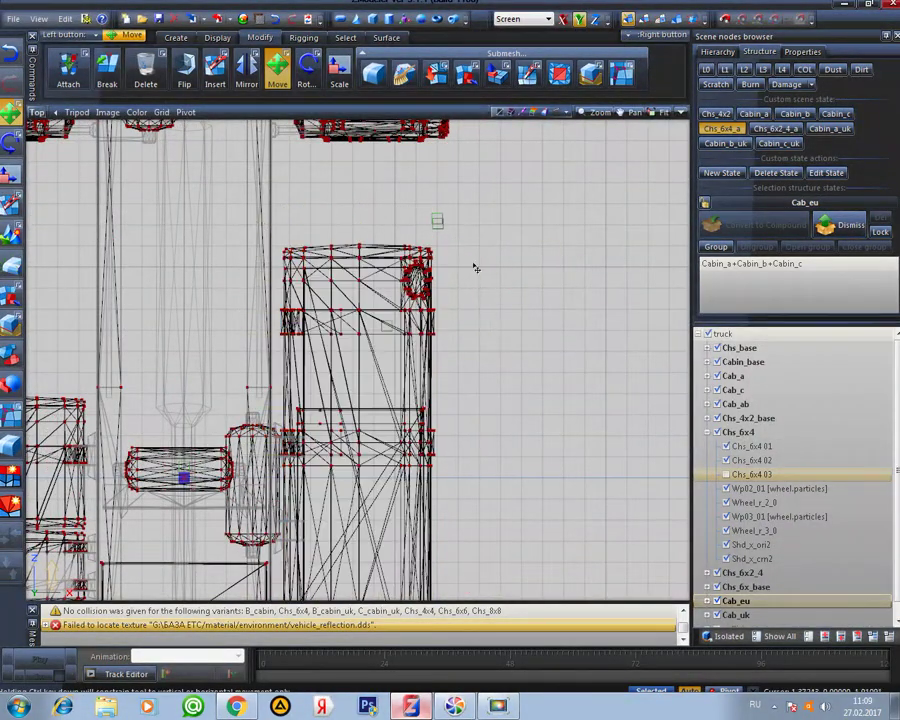
pyautogui.moveTo(452, 240); pyautogui.dragTo(247, 306)
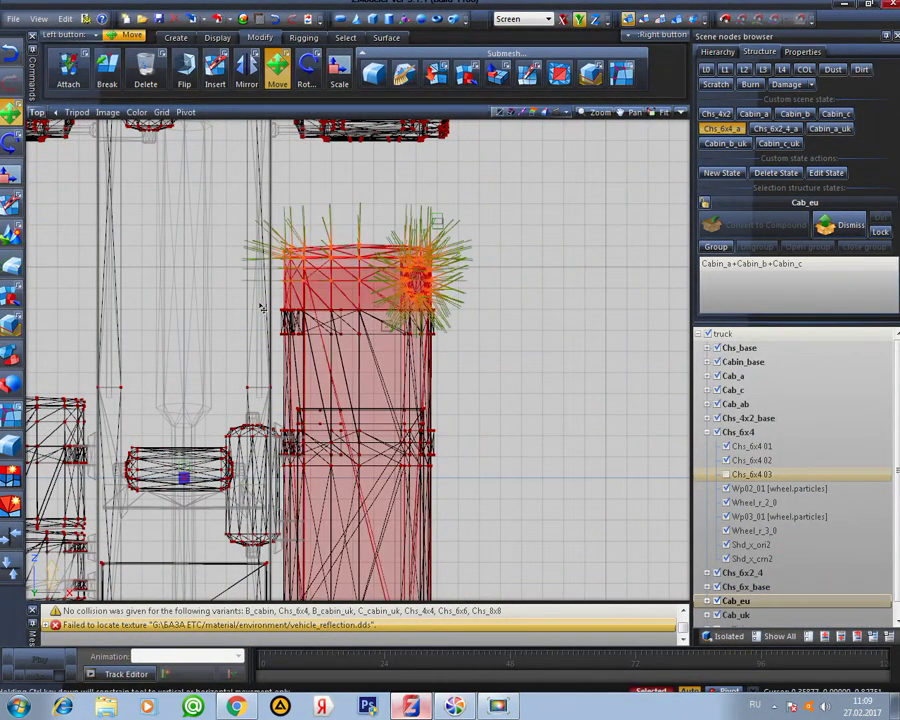
pyautogui.moveTo(409, 296); pyautogui.dragTo(408, 214)
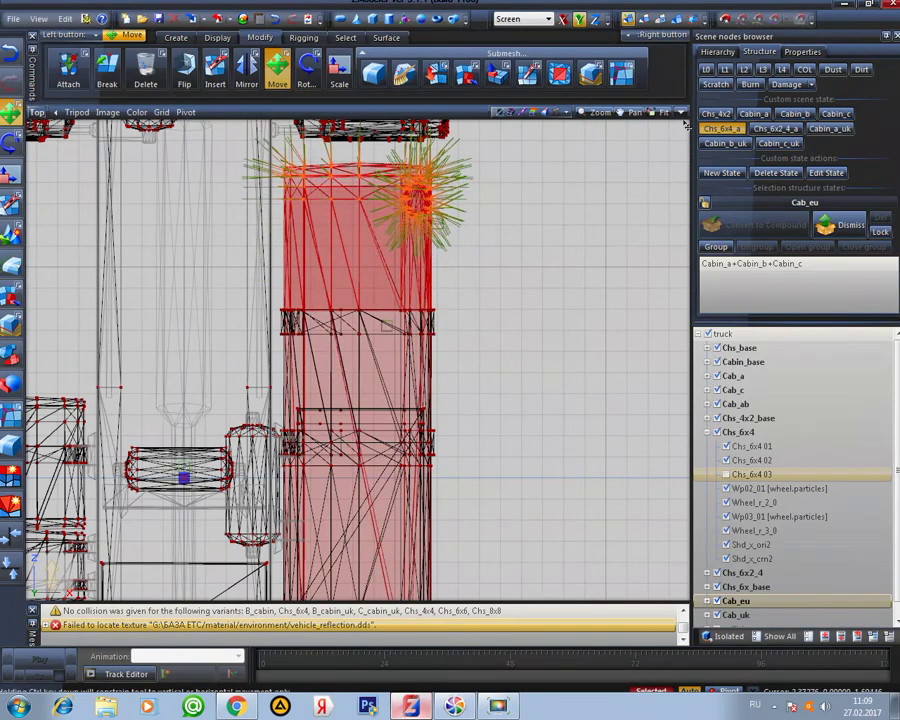
# Constrain movement to the horizontal axis and shift the tank's rear end vertices farther toward the mudguard in the Left view
pyautogui.click(680, 112)
pyautogui.scroll(3, 548, 378)
pyautogui.moveTo(548, 378); pyautogui.dragTo(550, 340, button='middle')
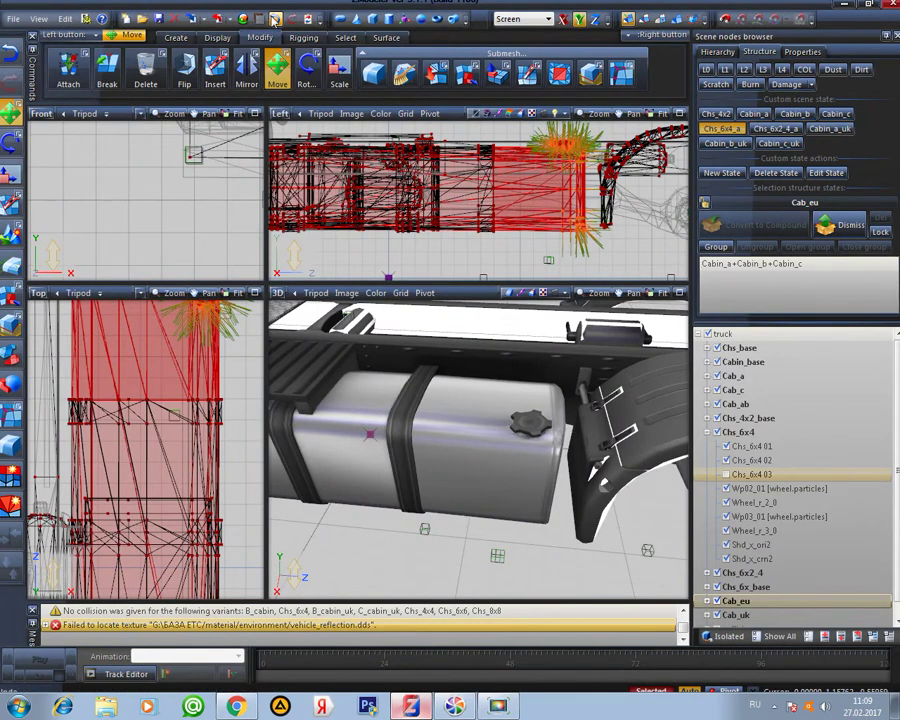
pyautogui.click(564, 19)
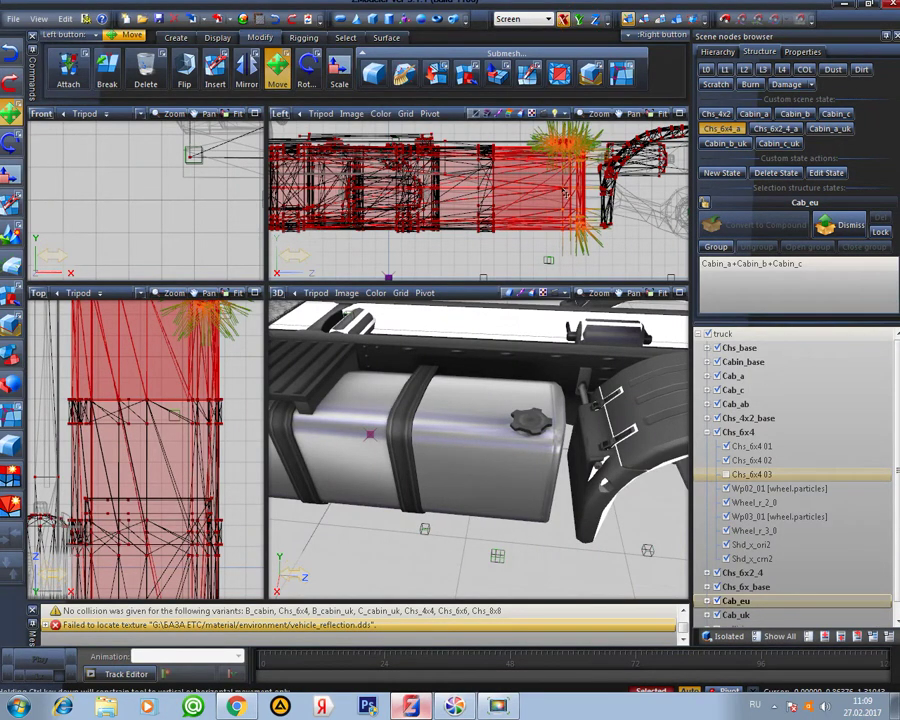
pyautogui.moveTo(583, 237); pyautogui.dragTo(605, 240)
pyautogui.moveTo(646, 243); pyautogui.dragTo(596, 243)
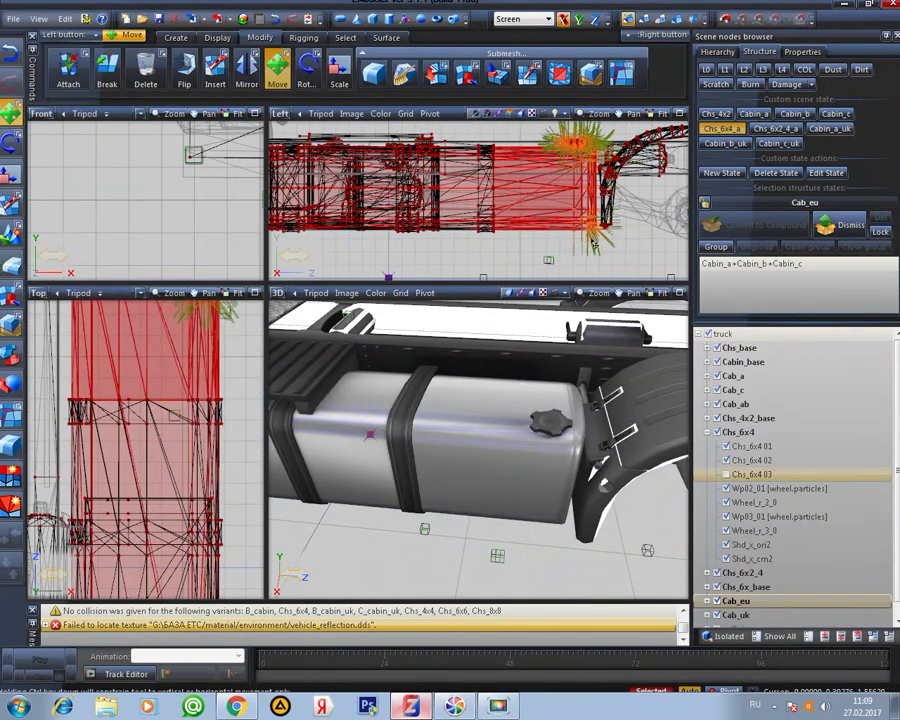
# Try to move the rearmost tank strap toward the filler cap, and undo the move
pyautogui.moveTo(485, 507); pyautogui.dragTo(463, 537, button='middle')
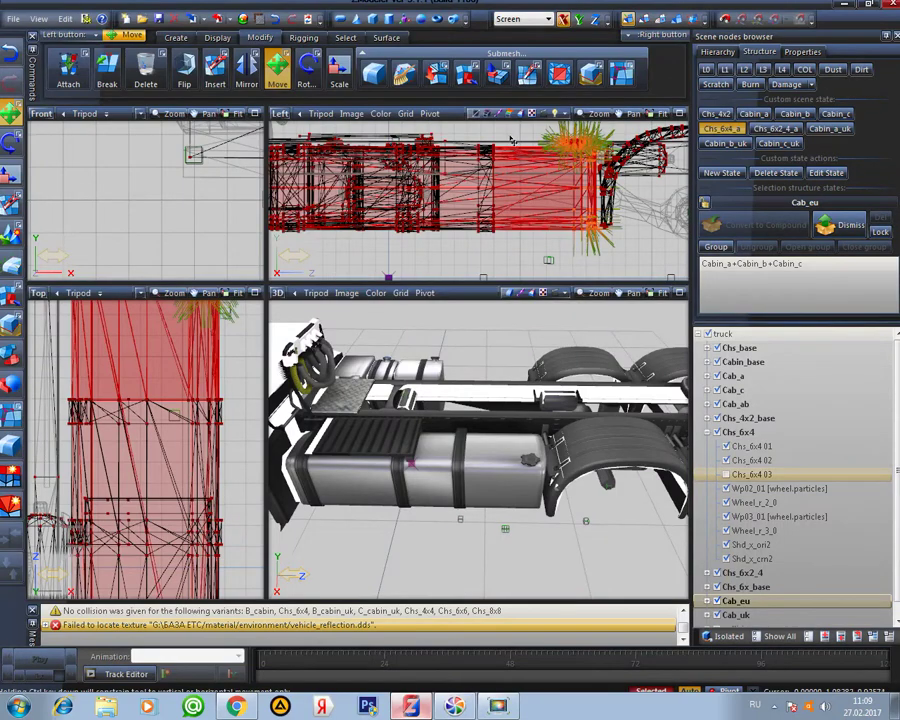
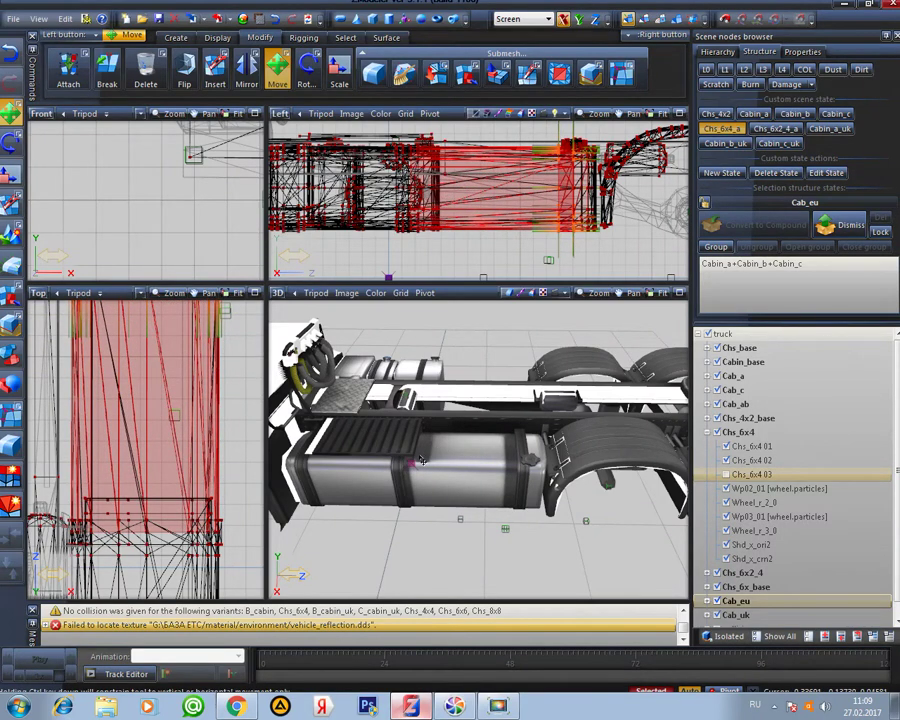
pyautogui.click(276, 21)
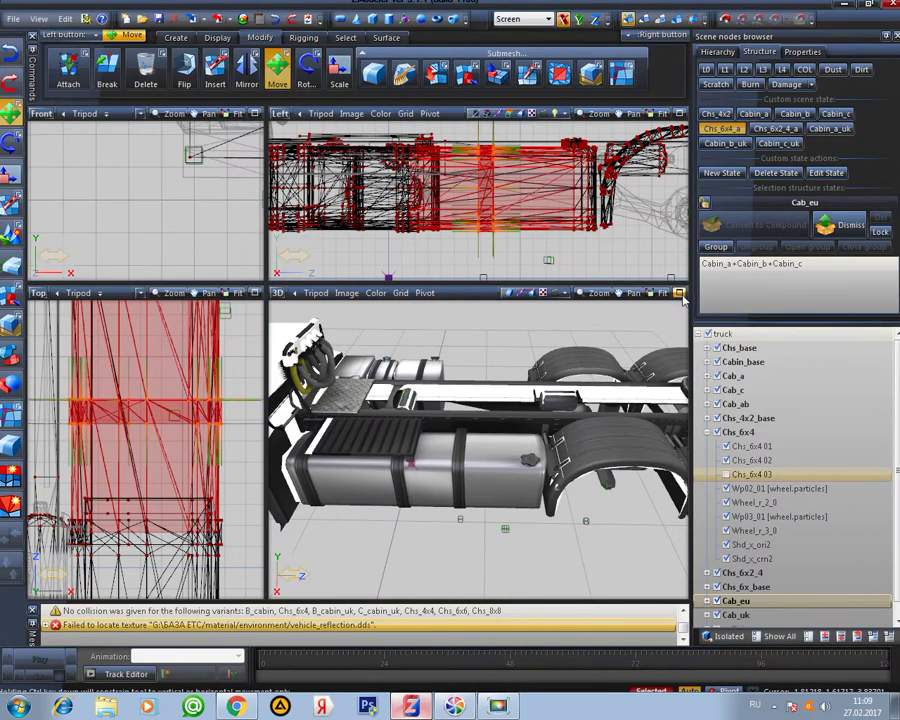
# Switch the Top view to object-level editing and pick the object containing the short tank opposite the large one
pyautogui.click(679, 293)
pyautogui.moveTo(399, 256); pyautogui.dragTo(465, 302, button='middle')
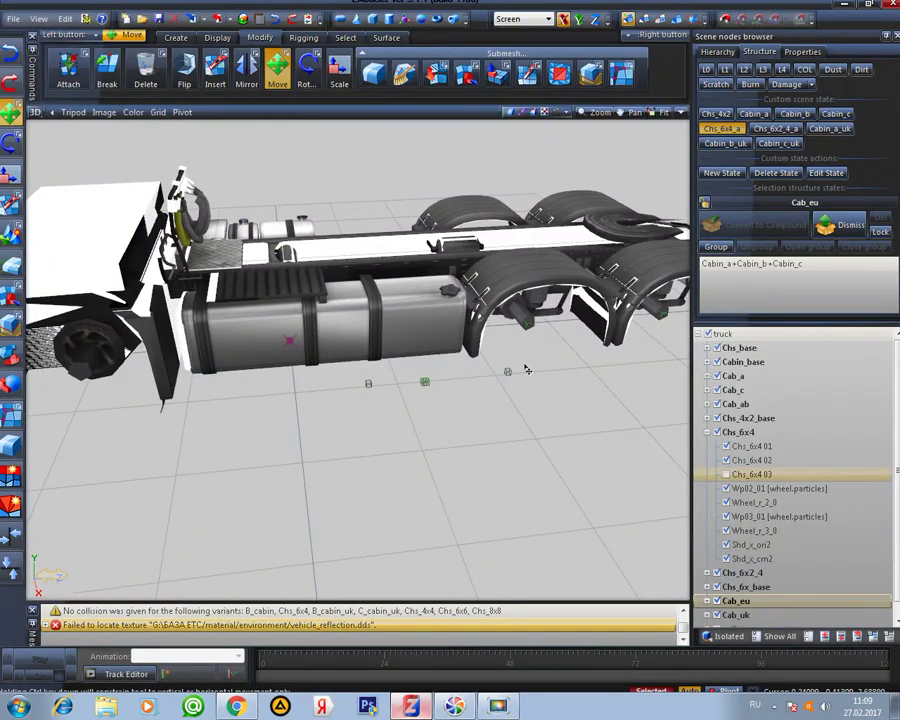
pyautogui.click(681, 113)
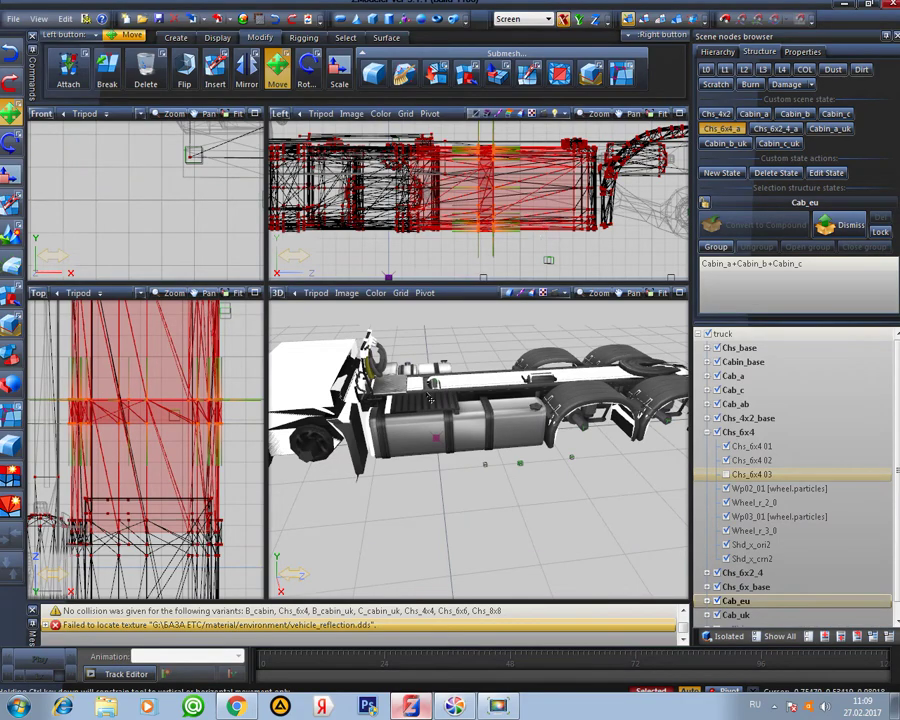
pyautogui.click(255, 294)
pyautogui.moveTo(212, 318); pyautogui.dragTo(476, 326, button='middle')
pyautogui.scroll(-2, 478, 327)
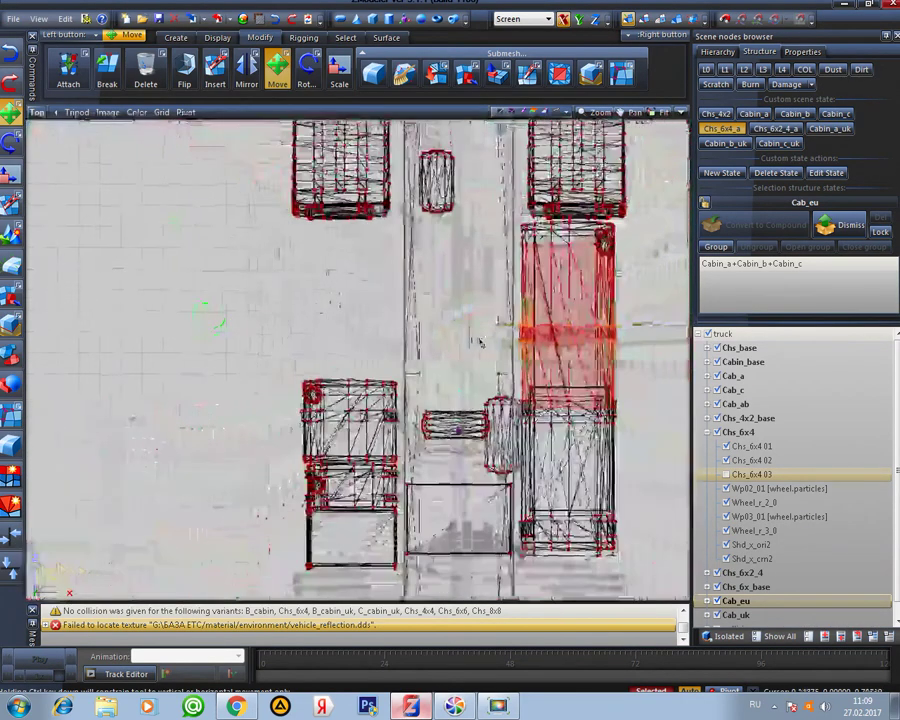
pyautogui.click(677, 19)
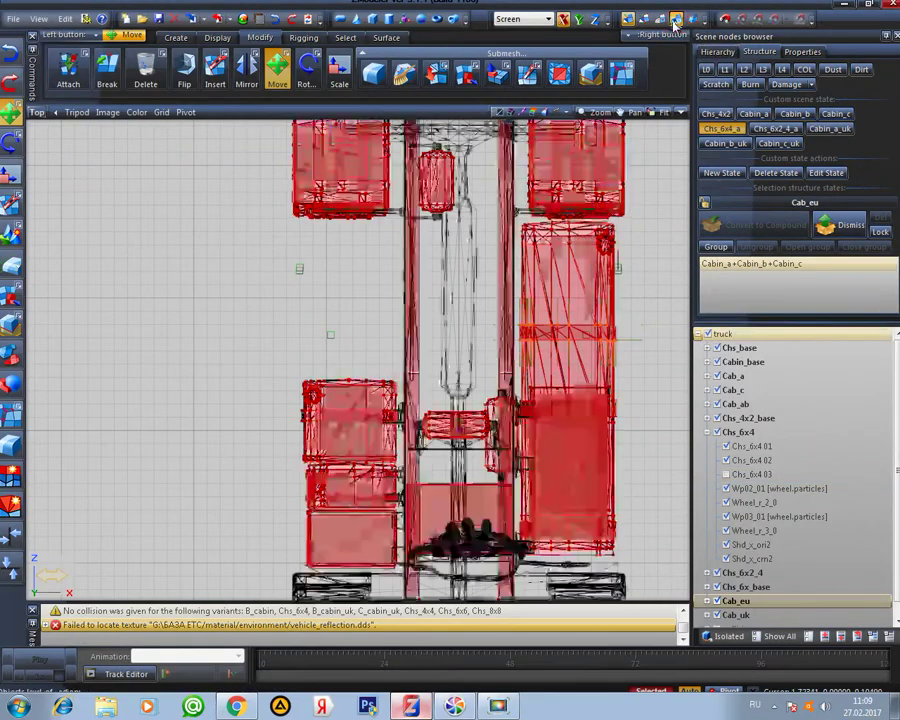
pyautogui.press('space')
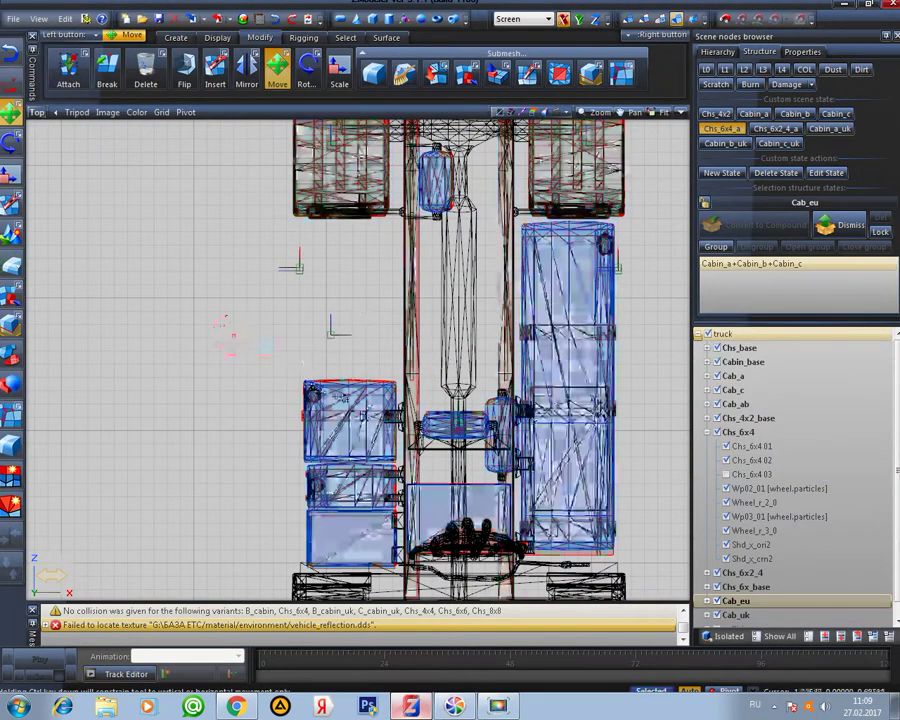
pyautogui.click(349, 393)
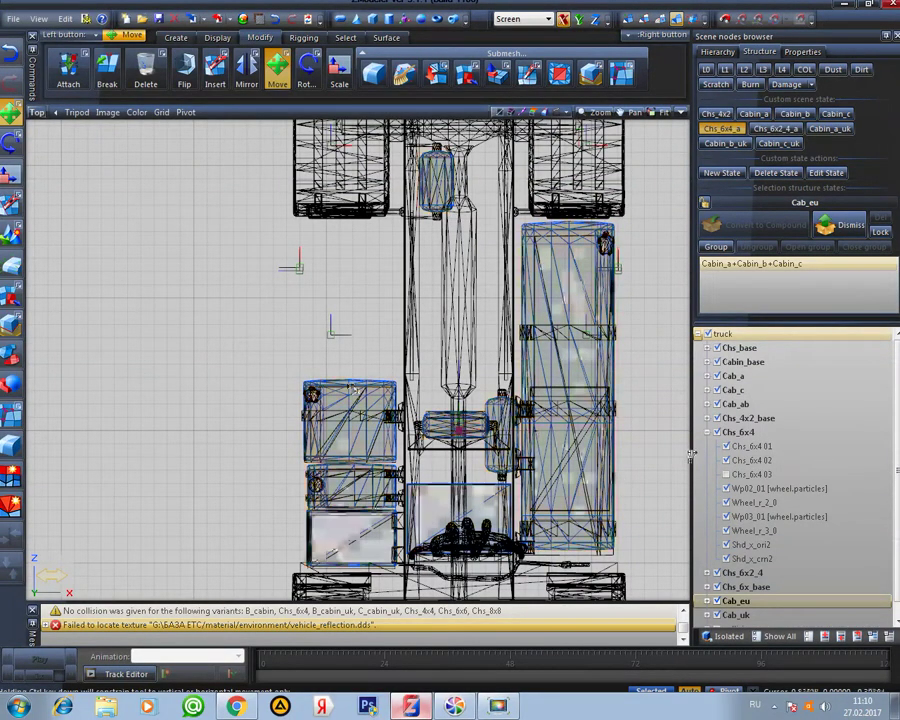
# Select Chs_6x_base 02 under the Chs_6x_base node and isolate it
pyautogui.click(707, 433)
pyautogui.click(736, 461)
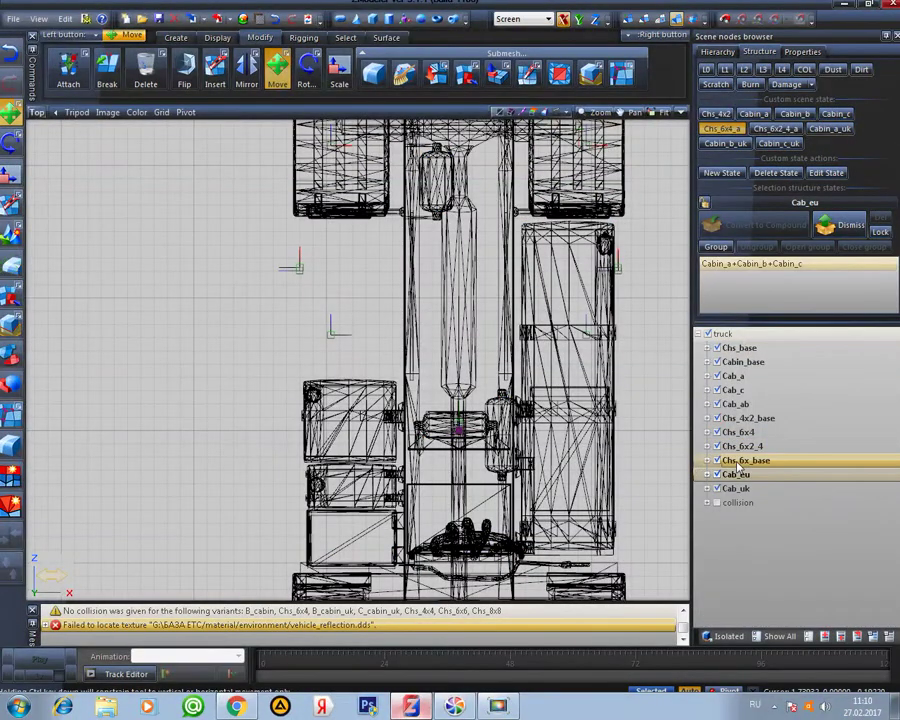
pyautogui.click(707, 461)
pyautogui.scroll(-3, 720, 460)
pyautogui.click(761, 377)
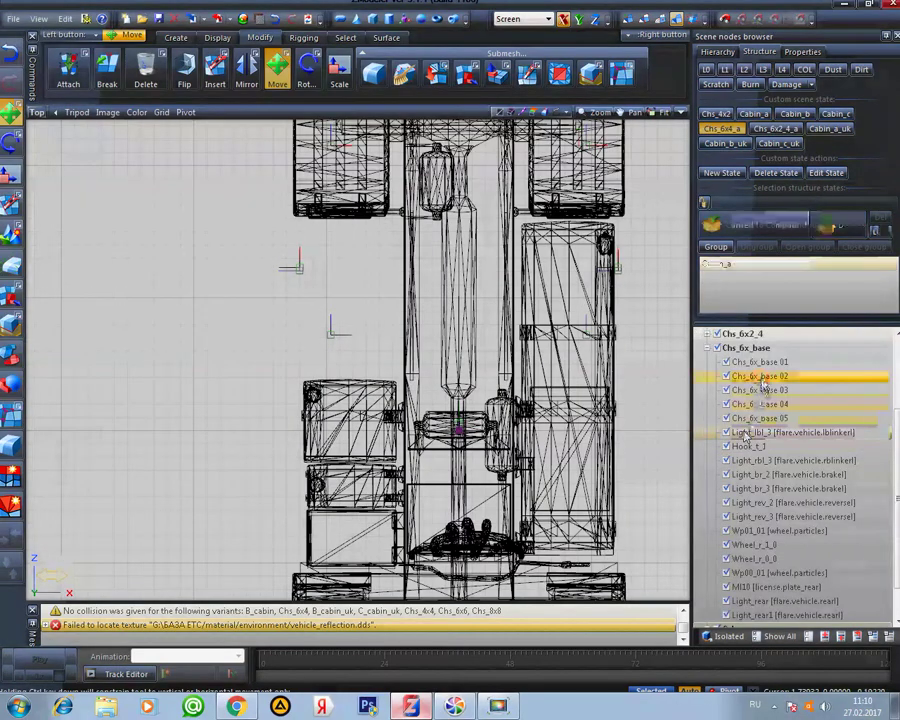
pyautogui.click(725, 636)
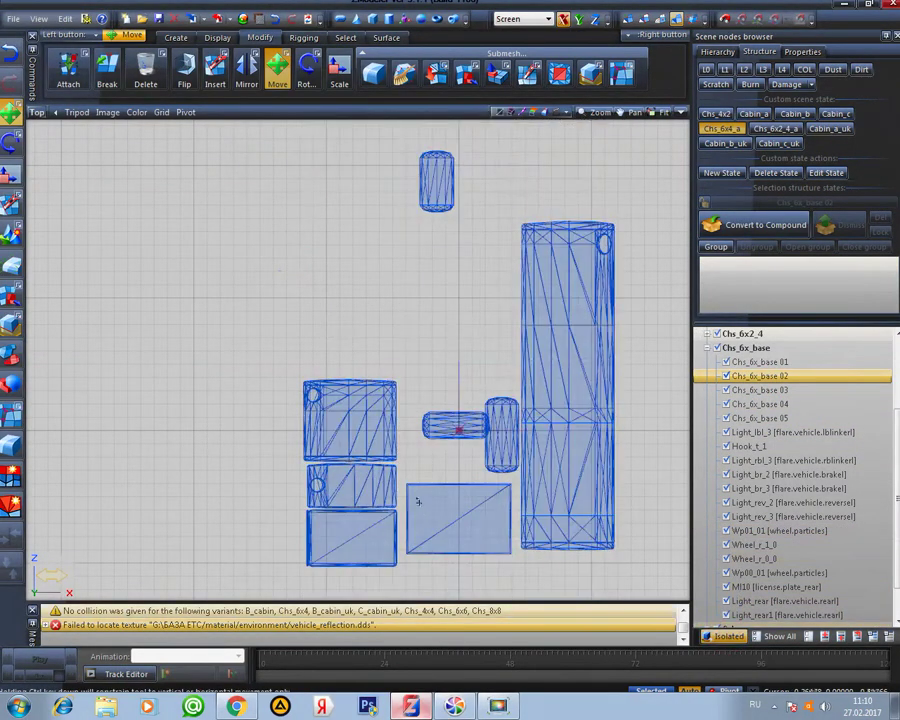
# Switch to polygon-level editing and select all faces of the short tank opposite the large one in the Top view
pyautogui.click(681, 112)
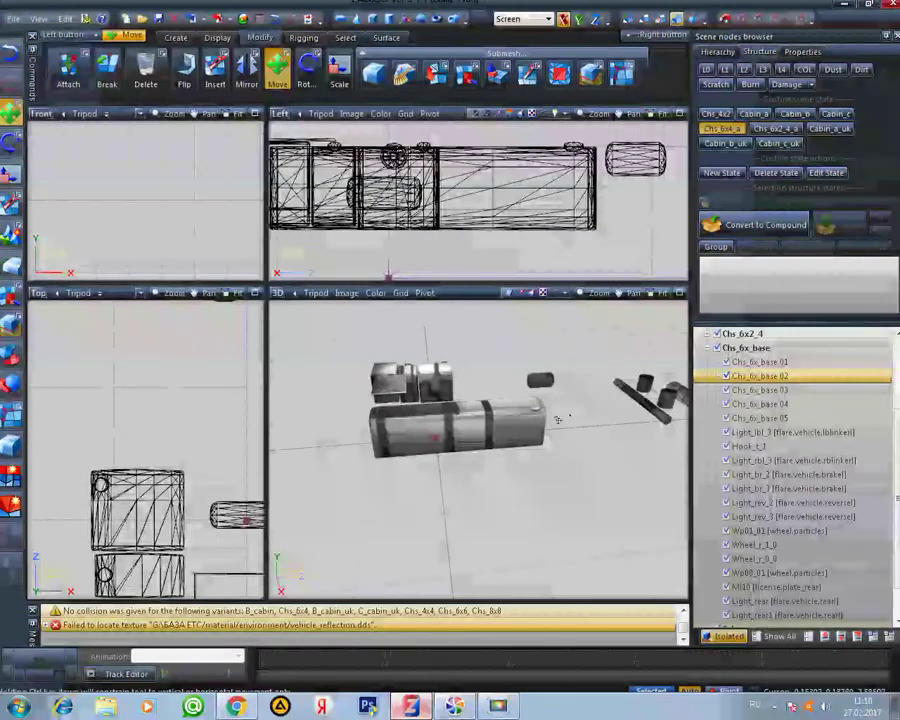
pyautogui.moveTo(460, 408); pyautogui.dragTo(535, 448, button='middle')
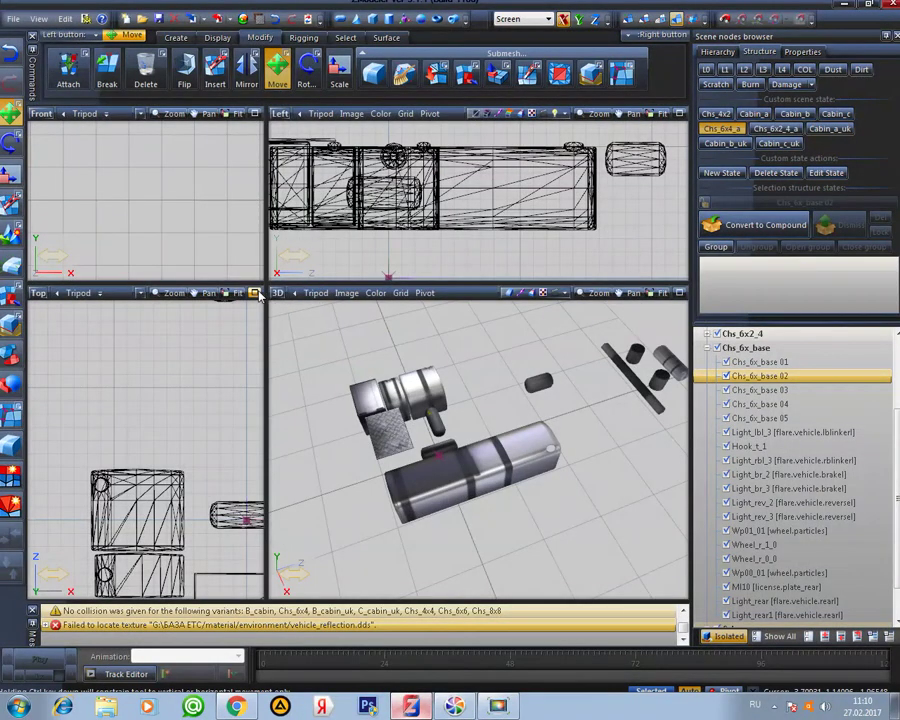
pyautogui.click(254, 293)
pyautogui.scroll(2, 444, 340)
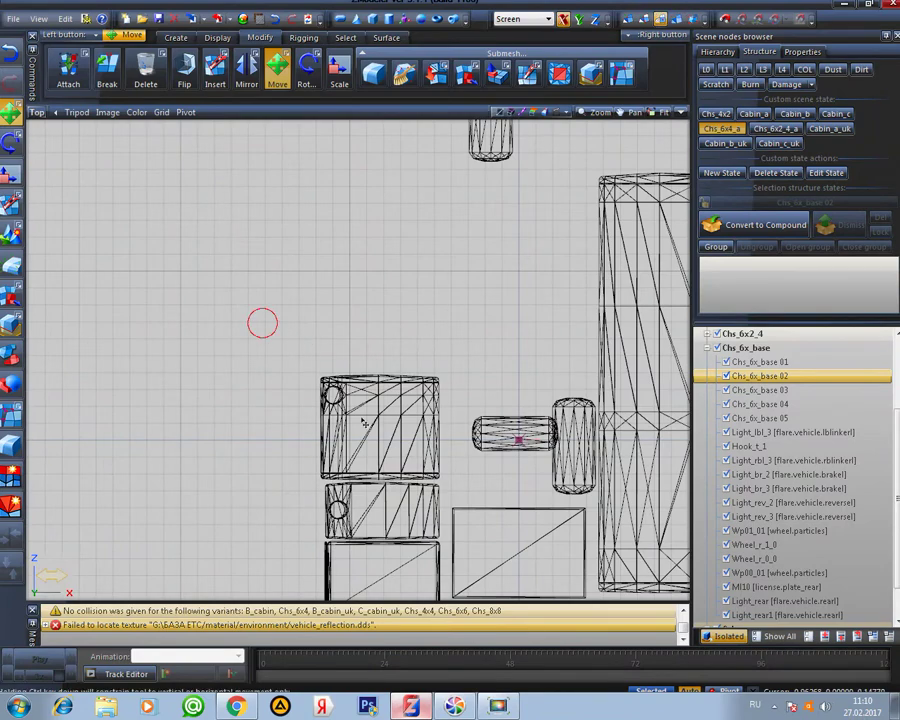
pyautogui.click(427, 445)
pyautogui.click(677, 19)
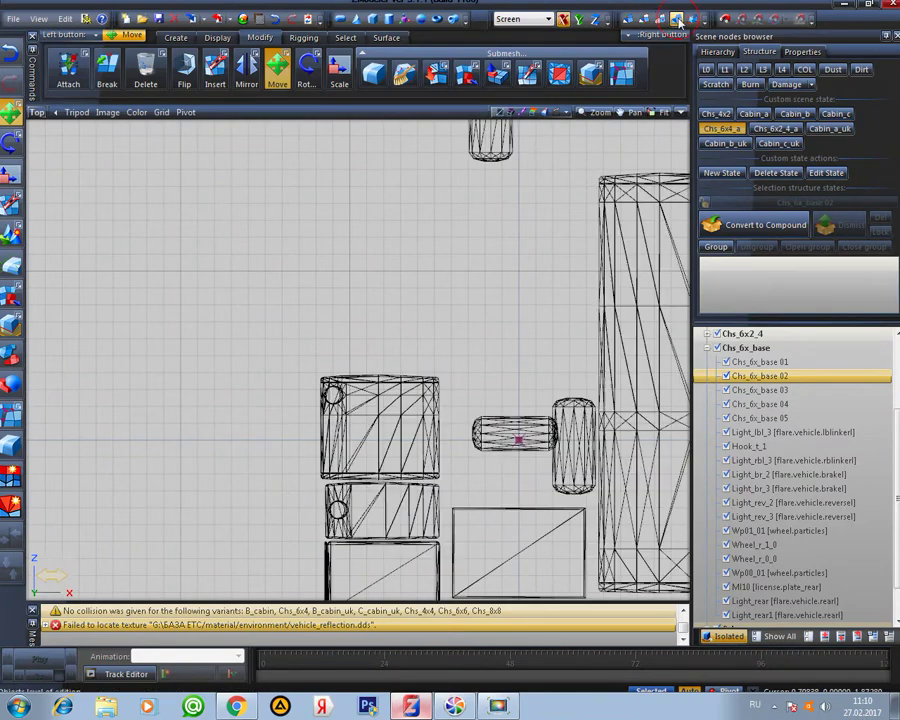
pyautogui.click(660, 19)
pyautogui.click(417, 440)
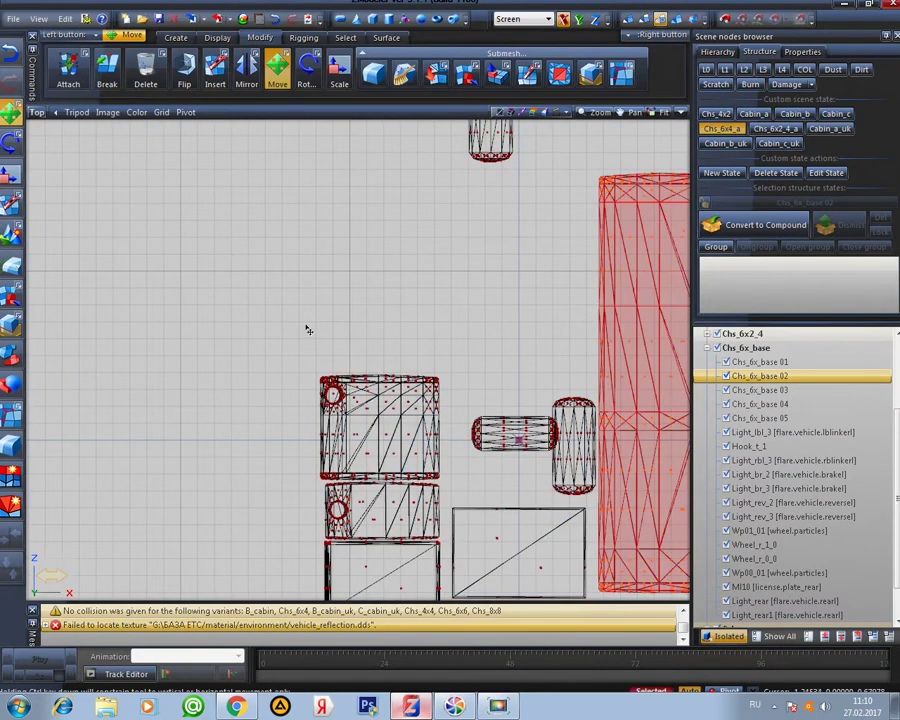
pyautogui.moveTo(299, 326); pyautogui.dragTo(460, 483)
pyautogui.moveTo(442, 468); pyautogui.dragTo(392, 386, button='middle')
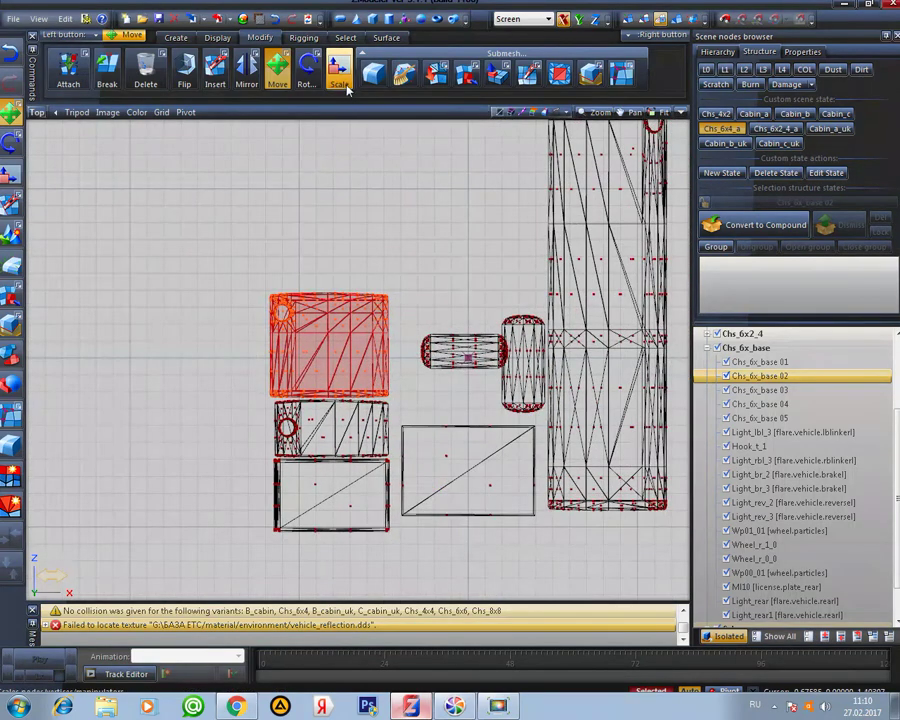
# Constrain movement to the vertical axis and move the short tank away from its neighbouring tank, toward the rear wheels
pyautogui.moveTo(352, 346); pyautogui.dragTo(357, 346)
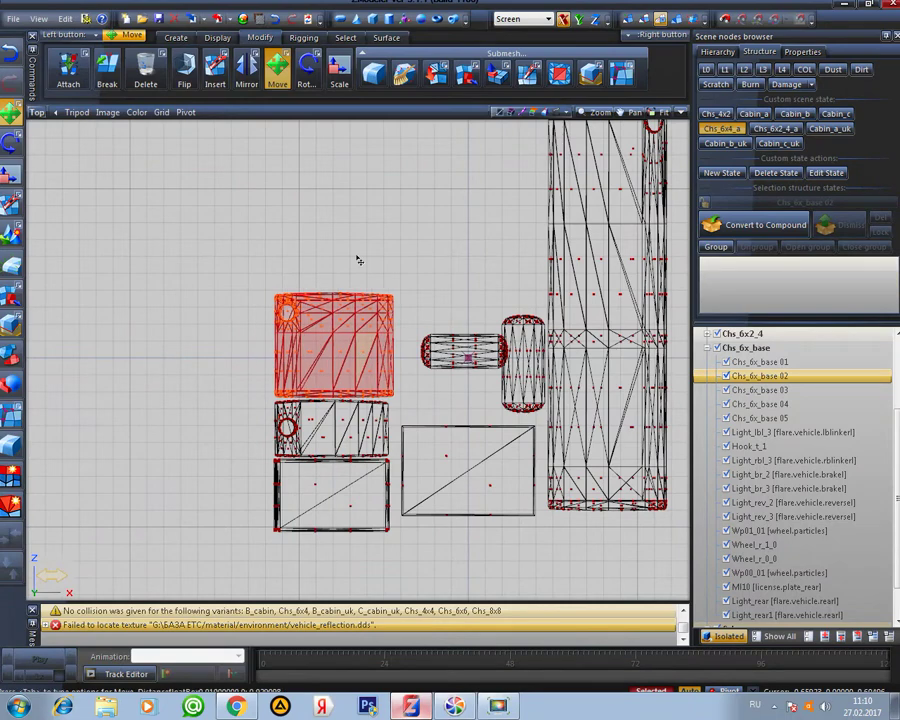
pyautogui.click(277, 19)
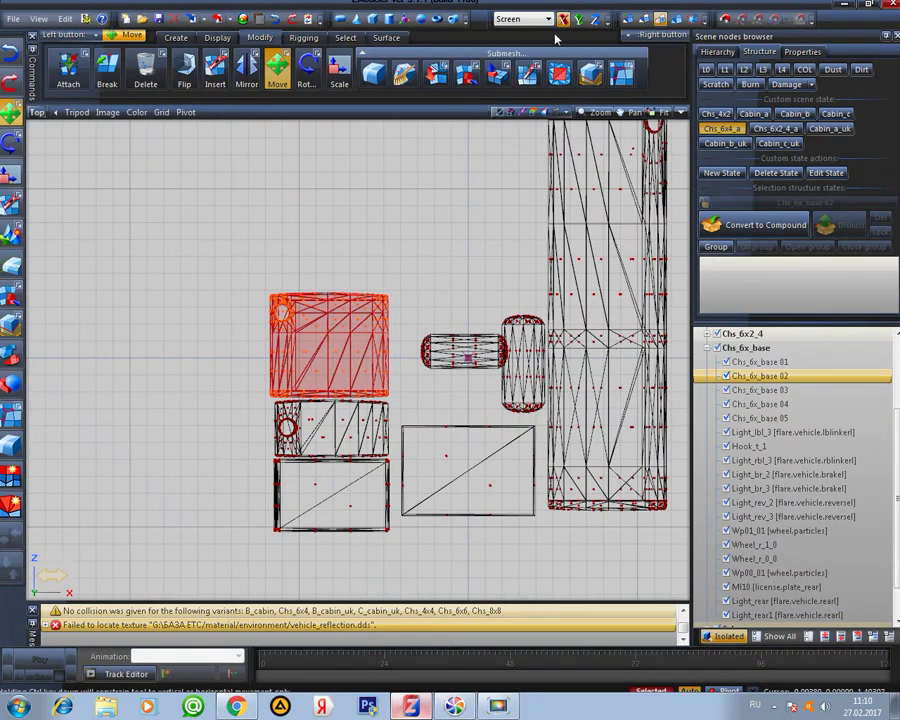
pyautogui.click(579, 19)
pyautogui.moveTo(390, 402); pyautogui.dragTo(392, 296)
pyautogui.moveTo(391, 295); pyautogui.dragTo(397, 354, button='middle')
# Scale the short tank lengthwise in the Top view and move it back against the neighbouring small tank
pyautogui.click(340, 68)
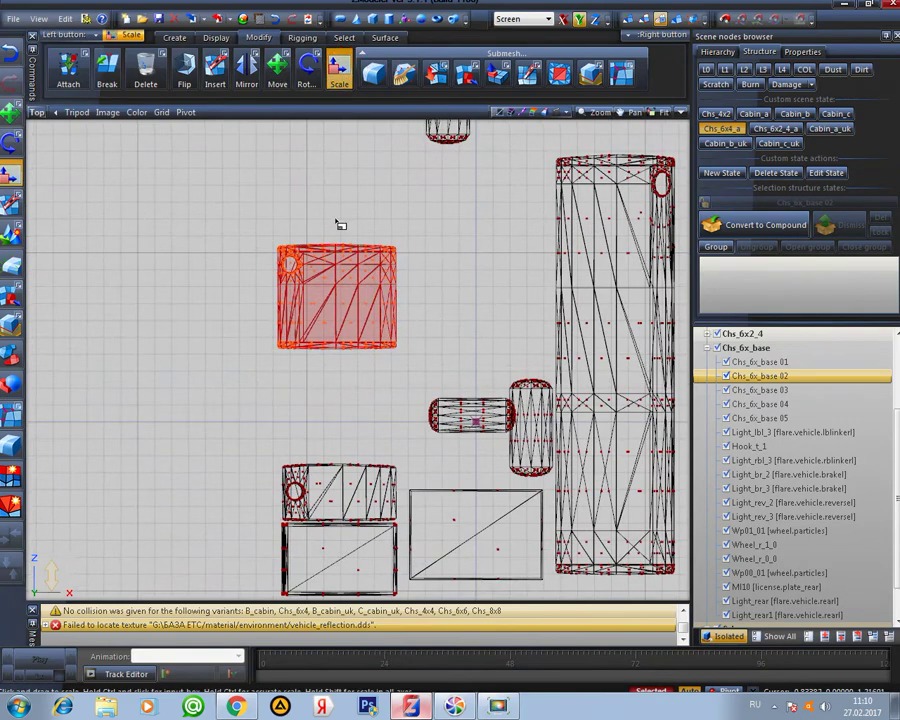
pyautogui.moveTo(351, 292); pyautogui.dragTo(362, 164)
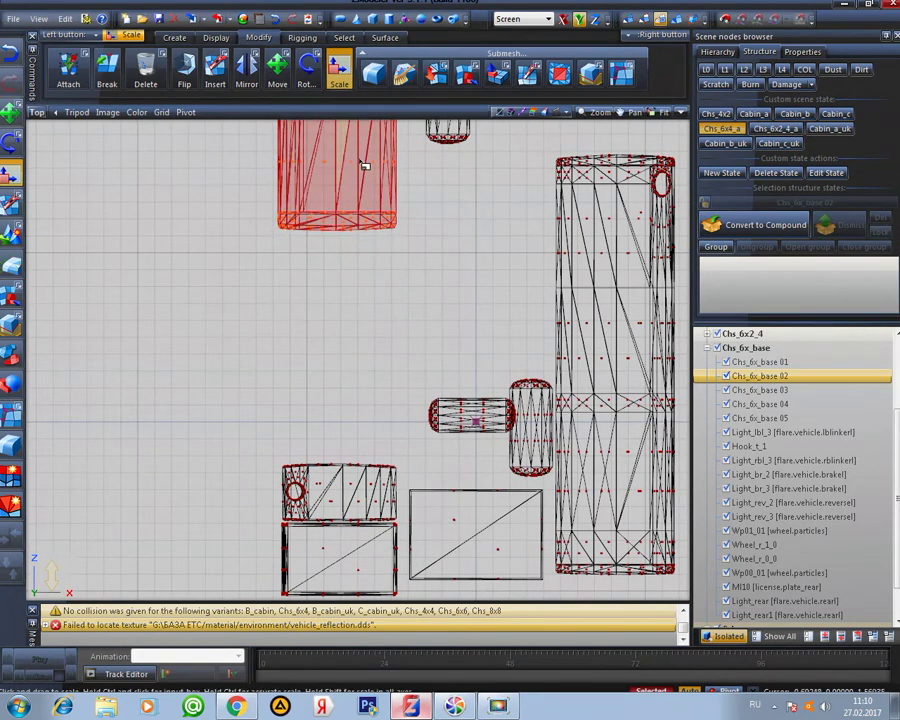
pyautogui.scroll(-3, 464, 332)
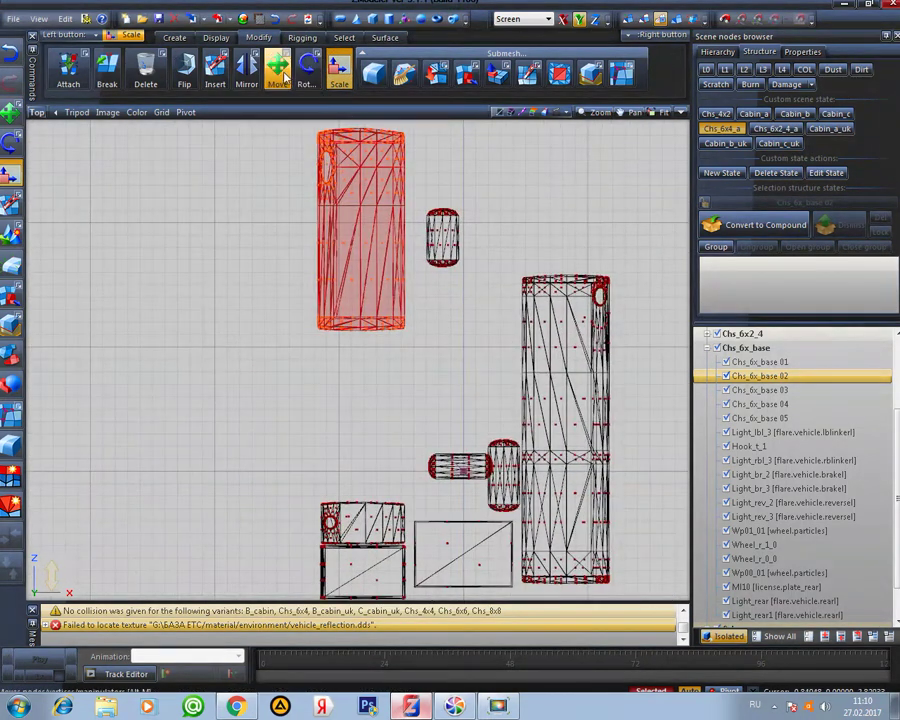
pyautogui.click(277, 68)
pyautogui.moveTo(352, 228); pyautogui.dragTo(372, 385)
# Examine the stretched tank's filler opening and strap area in the 3D view from both sides
pyautogui.click(679, 114)
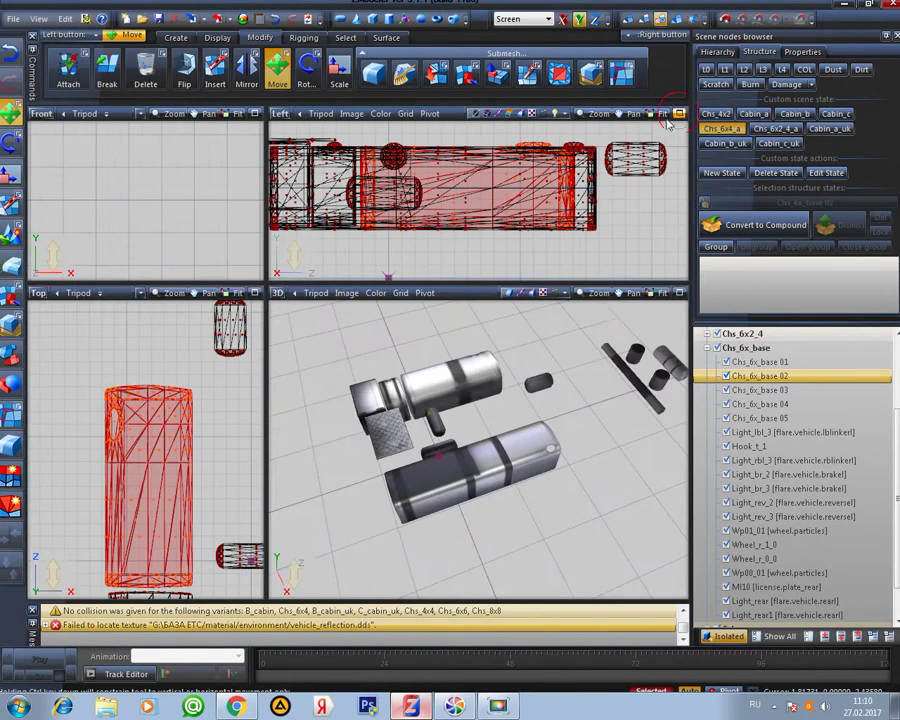
pyautogui.moveTo(529, 425); pyautogui.dragTo(484, 425, button='middle')
pyautogui.scroll(4, 510, 408)
pyautogui.moveTo(483, 425); pyautogui.dragTo(367, 458, button='right')
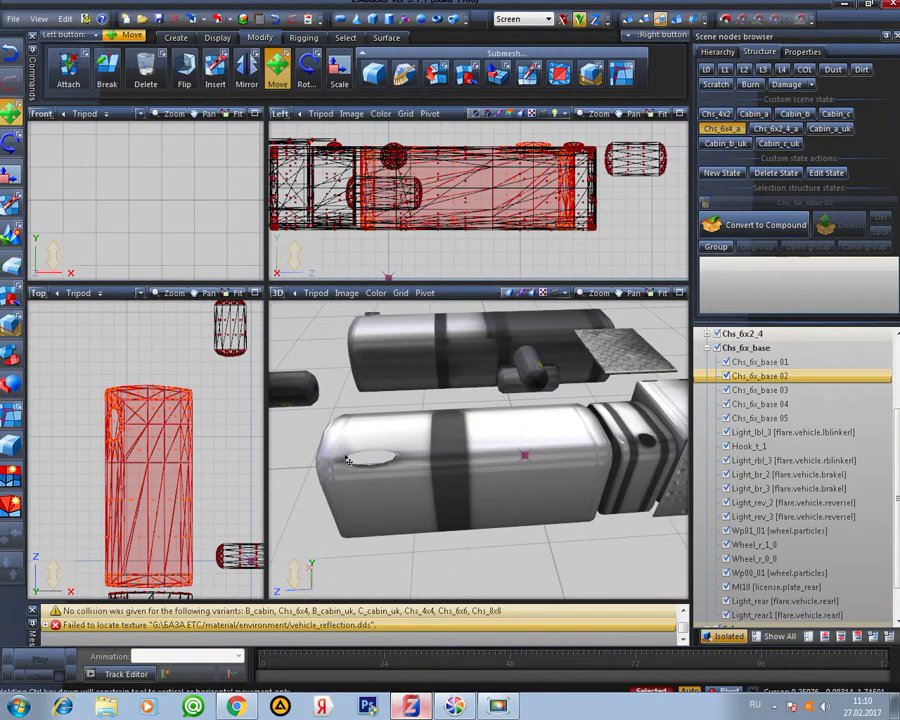
pyautogui.moveTo(452, 452); pyautogui.dragTo(524, 410, button='right')
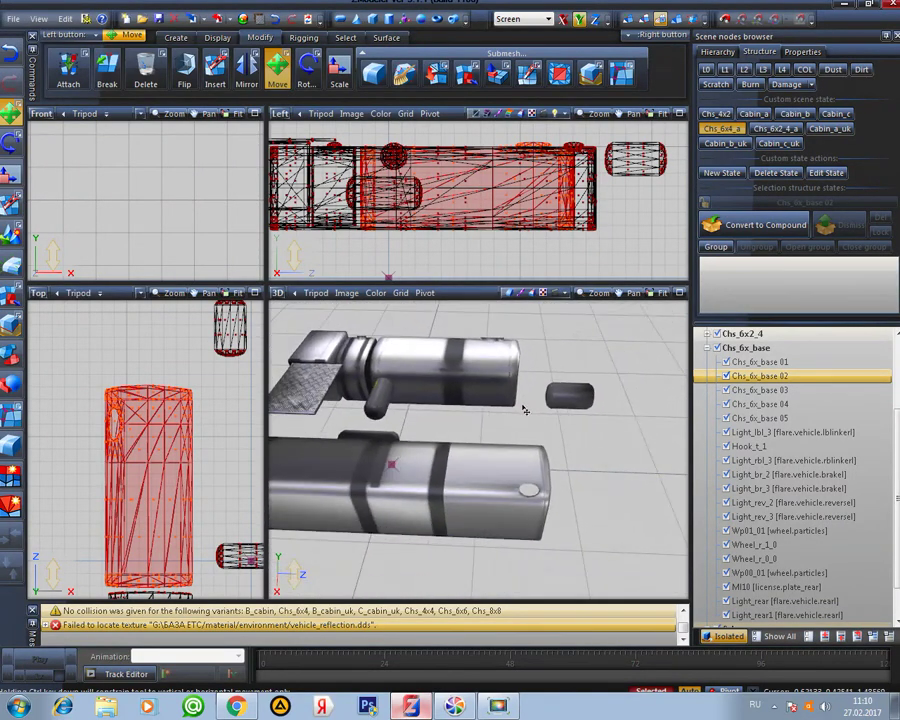
# Turn off isolation and examine both lengthened tanks with their straps and filler caps on the full chassis
pyautogui.click(727, 637)
pyautogui.click(680, 293)
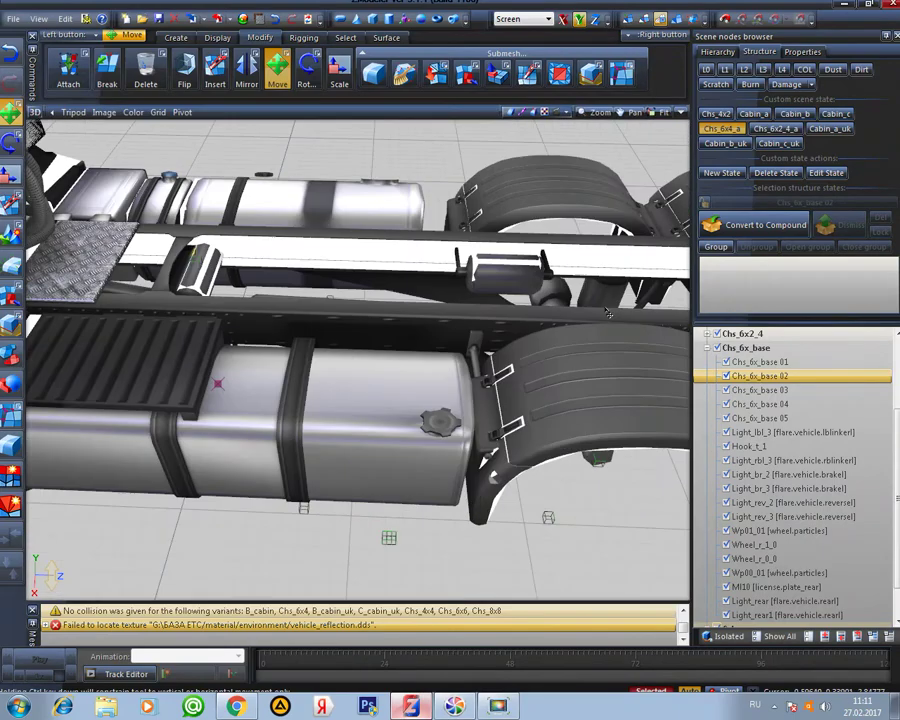
pyautogui.moveTo(578, 318)
pyautogui.mouseDown(button='right')
pyautogui.moveTo(565, 405)
pyautogui.moveTo(465, 415)
pyautogui.moveTo(338, 303)
pyautogui.moveTo(399, 342)
pyautogui.moveTo(481, 349)
pyautogui.moveTo(422, 372)
pyautogui.moveTo(435, 373)
pyautogui.mouseUp(button='right')
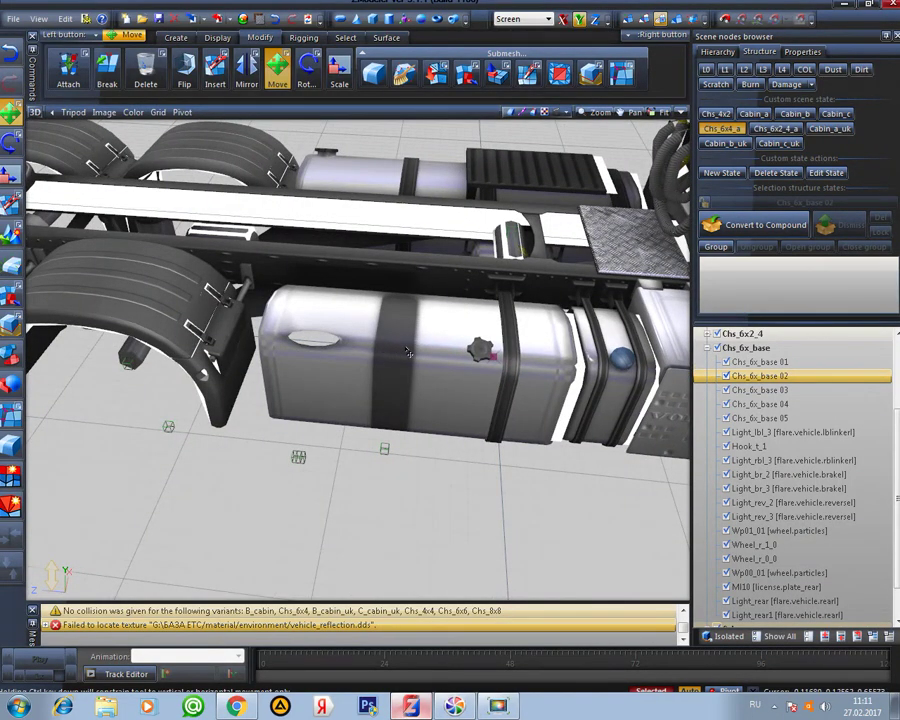
pyautogui.moveTo(376, 362); pyautogui.dragTo(257, 453, button='right')
pyautogui.scroll(-3, 400, 355)
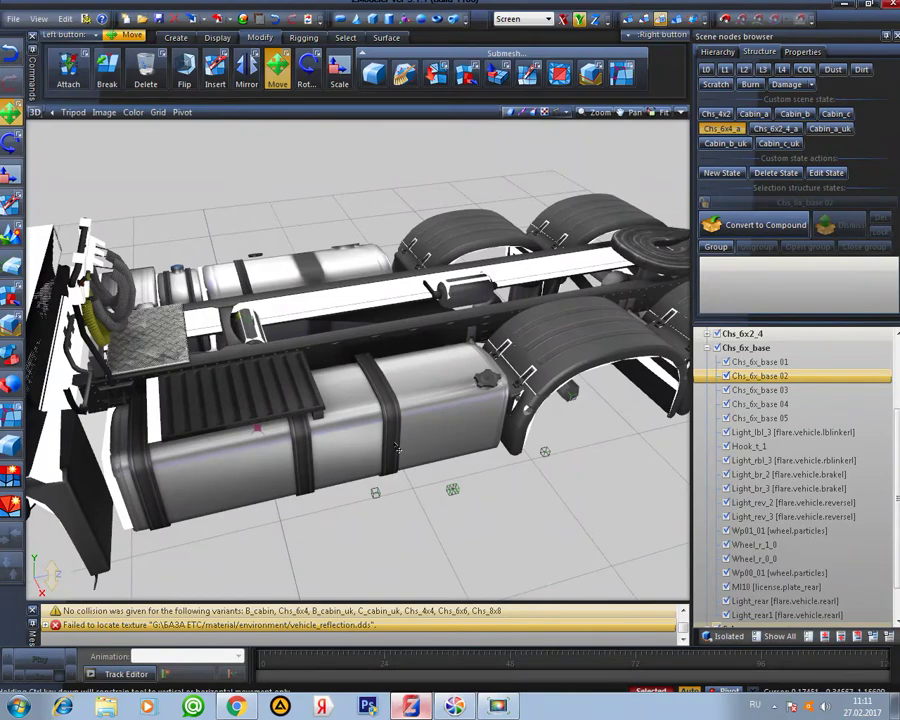
pyautogui.scroll(-5, 420, 455)
pyautogui.scroll(3, 456, 462)
pyautogui.scroll(-1, 461, 462)
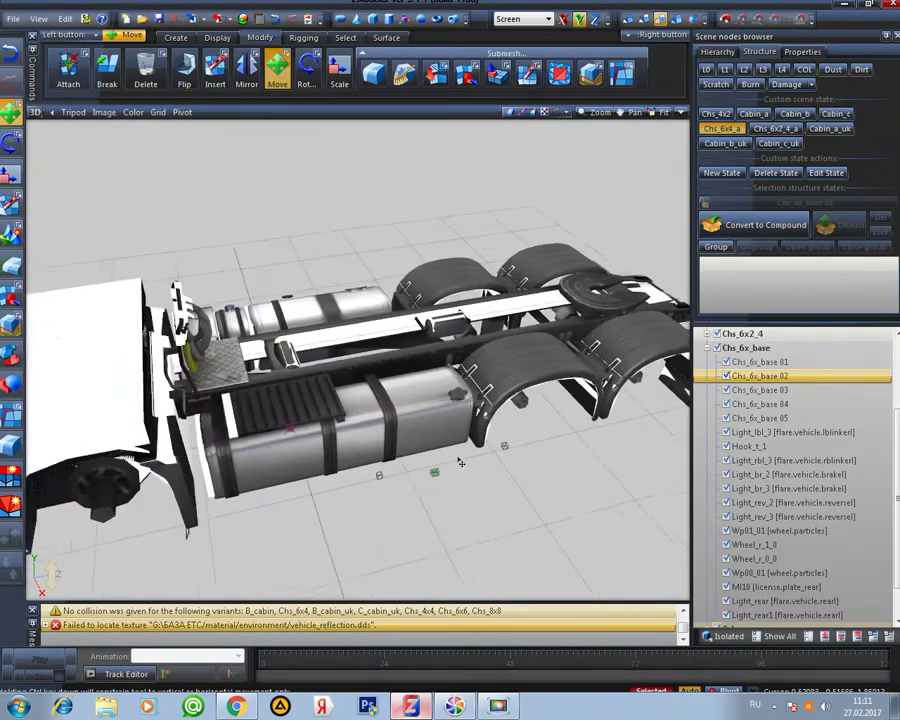
# Show the Chs_4x2 chassis state, examine its tanks and straps, and overlay the Chs_6x2_4_a state
pyautogui.click(716, 113)
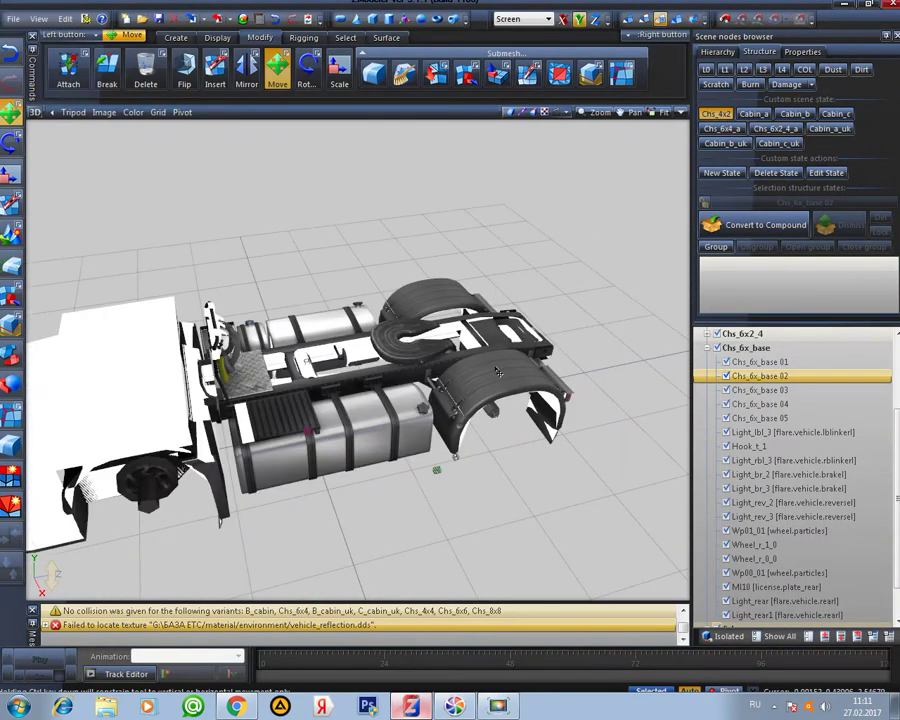
pyautogui.moveTo(497, 372); pyautogui.dragTo(447, 367, button='right')
pyautogui.moveTo(453, 436); pyautogui.dragTo(240, 352, button='right')
pyautogui.moveTo(445, 377); pyautogui.dragTo(470, 430, button='right')
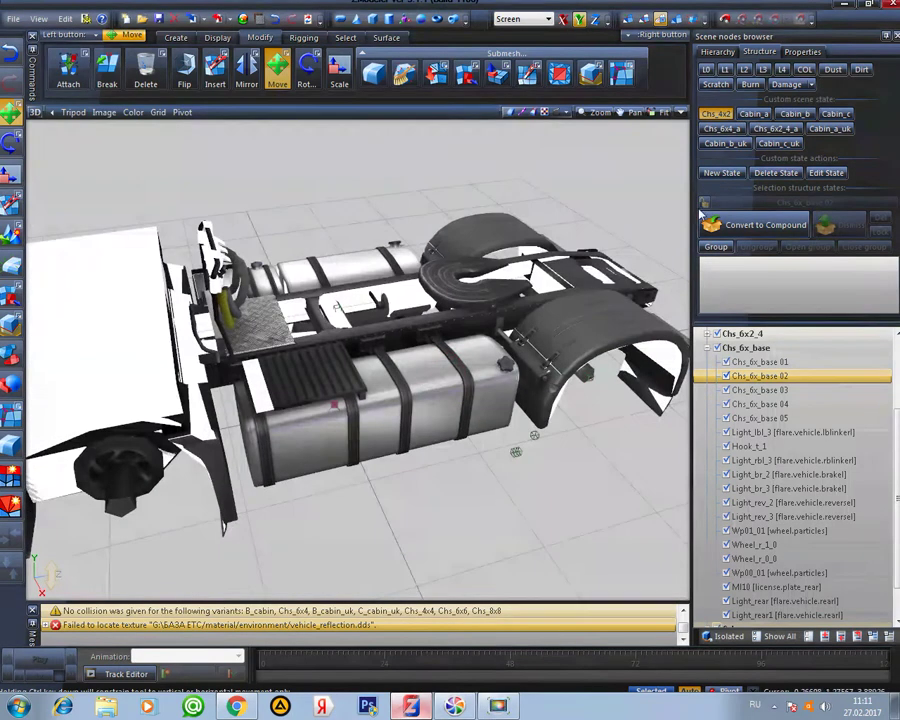
pyautogui.click(789, 129)
pyautogui.moveTo(527, 406); pyautogui.dragTo(400, 340, button='right')
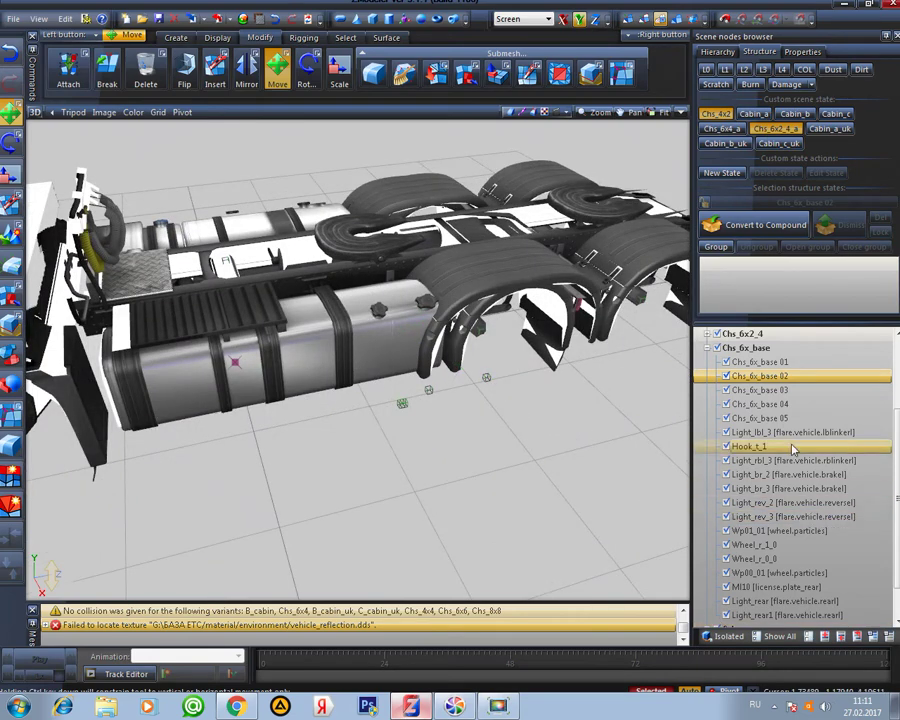
# Hide Chs_6x_base 02 to compare the overlapping tanks of both chassis, and return to the Chs_4x2 state alone
pyautogui.click(726, 376)
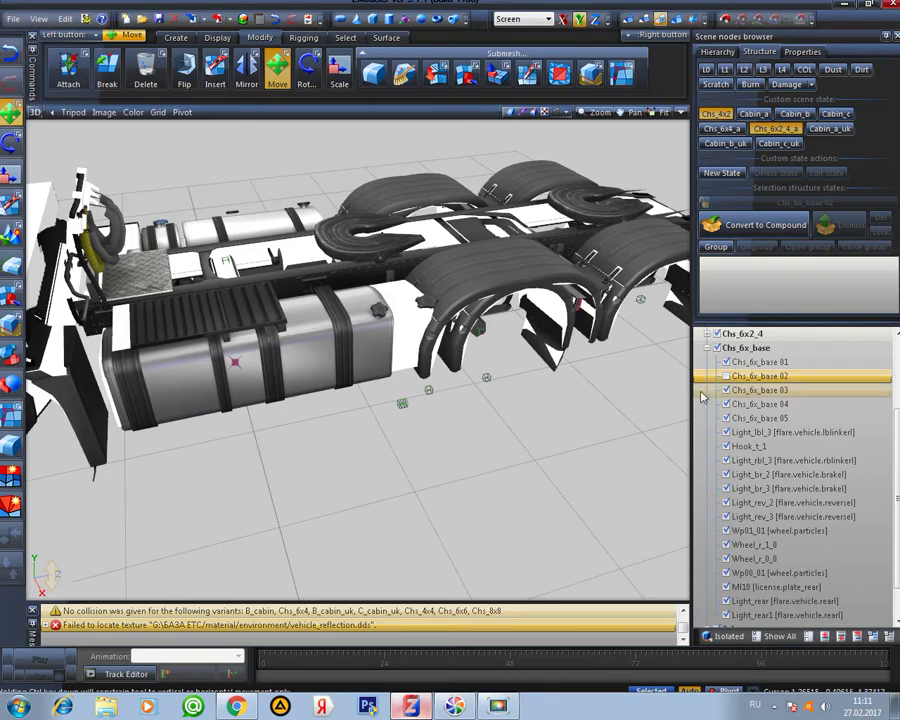
pyautogui.moveTo(390, 400); pyautogui.dragTo(318, 428, button='right')
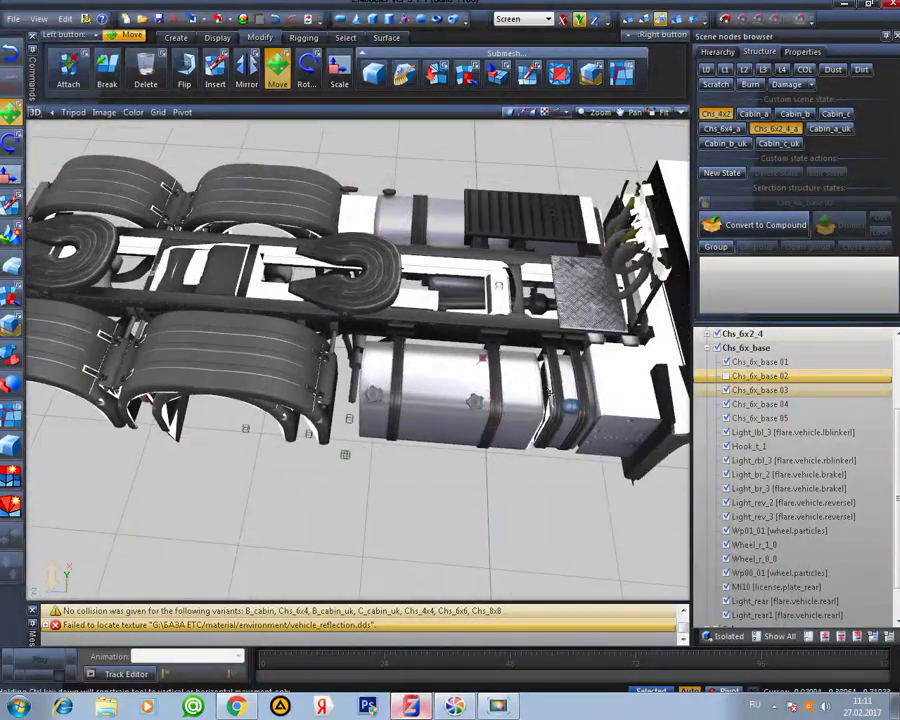
pyautogui.moveTo(522, 391); pyautogui.dragTo(546, 471, button='right')
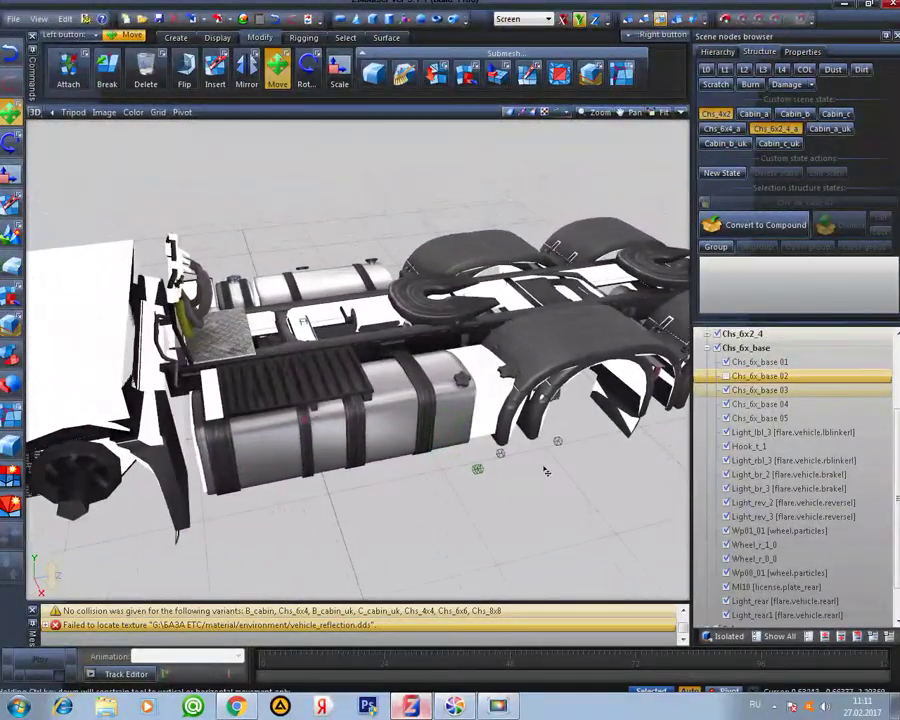
pyautogui.click(716, 115)
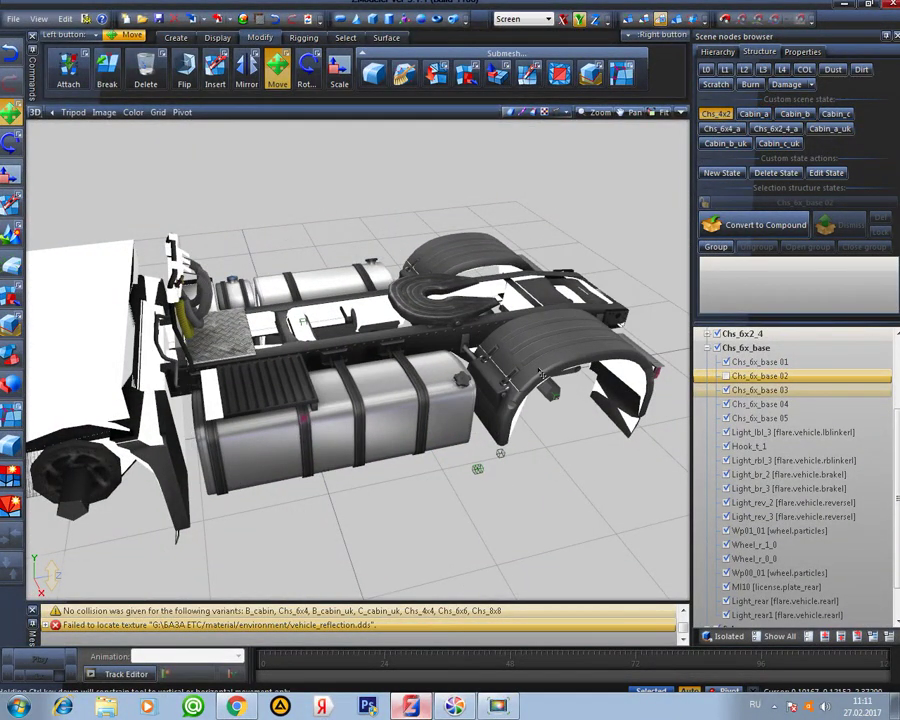
pyautogui.click(681, 112)
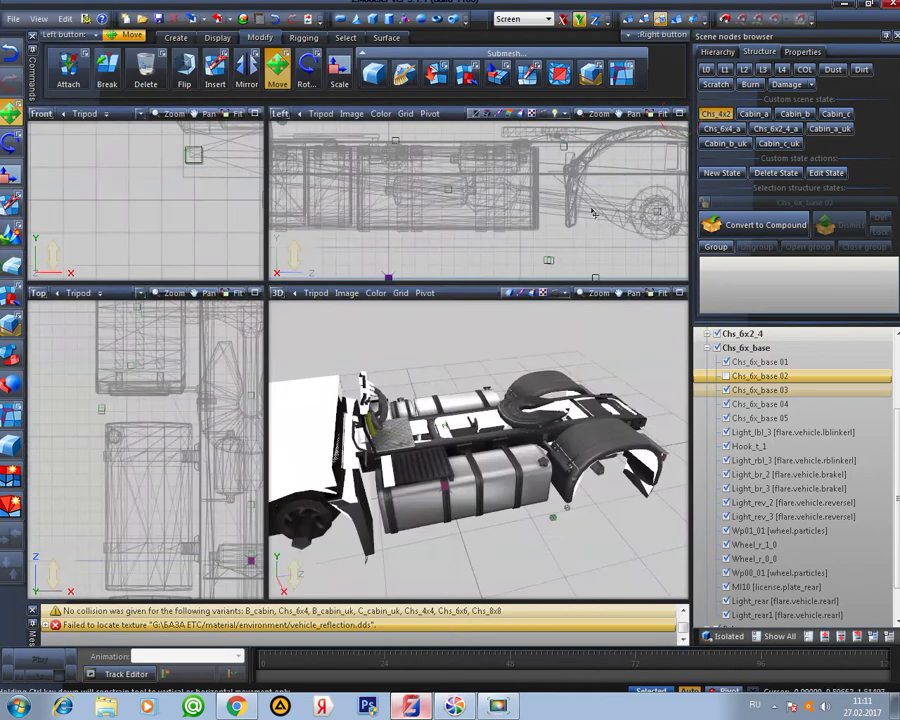
# Show only the Top view, expand the Chs_4x2_base group and hide its Chs_4x2_base 02 mesh
pyautogui.click(254, 292)
pyautogui.scroll(3, 595, 385)
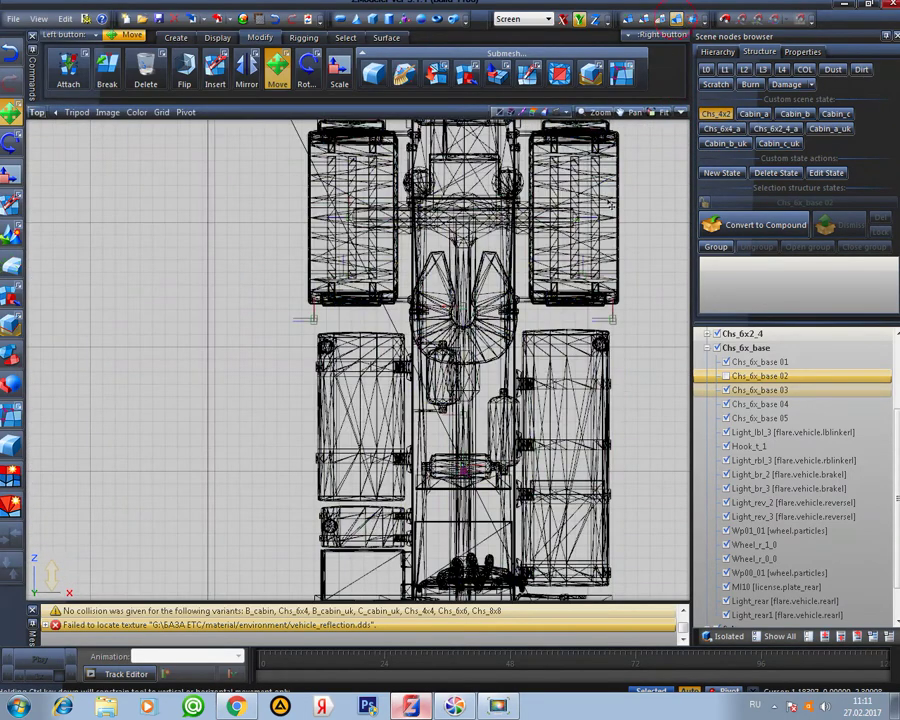
pyautogui.scroll(-3, 595, 385)
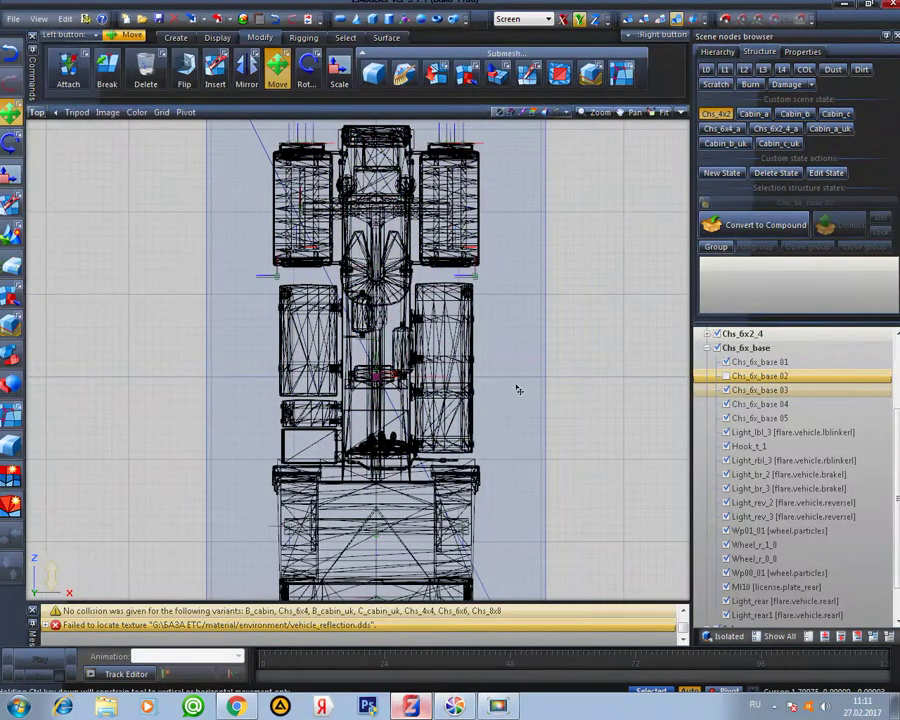
pyautogui.click(707, 348)
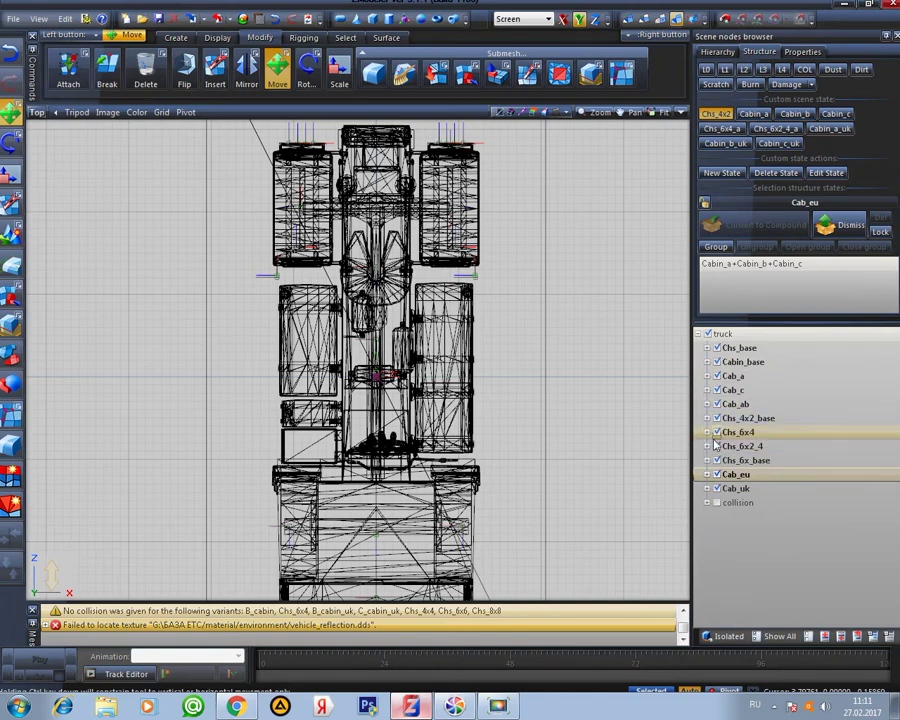
pyautogui.click(708, 419)
pyautogui.click(726, 361)
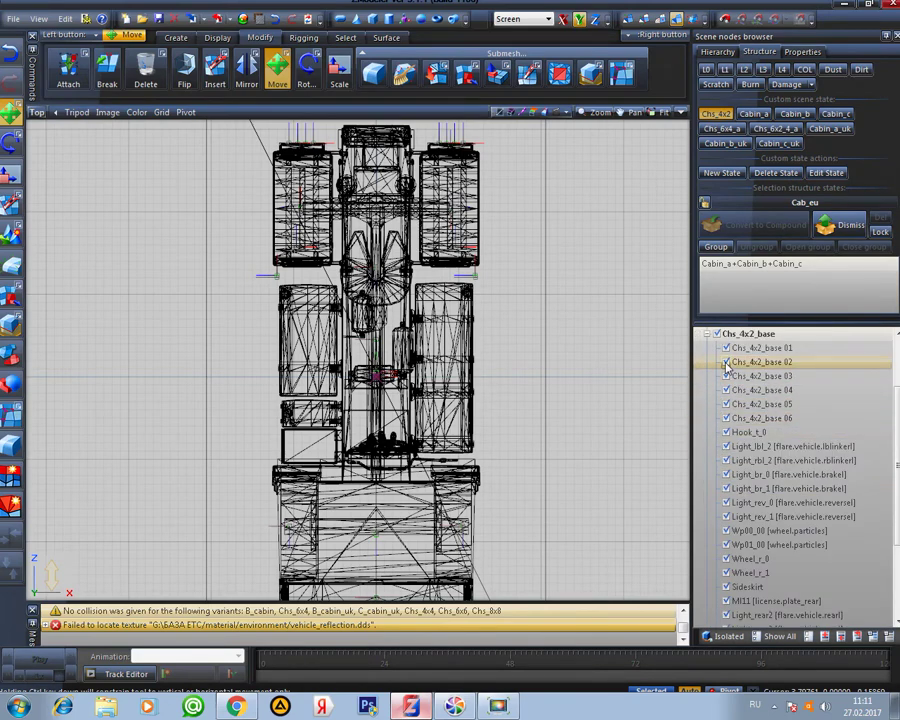
pyautogui.moveTo(599, 340); pyautogui.dragTo(620, 391, button='middle')
pyautogui.scroll(2, 647, 346)
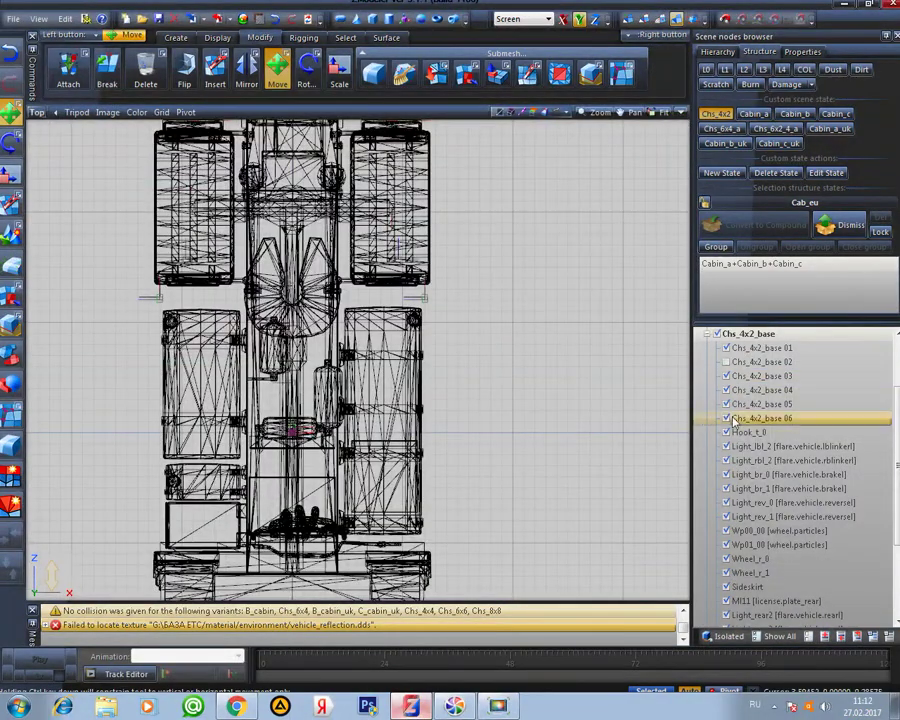
pyautogui.click(708, 333)
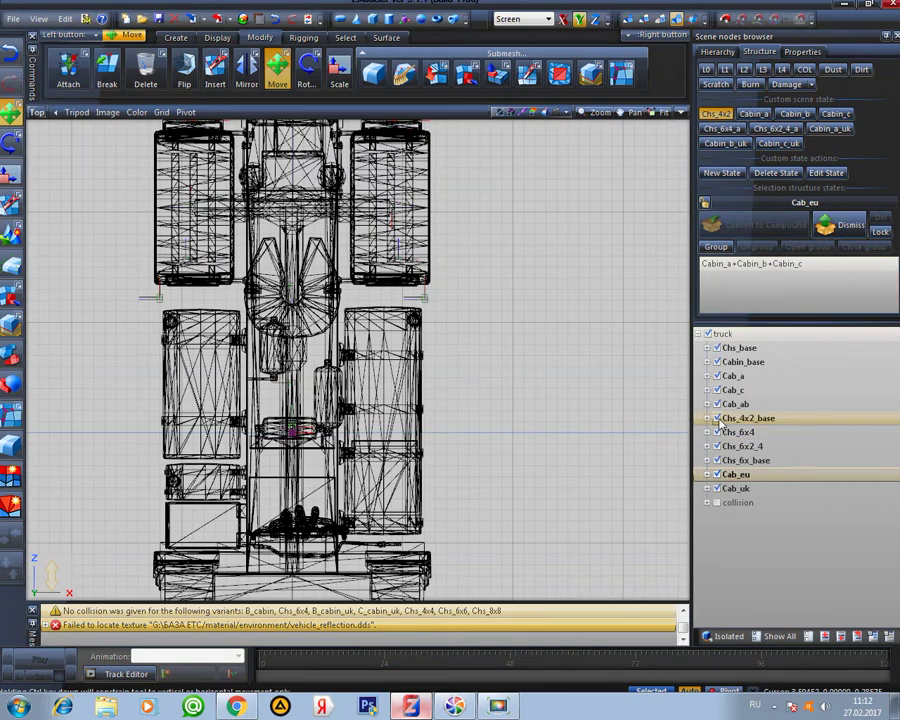
pyautogui.click(709, 418)
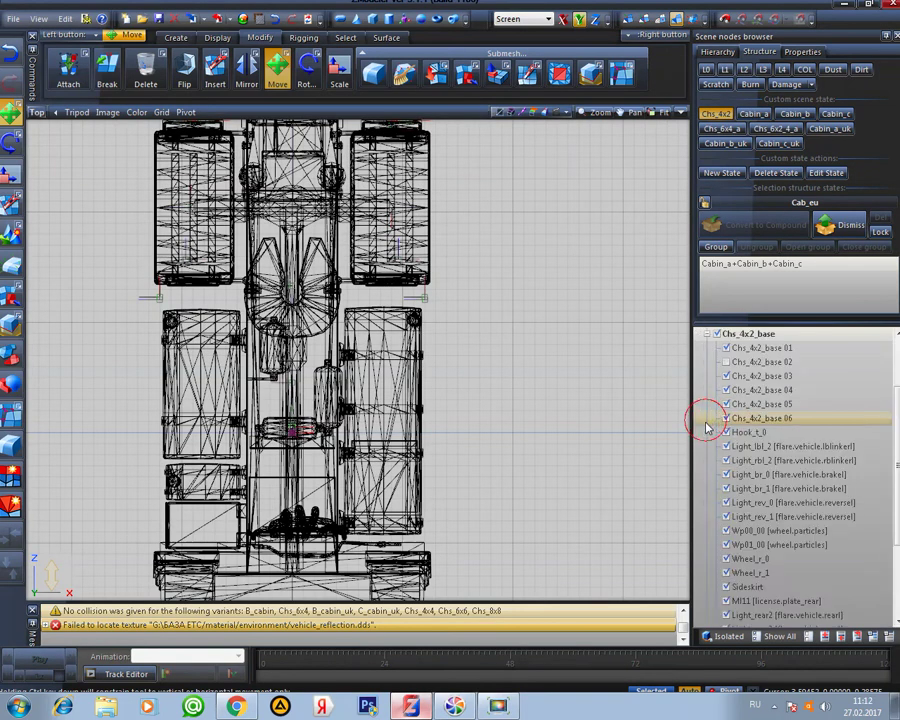
# Isolate Chs_4x2_base 01 and Chs_4x2_base 03 in turn, examine the tank meshes from above and in 3D, and turn isolation off
pyautogui.click(737, 637)
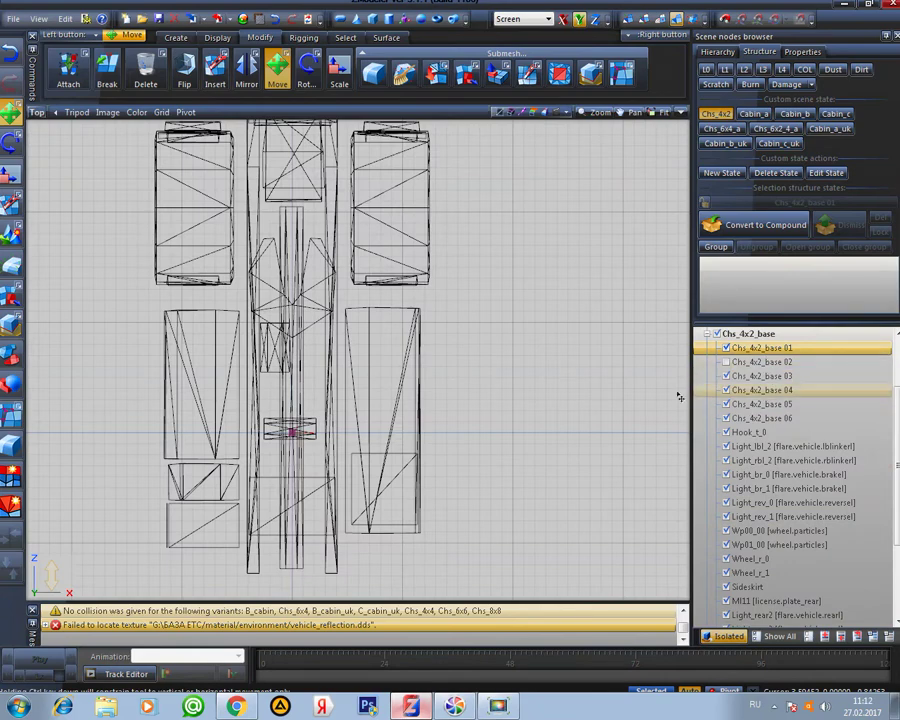
pyautogui.click(760, 375)
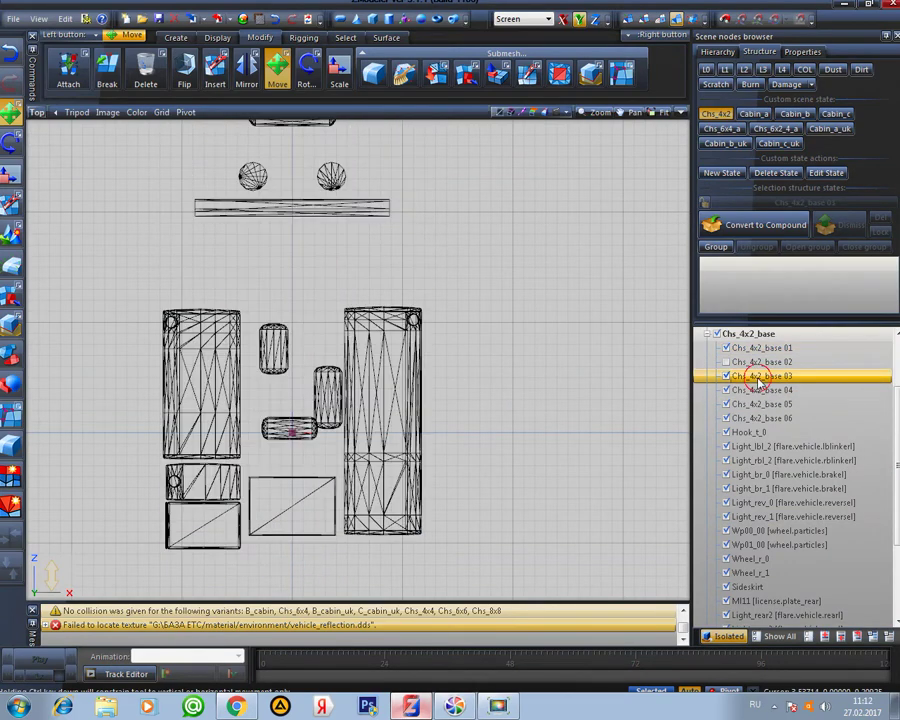
pyautogui.click(679, 115)
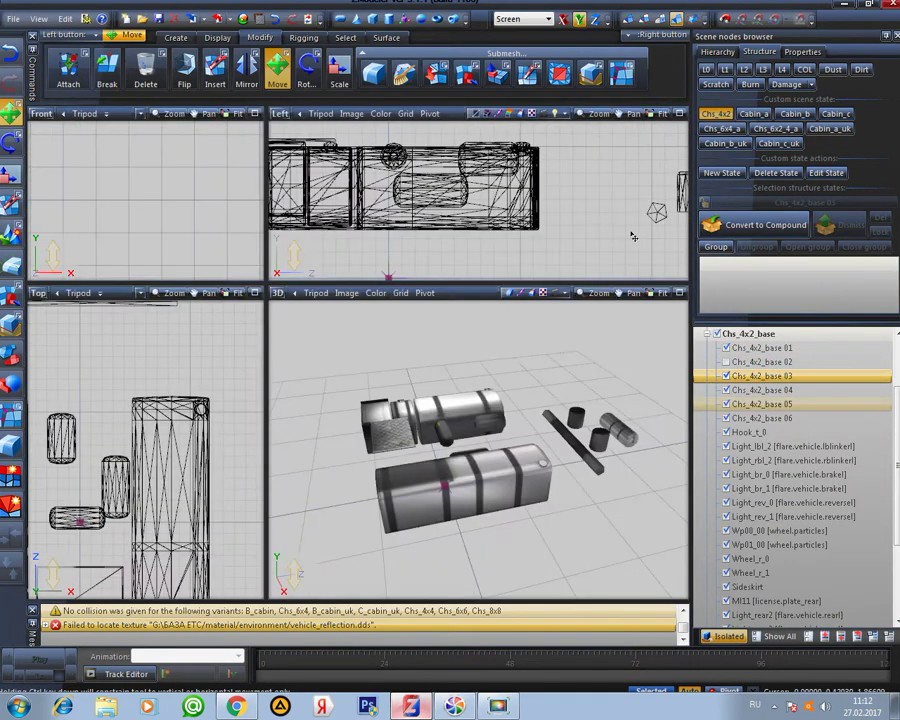
pyautogui.moveTo(526, 432); pyautogui.dragTo(609, 489, button='middle')
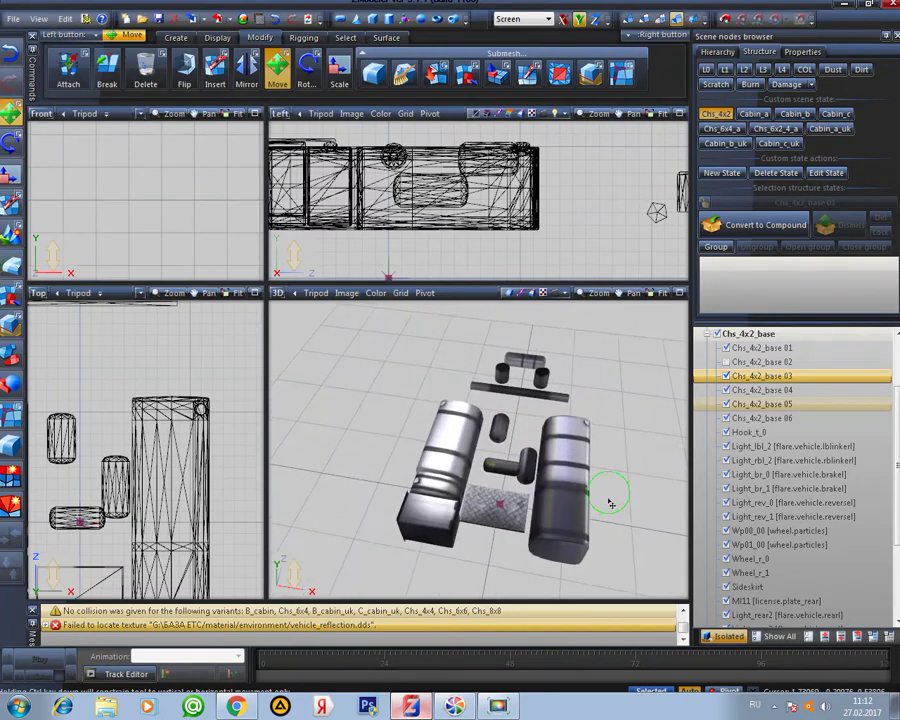
pyautogui.click(254, 293)
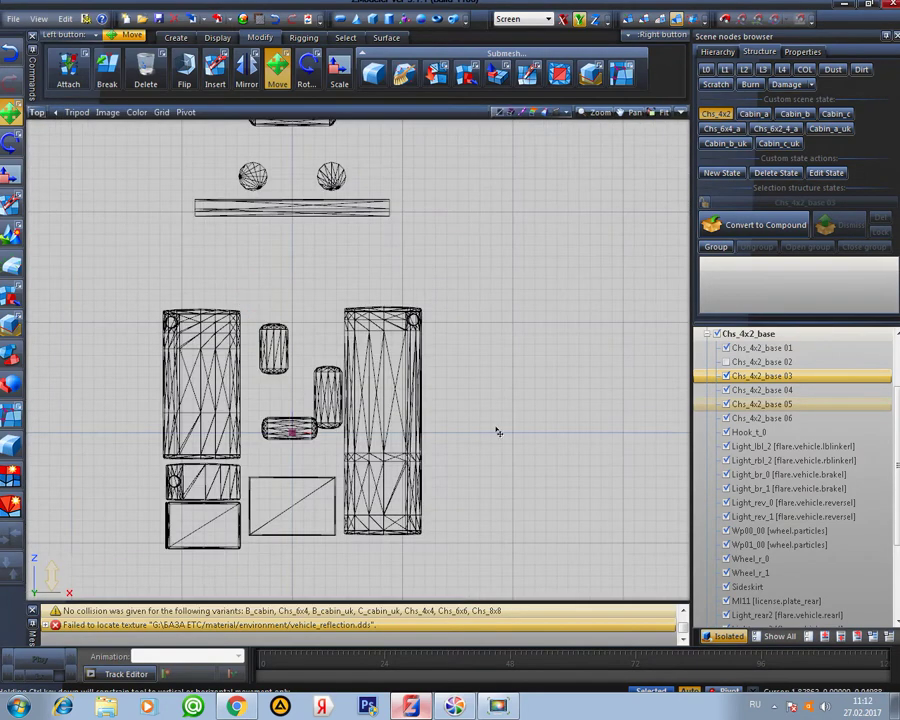
pyautogui.scroll(-3, 505, 440)
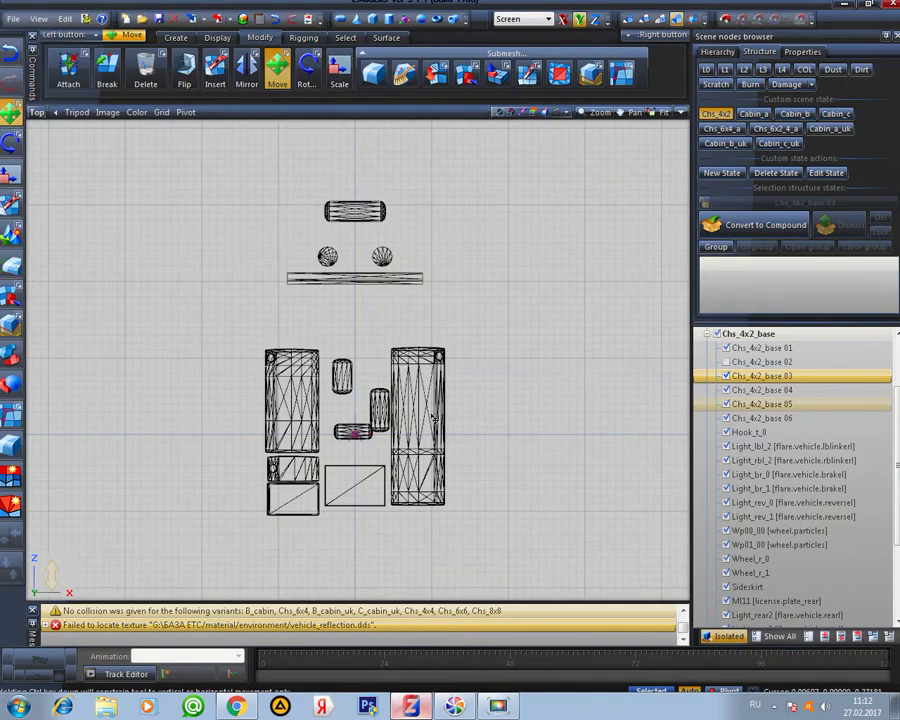
pyautogui.hotkey('ctrl', 'a')
pyautogui.click(462, 416)
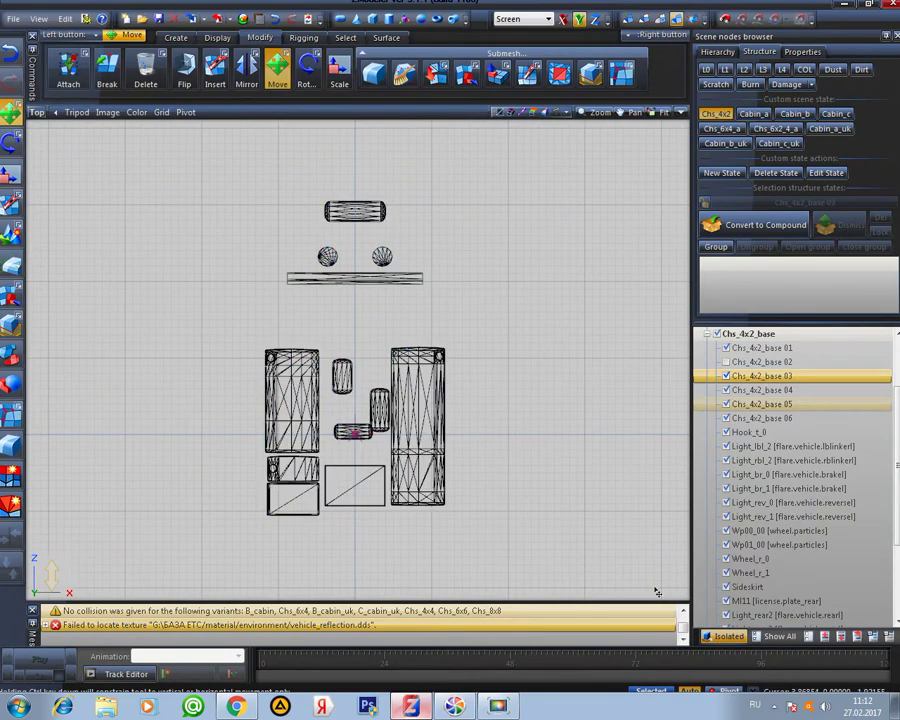
pyautogui.click(727, 636)
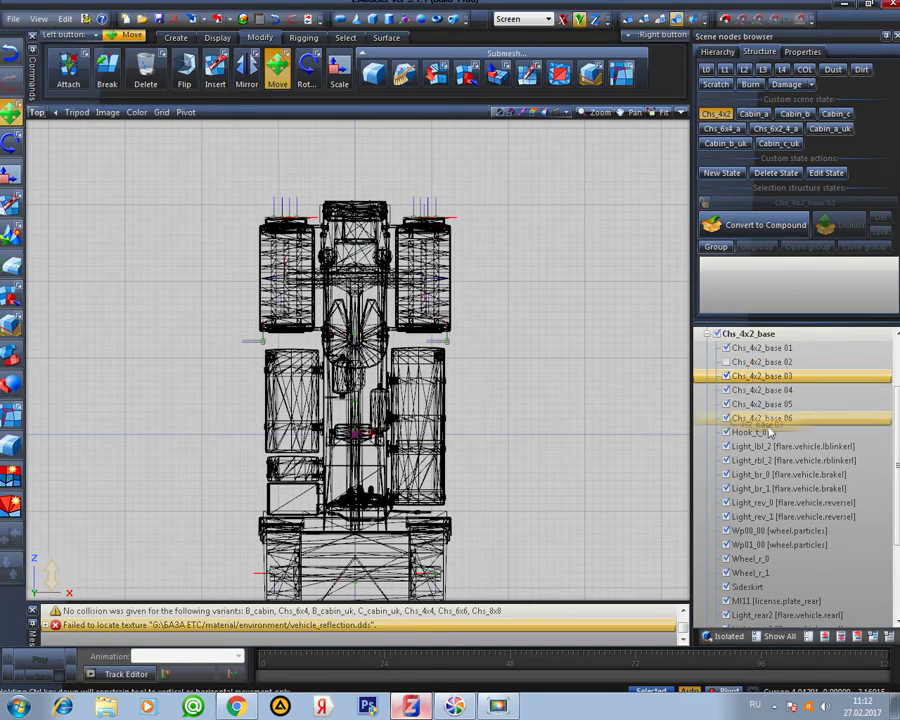
# Move Chs_4x2_base 03 out of the Chs_4x2_base group to the scene root and hide the truck node
pyautogui.scroll(-3, 766, 470)
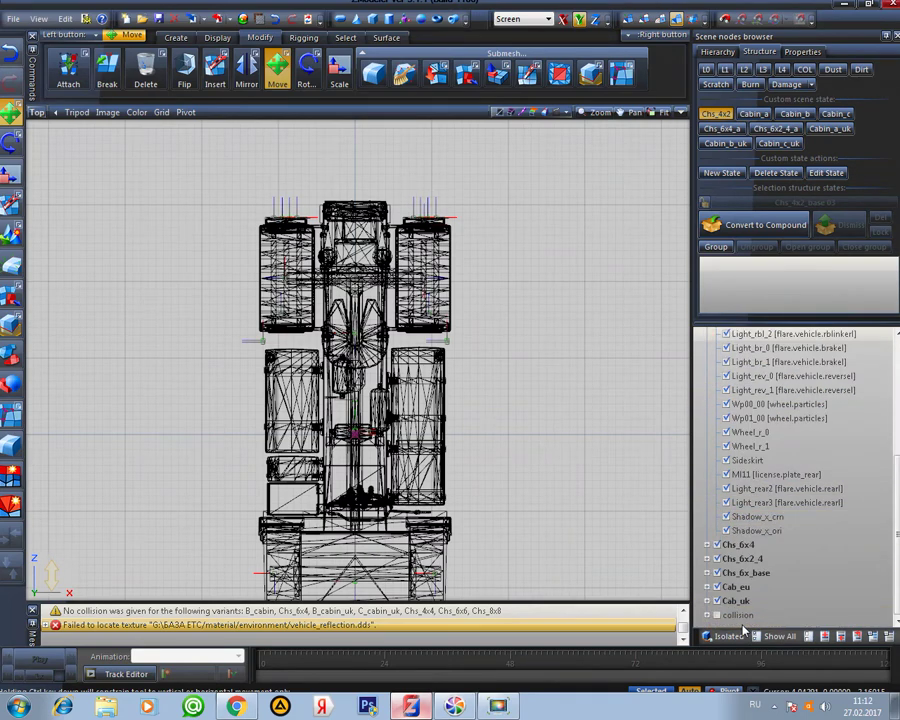
pyautogui.scroll(5, 740, 480)
pyautogui.click(705, 418)
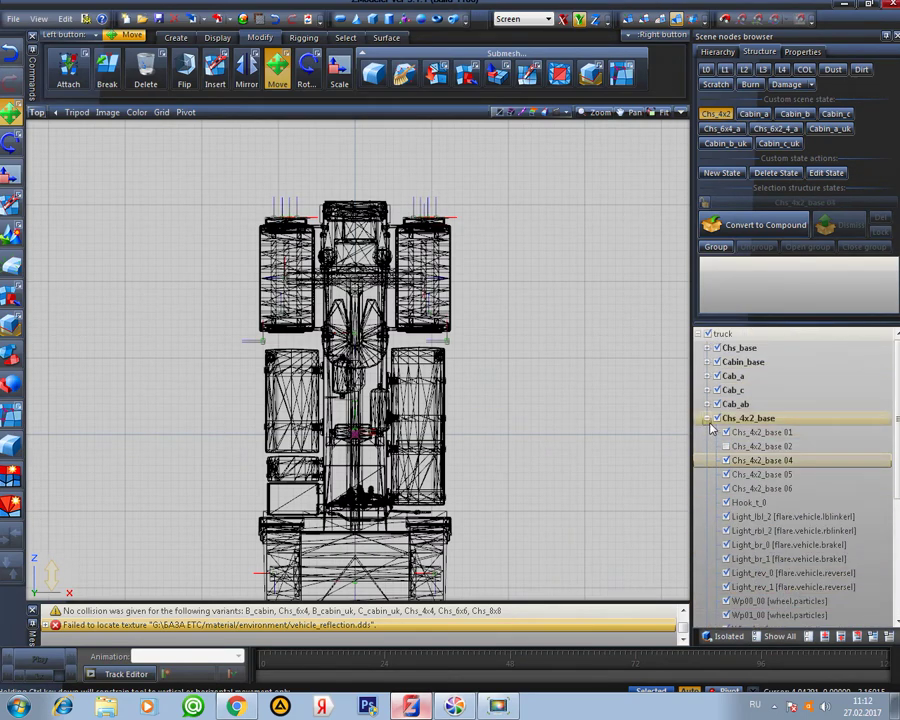
pyautogui.click(708, 418)
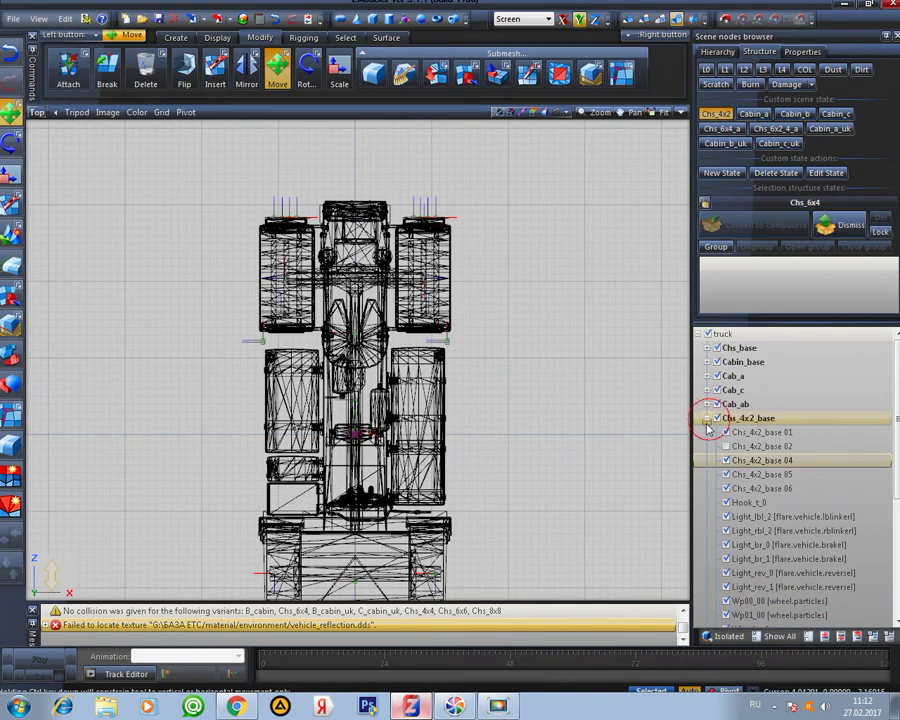
pyautogui.click(697, 336)
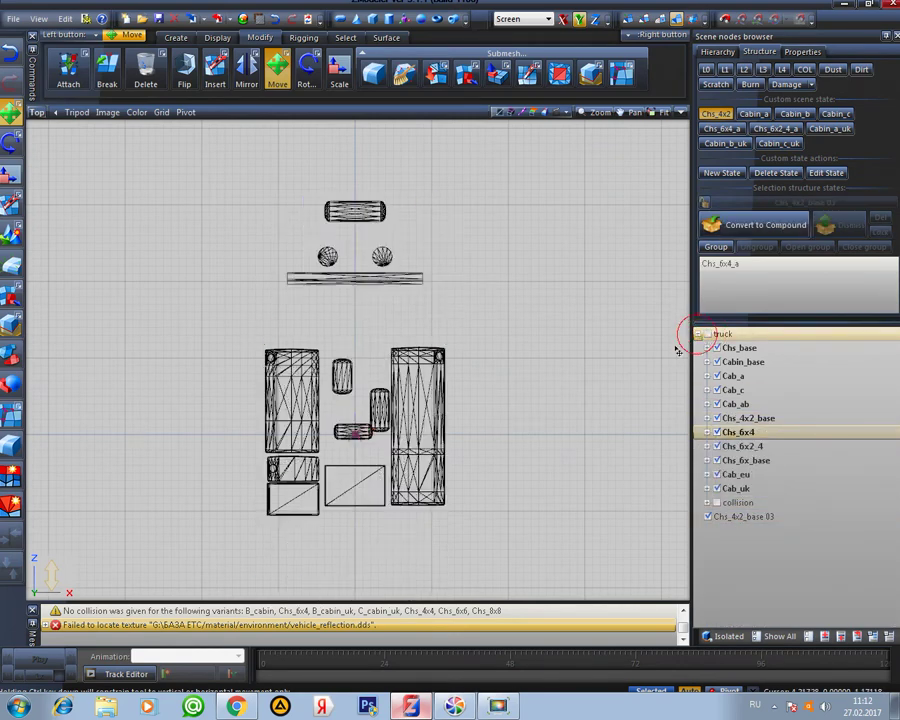
# Copy the Chs_4x2_base 03 mesh in place
pyautogui.click(469, 420)
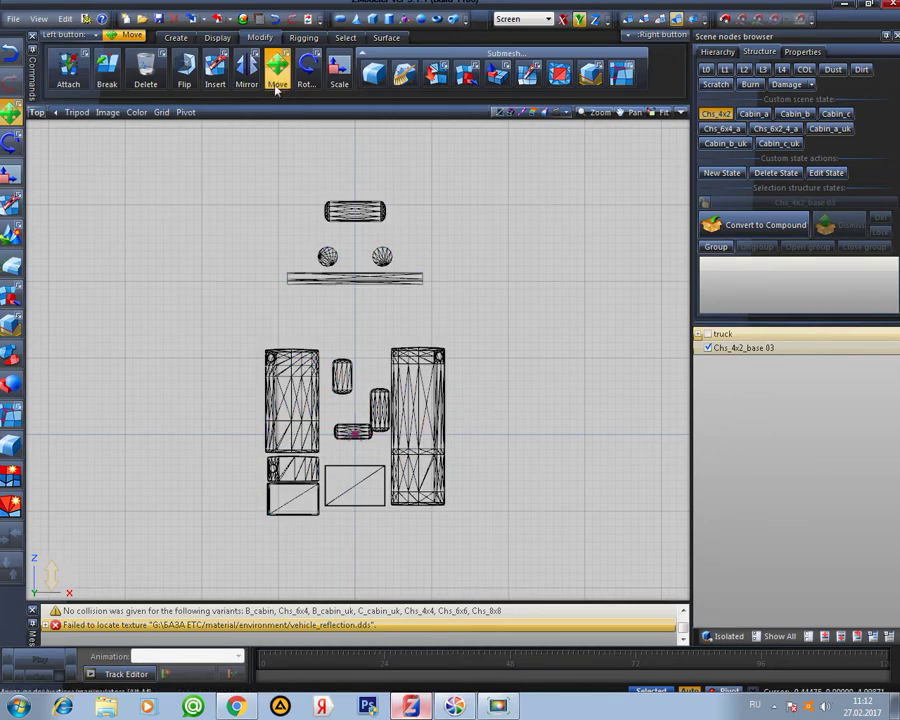
pyautogui.click(176, 37)
pyautogui.click(62, 75)
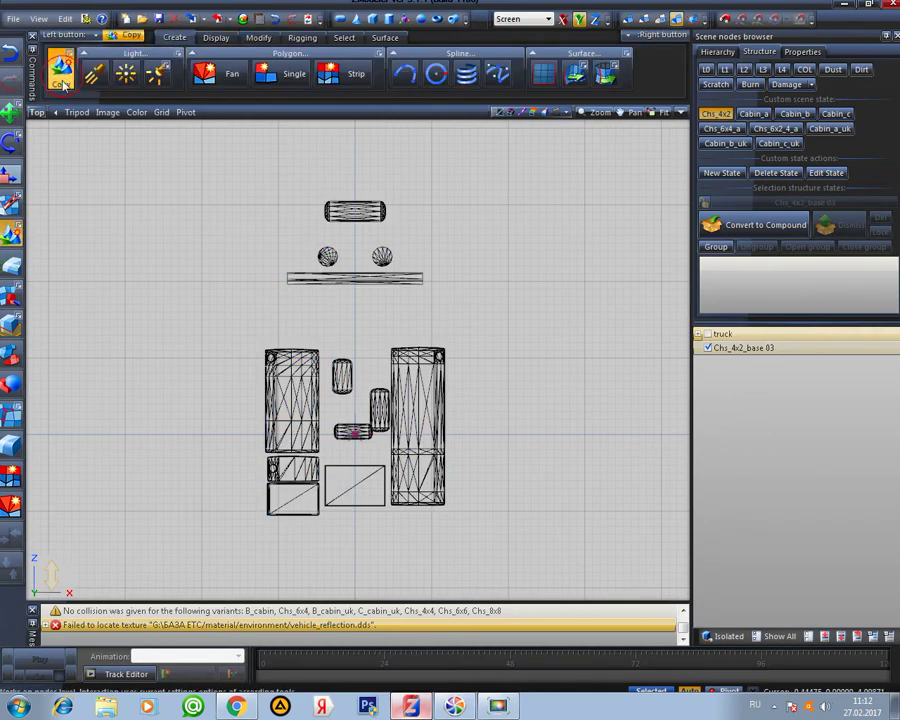
pyautogui.hotkey('ctrl', 'a')
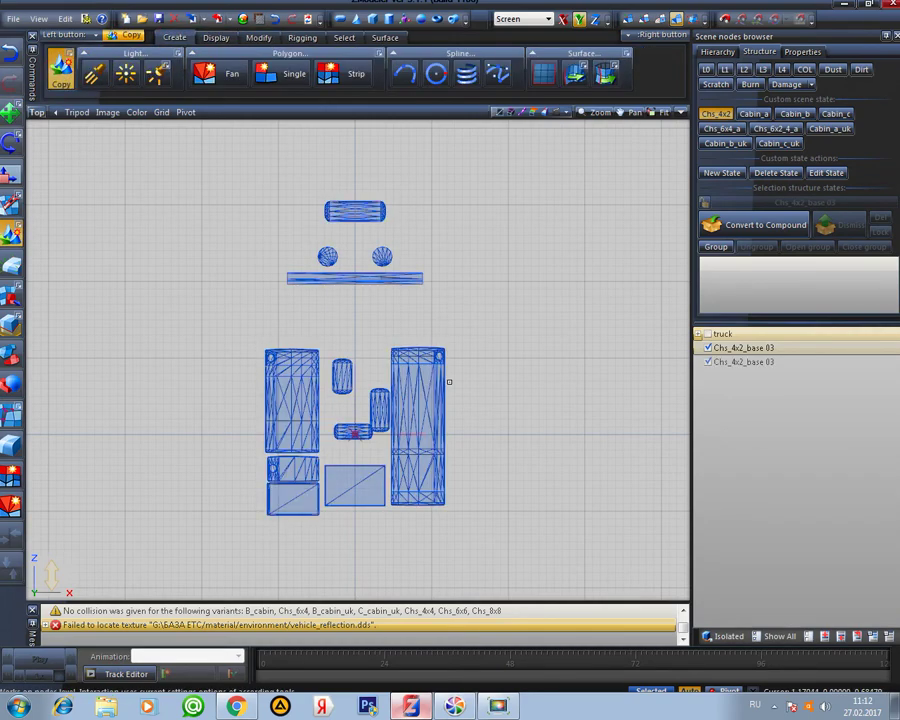
pyautogui.click(449, 381)
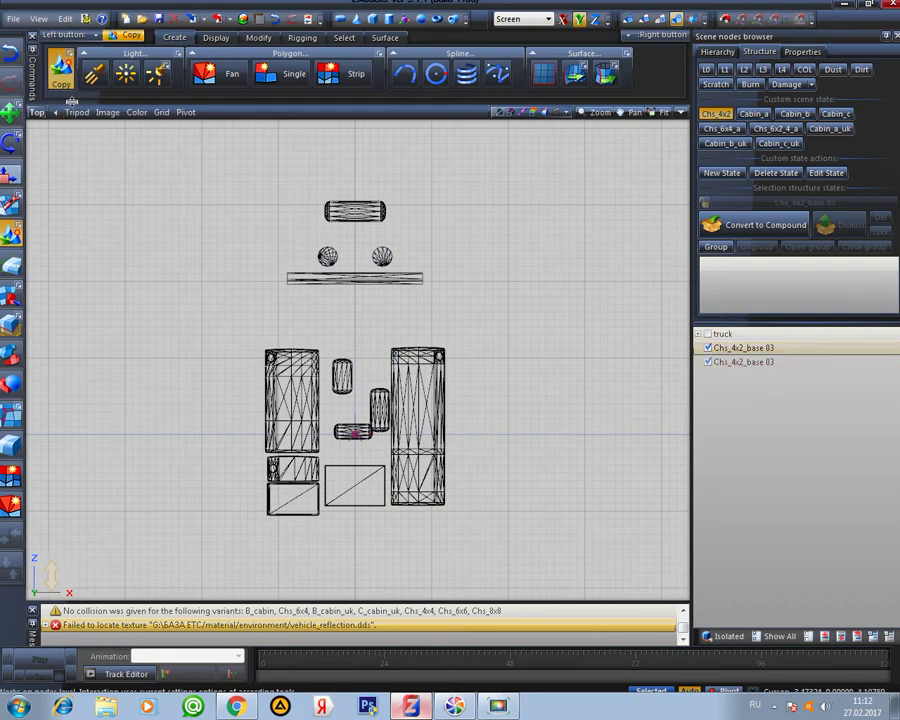
# Show the truck node again and put one of the two Chs_4x2_base 03 meshes back into the Chs_4x2_base group
pyautogui.click(259, 37)
pyautogui.click(277, 68)
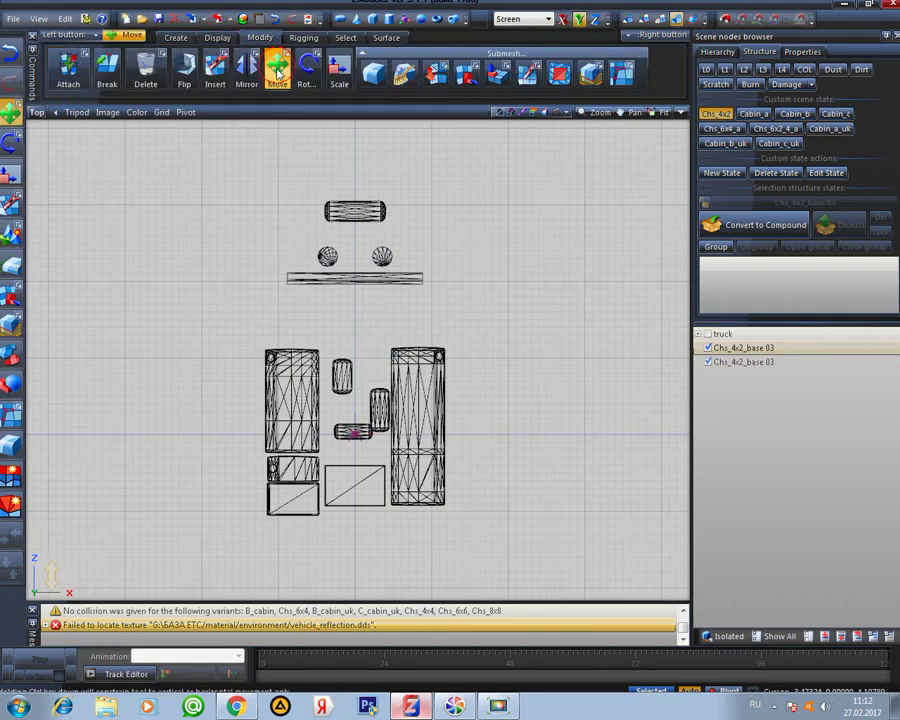
pyautogui.click(708, 333)
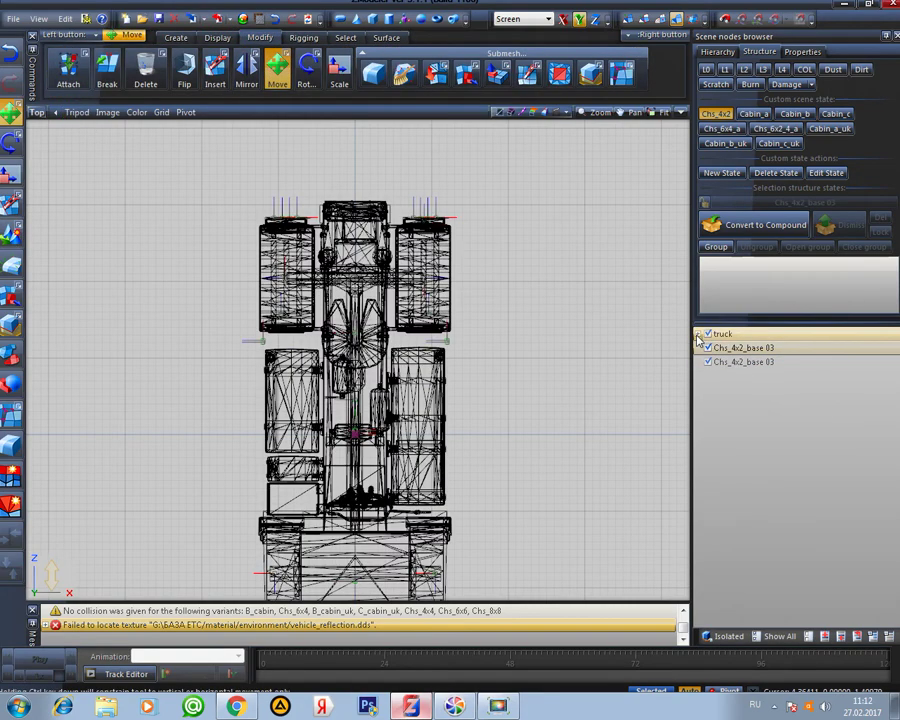
pyautogui.click(697, 334)
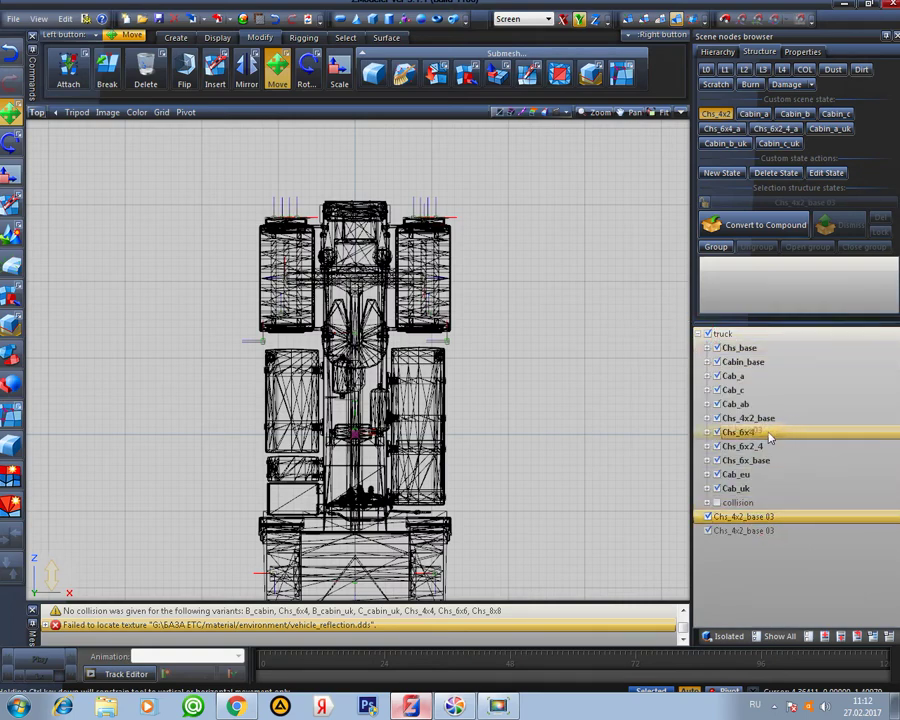
pyautogui.moveTo(768, 437); pyautogui.dragTo(767, 421)
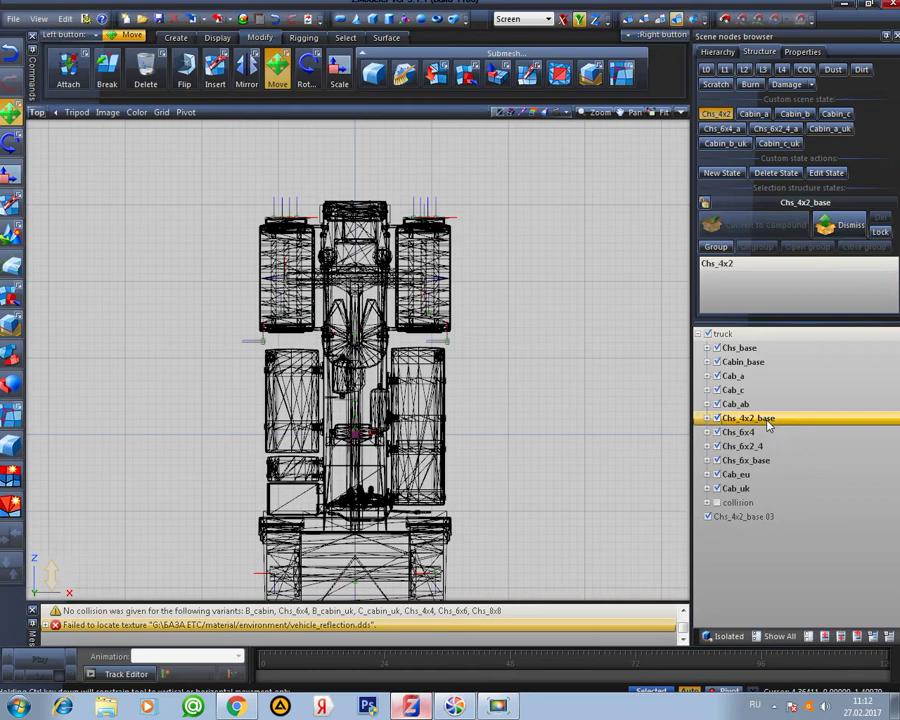
# Select the remaining Chs_4x2_base 03 copy and switch the scene state from Chs_4x2 to Chs_6x2_4_a
pyautogui.click(765, 517)
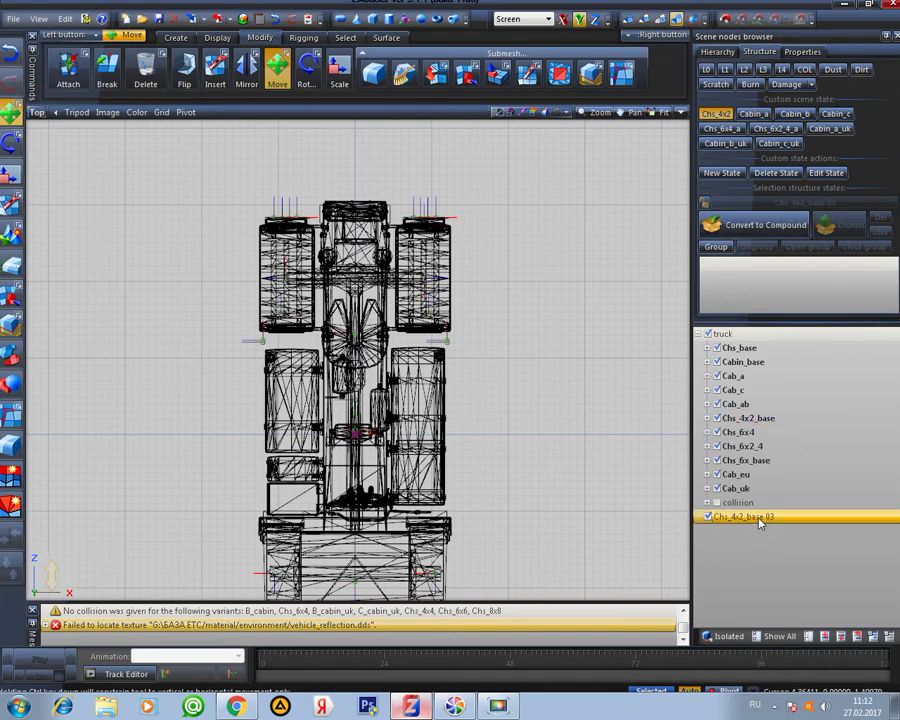
pyautogui.click(779, 128)
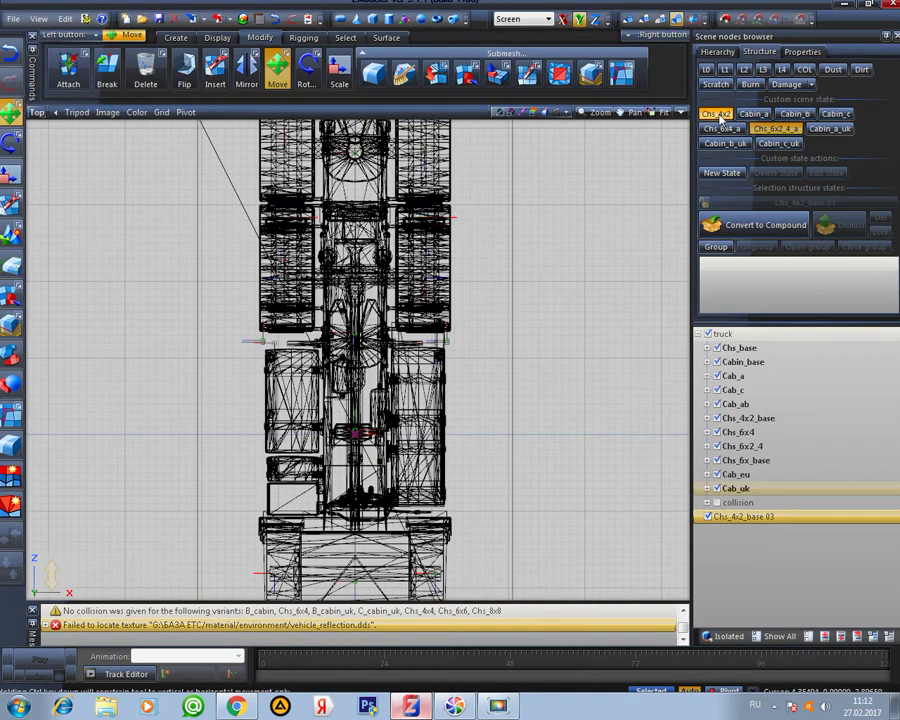
pyautogui.click(720, 118)
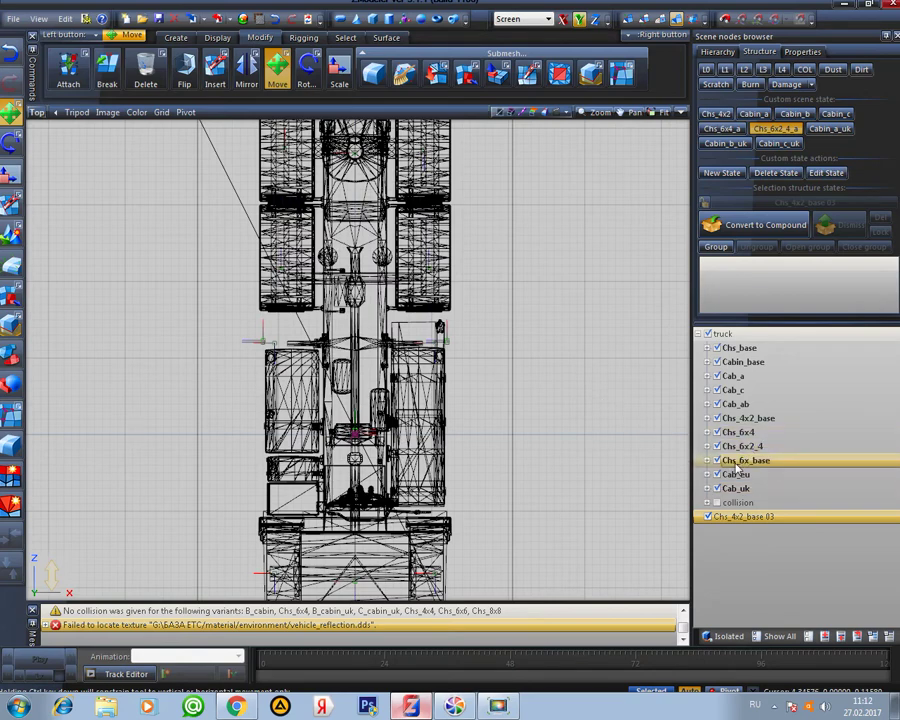
# Toggle the visibility of Chs_6x_base to compare it with the Chs_4x2_base 03 copy, and hide the copy
pyautogui.click(716, 461)
pyautogui.click(716, 461)
pyautogui.click(716, 461)
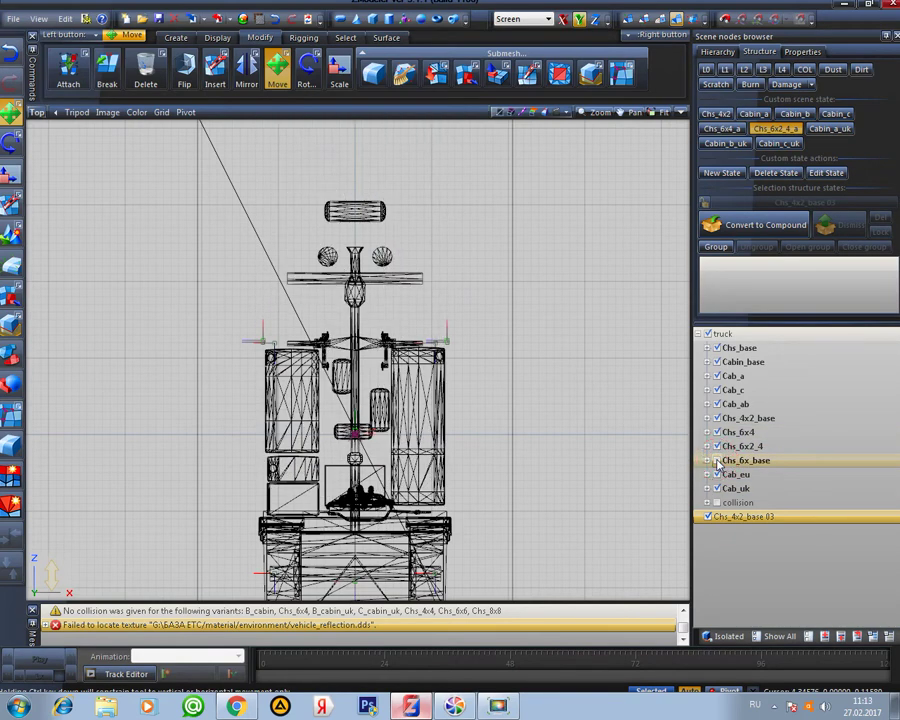
pyautogui.click(716, 461)
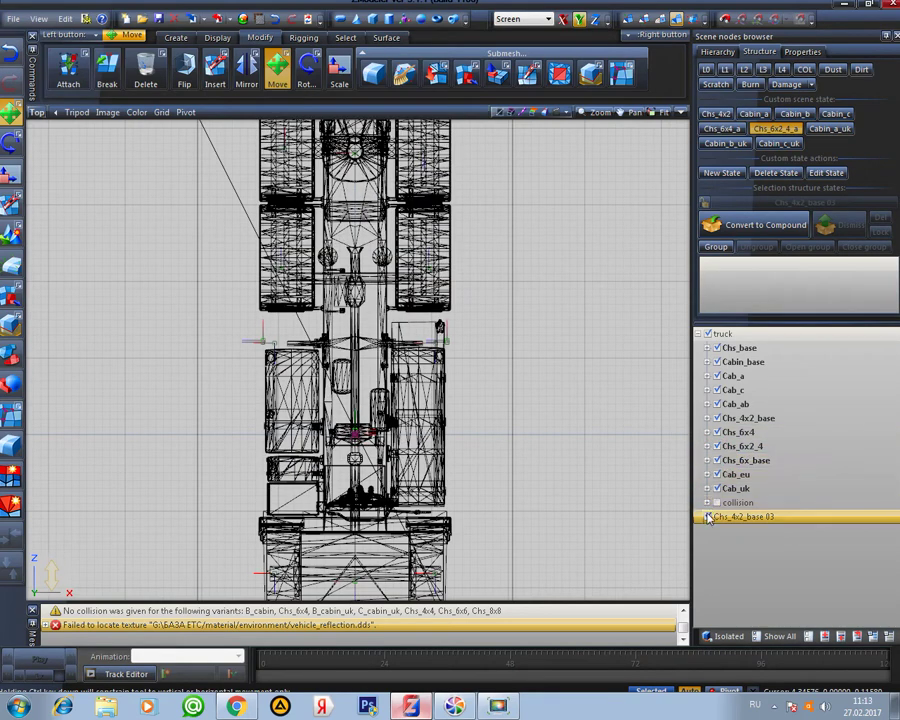
pyautogui.click(708, 517)
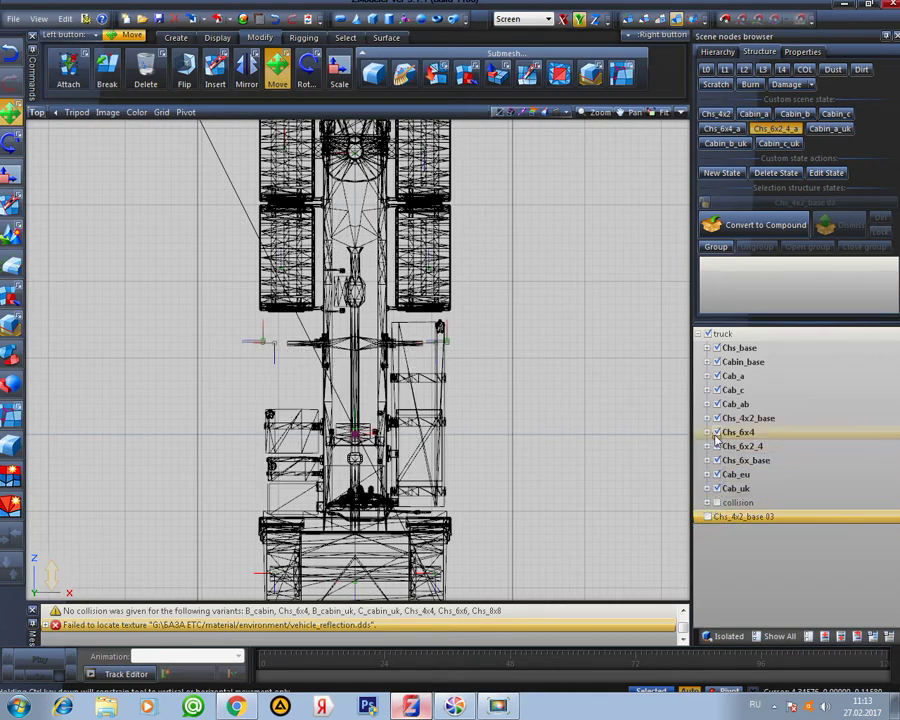
pyautogui.click(716, 461)
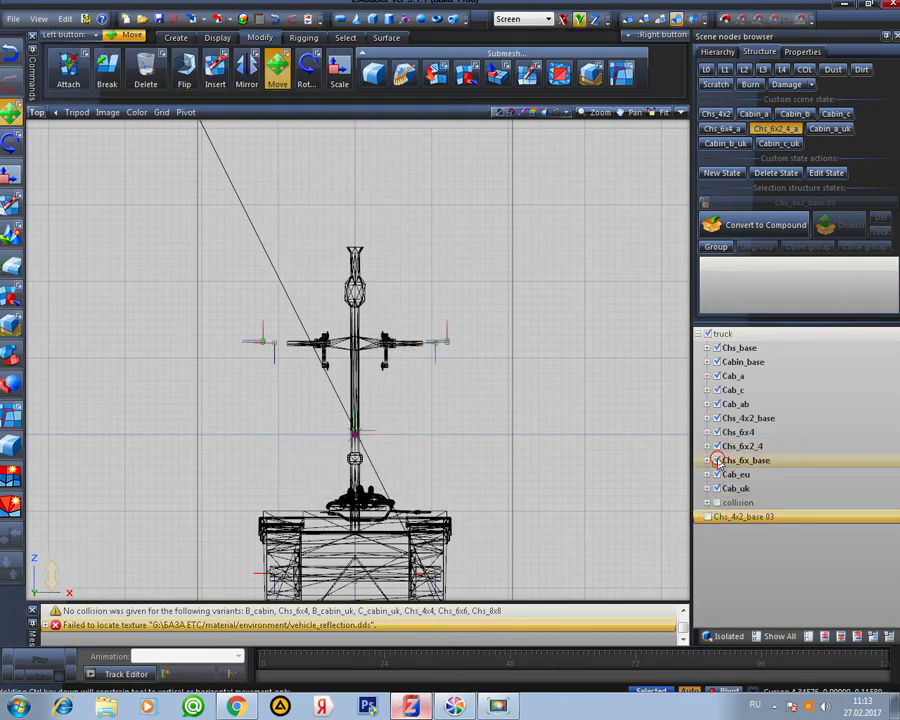
pyautogui.click(716, 461)
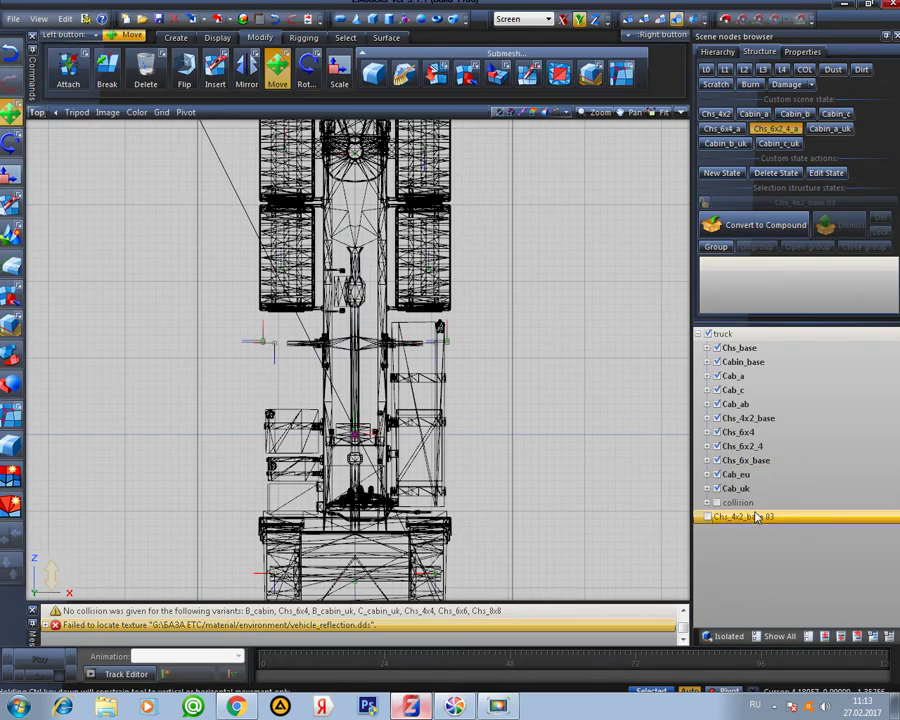
# Move the Chs_4x2_base 03 mesh into the Chs_6x_base group and expand the group
pyautogui.moveTo(757, 517); pyautogui.dragTo(759, 459)
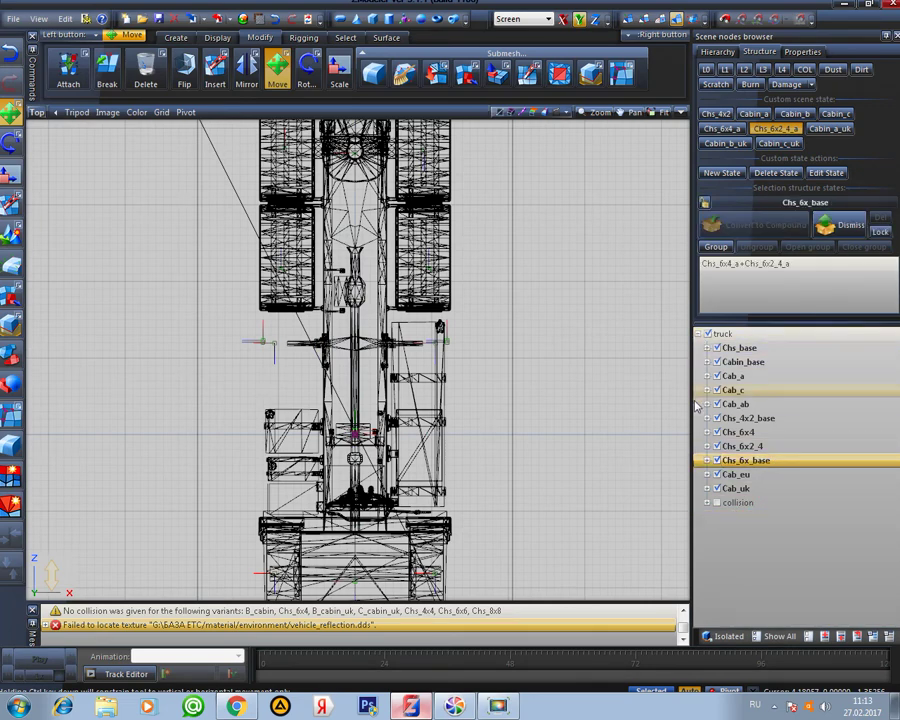
pyautogui.click(707, 460)
pyautogui.click(680, 113)
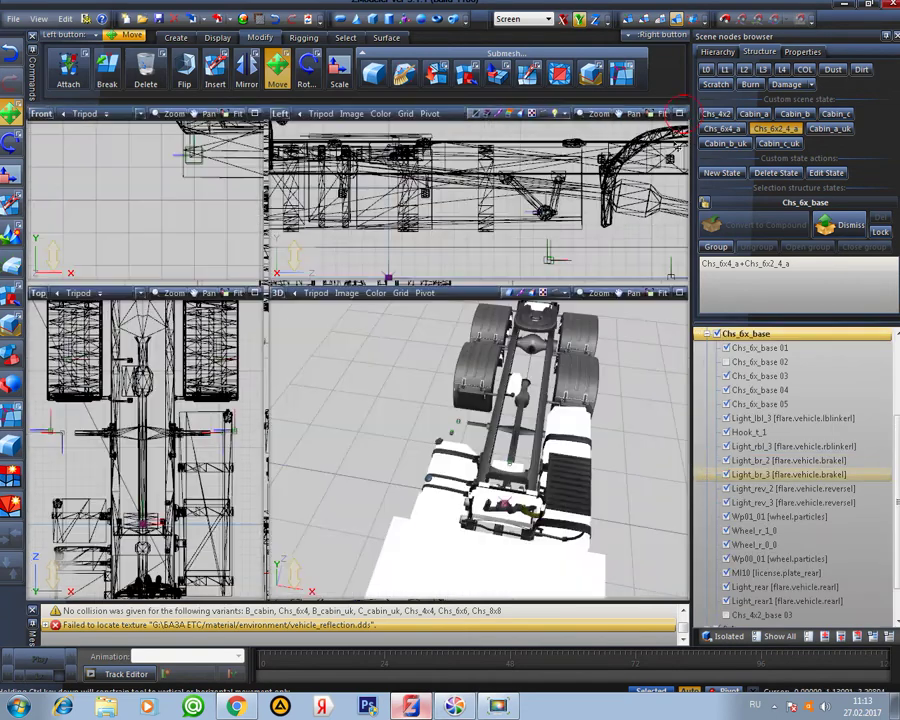
pyautogui.moveTo(632, 481); pyautogui.dragTo(600, 470, button='middle')
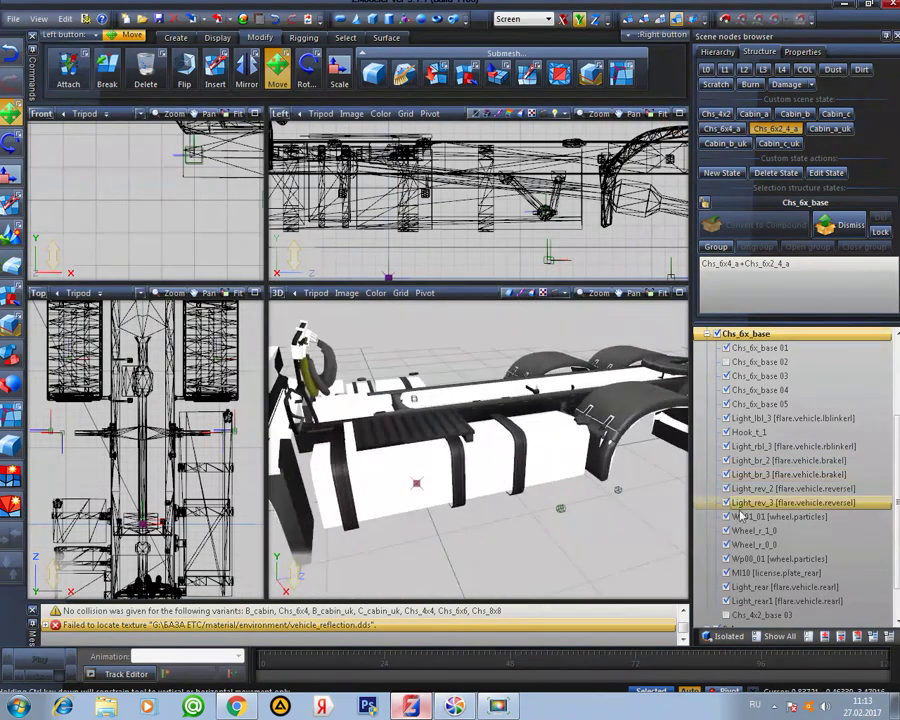
# Toggle the visibility of Chs_6x_base 02 to see which chassis parts it holds
pyautogui.click(726, 362)
pyautogui.click(727, 364)
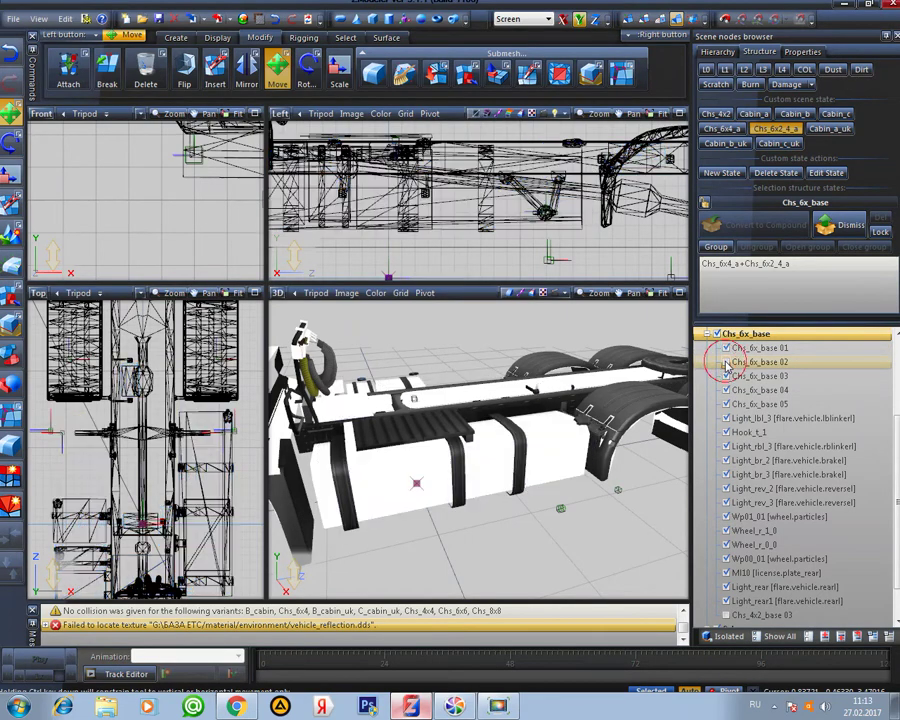
pyautogui.click(727, 364)
pyautogui.click(727, 364)
pyautogui.click(727, 364)
pyautogui.click(727, 364)
pyautogui.moveTo(634, 383); pyautogui.dragTo(624, 395, button='middle')
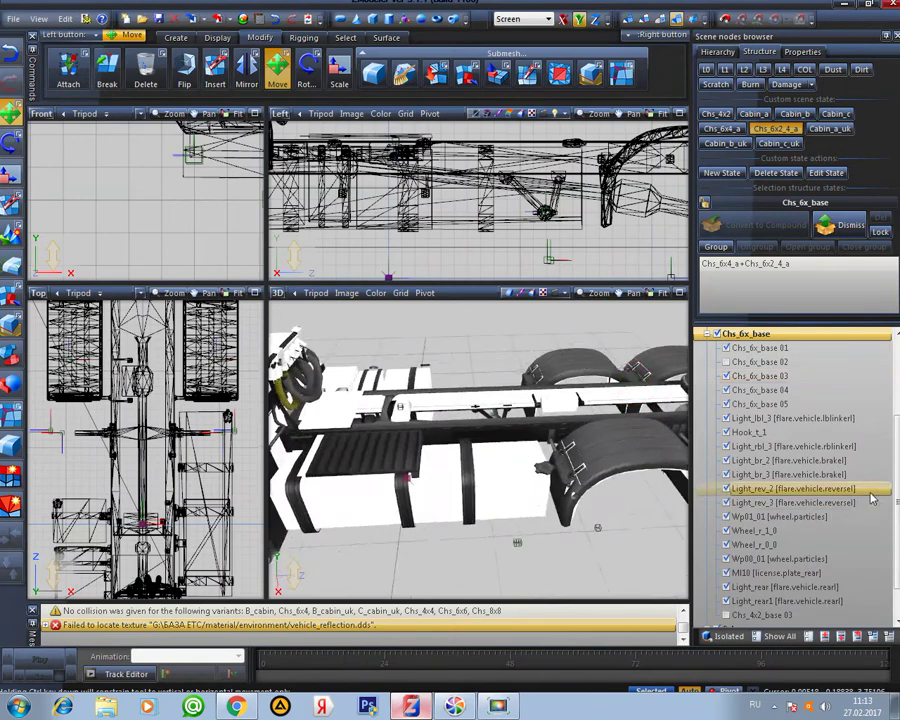
# Show the Chs_4x2_base 03 mesh within the Chs_6x_base group
pyautogui.scroll(-1, 886, 466)
pyautogui.click(783, 588)
pyautogui.click(727, 574)
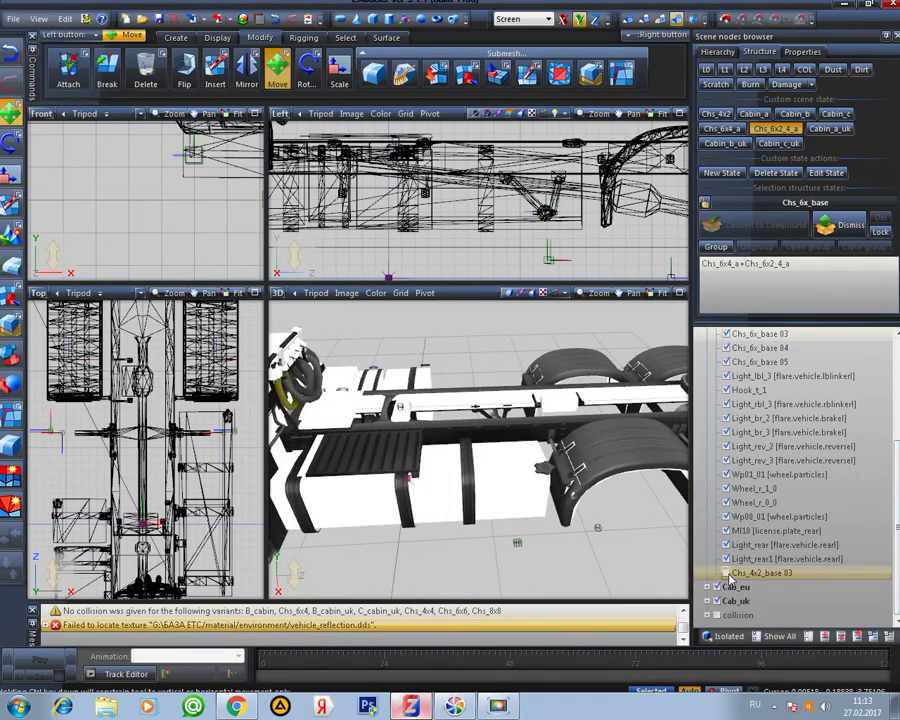
pyautogui.moveTo(530, 545); pyautogui.dragTo(582, 543, button='middle')
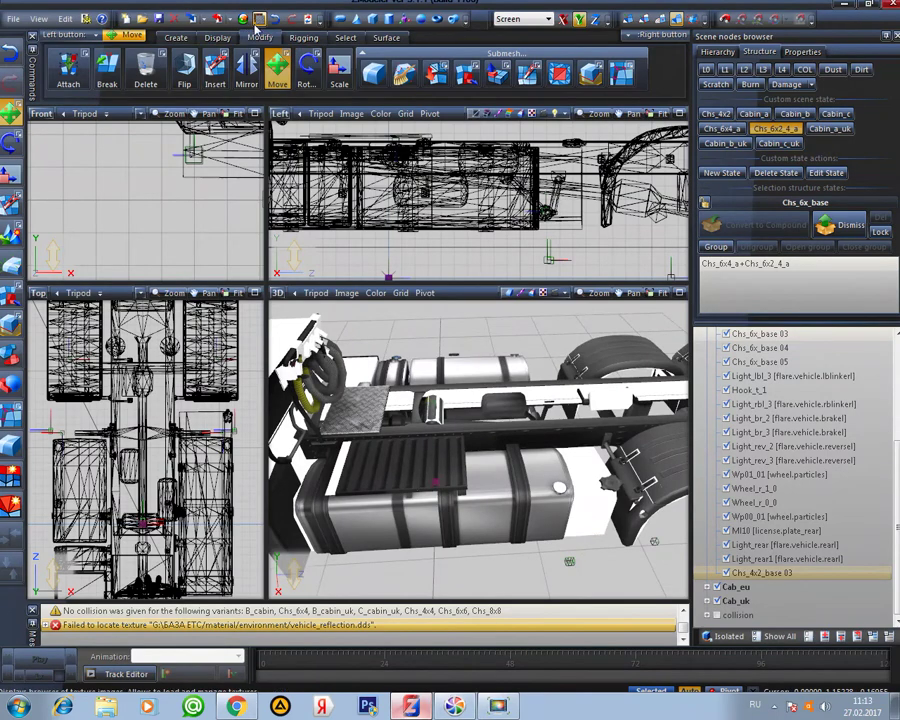
# Hide the truck_5_truck material and examine the long fuel tank on the 6x chassis close up
pyautogui.click(243, 20)
pyautogui.click(229, 467)
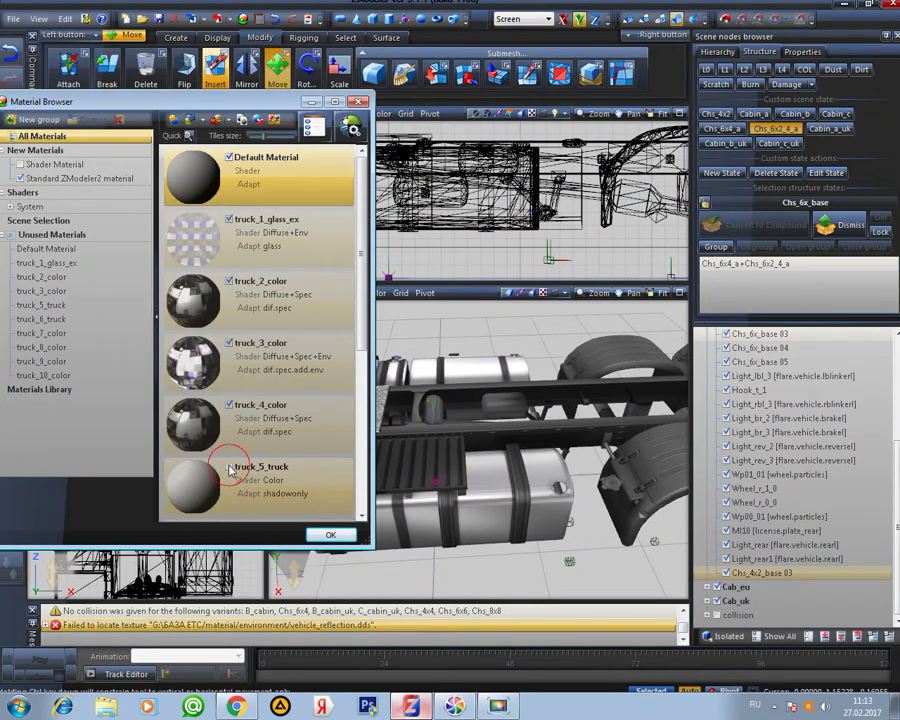
pyautogui.click(331, 534)
pyautogui.moveTo(300, 372); pyautogui.dragTo(437, 405, button='middle')
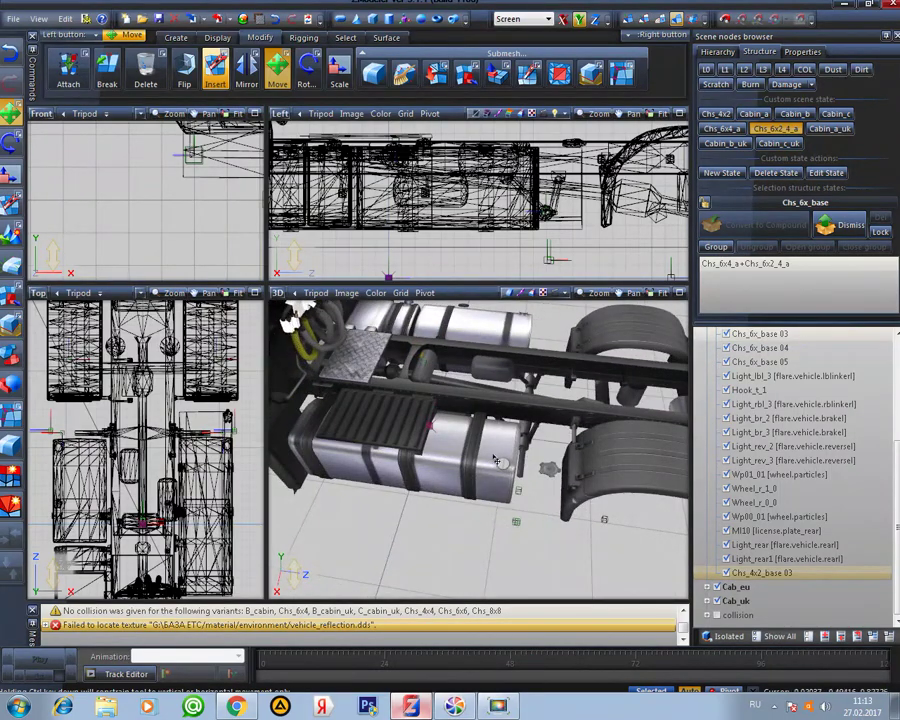
pyautogui.moveTo(526, 348); pyautogui.dragTo(523, 375, button='middle')
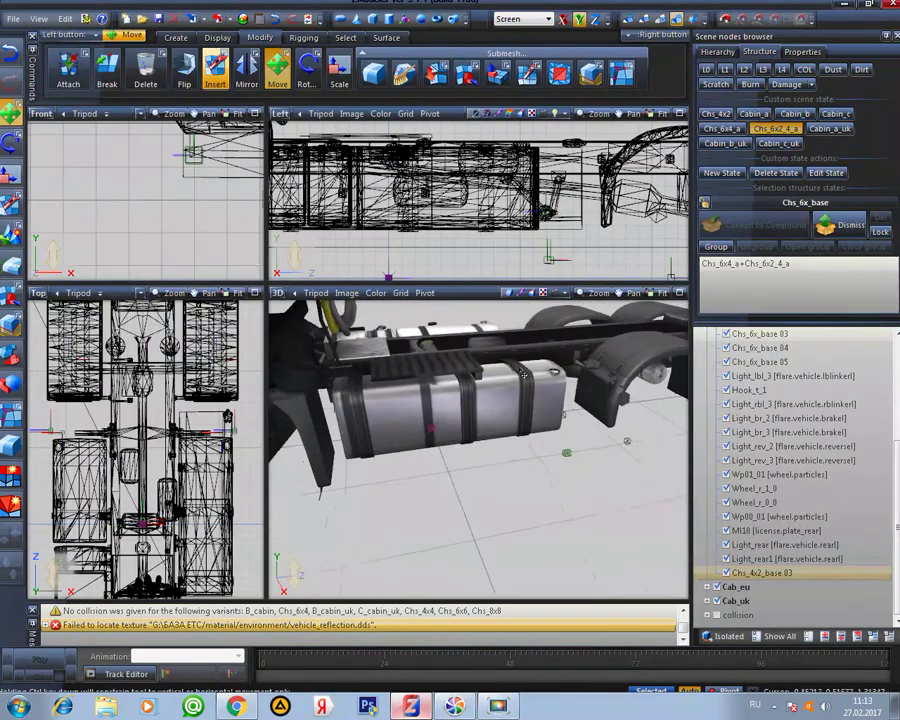
pyautogui.click(679, 295)
pyautogui.scroll(3, 534, 423)
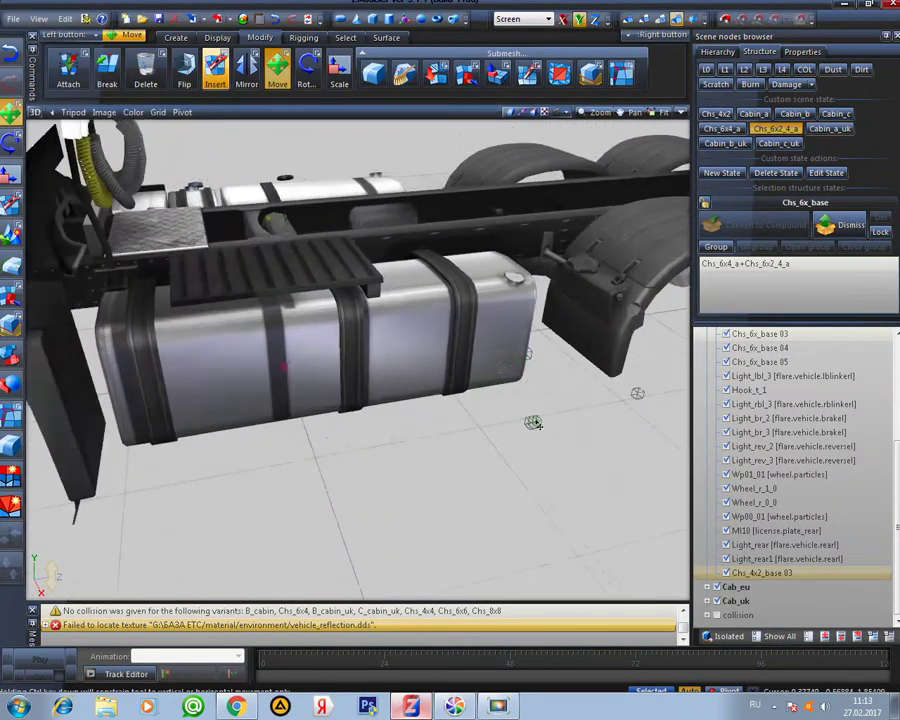
pyautogui.moveTo(478, 375); pyautogui.dragTo(660, 372, button='middle')
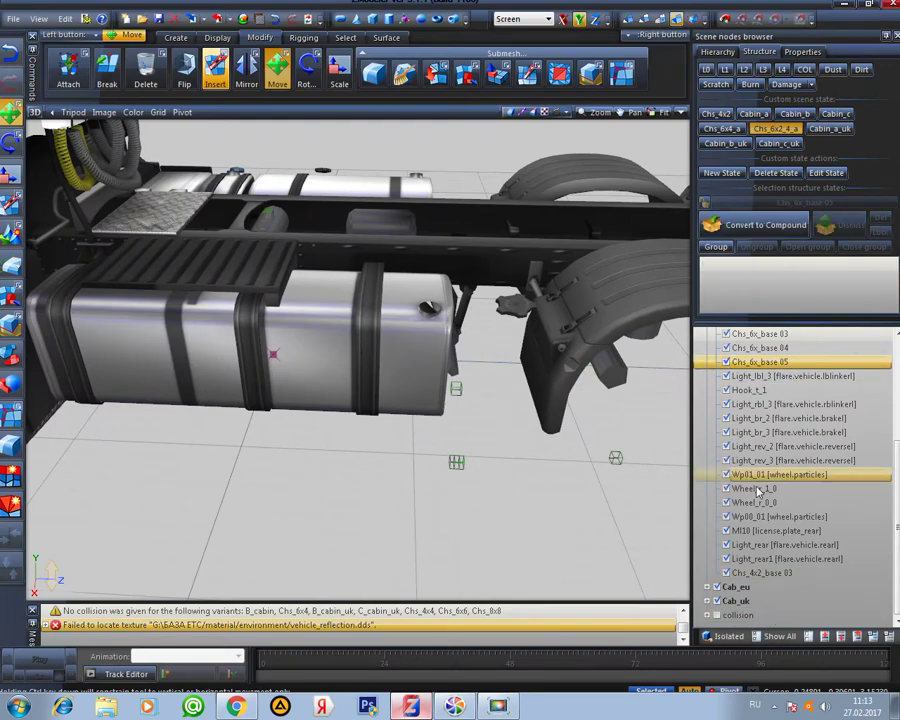
# Isolate the Chs_6x_base 03 mesh, which holds the tank straps, caps, step plate and mudguards
pyautogui.click(724, 636)
pyautogui.click(765, 347)
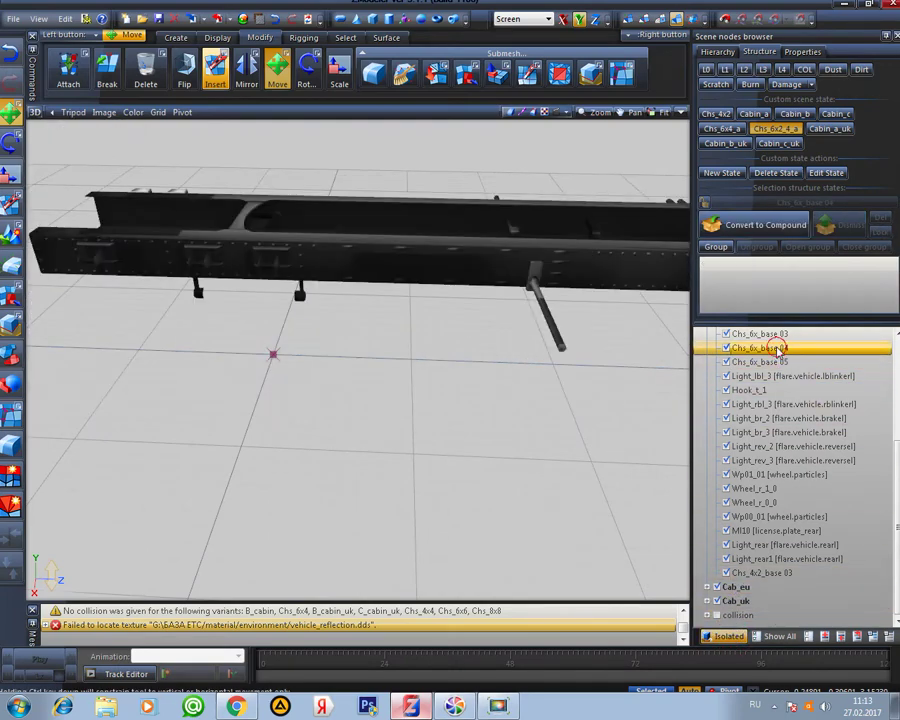
pyautogui.click(775, 333)
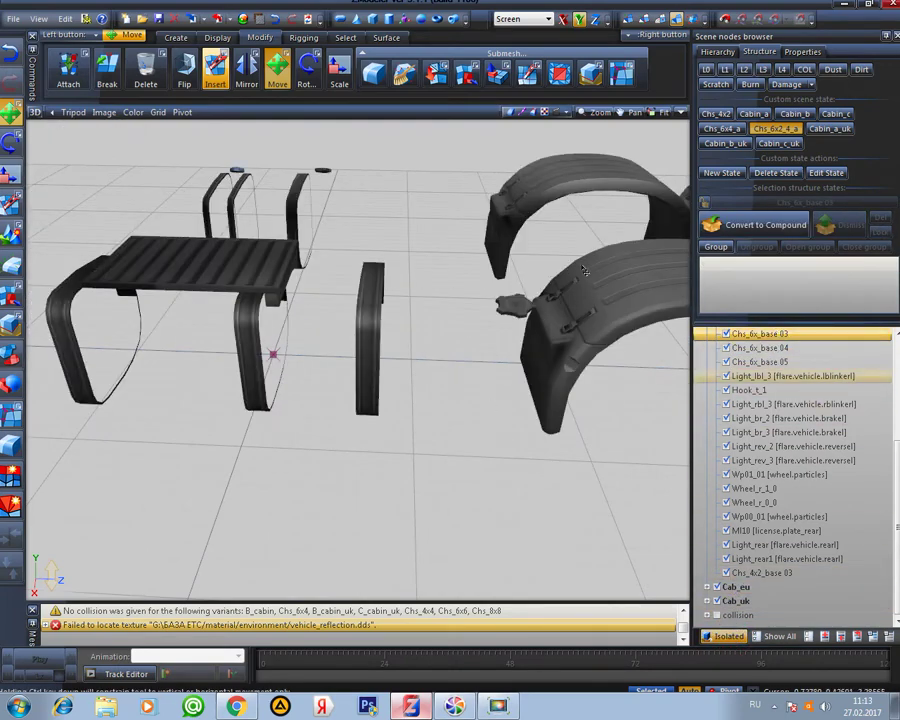
# Delete the tank straps, caps and step plate polygons from Chs_6x_base 03, keeping the mudguards, and leave isolation
pyautogui.click(679, 113)
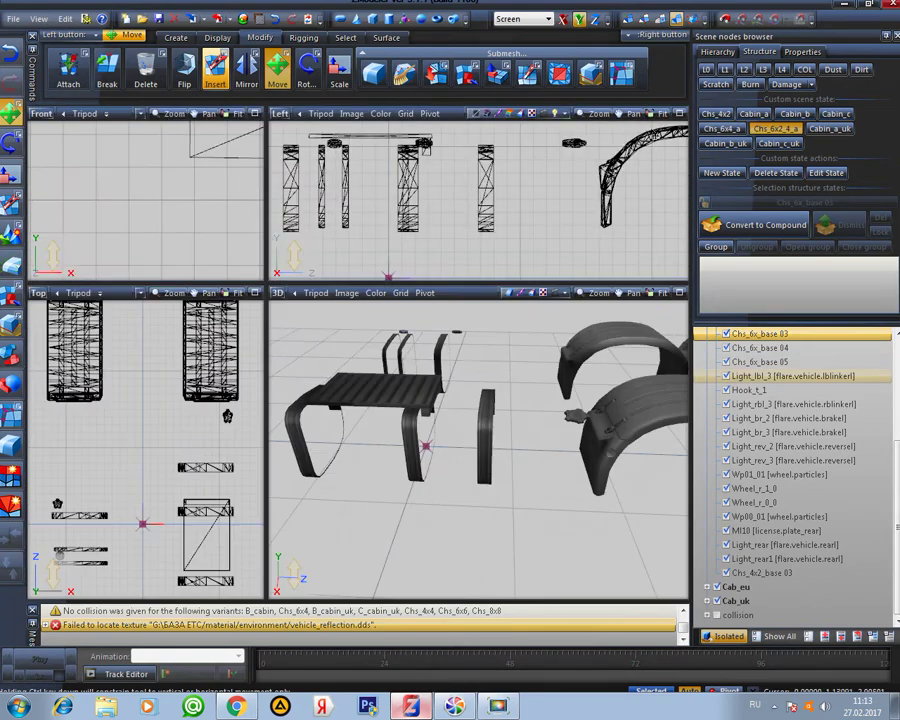
pyautogui.click(254, 293)
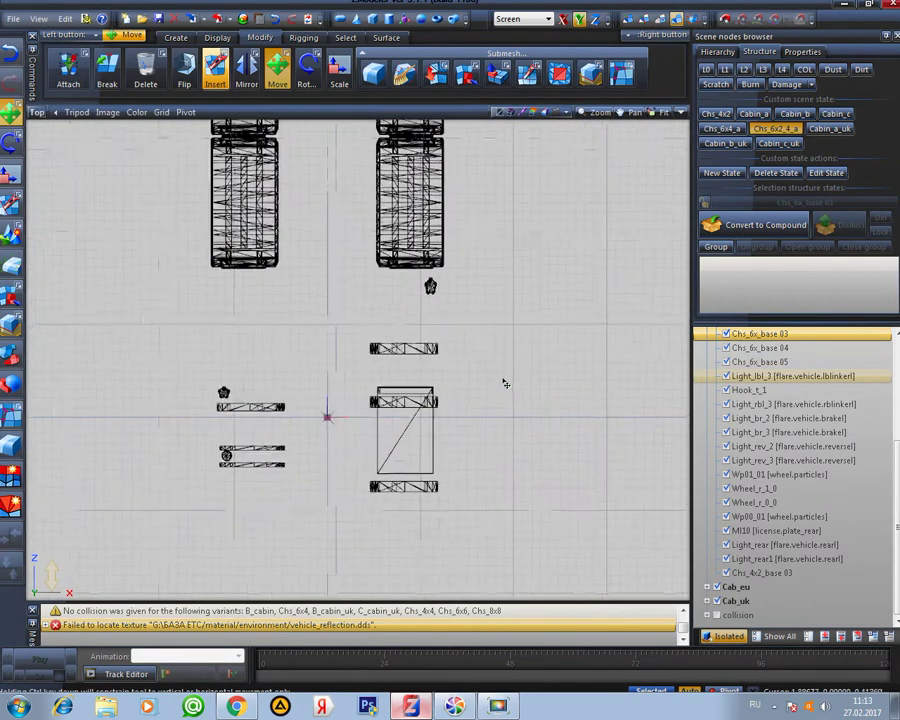
pyautogui.click(663, 23)
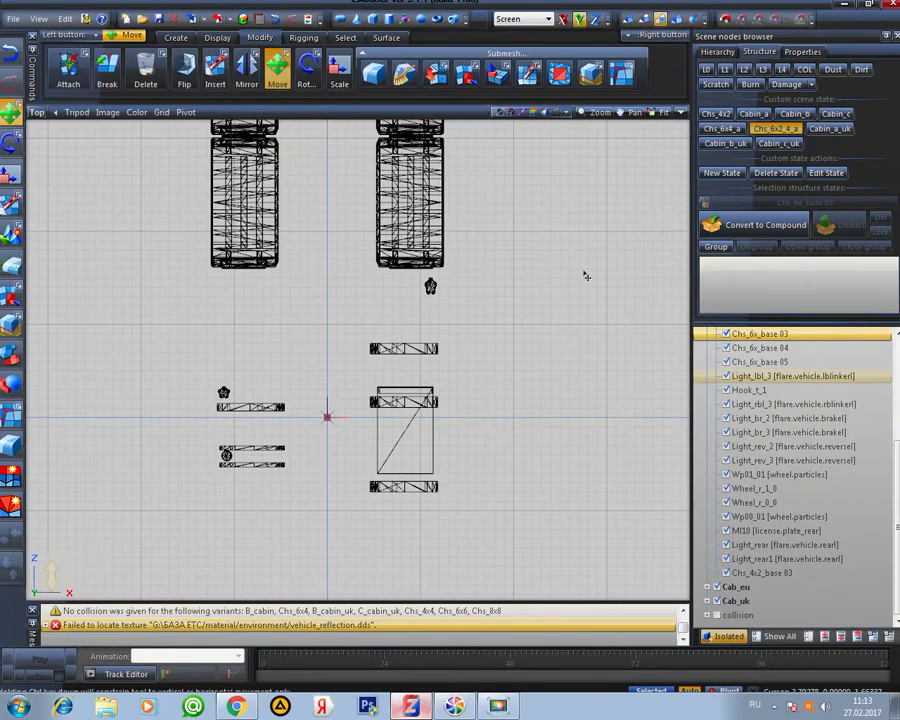
pyautogui.click(471, 411)
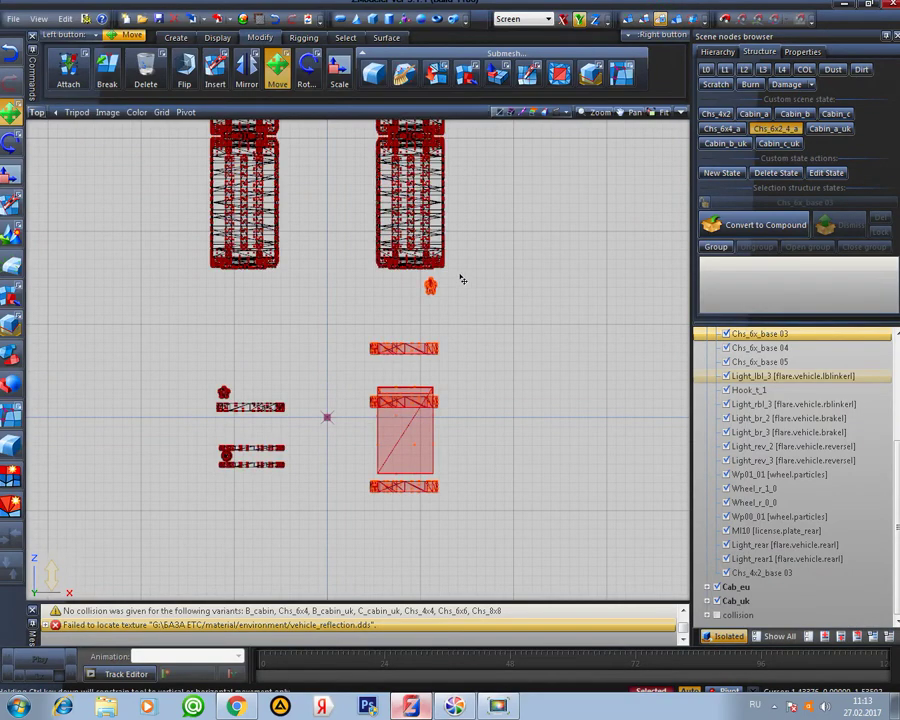
pyautogui.moveTo(455, 271); pyautogui.dragTo(182, 550)
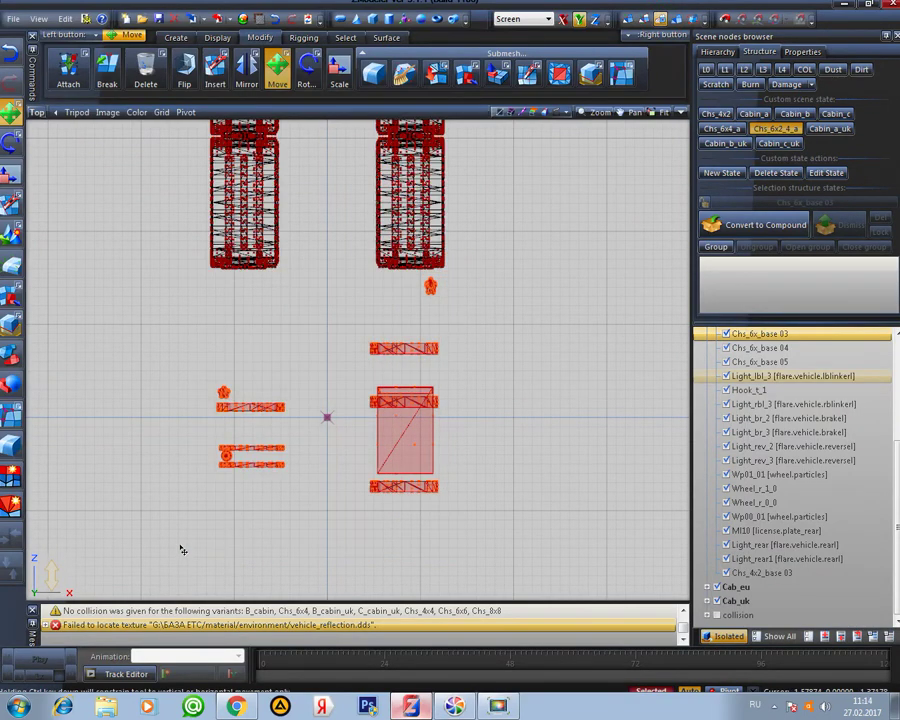
pyautogui.press('Delete')
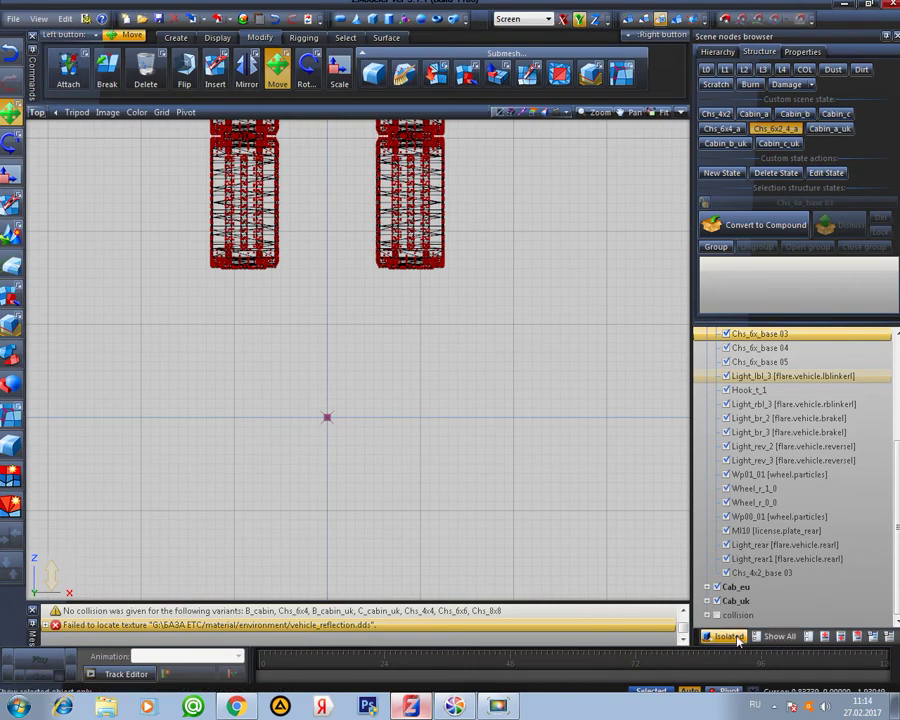
pyautogui.hotkey('ctrl', 'z')
# Check the bare tank in the 3D view, collapse the Chs_6x_base group and switch the scene state to Chs_4x2
pyautogui.click(680, 114)
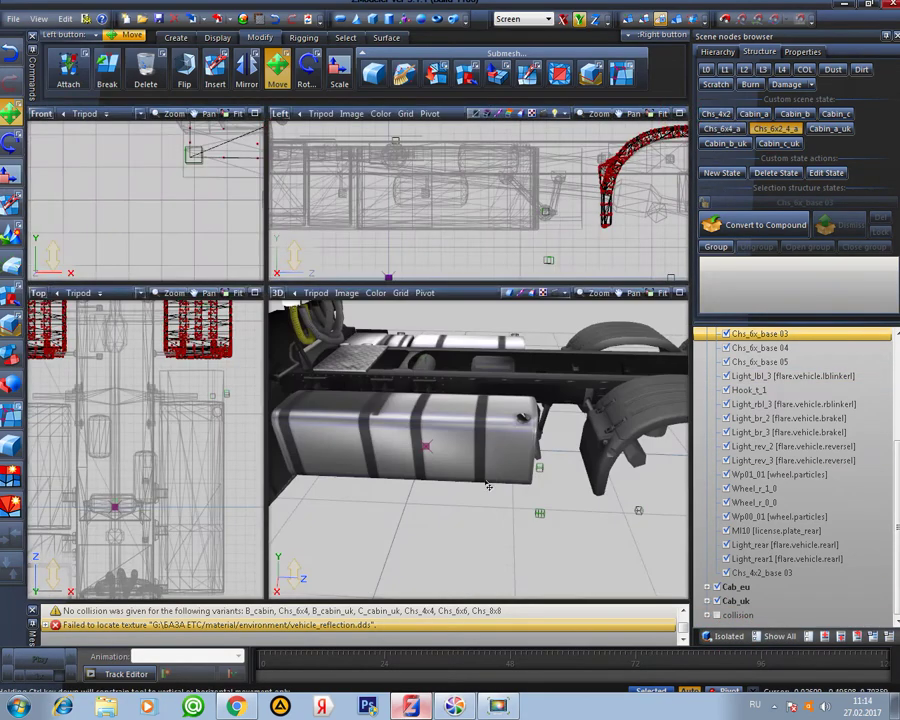
pyautogui.scroll(2, 496, 476)
pyautogui.click(680, 293)
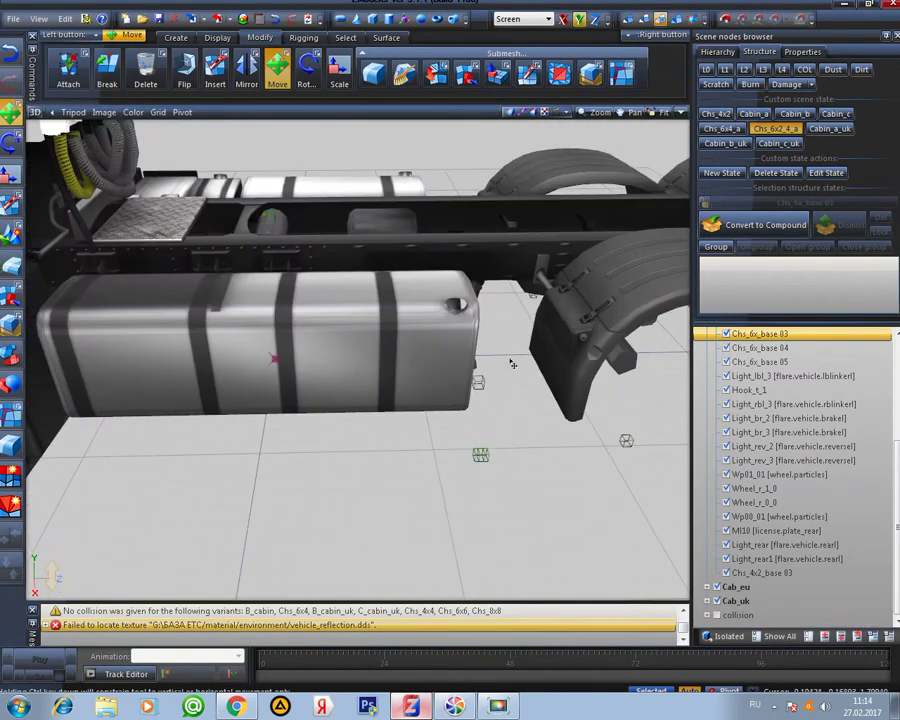
pyautogui.moveTo(512, 363); pyautogui.dragTo(530, 420, button='middle')
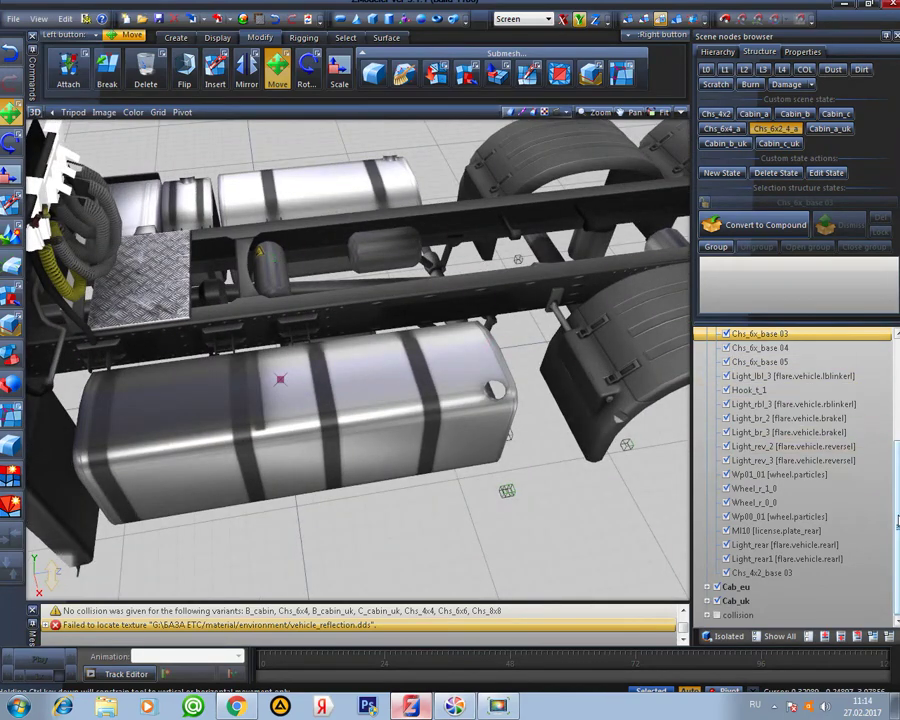
pyautogui.scroll(3, 897, 520)
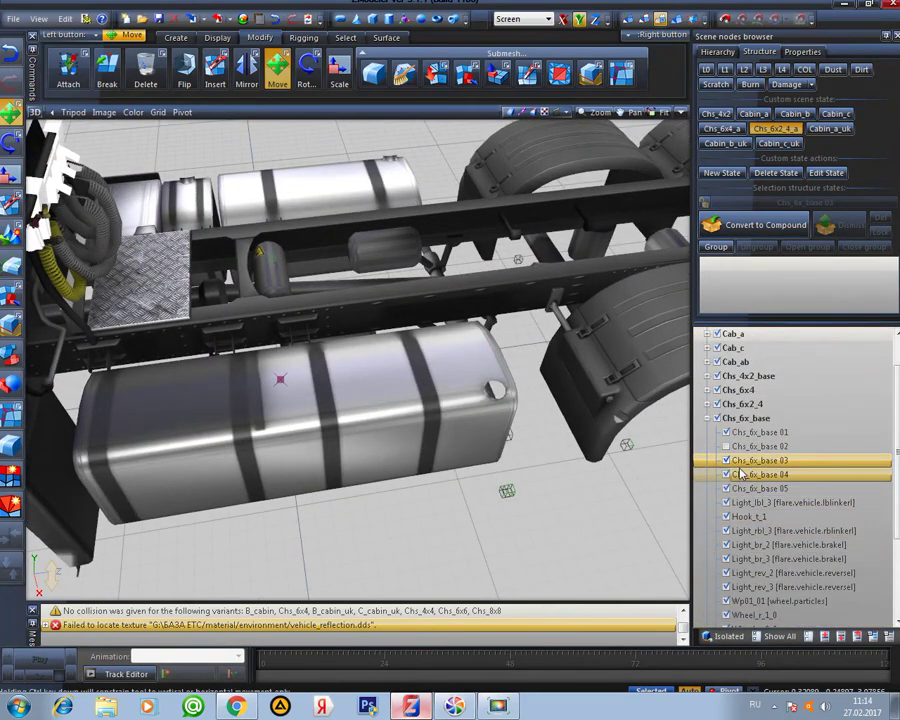
pyautogui.click(708, 418)
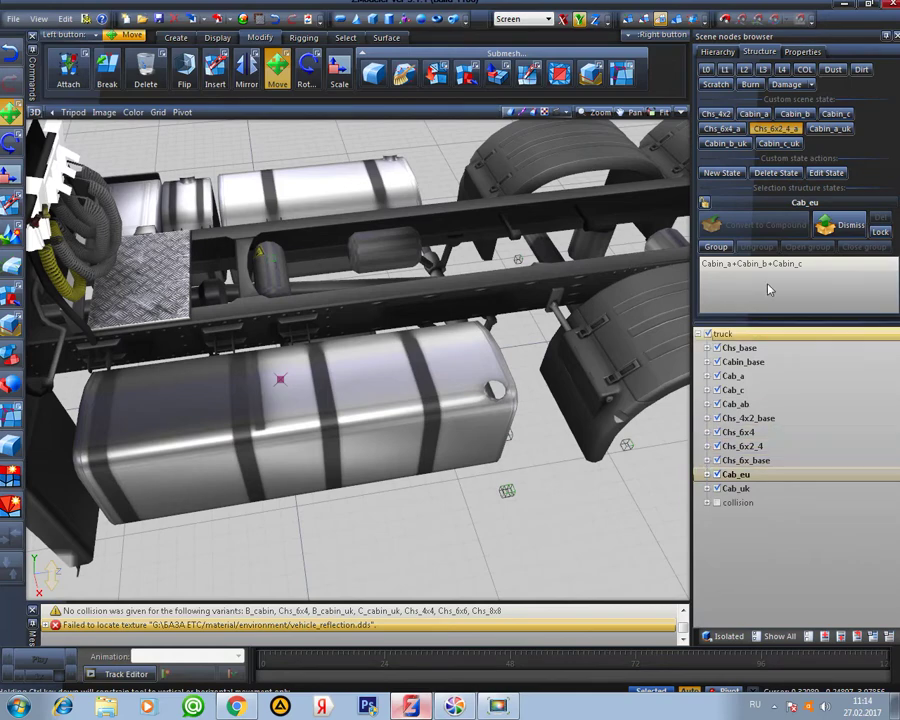
pyautogui.click(760, 130)
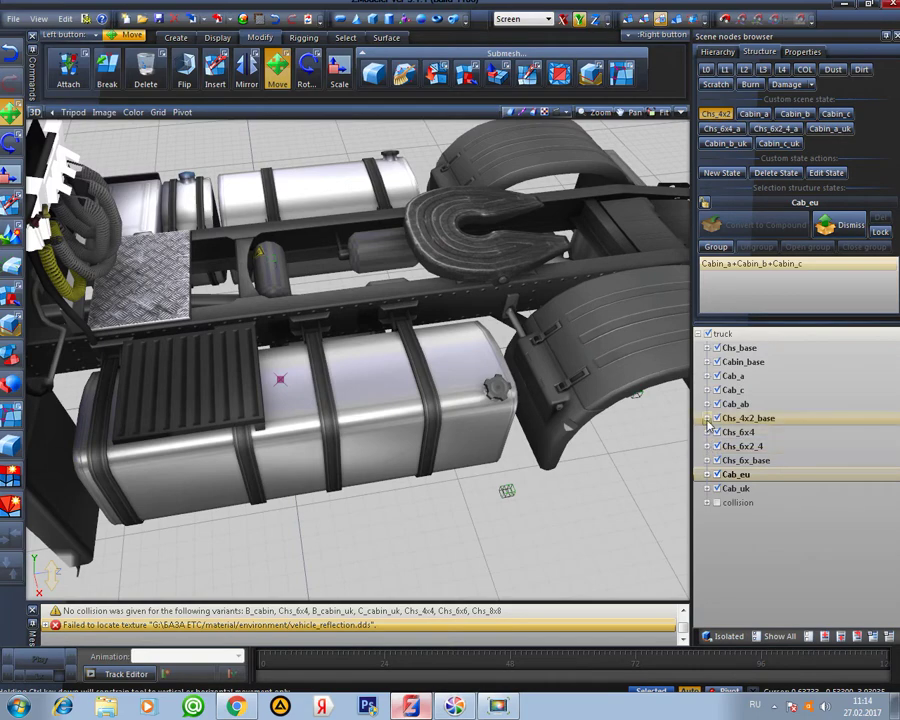
# Expand Chs_4x2_base and isolate its Chs_4x2_base 04 mesh with the lengthened tank's straps, caps and step plate
pyautogui.doubleClick(748, 418)
pyautogui.click(768, 348)
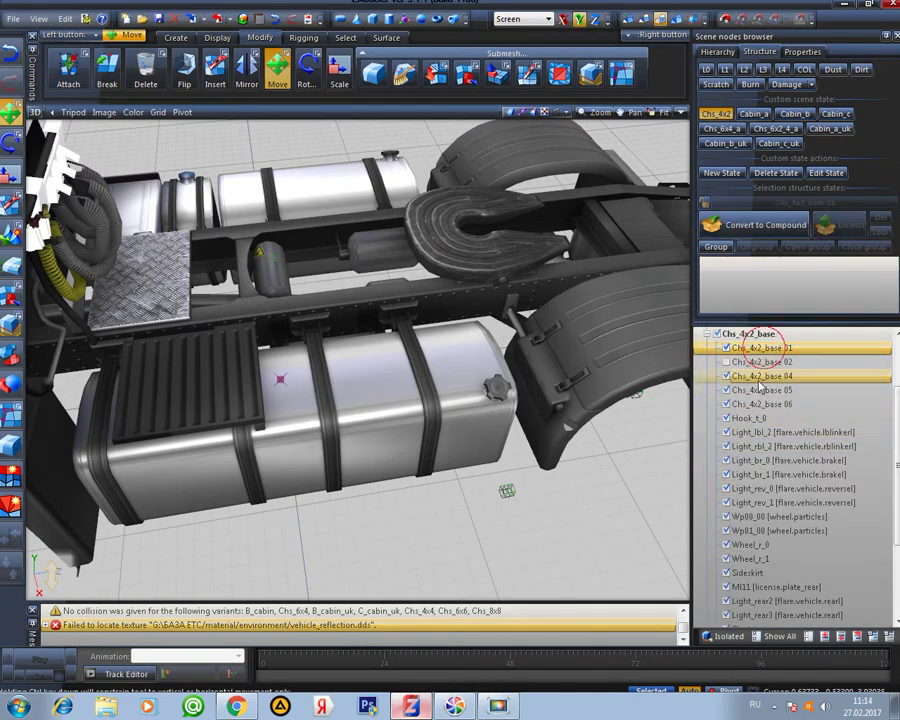
pyautogui.click(735, 637)
pyautogui.click(762, 376)
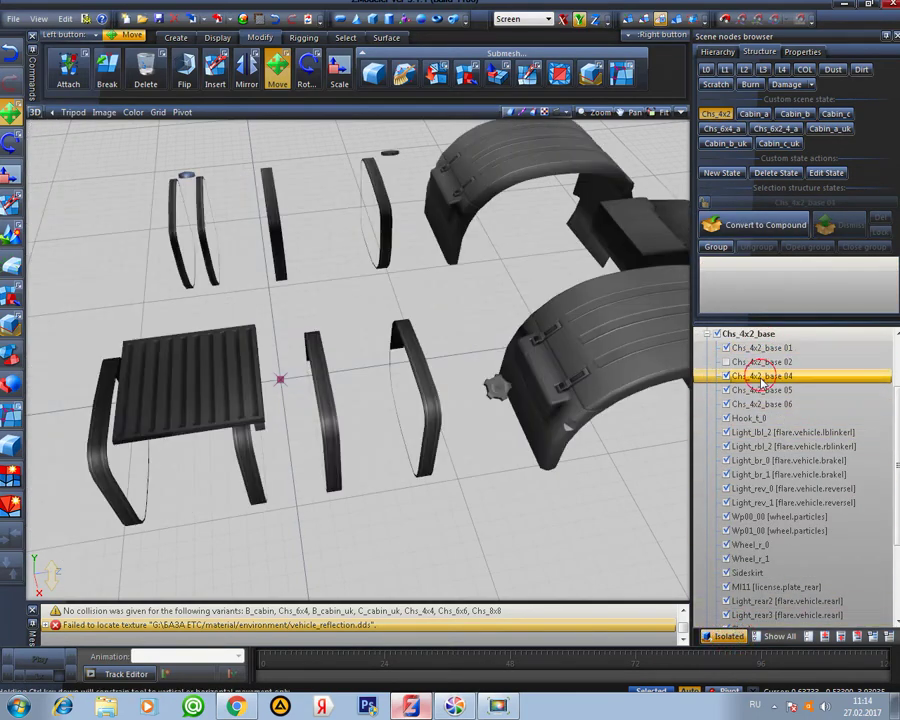
pyautogui.moveTo(459, 447); pyautogui.dragTo(420, 286, button='middle')
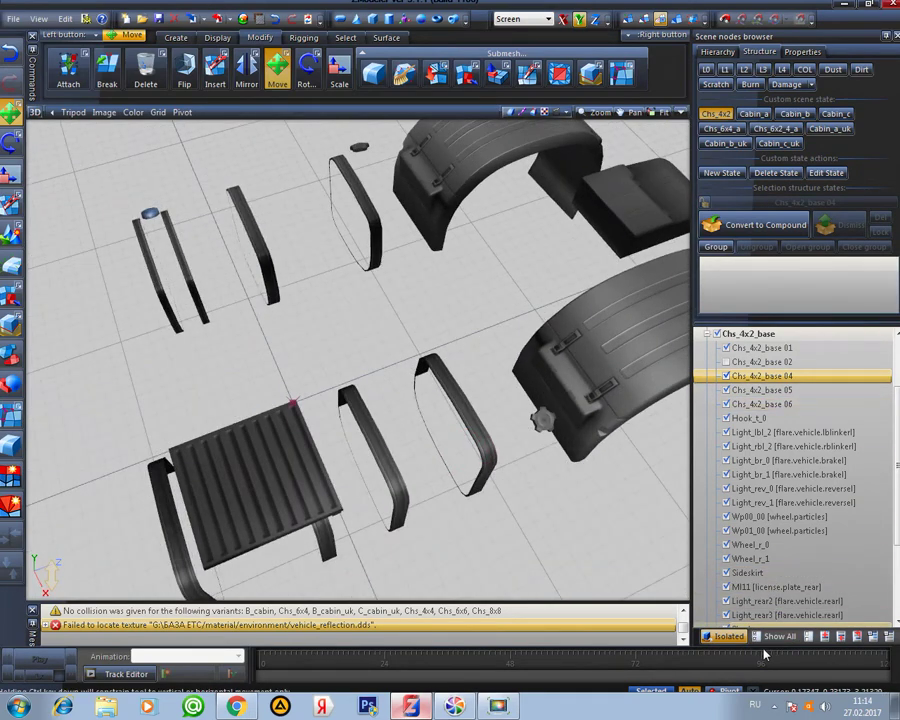
# Move Chs_4x2_base 04 out of the truck hierarchy to the scene root, and hide the truck node
pyautogui.click(803, 378)
pyautogui.moveTo(803, 378); pyautogui.dragTo(778, 622)
pyautogui.scroll(5, 774, 580)
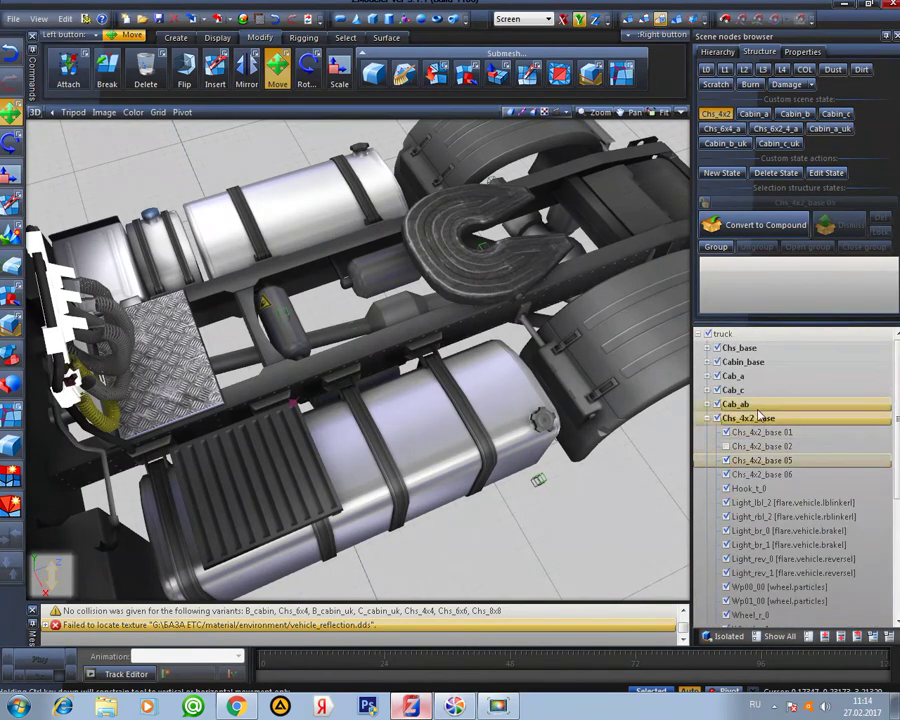
pyautogui.click(698, 334)
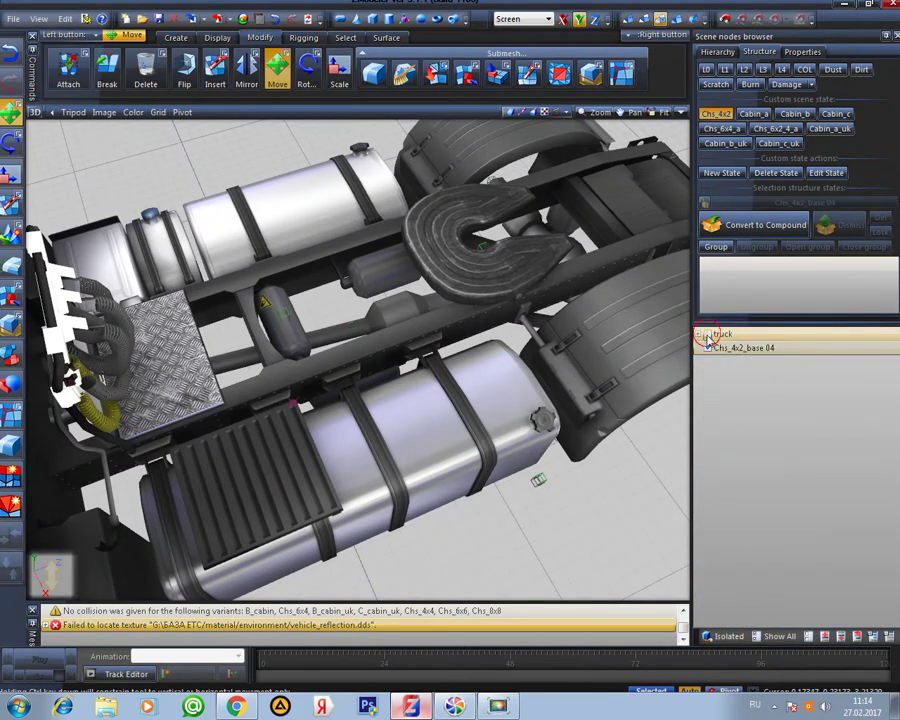
pyautogui.click(708, 336)
# Delete the mudguards and the rear central parts from Chs_4x2_base 04, keeping the straps, caps and step plate
pyautogui.click(681, 113)
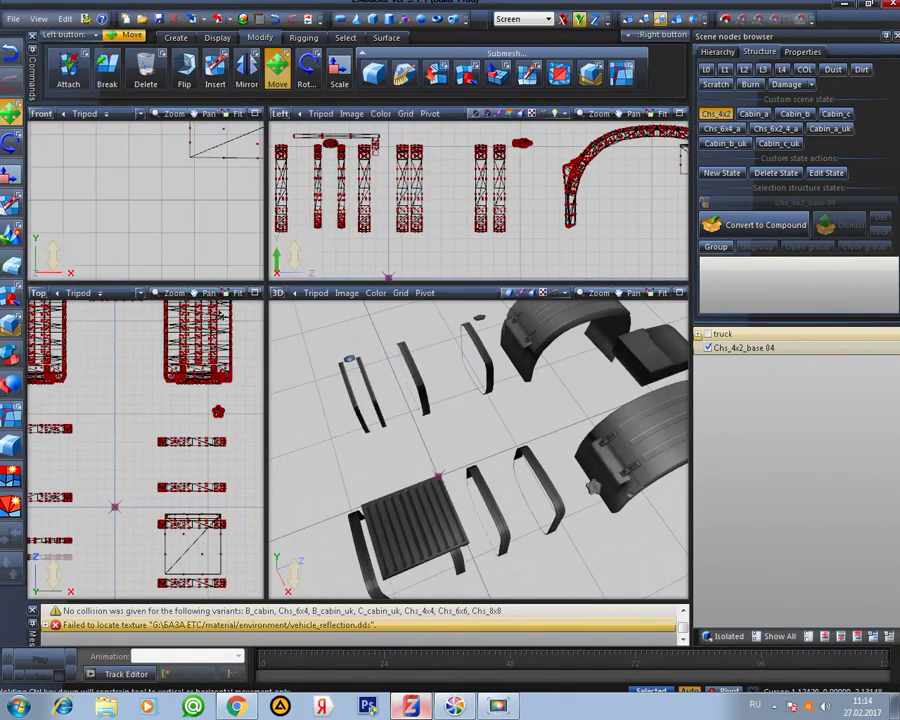
pyautogui.click(254, 293)
pyautogui.scroll(-2, 604, 410)
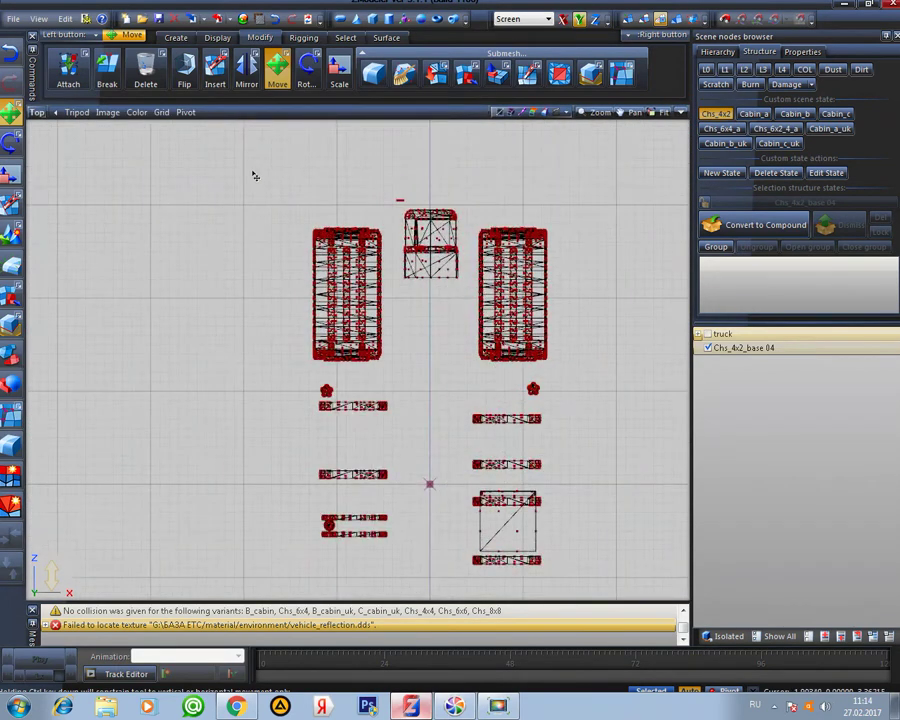
pyautogui.moveTo(252, 174); pyautogui.dragTo(618, 381)
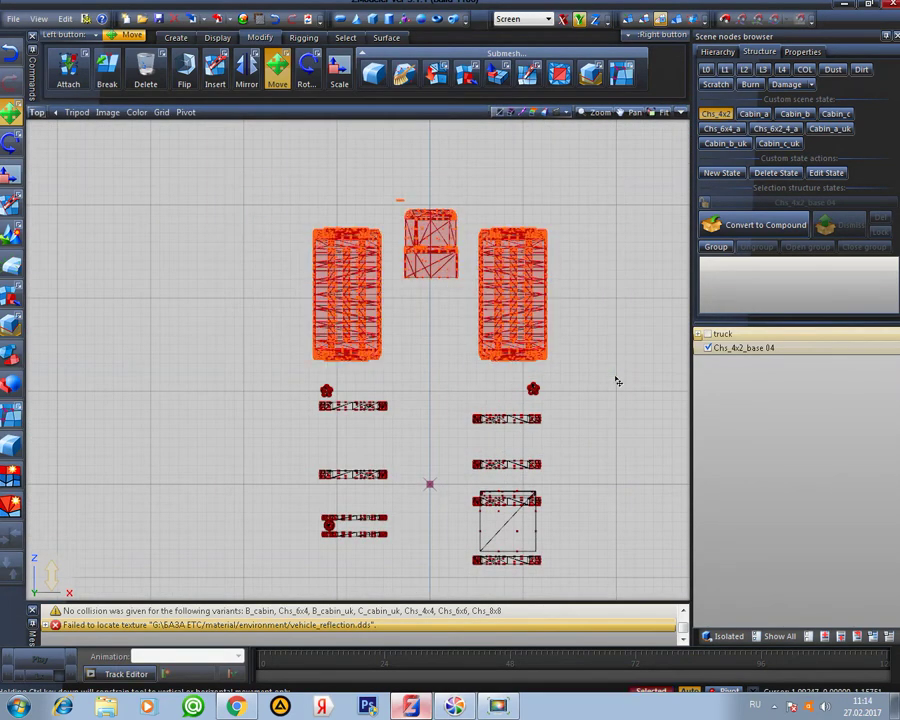
pyautogui.press('Delete')
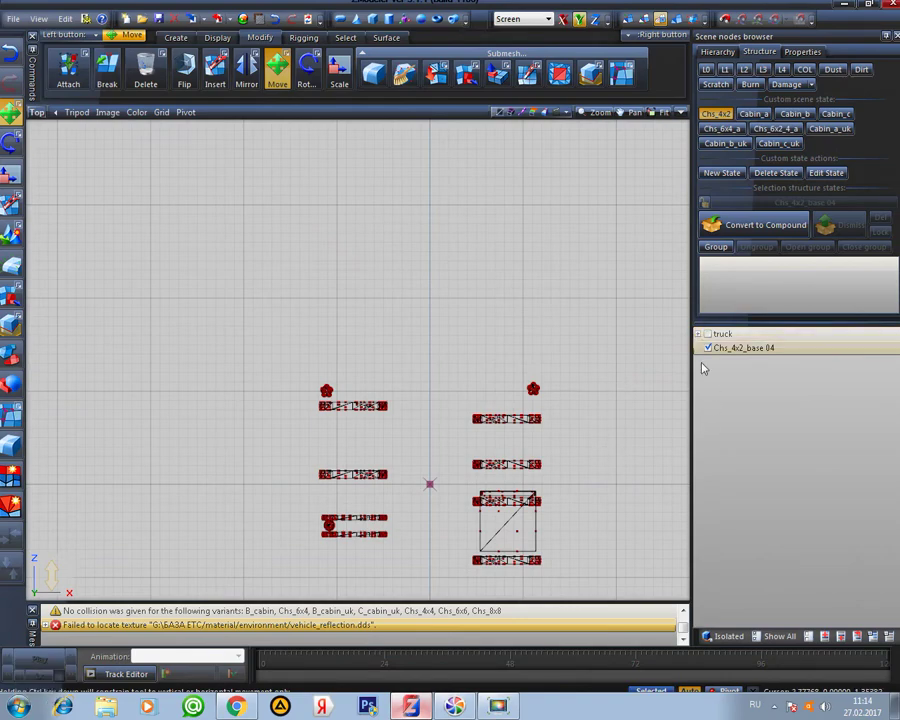
# Leave vertex editing and undo the deletion of the mudguards and rear central parts from Chs_4x2_base 04
pyautogui.click(678, 20)
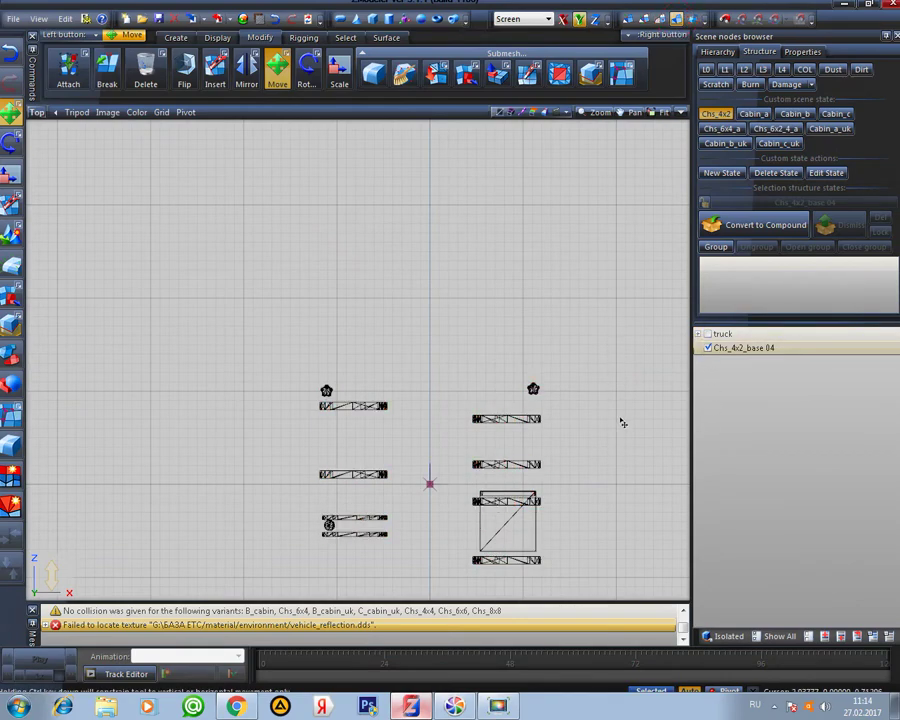
pyautogui.moveTo(663, 397); pyautogui.dragTo(666, 368, button='middle')
pyautogui.scroll(1, 667, 367)
pyautogui.scroll(1, 612, 368)
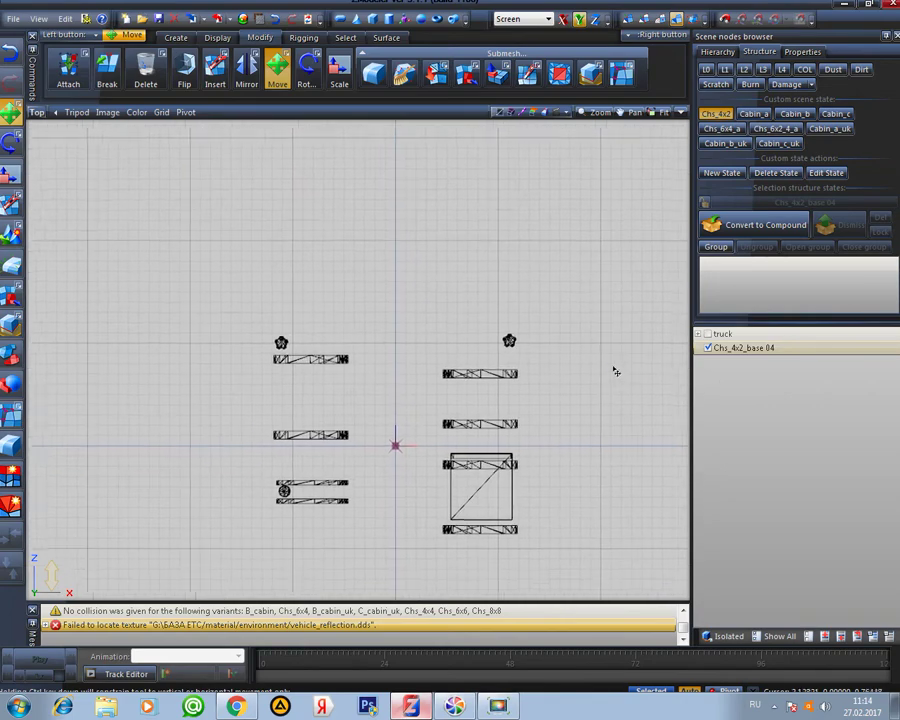
pyautogui.click(276, 21)
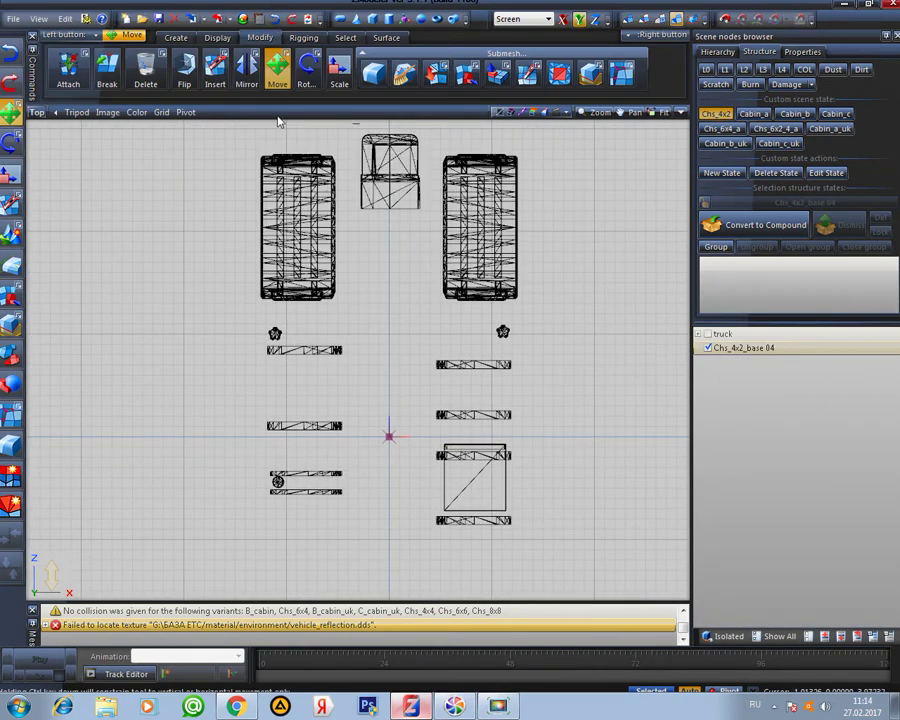
# Copy the complete Chs_4x2_base 04 mesh in place and return to the Move tool
pyautogui.click(173, 38)
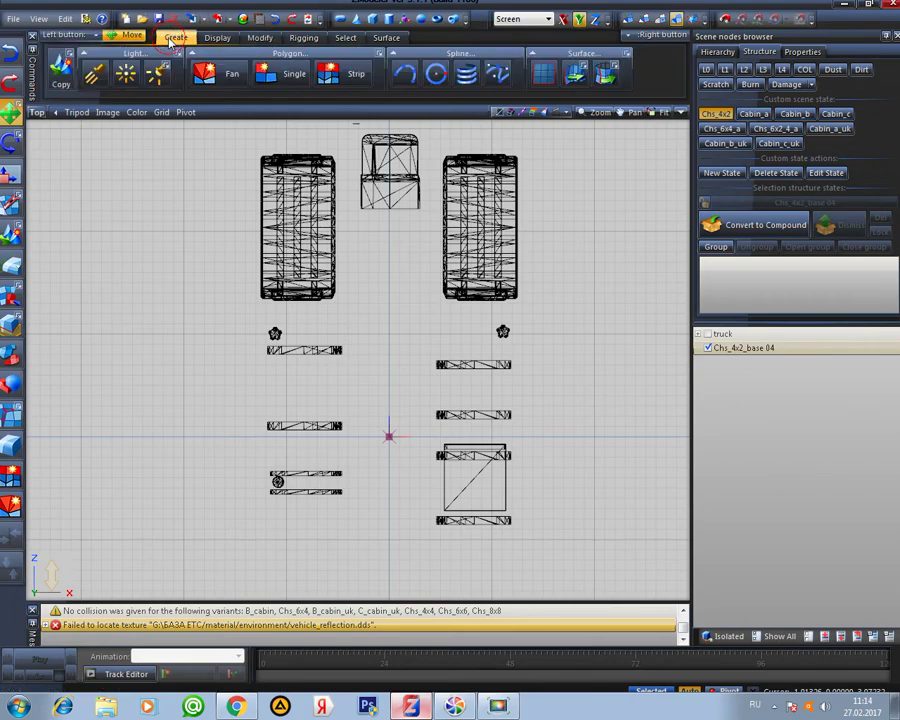
pyautogui.click(70, 70)
pyautogui.click(275, 234)
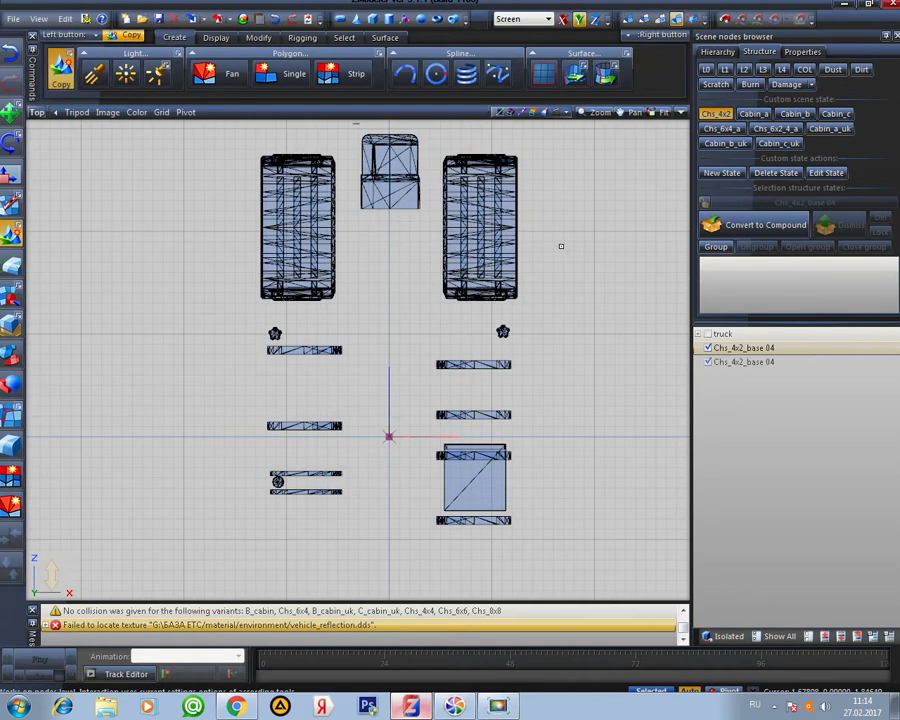
pyautogui.click(478, 351)
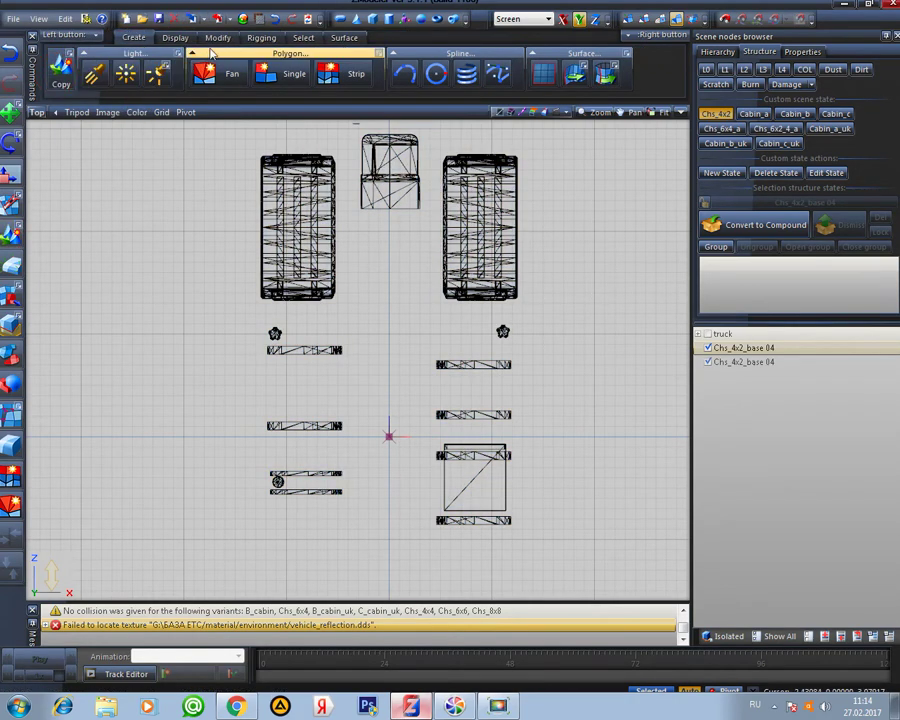
pyautogui.click(258, 37)
pyautogui.click(279, 70)
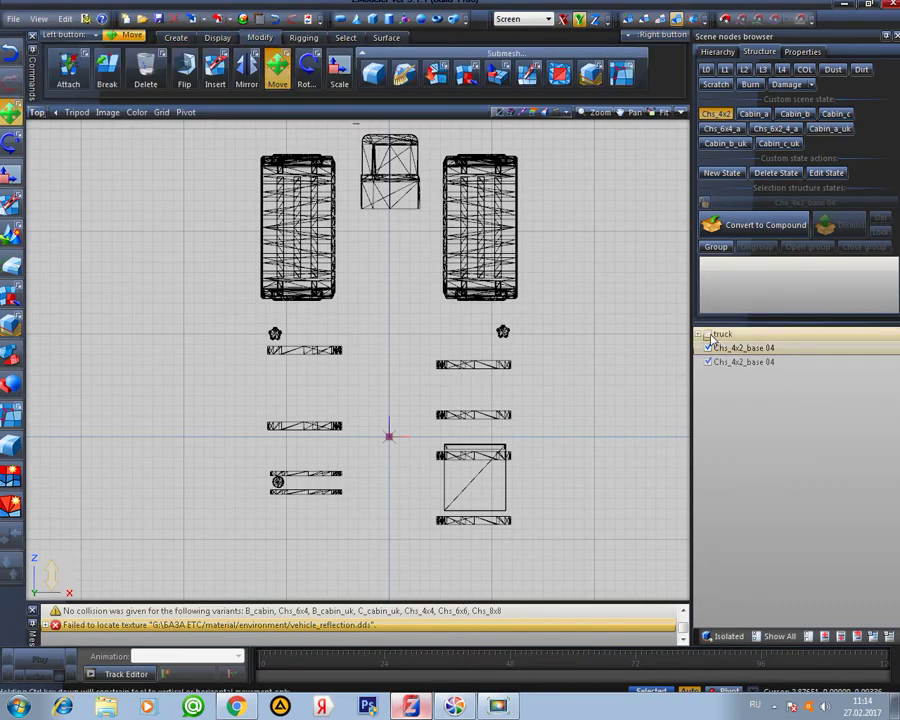
# Show the truck node and place one Chs_4x2_base 04 copy under Chs_4x2_base and the other under Chs_6x_base
pyautogui.click(700, 337)
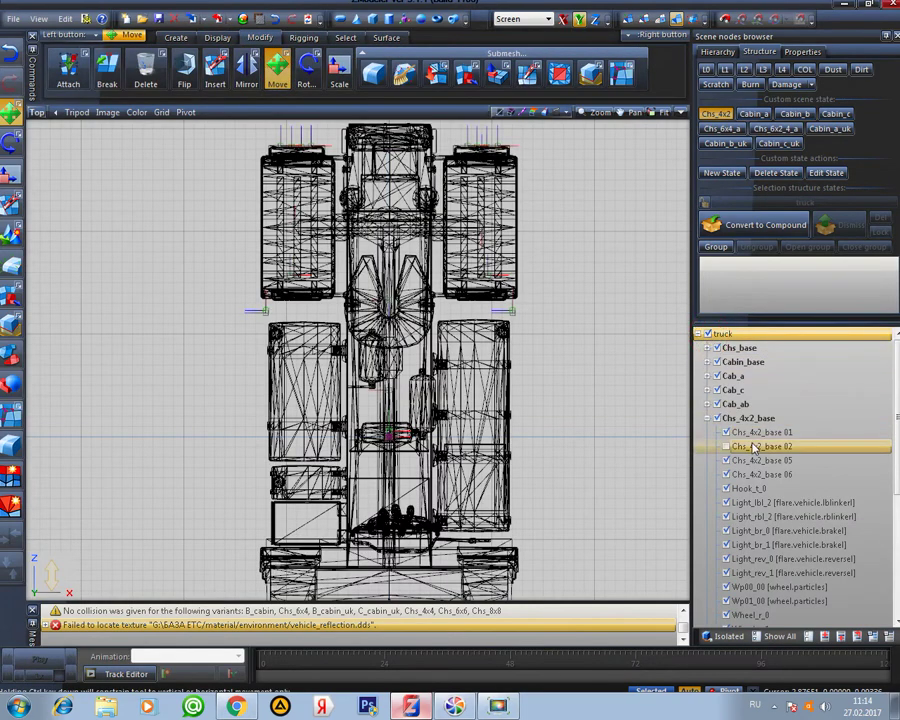
pyautogui.click(708, 418)
pyautogui.moveTo(772, 516); pyautogui.dragTo(769, 420)
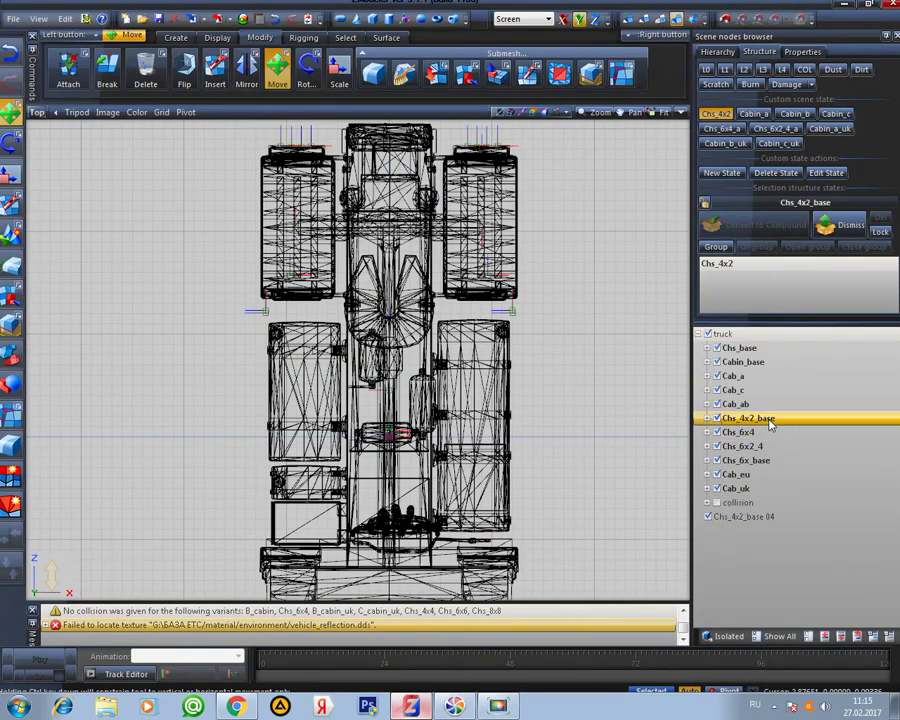
pyautogui.click(760, 518)
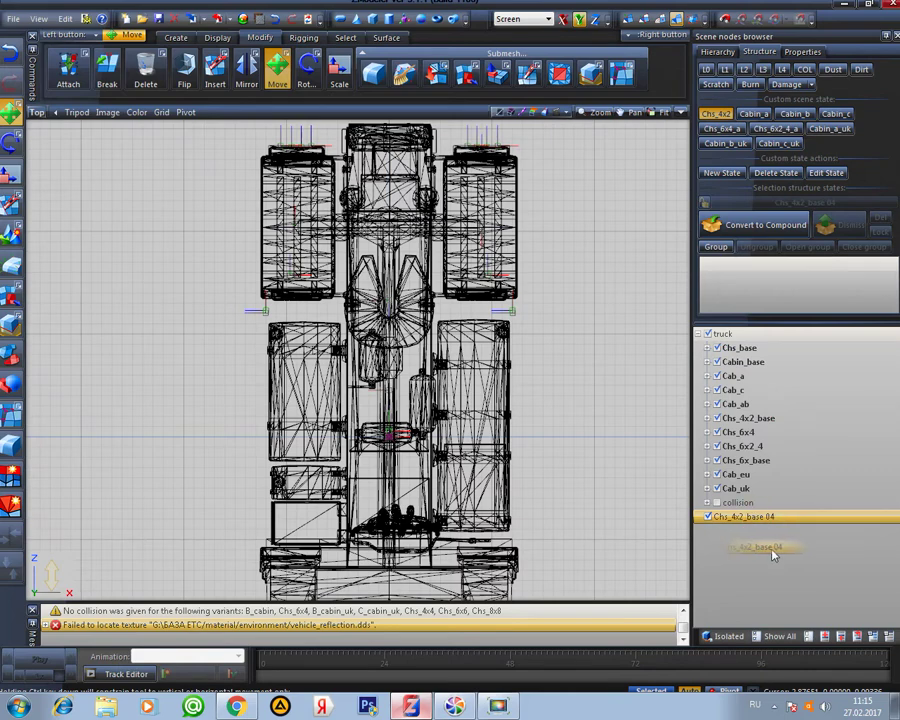
pyautogui.moveTo(772, 555); pyautogui.dragTo(763, 464)
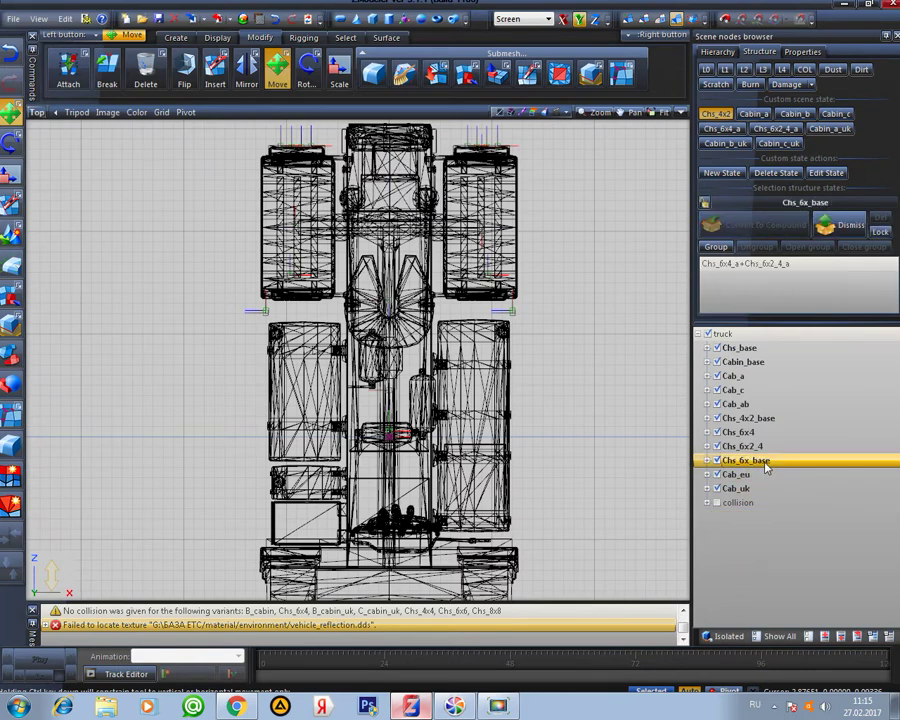
pyautogui.click(698, 333)
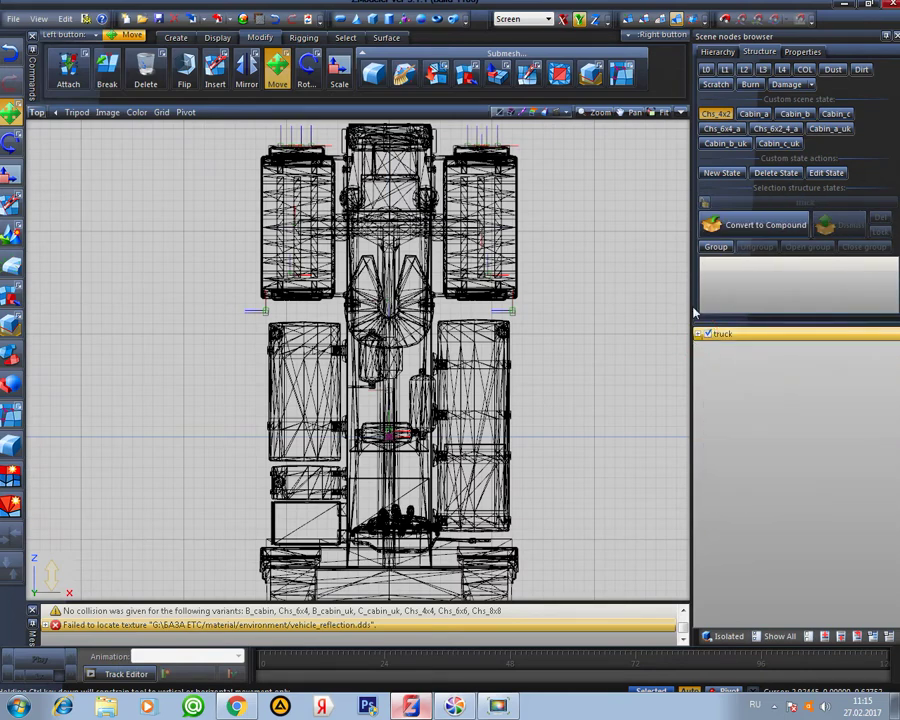
# Switch the scene state to Chs_6x2_4_a and examine the tanks and rear mudguards in the 3D view
pyautogui.click(712, 113)
pyautogui.click(772, 131)
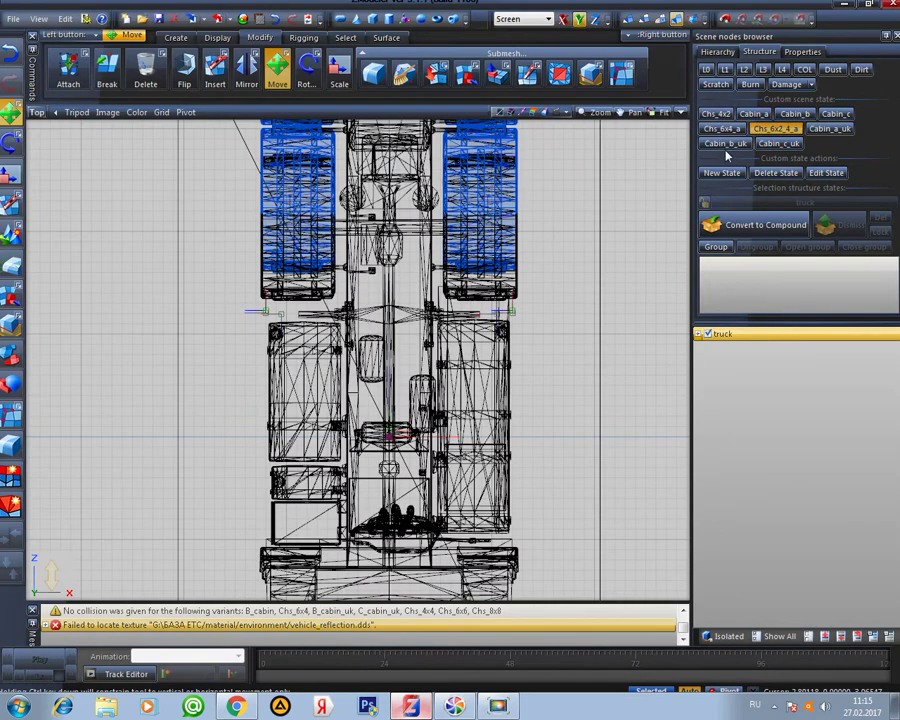
pyautogui.click(680, 113)
pyautogui.moveTo(490, 384); pyautogui.dragTo(492, 332, button='middle')
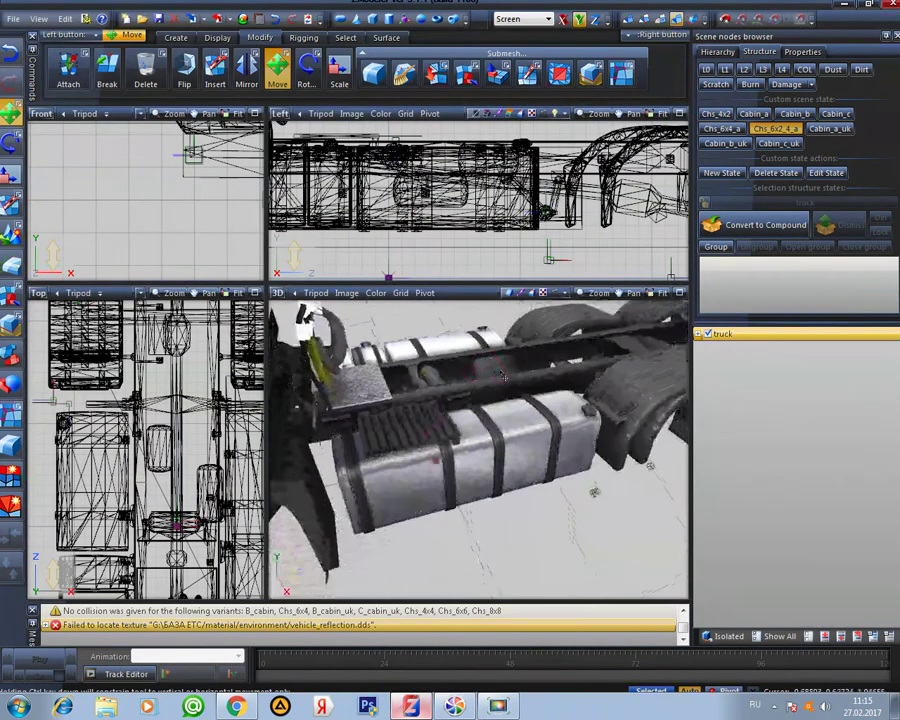
pyautogui.click(680, 293)
pyautogui.scroll(-3, 526, 379)
pyautogui.moveTo(525, 378); pyautogui.dragTo(432, 310, button='middle')
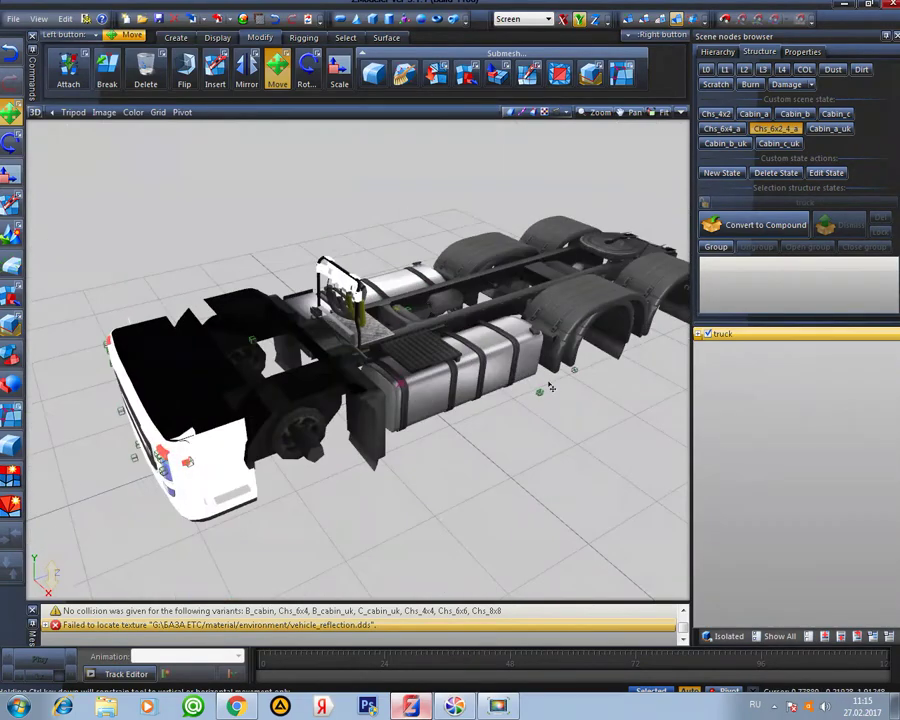
pyautogui.moveTo(549, 387); pyautogui.dragTo(675, 401, button='middle')
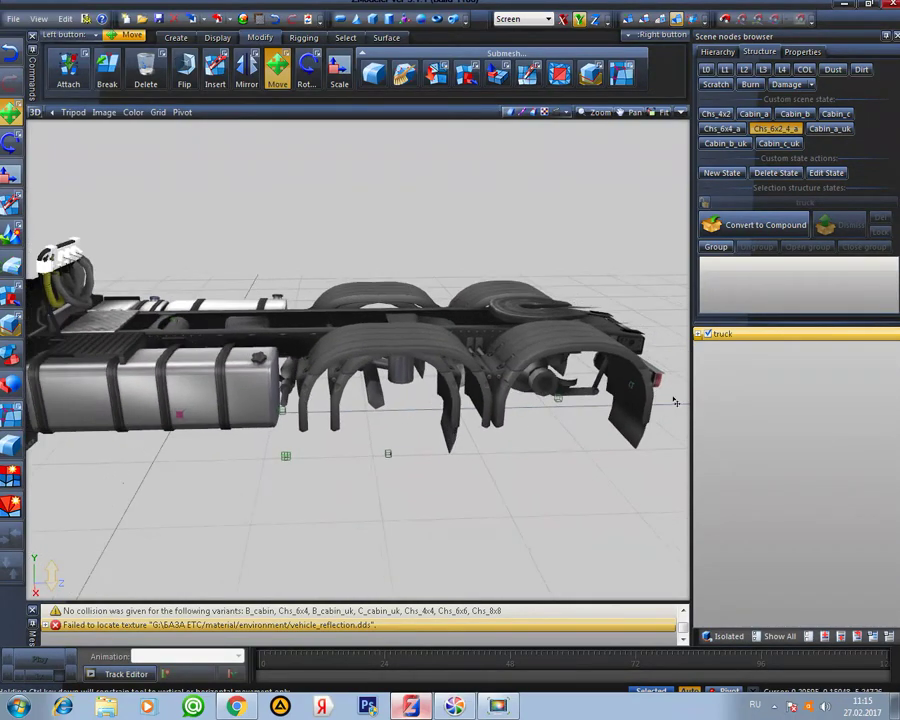
# Expand the Chs_6x_base group and isolate its Chs_4x2_base 04 mesh
pyautogui.click(700, 336)
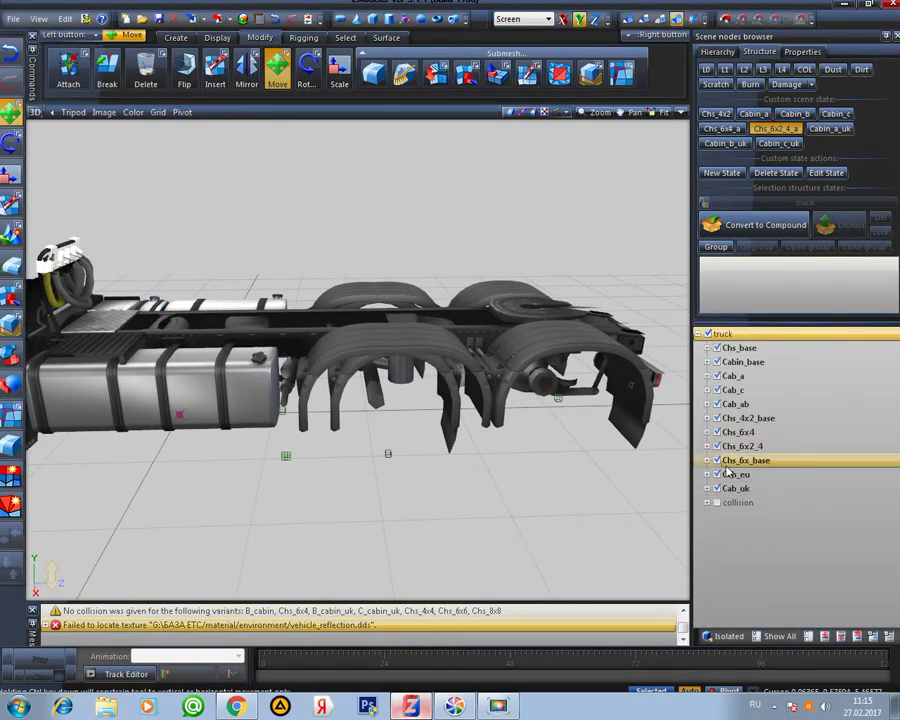
pyautogui.click(707, 462)
pyautogui.scroll(-2, 725, 494)
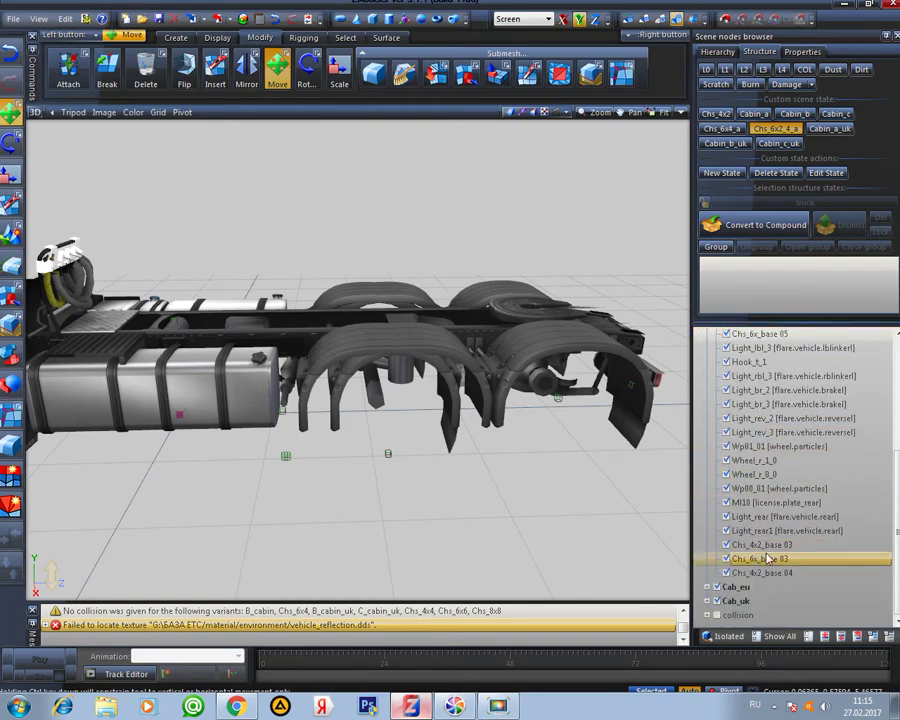
pyautogui.click(761, 574)
pyautogui.click(733, 636)
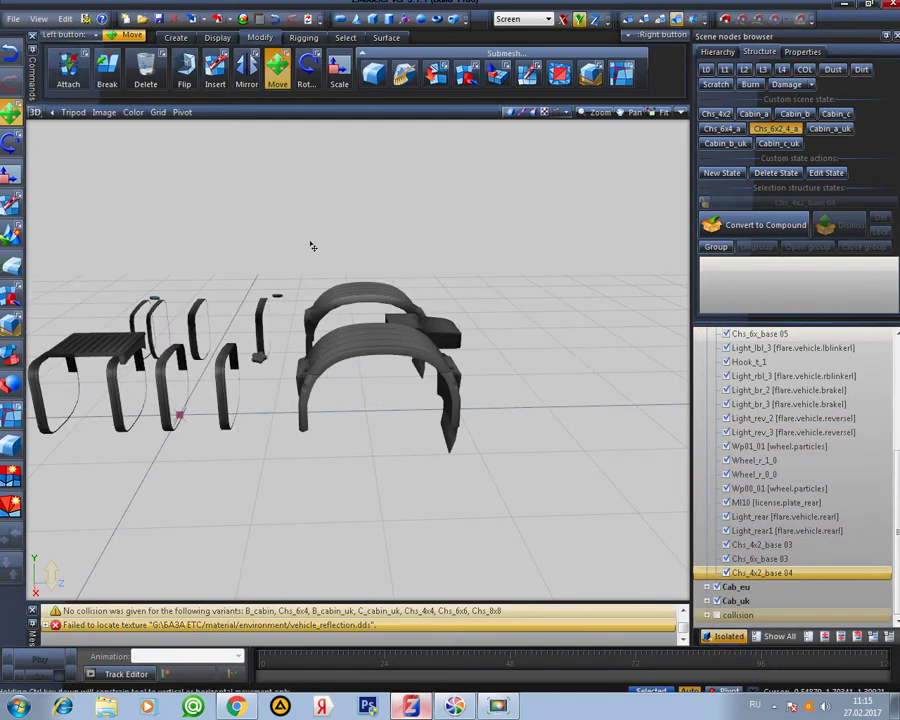
# Delete the mudguards and rear central parts from the 6x copy of Chs_4x2_base 04, and end the isolation
pyautogui.click(680, 114)
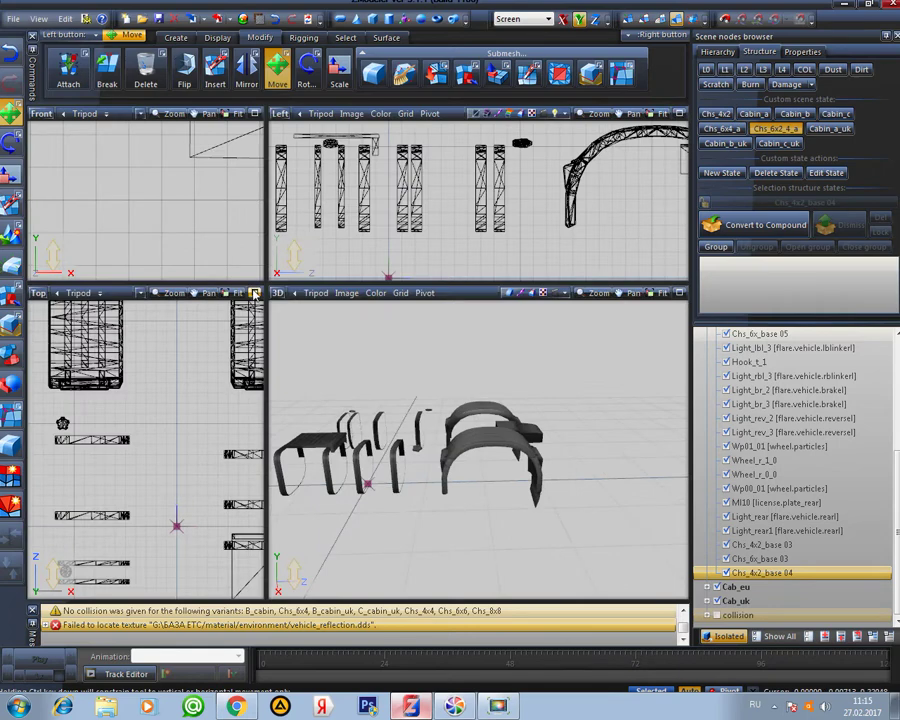
pyautogui.click(254, 293)
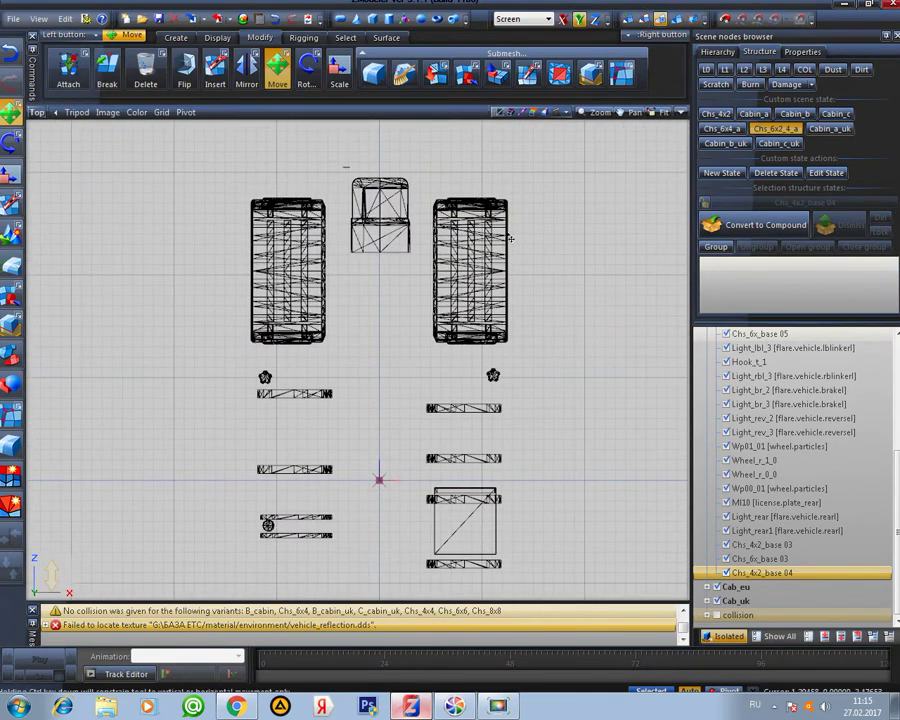
pyautogui.click(467, 307)
pyautogui.press('Delete')
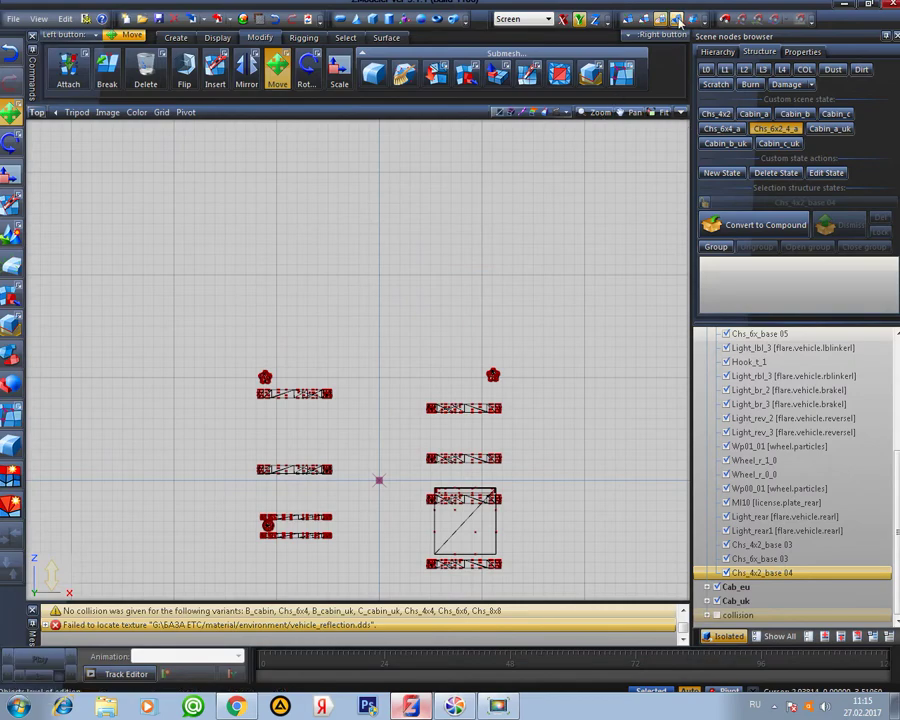
pyautogui.click(679, 21)
pyautogui.click(738, 636)
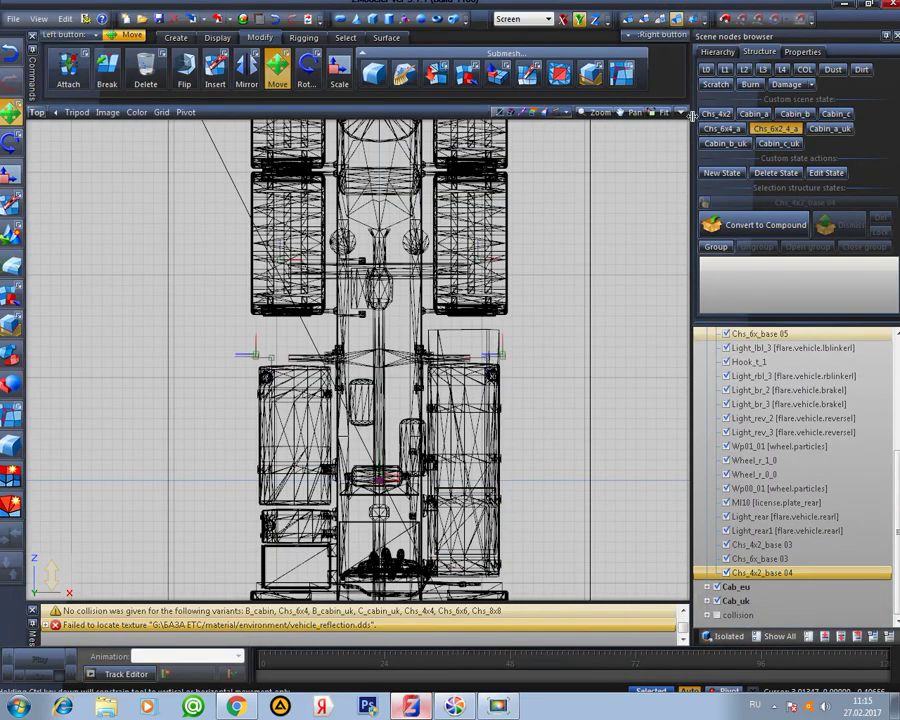
# Examine the 6x2 chassis in 3D from several sides, checking the tanks, straps, step plate and rear mudguards
pyautogui.click(682, 113)
pyautogui.moveTo(470, 375); pyautogui.dragTo(512, 400, button='middle')
pyautogui.click(675, 291)
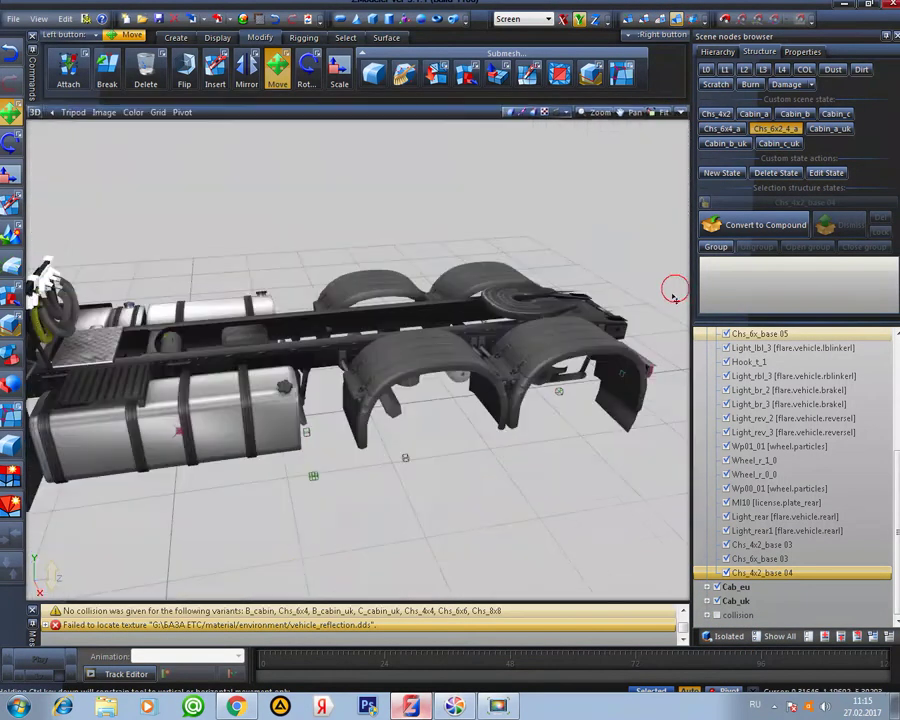
pyautogui.moveTo(512, 337); pyautogui.dragTo(405, 378, button='middle')
pyautogui.moveTo(327, 464); pyautogui.dragTo(413, 391, button='middle')
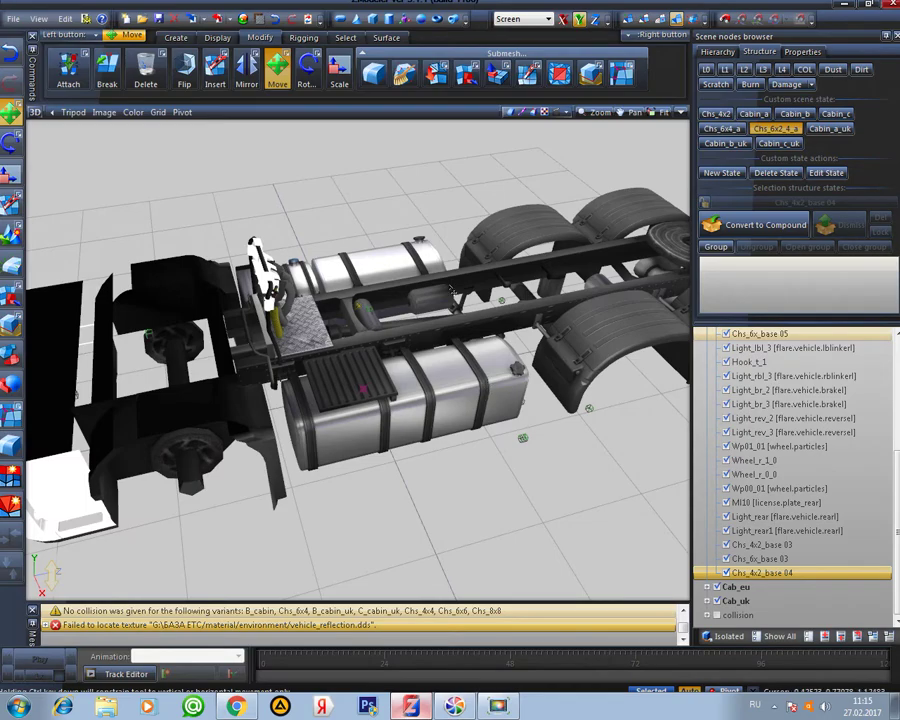
pyautogui.moveTo(381, 260); pyautogui.dragTo(536, 438, button='middle')
pyautogui.moveTo(448, 436); pyautogui.dragTo(490, 444, button='middle')
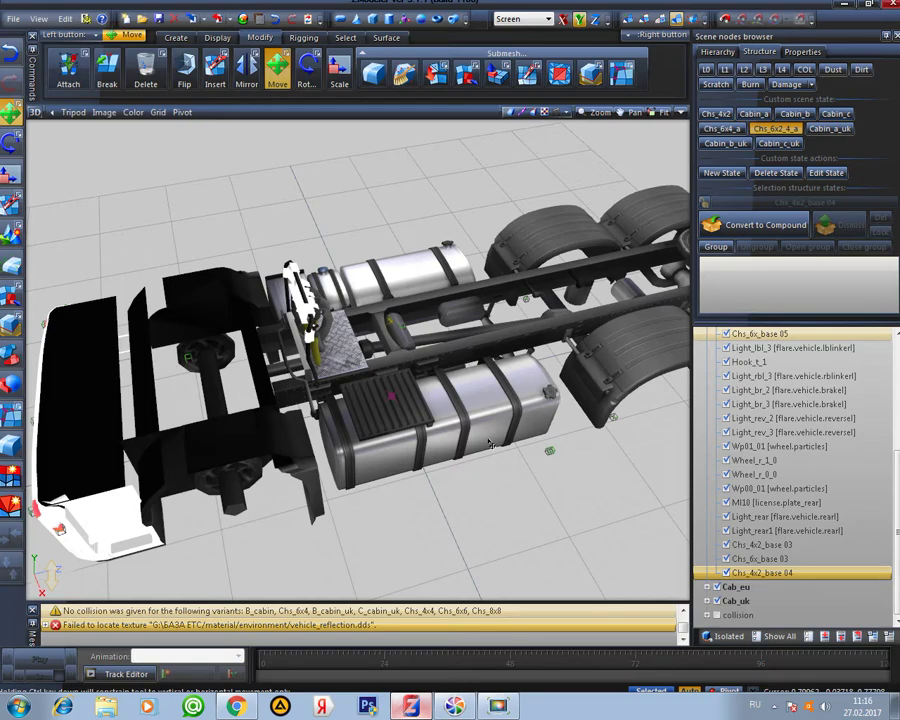
pyautogui.moveTo(588, 430); pyautogui.dragTo(444, 453, button='middle')
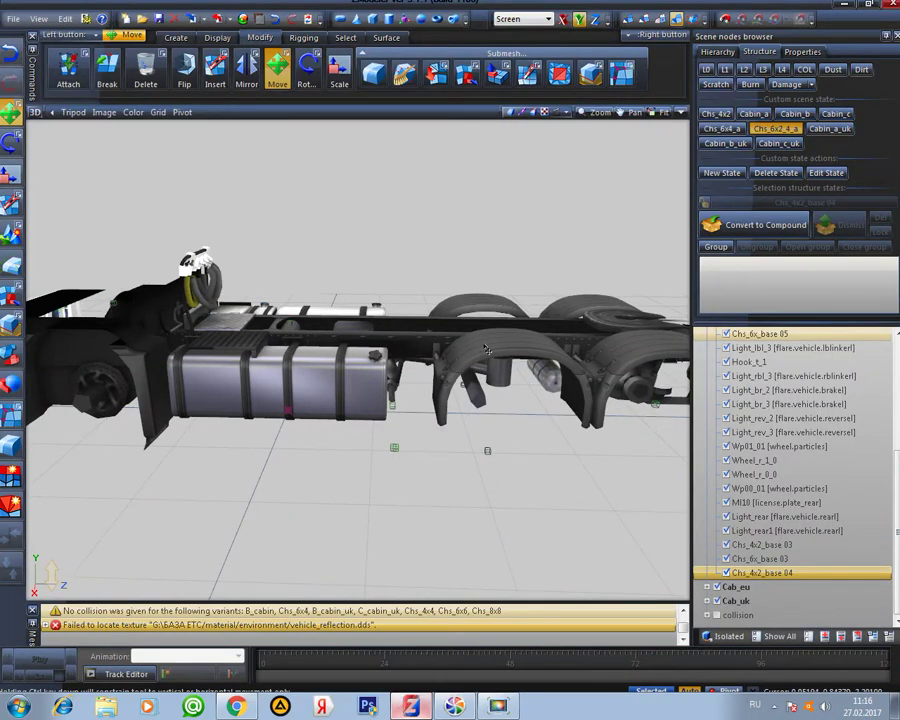
pyautogui.moveTo(444, 345); pyautogui.dragTo(397, 406, button='middle')
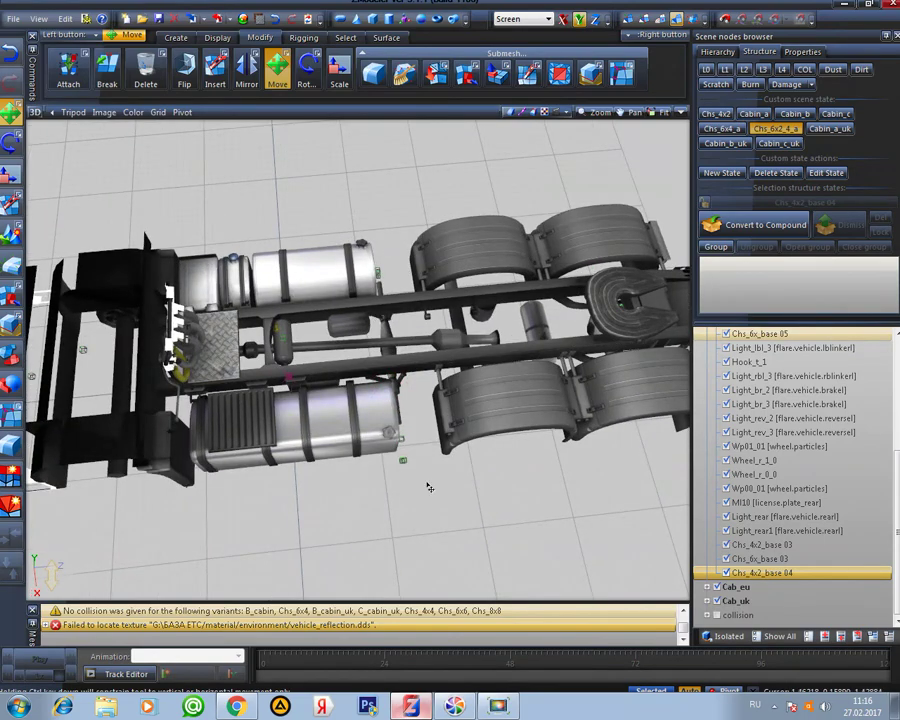
pyautogui.moveTo(428, 486); pyautogui.dragTo(370, 380, button='middle')
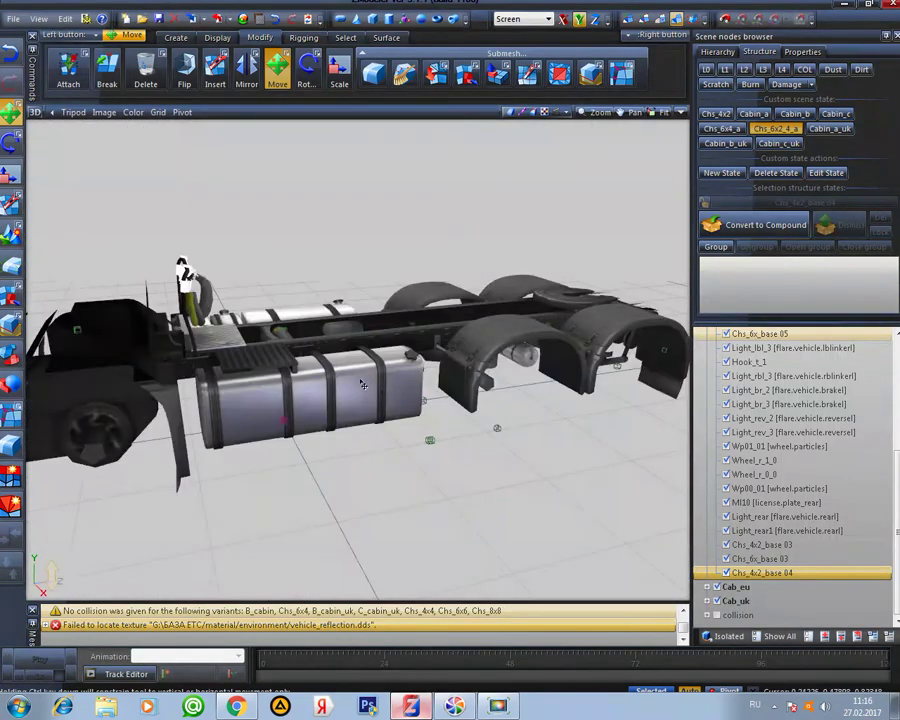
pyautogui.moveTo(432, 252); pyautogui.dragTo(494, 290, button='middle')
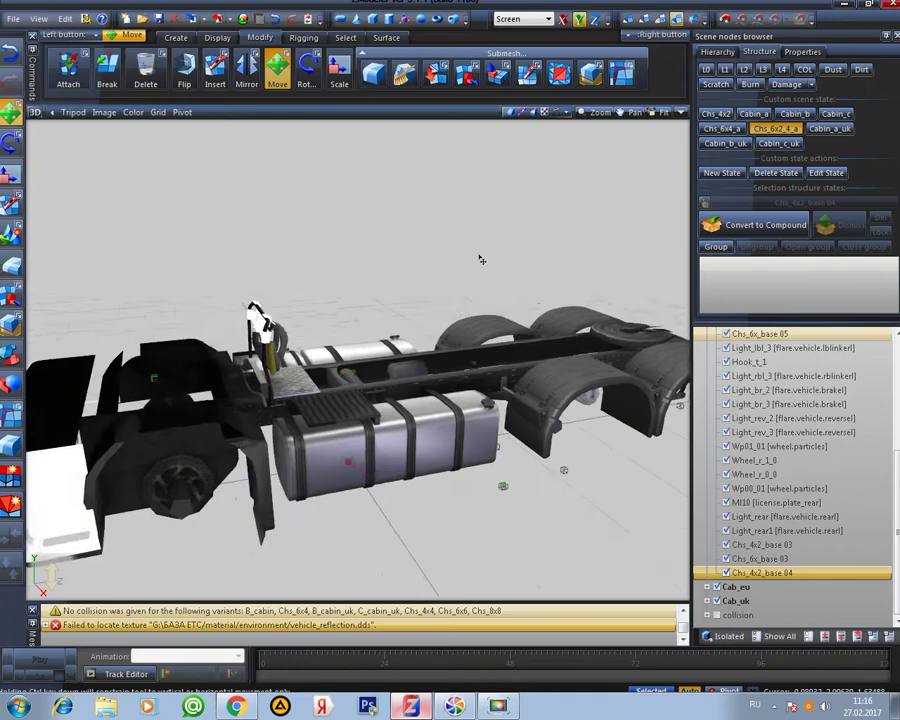
# Look through the scene's materials and textures, close both browsers and view the rear chassis up close
pyautogui.click(222, 19)
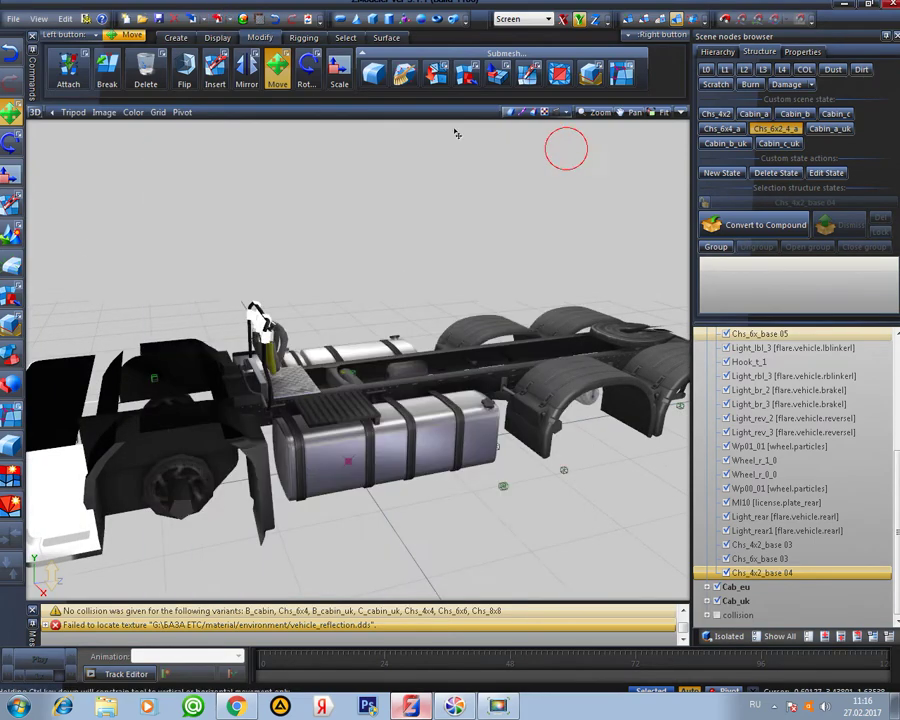
pyautogui.click(572, 150)
pyautogui.click(258, 19)
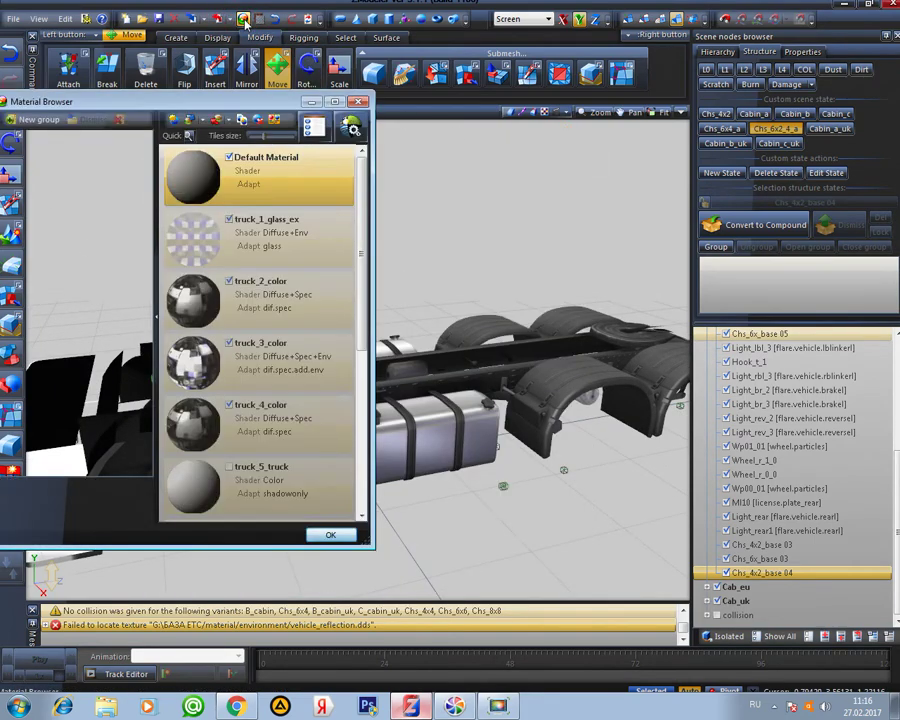
pyautogui.click(258, 19)
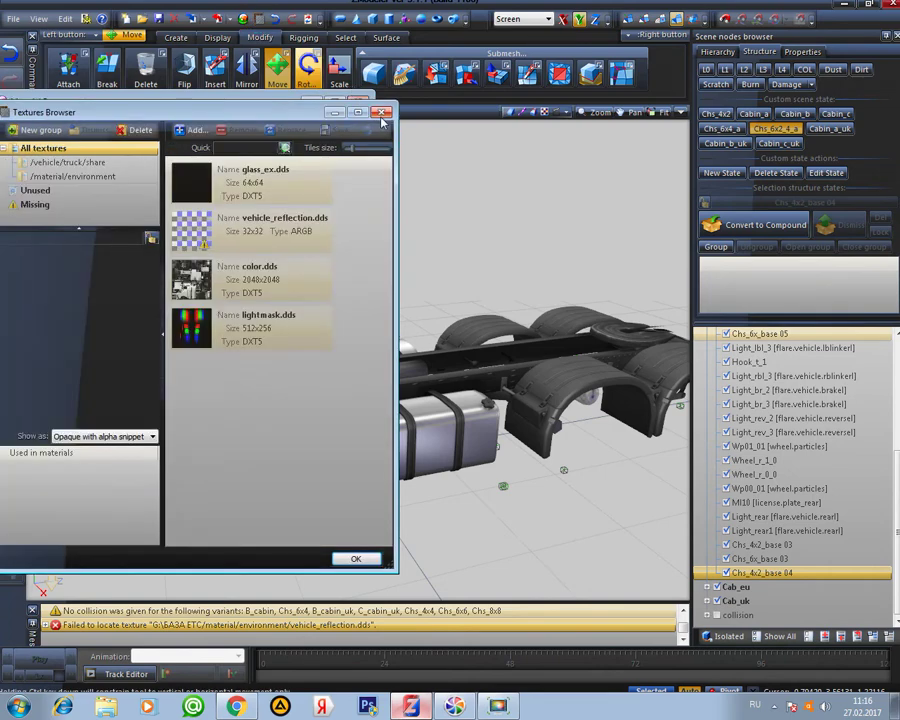
pyautogui.click(384, 111)
pyautogui.click(360, 101)
pyautogui.moveTo(454, 356); pyautogui.dragTo(393, 346, button='middle')
pyautogui.scroll(3, 407, 320)
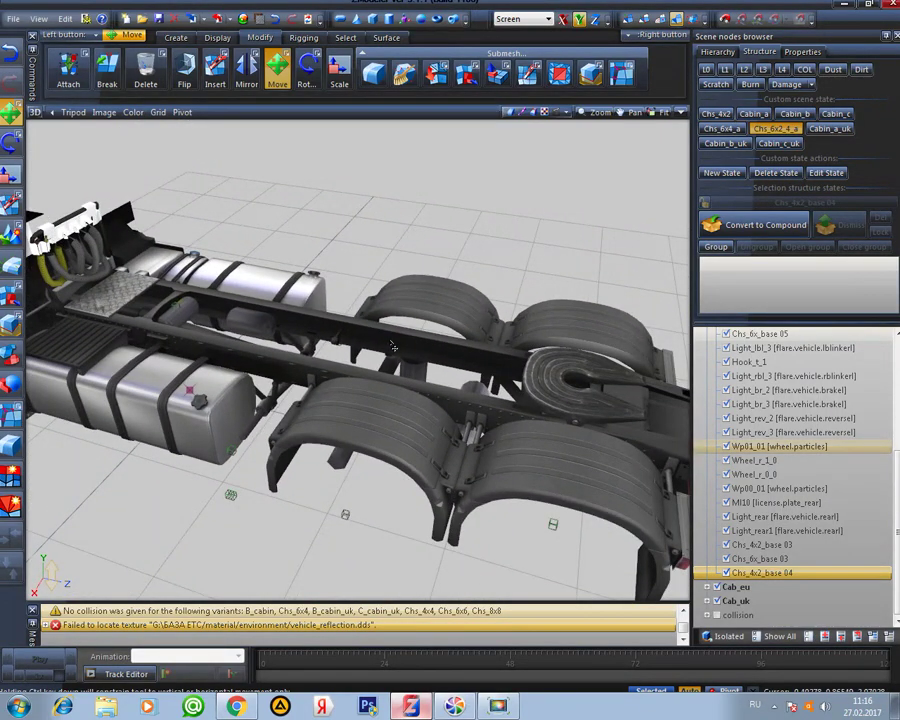